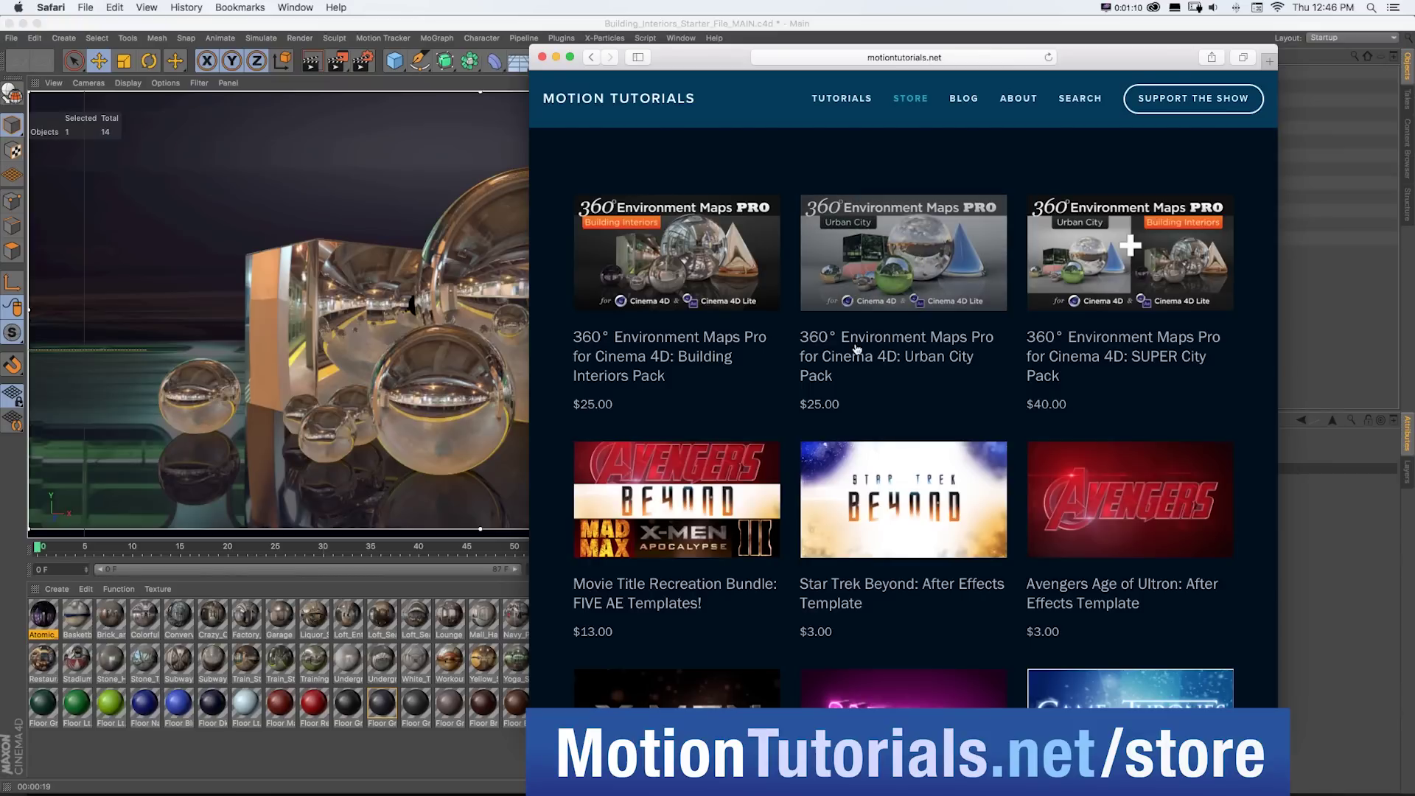
- Open the store page of the 360° Environment Maps Pro SUPER City Pack, and return to the Cinema 4D window
left_click(1128, 348)
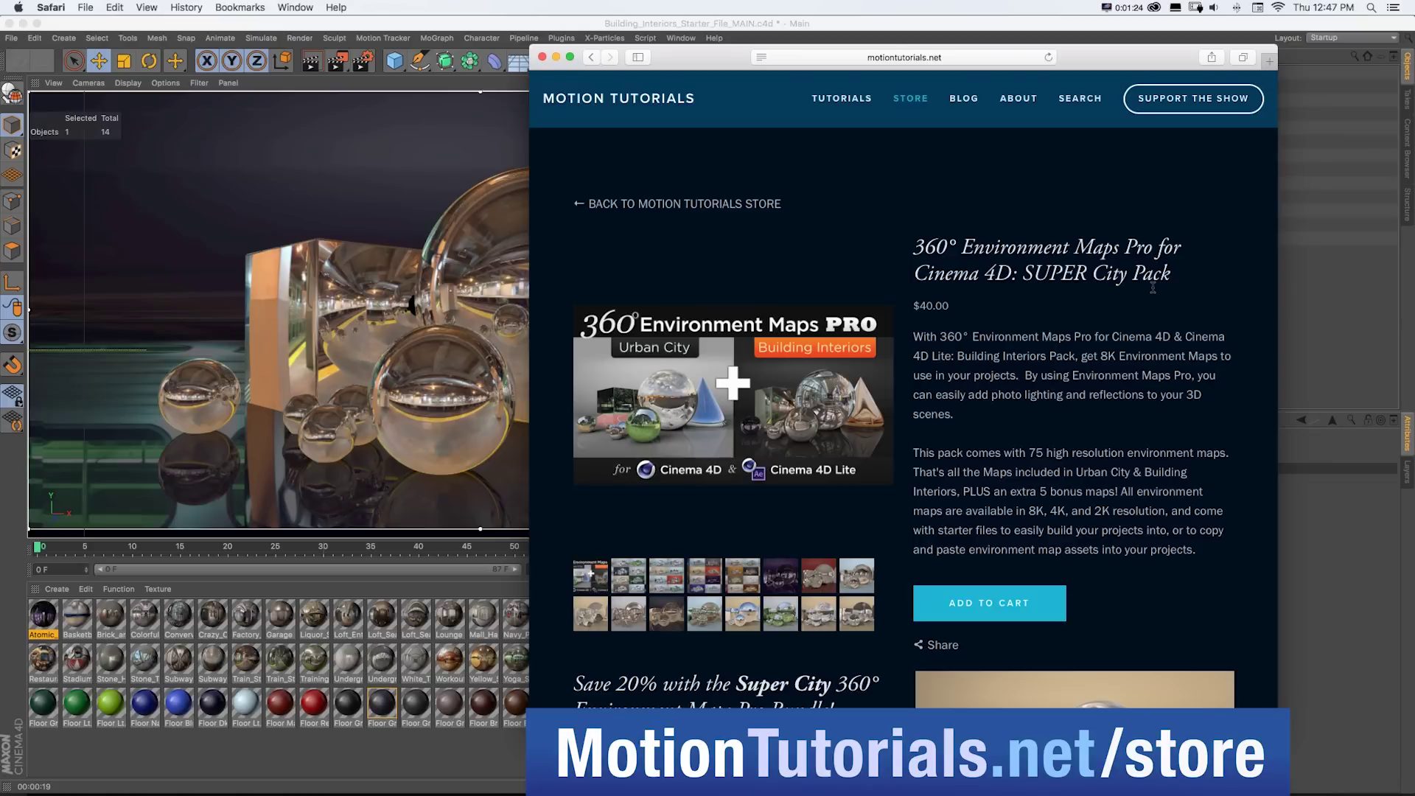
left_click(537, 24)
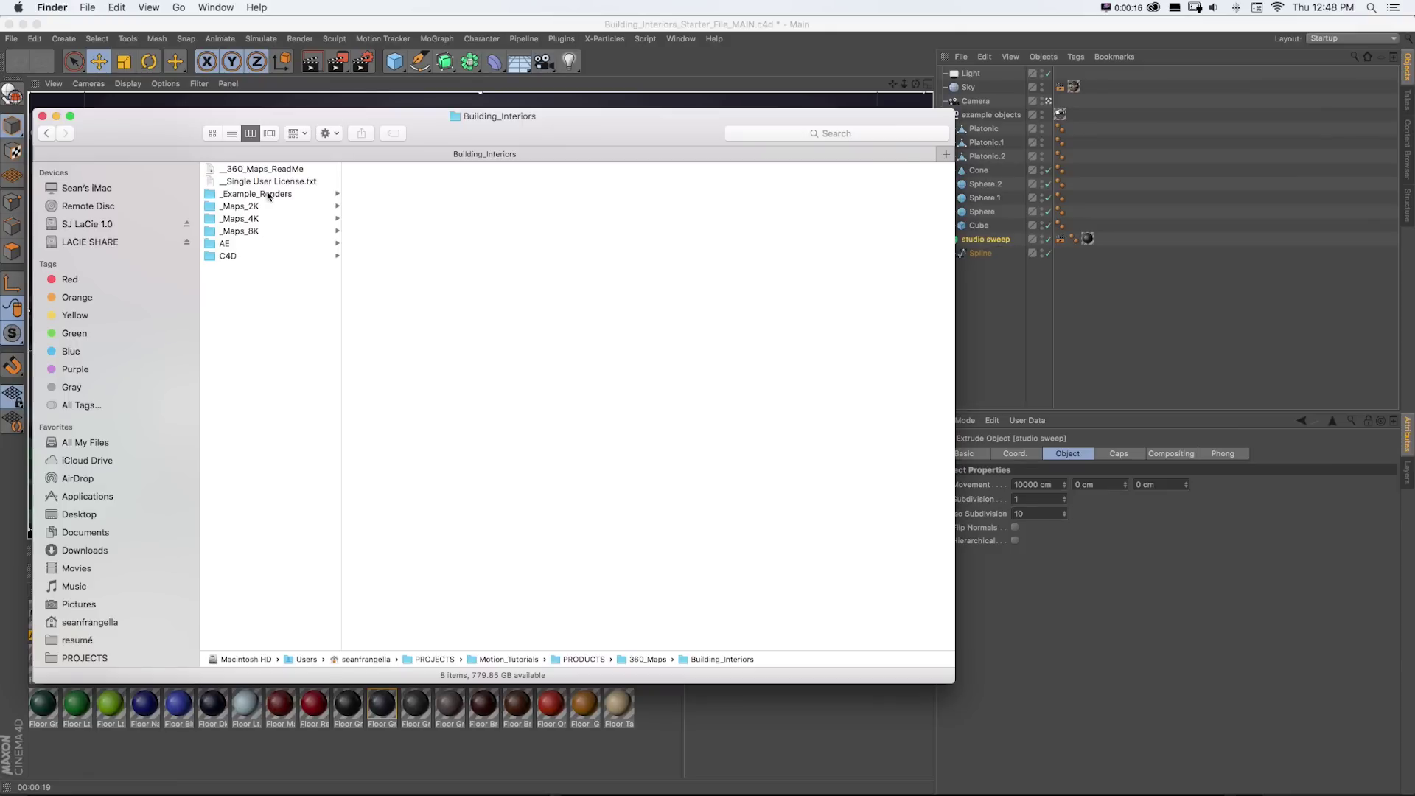
- In Finder, preview the __360_Maps_ReadMe document and the __Single User License.txt file of the Building_Interiors folder
left_click(264, 170)
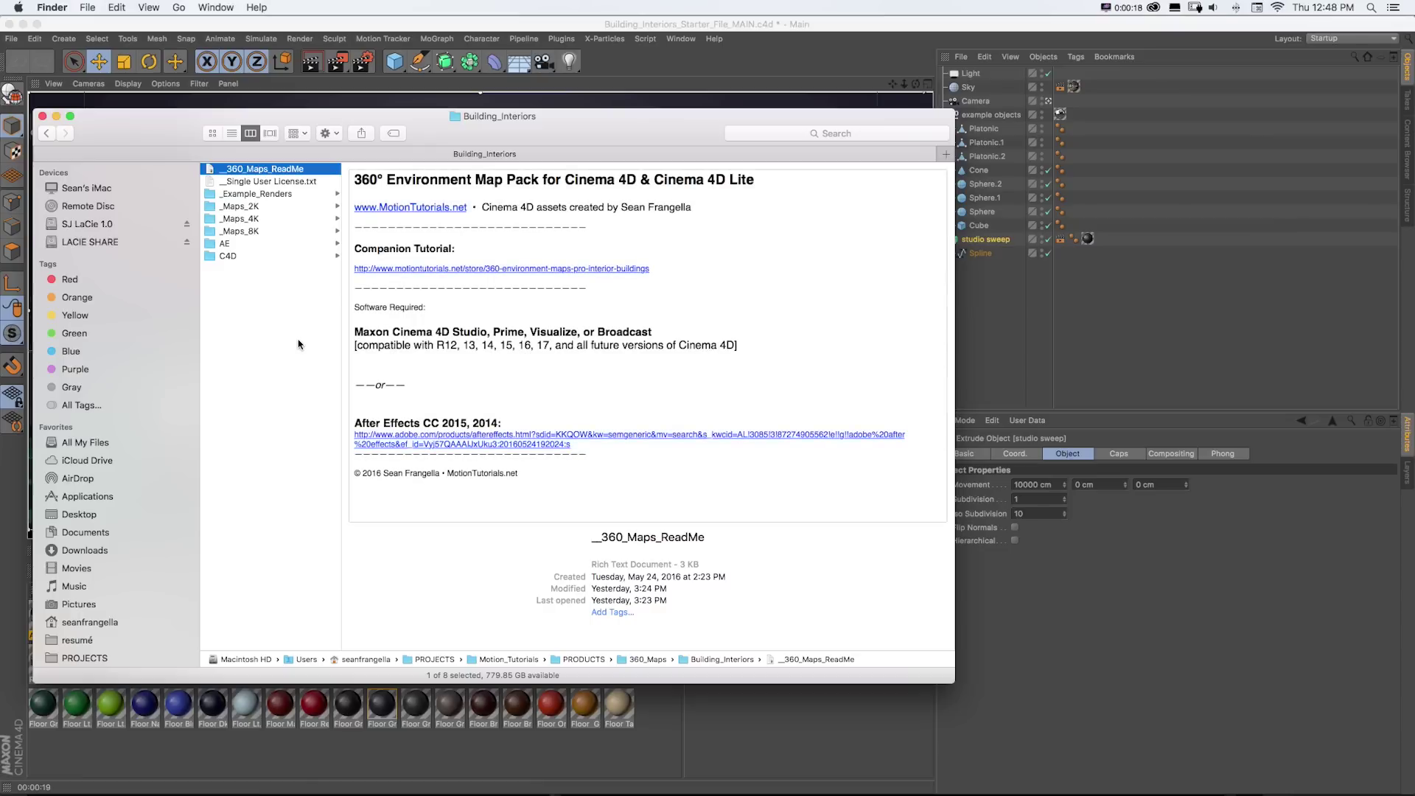
key("Down")
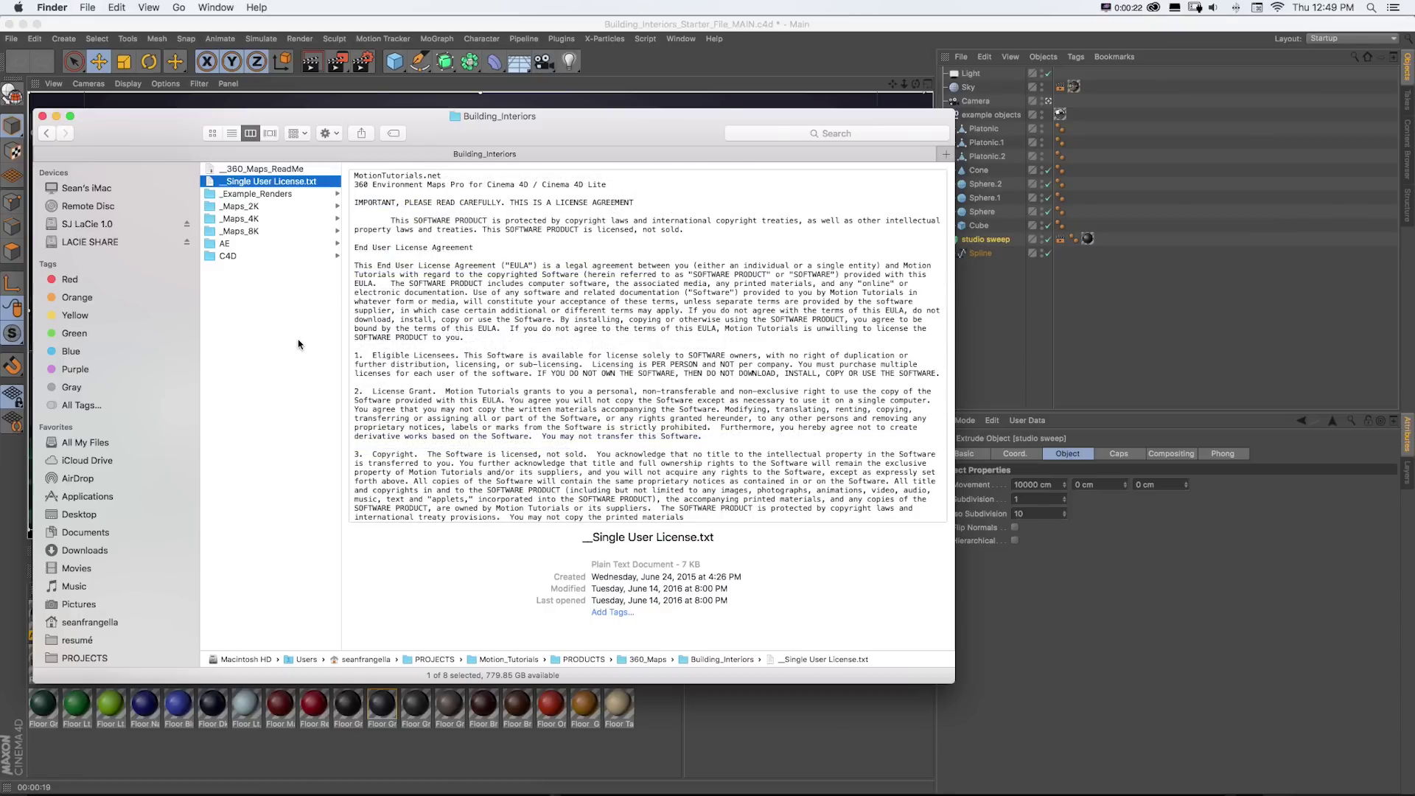
- Browse the _Example_Renders images in full-size preview from Atomic_Rush through Underground_Train_Station_Waiting_Room, and close the preview
key("Down")
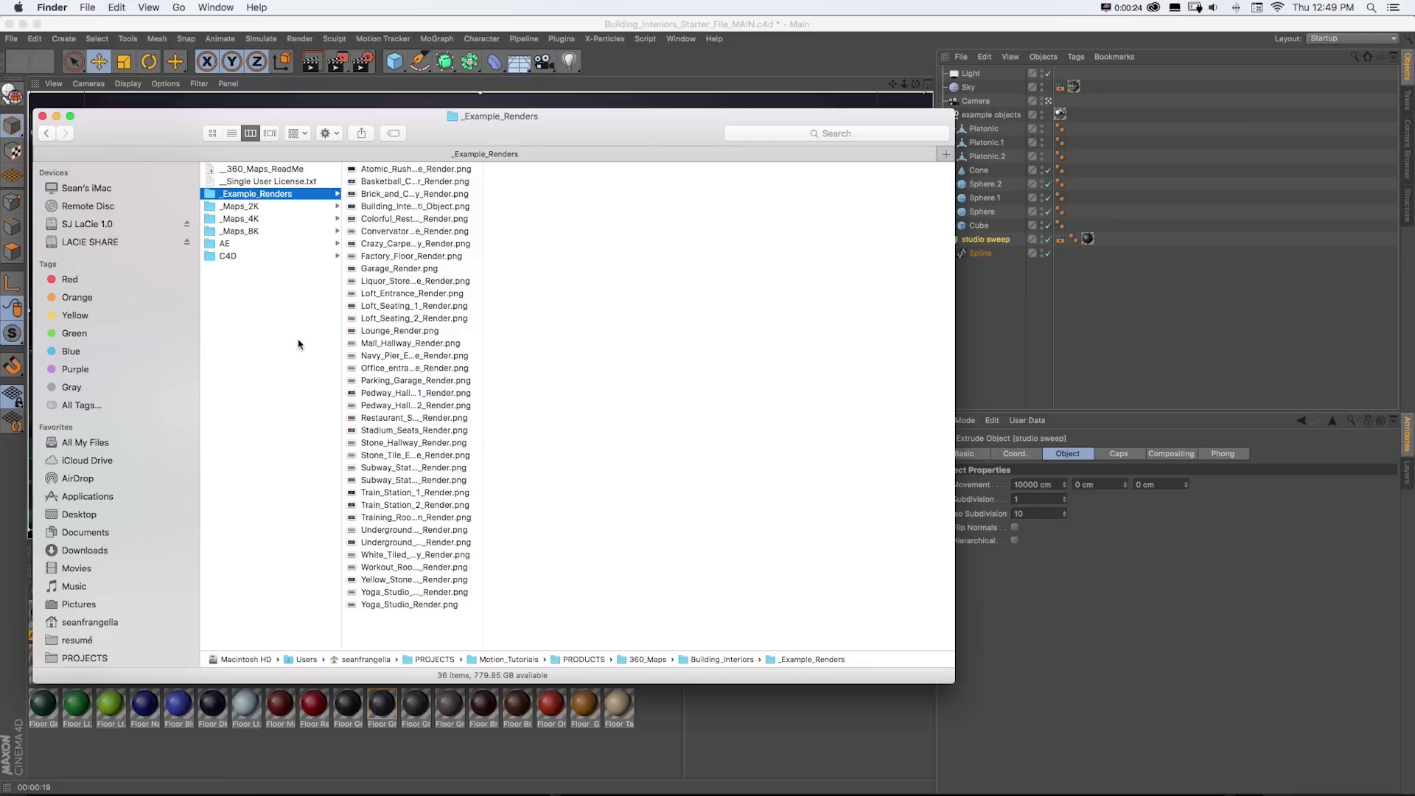
key("Right")
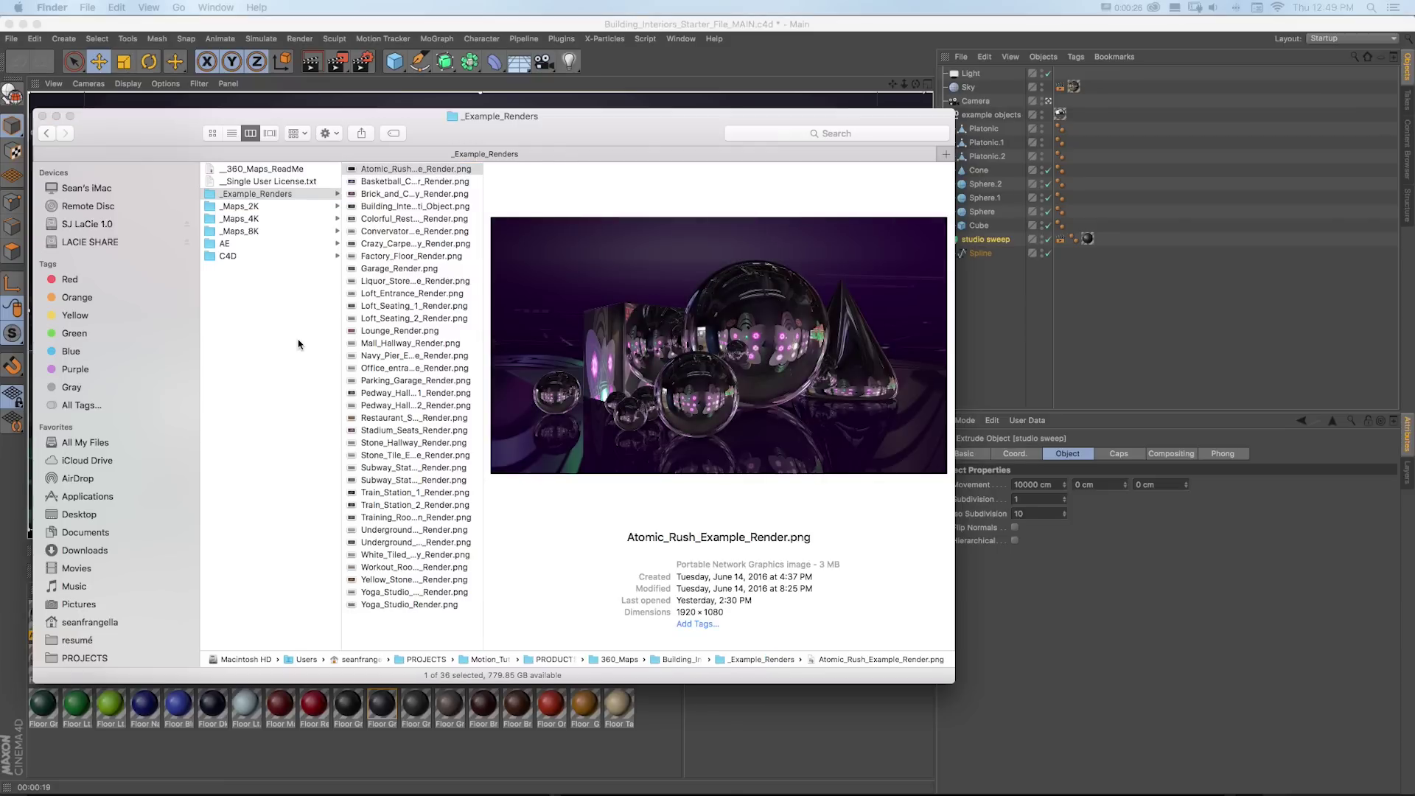
key("space")
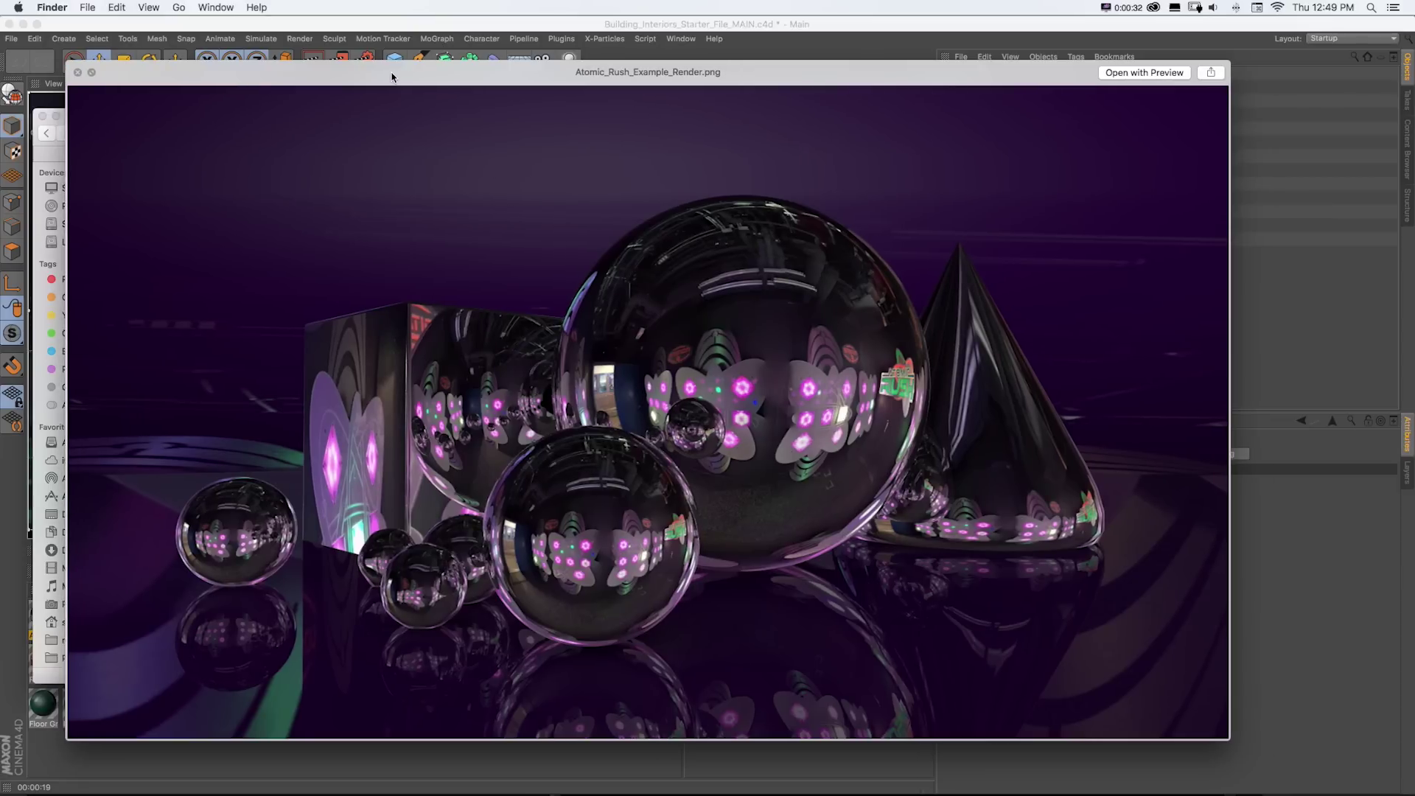
key("Down")
key("Down")
key("Down")
key("Down")
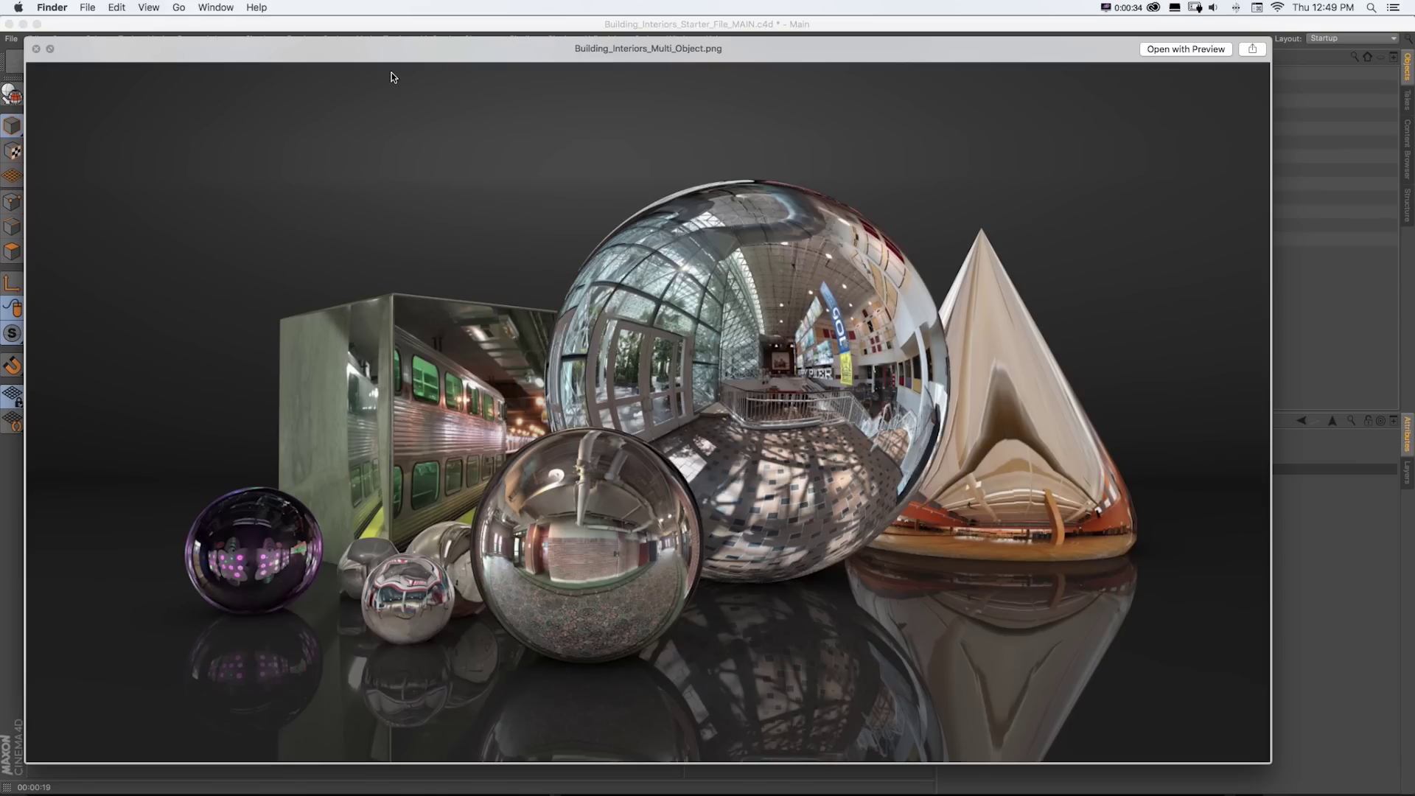
key("Down")
key("Down")
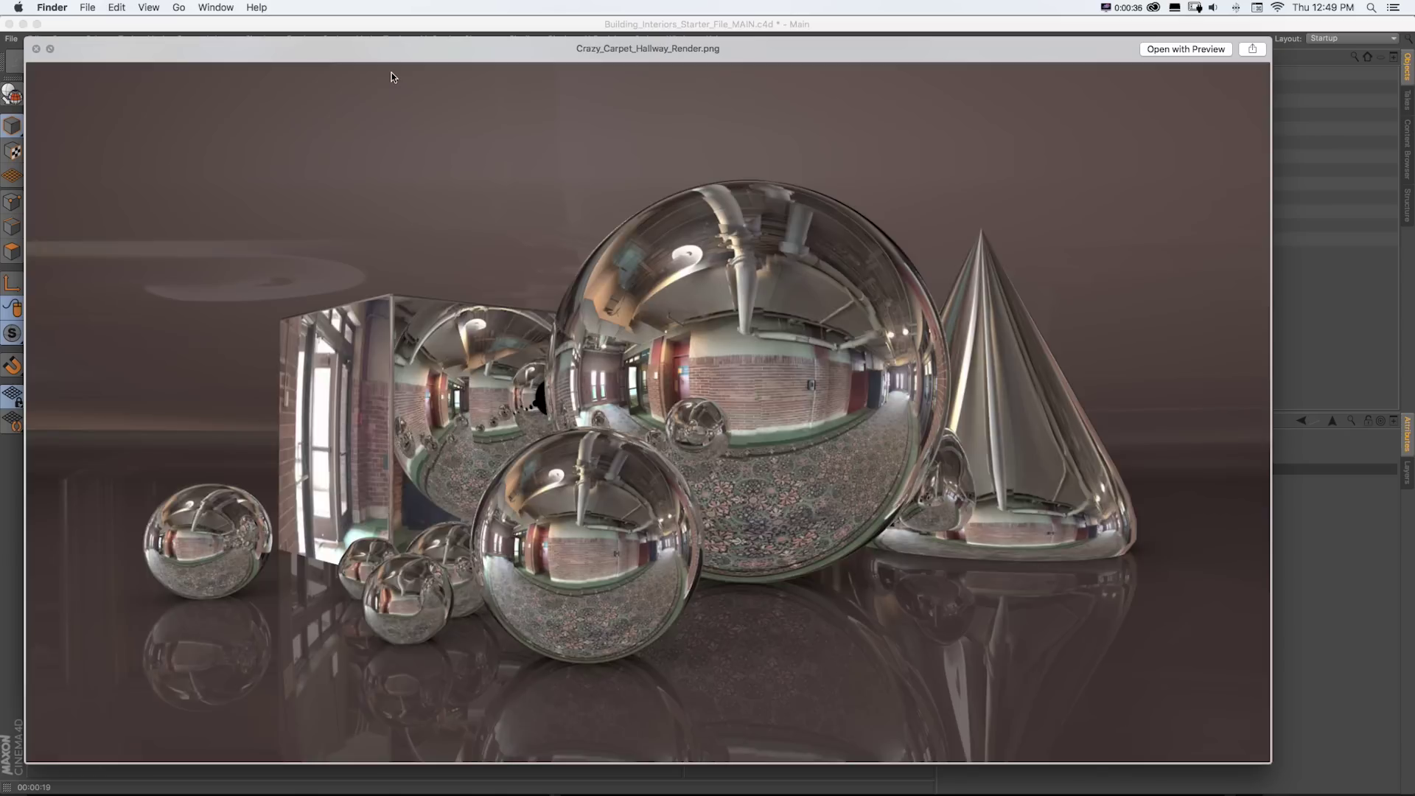
key("Down")
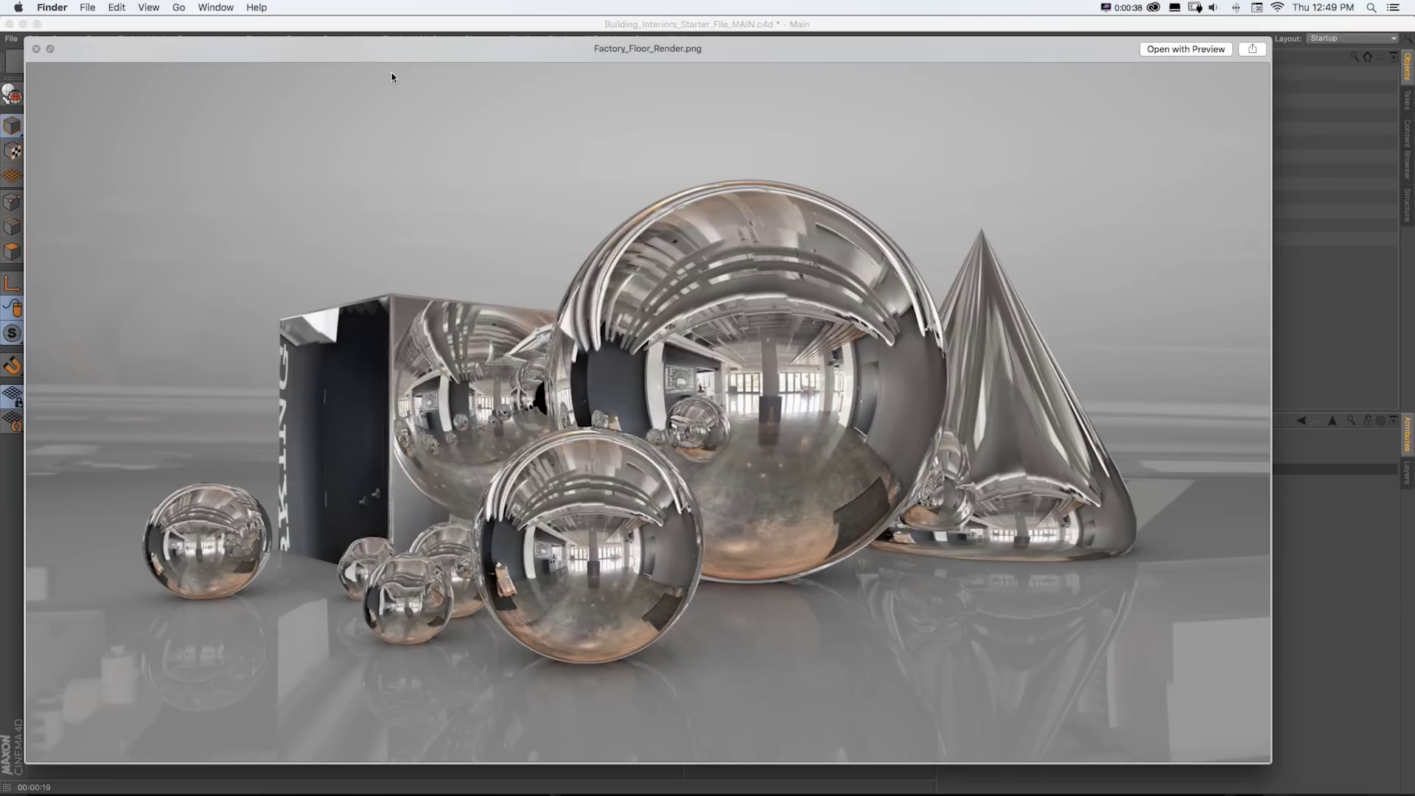
key("Down")
key("Down")
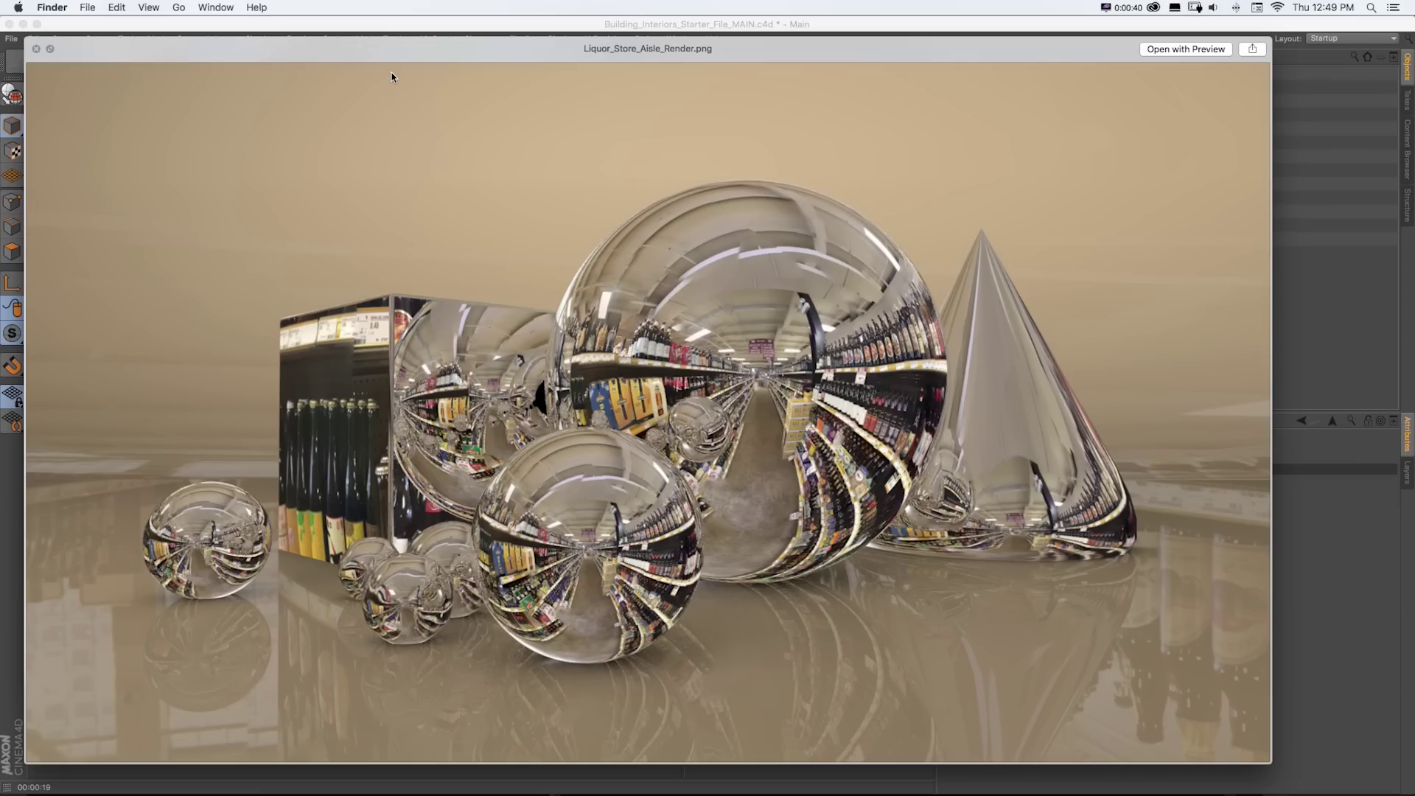
key("Down")
key("Down")
key("Down")
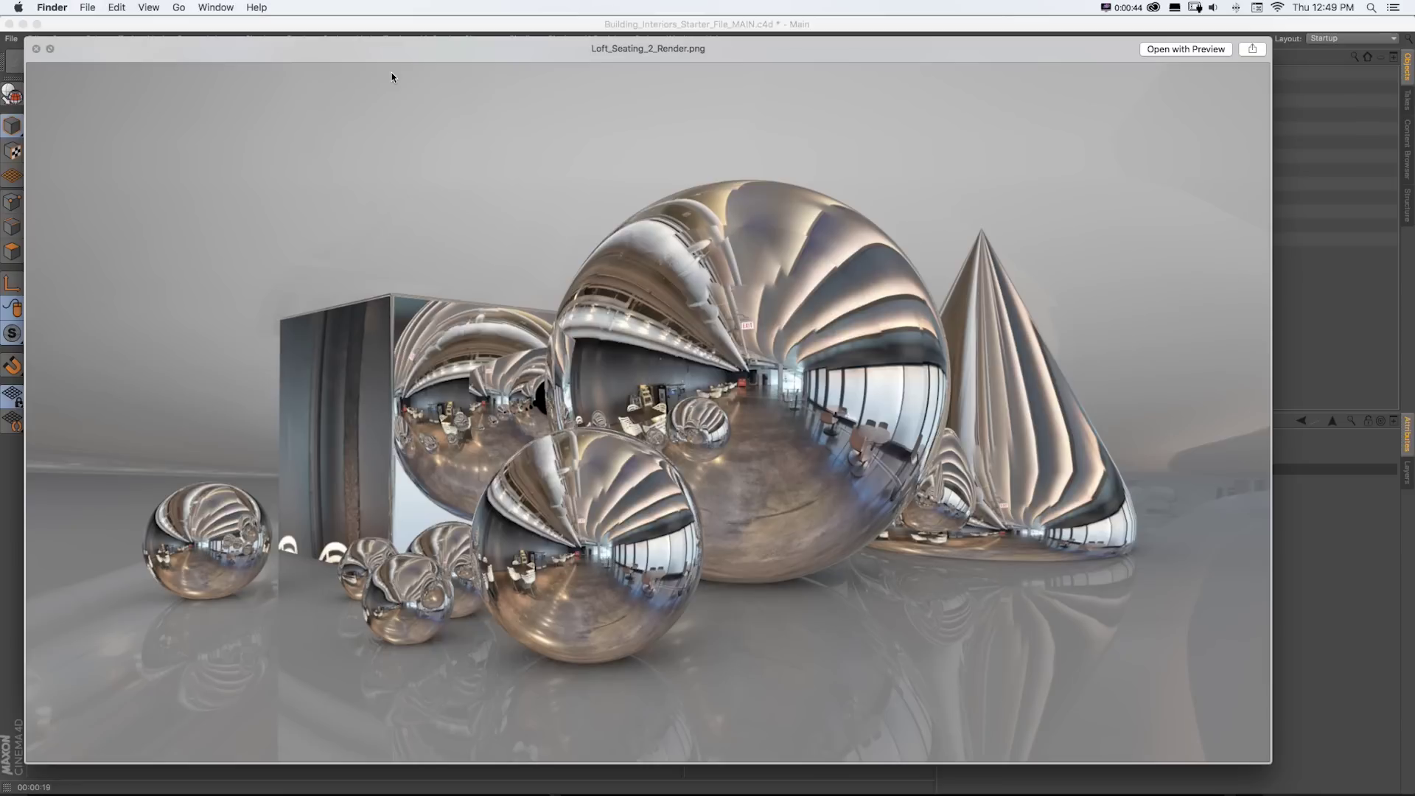
key("Down")
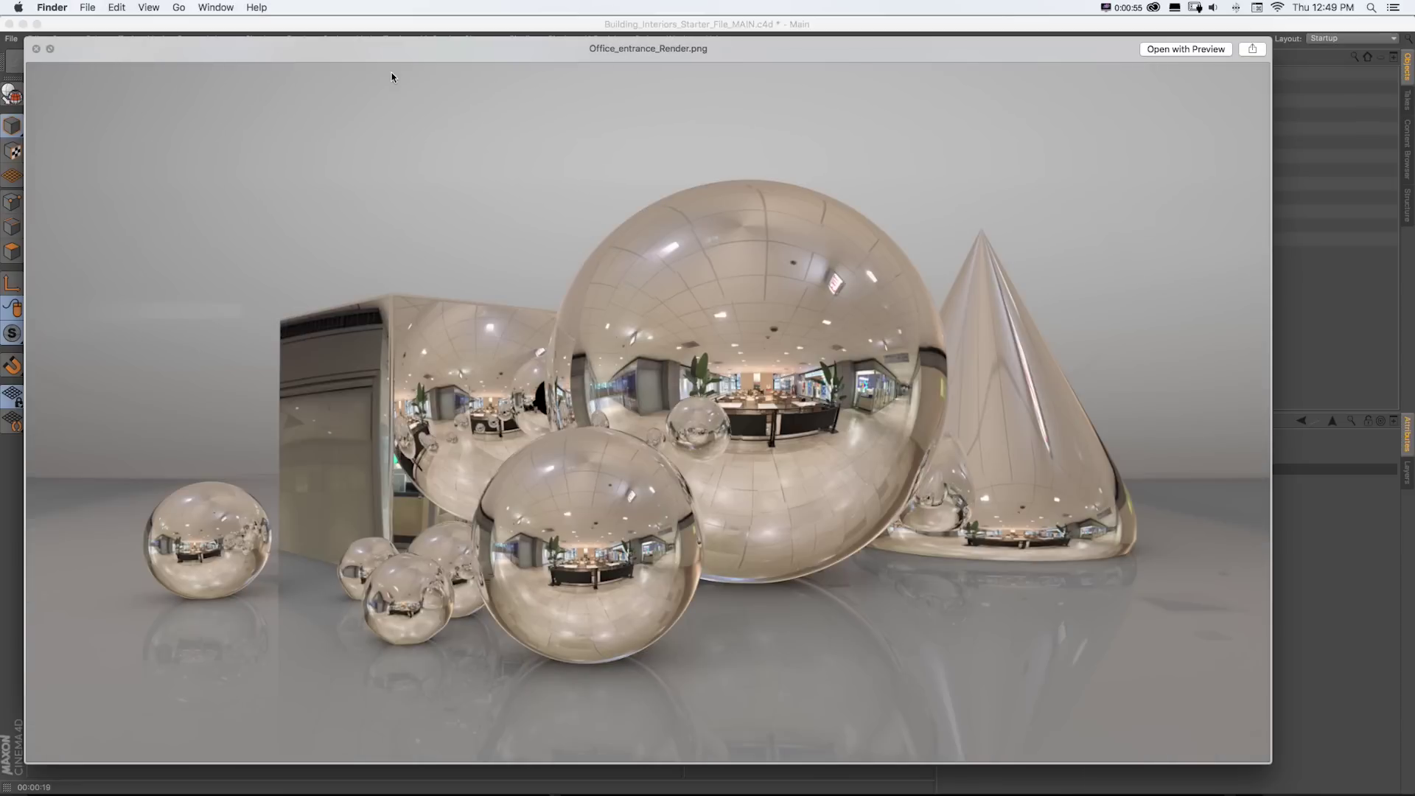
key("Down")
key("Down")
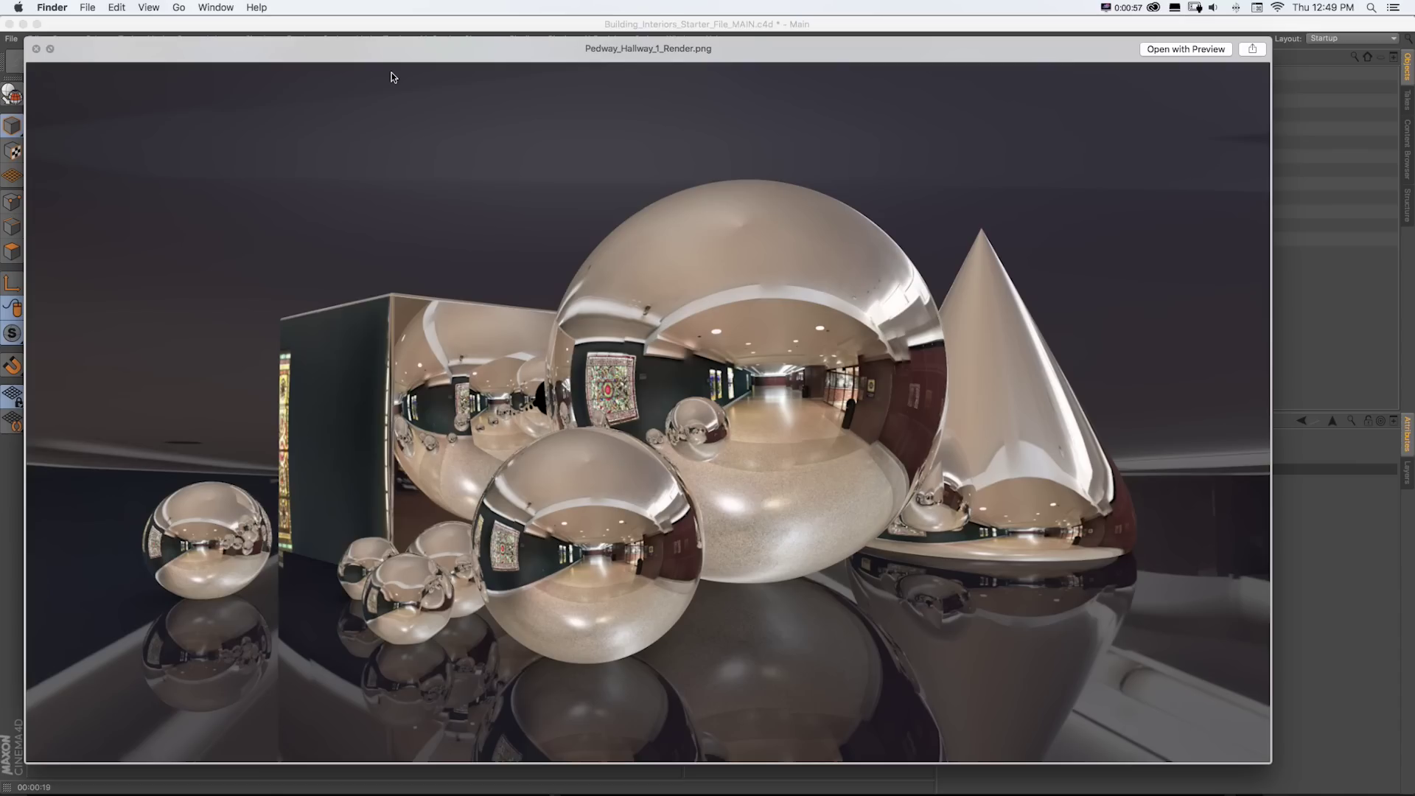
key("Down")
key("Down")
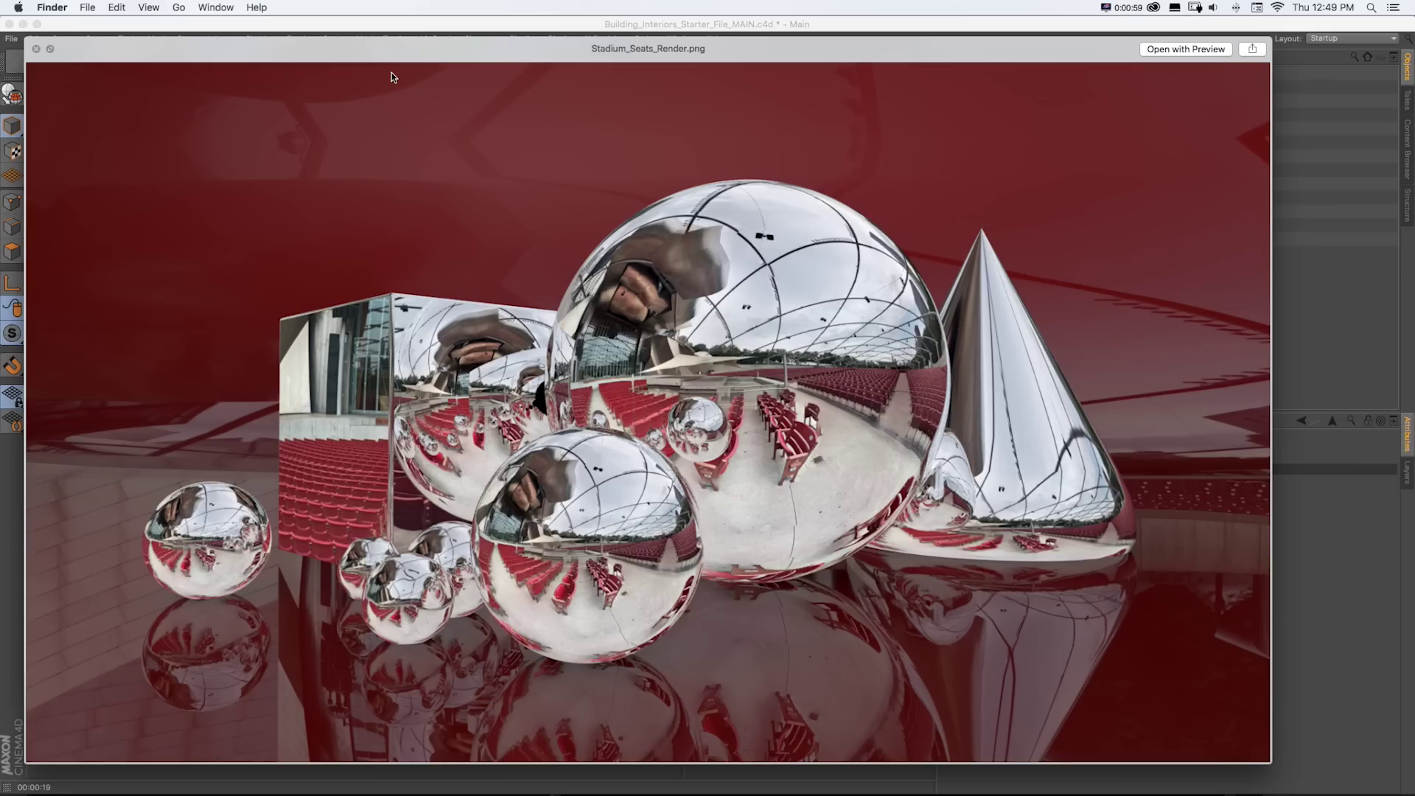
key("Down")
key("Down")
key("Down")
key("Down")
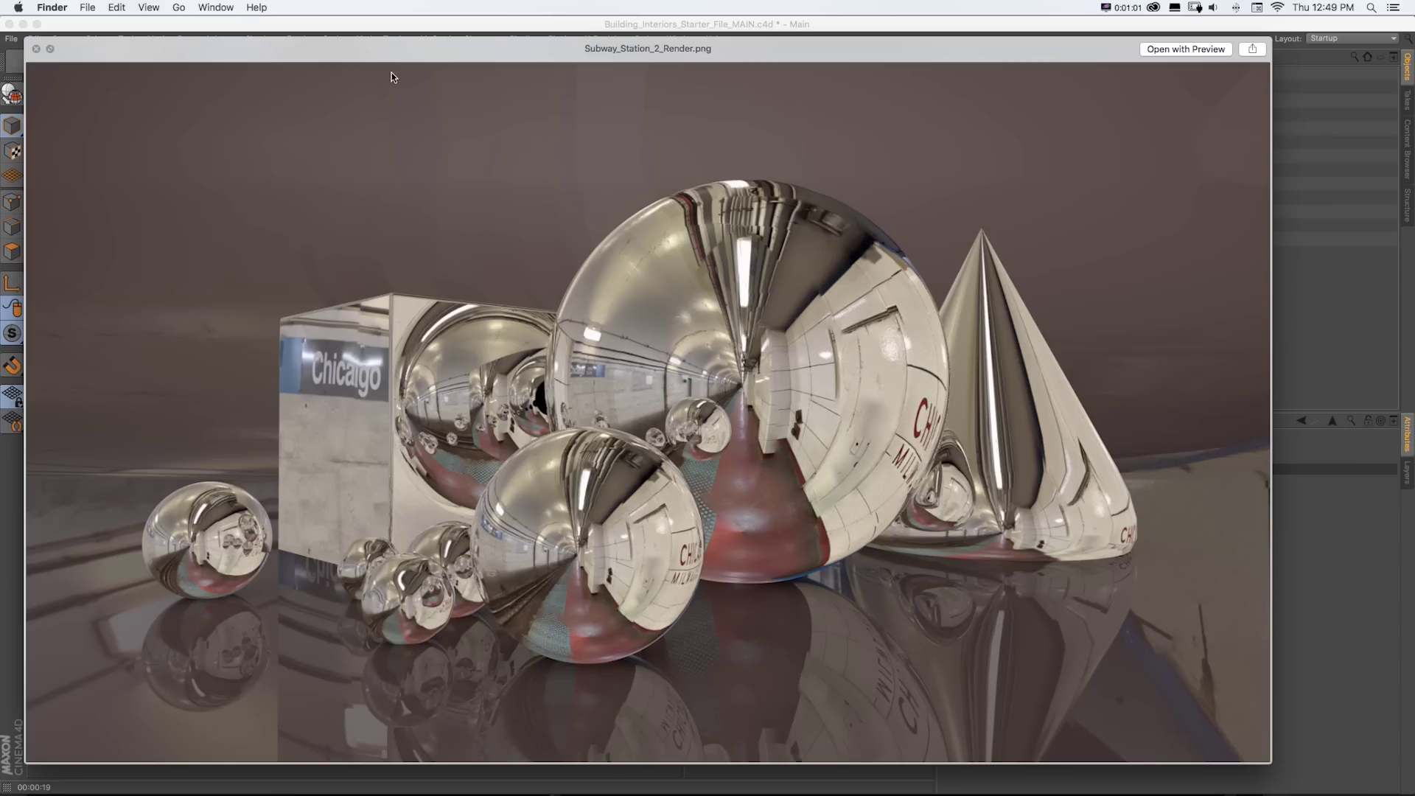
key("Down")
key("Down")
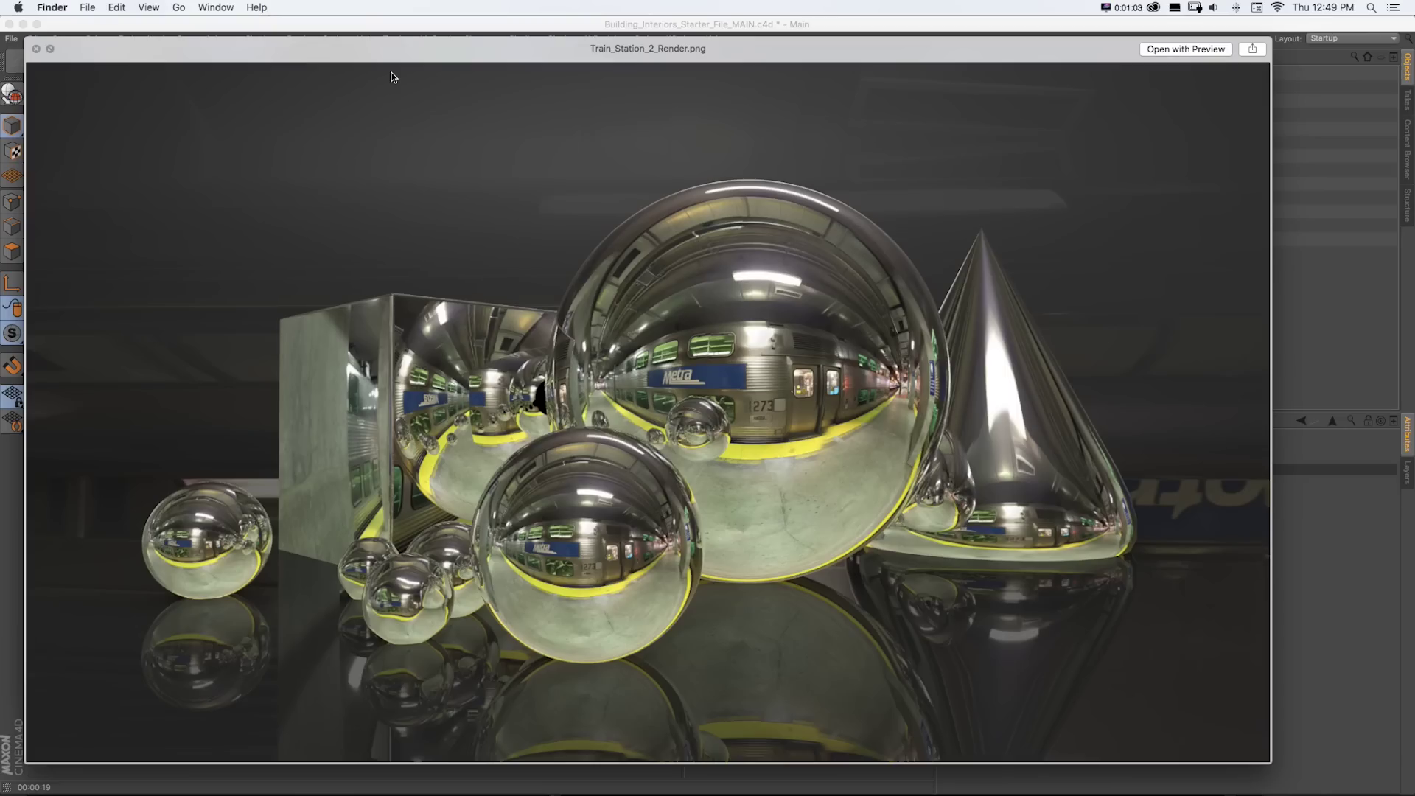
key("Down")
key("Down")
key("space")
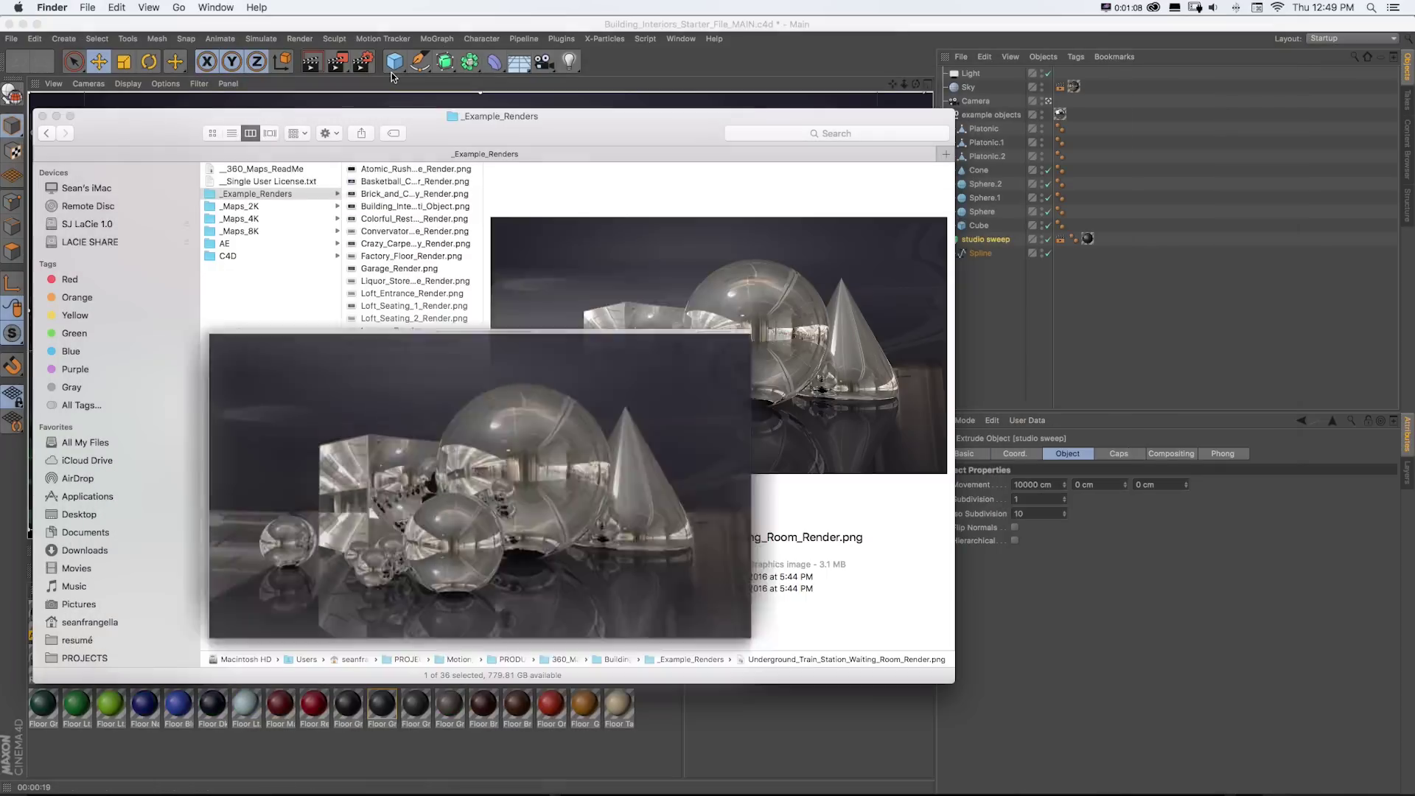
- List the _Maps_8K folder and view Atomic_Rush_2K.JPG from the _Maps_2K folder in full-size preview
left_click(244, 231)
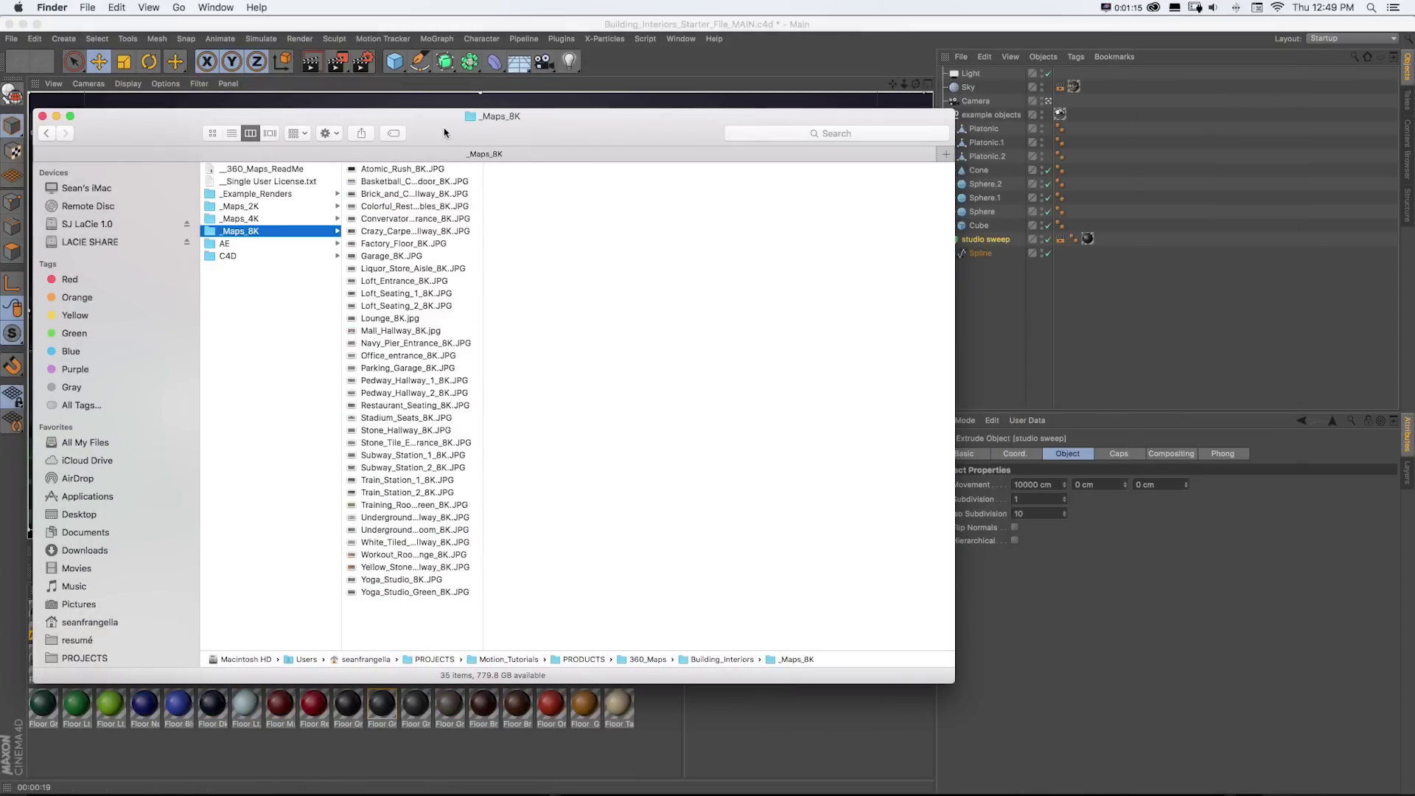
key("Right")
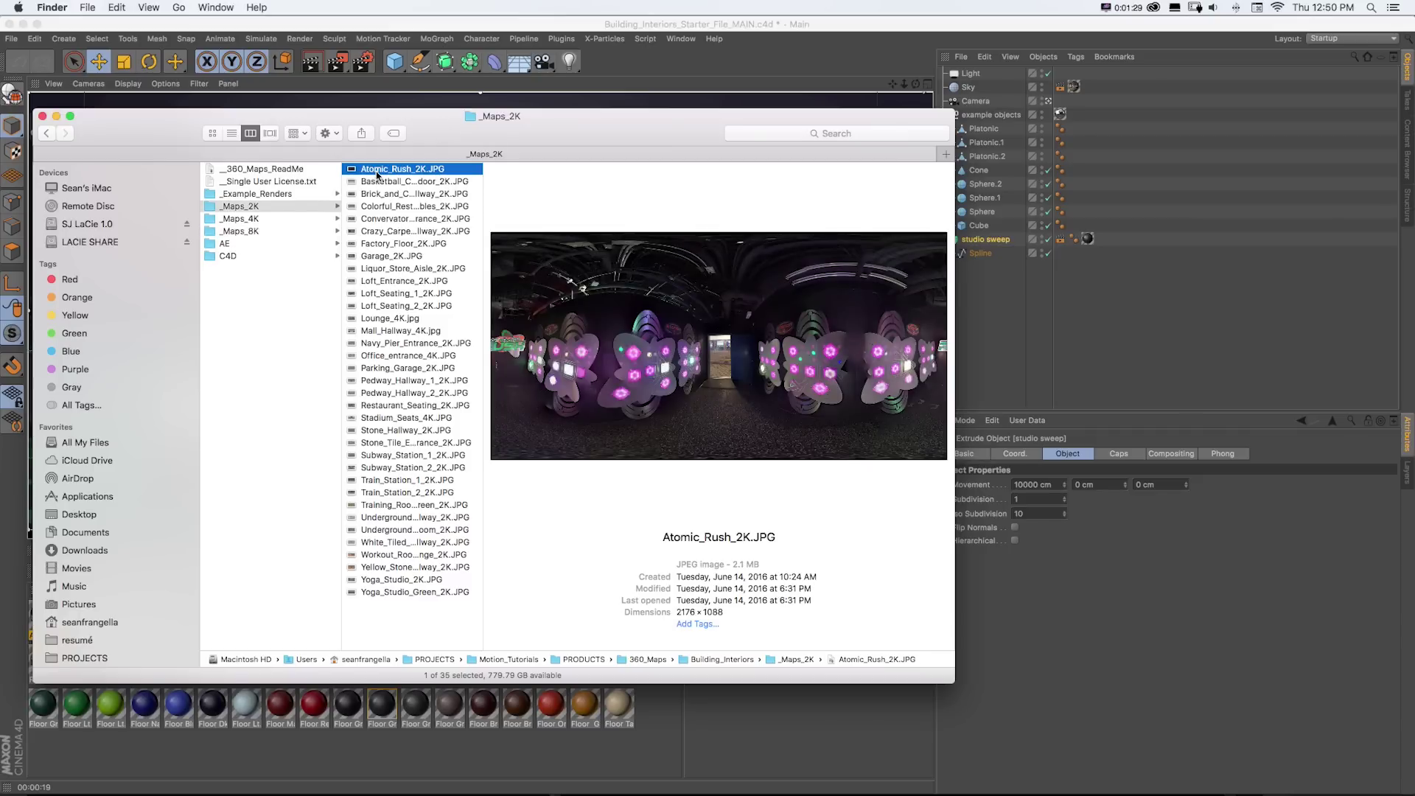
key("space")
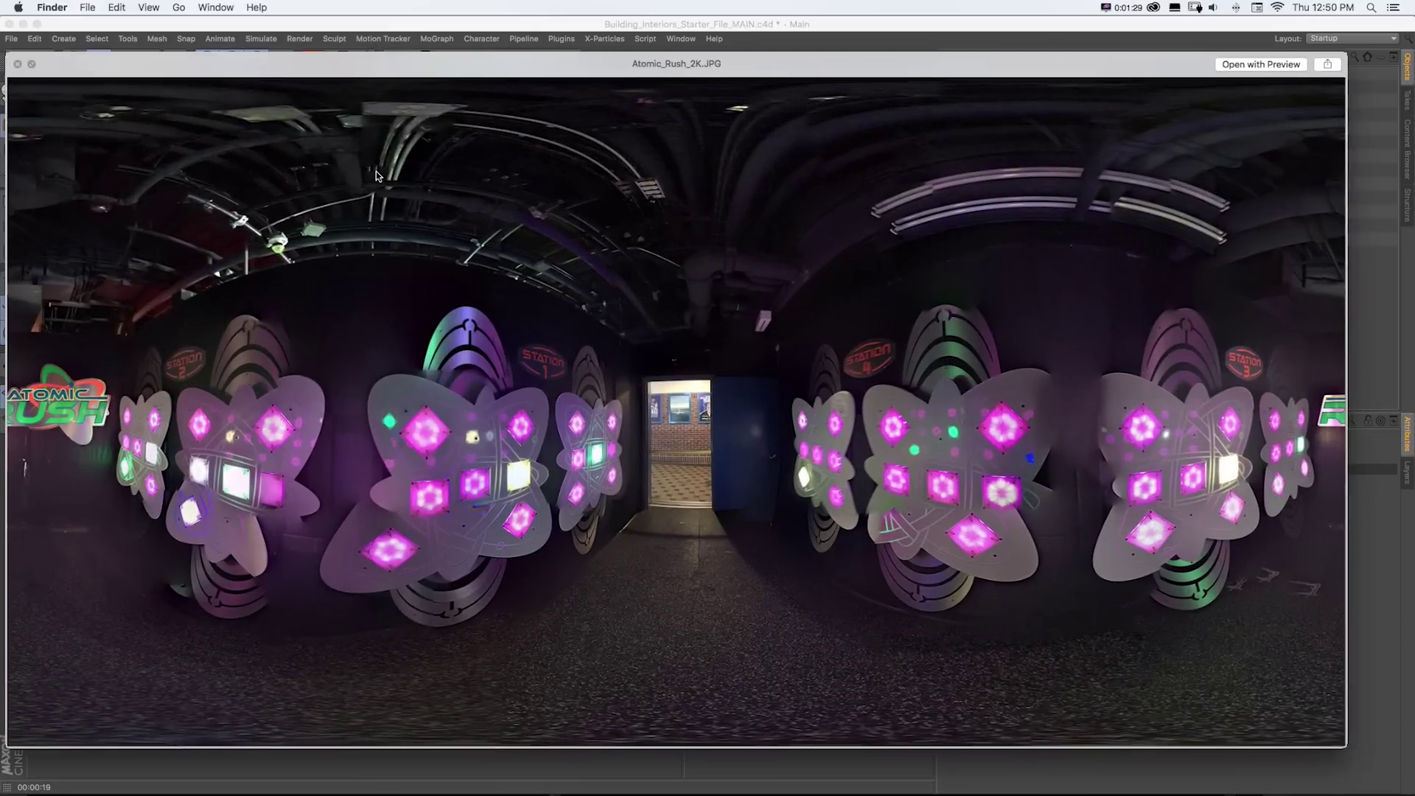
key("Down")
key("Down")
key("Down")
key("Down")
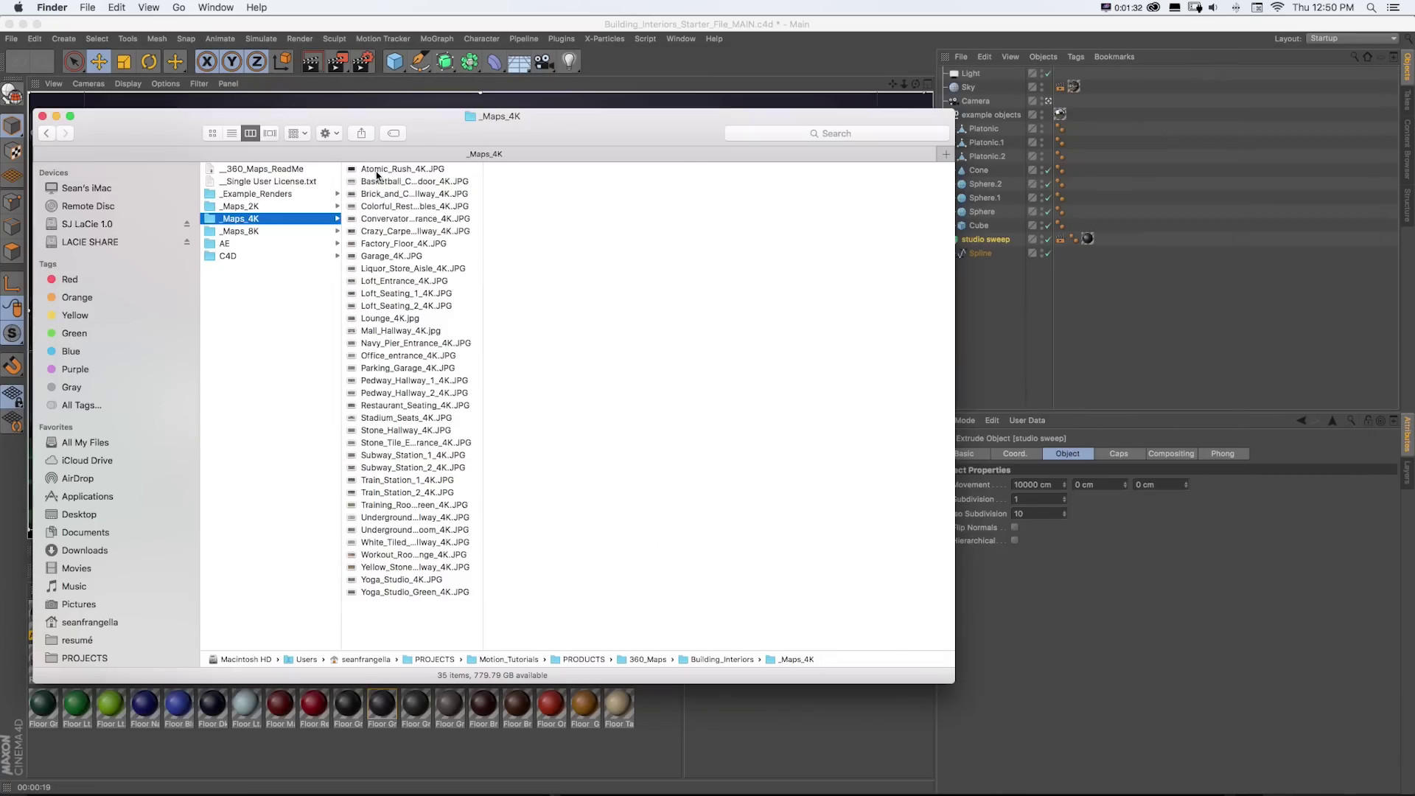
- View the first image of the _Maps_4K folder in full-size preview and close it
key("Right")
key("space")
key("space")
- Browse the _Maps_8K images in full-size preview from Atomic_Rush_8K.JPG through Loft_Entrance_8K.JPG
key("Left")
key("Down")
key("Right")
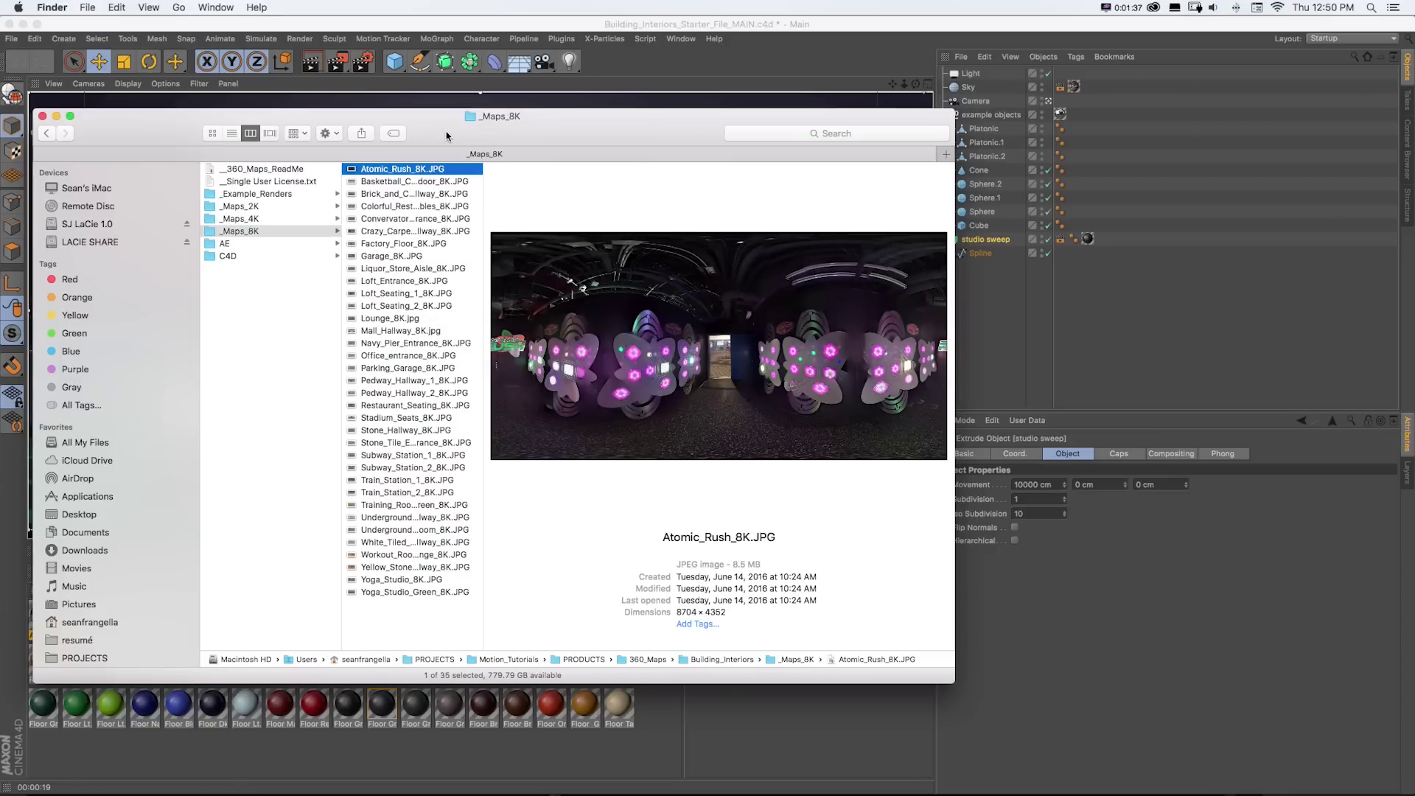
key("space")
key("Down")
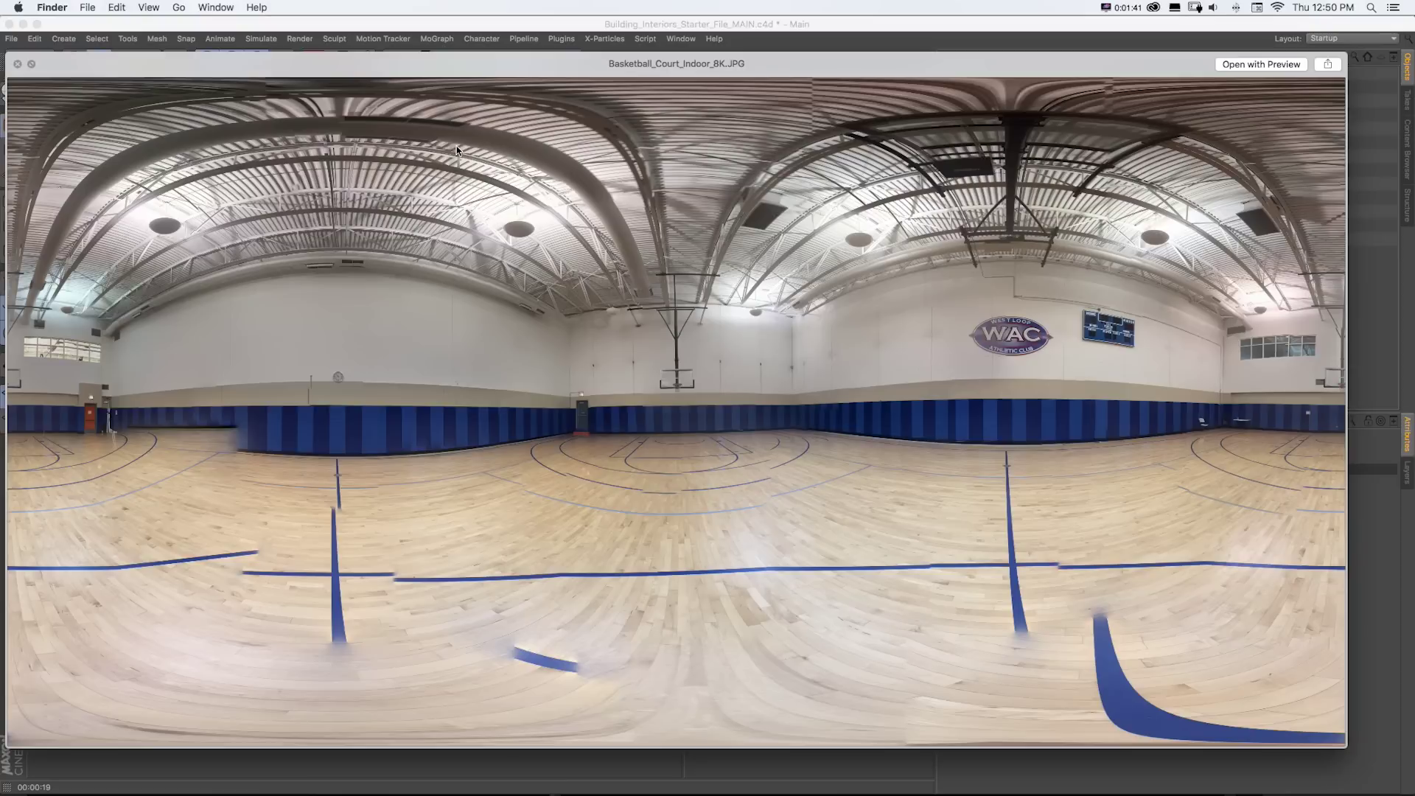
key("Down")
key("Down")
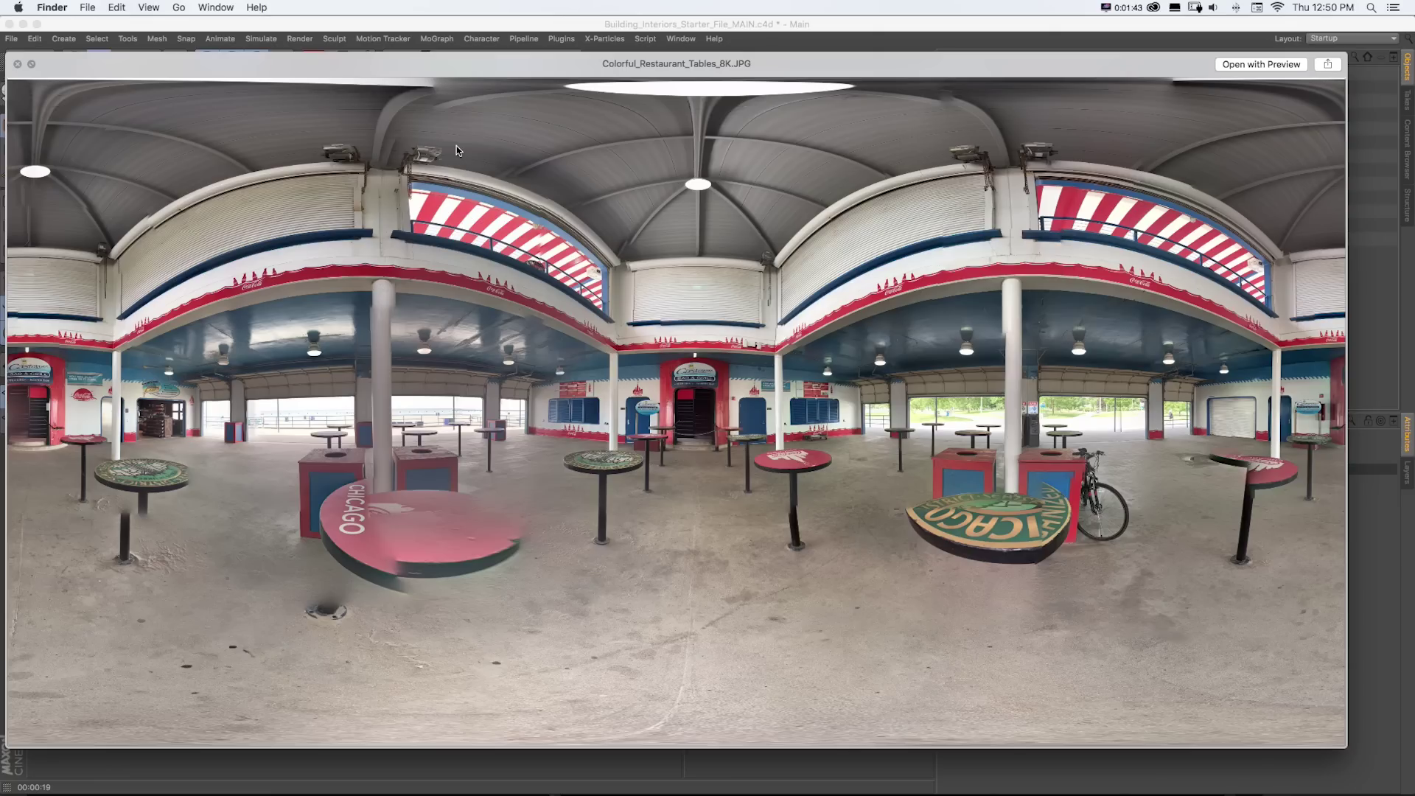
key("Down")
key("Down")
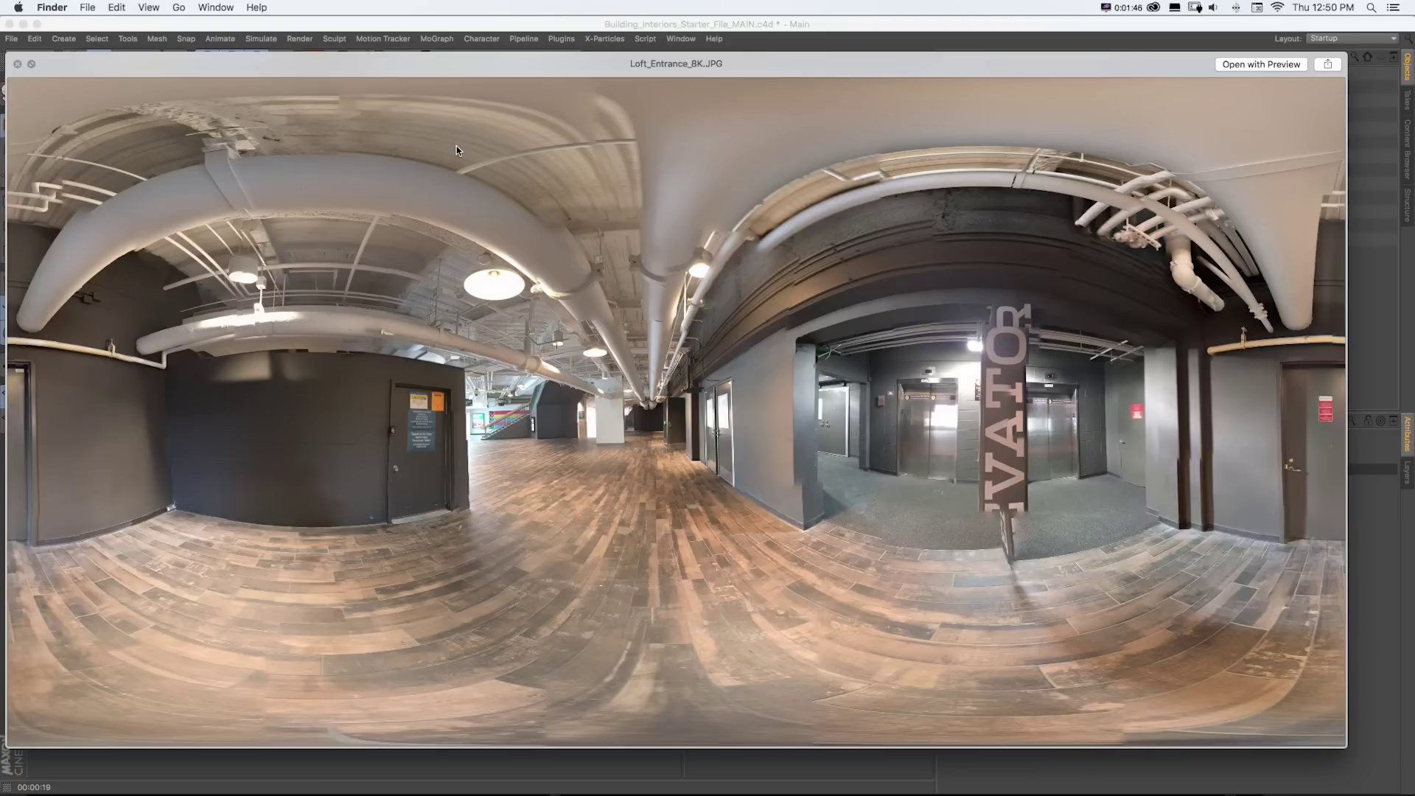
- Close the full-size preview and browse the following 8K maps up to Navy_Pier_Entrance_8K.JPG in the file list
key("space")
key("Down")
key("Down")
key("Down")
key("Down")
key("Down")
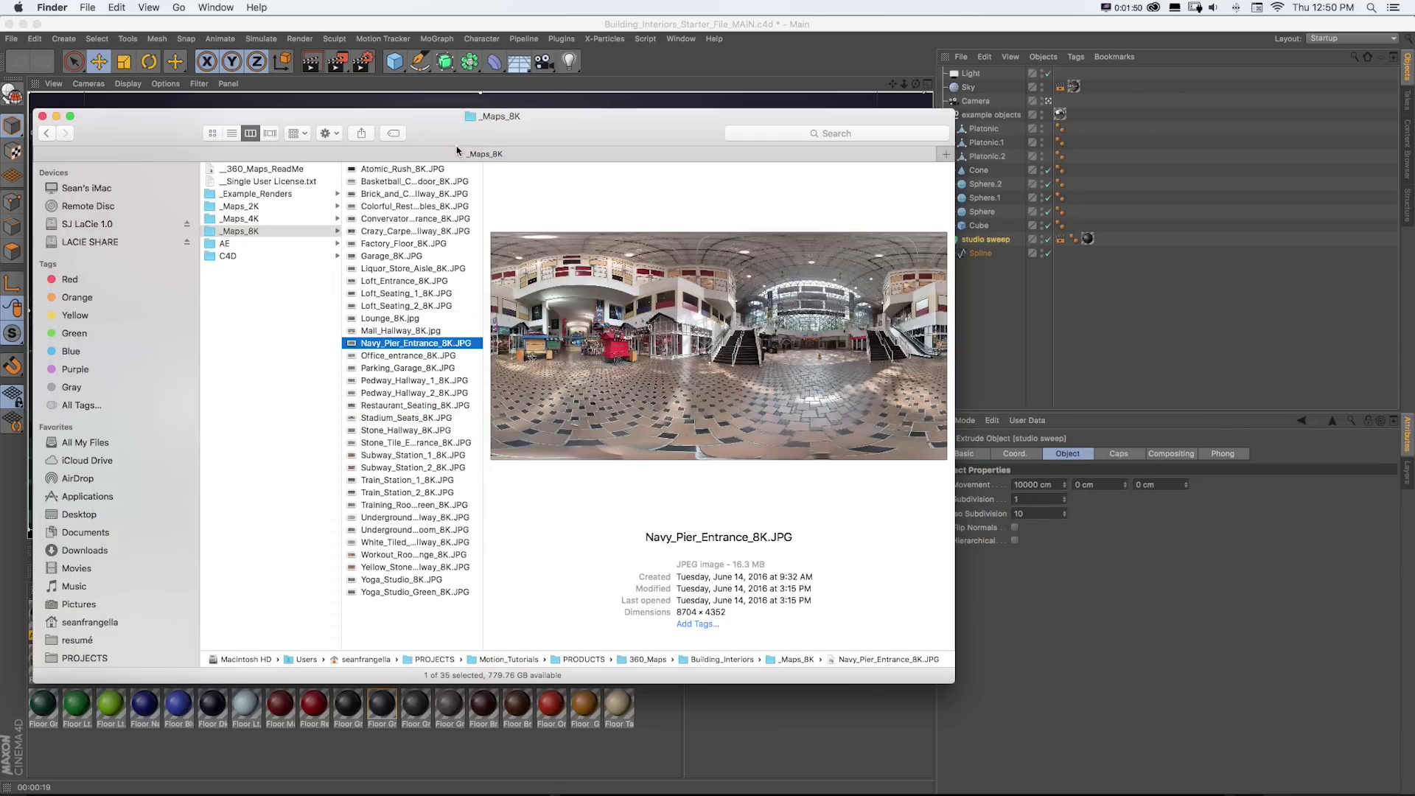
- List the contents of the AE folder and widen the file column to show the full project names
left_click(263, 244)
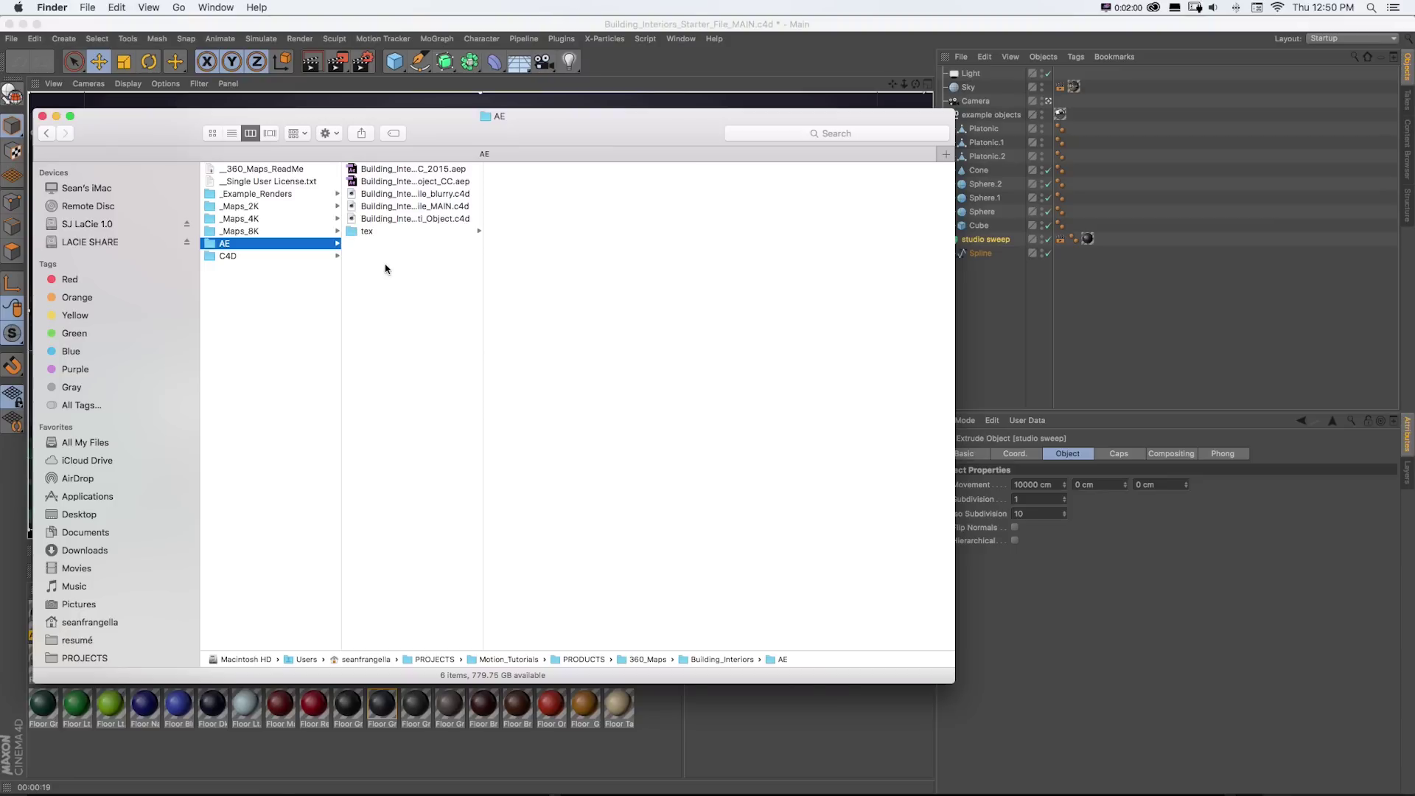
left_click_drag(483, 271, 549, 274)
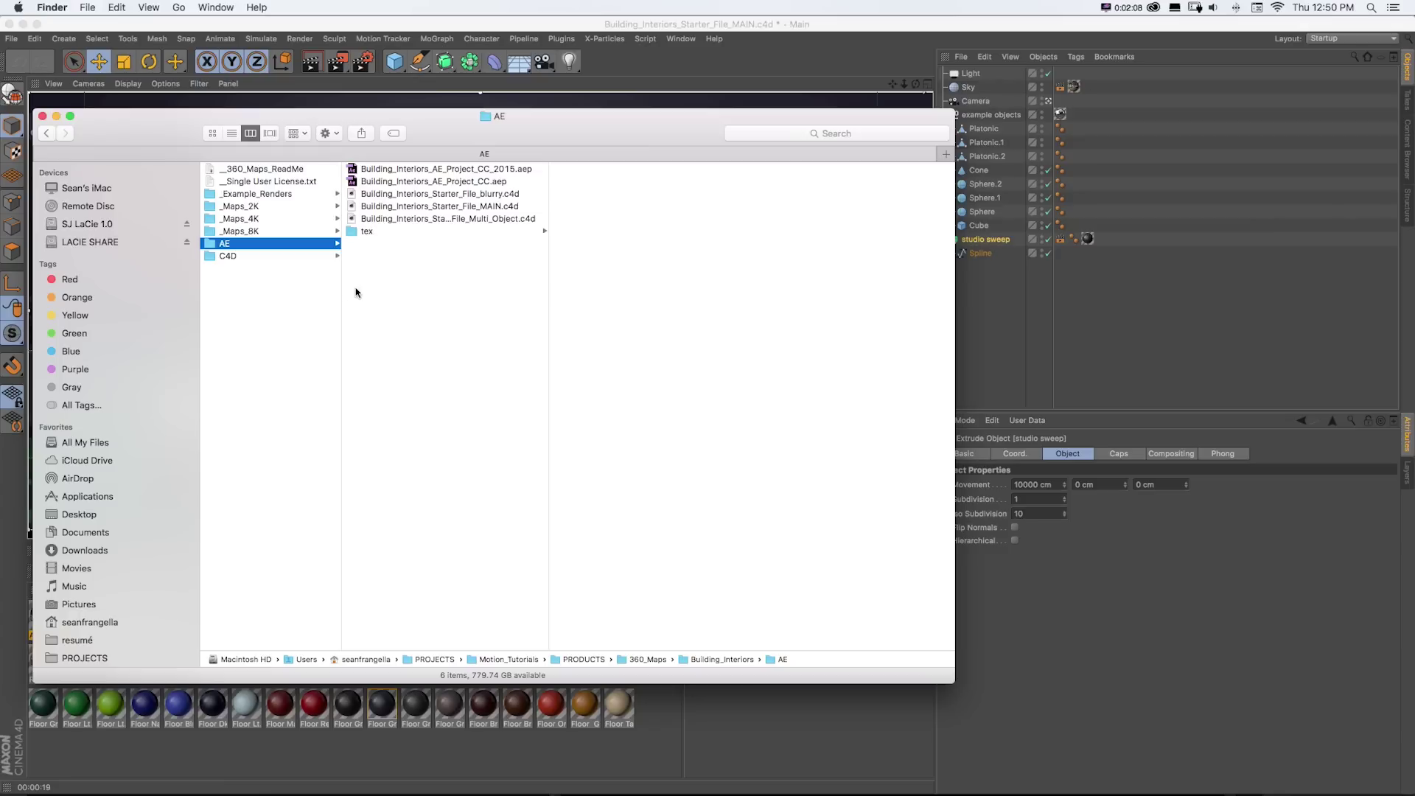
- List the C4D folder with full file names and look through its starter files, beginning with Building_Interiors_Starter_File_blurry.c4d
key("Down")
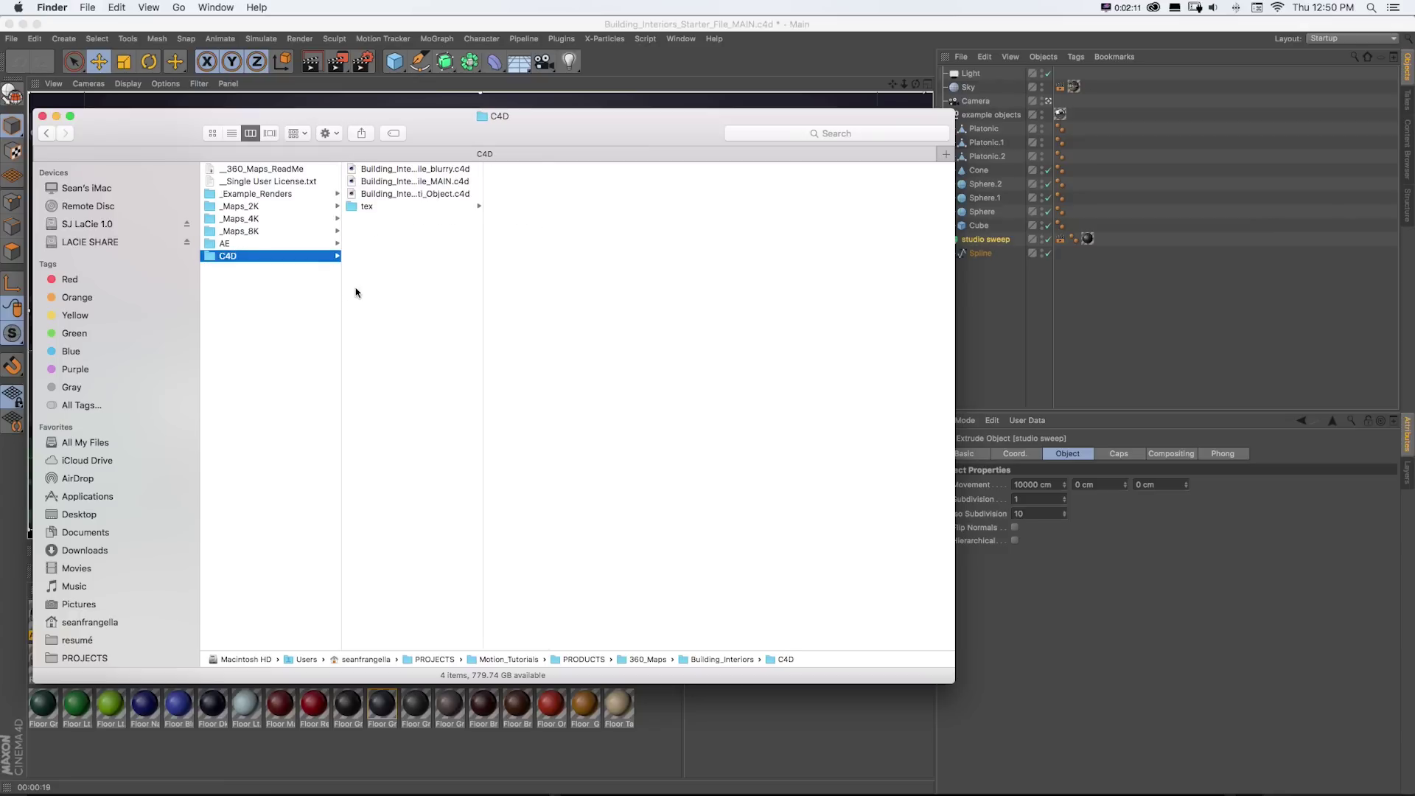
left_click_drag(484, 287, 579, 291)
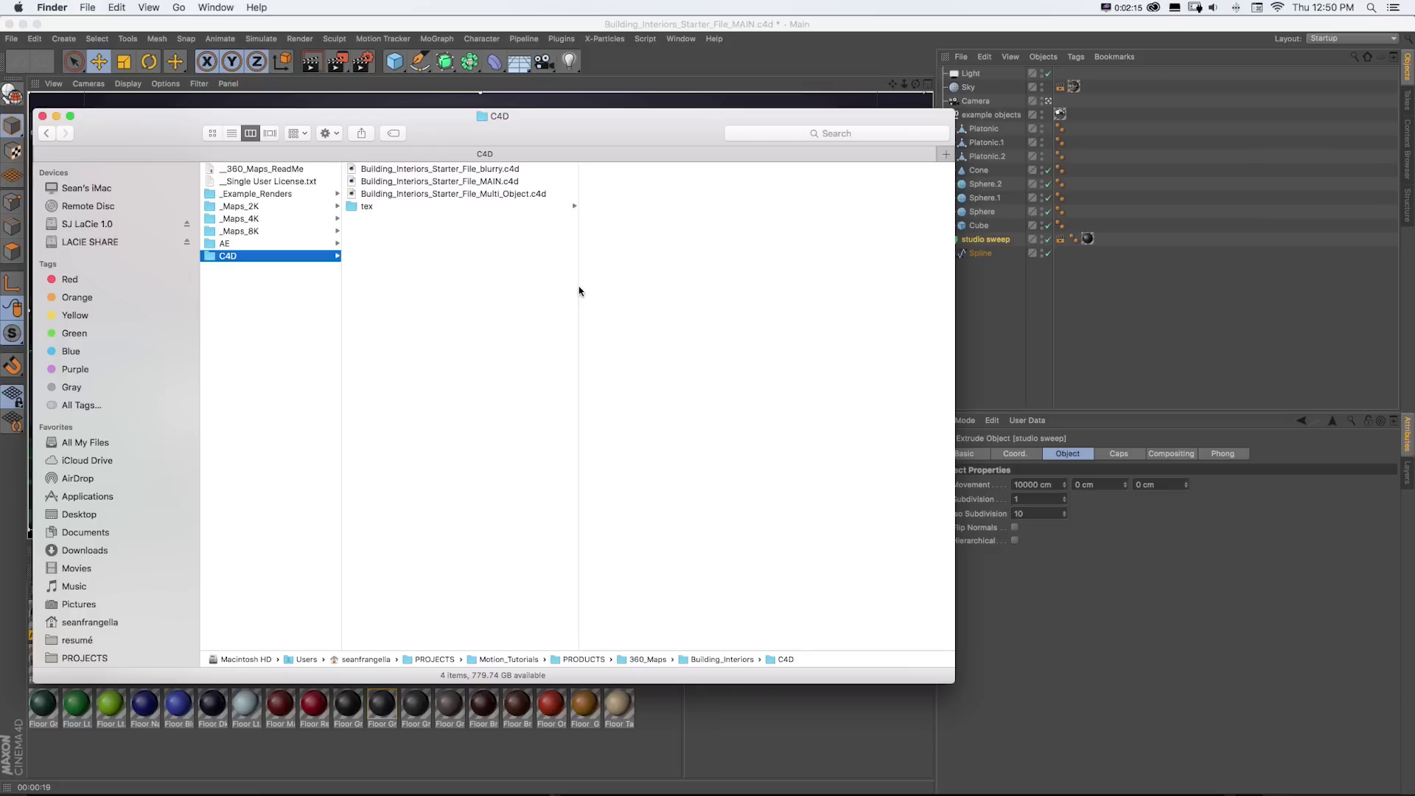
key("Right")
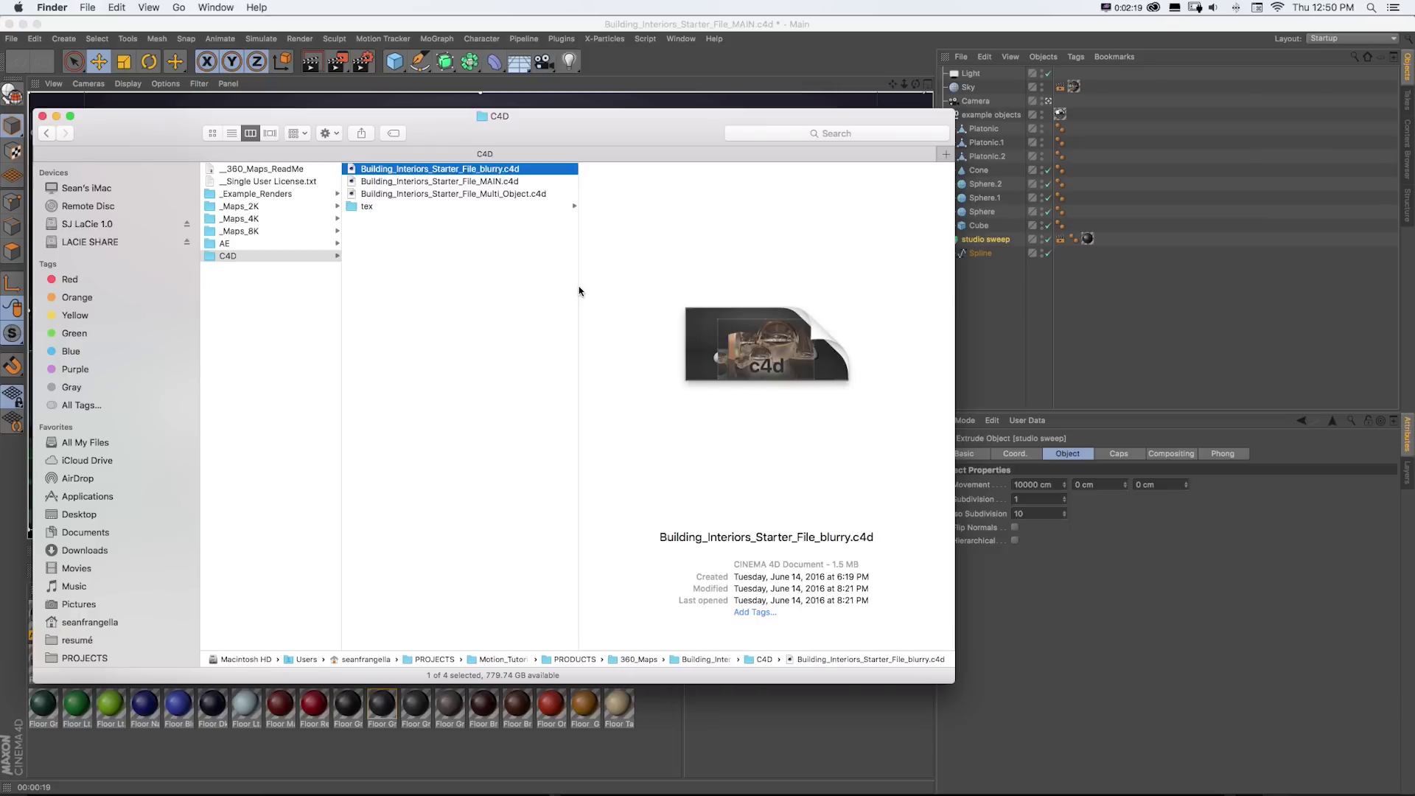
key("Down")
key("Down")
key("Down")
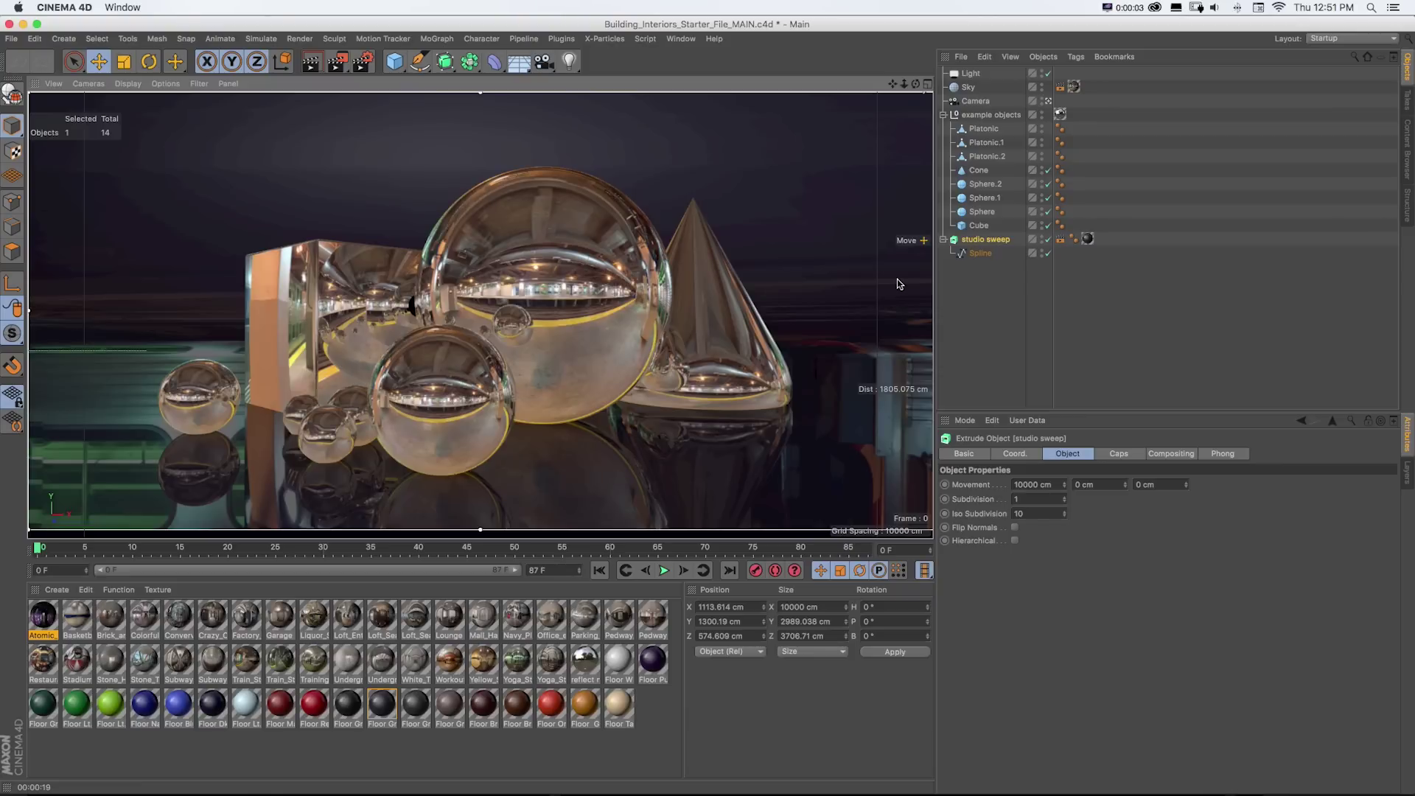
- In Cinema 4D, open the Atomic_Rush material in the Material Editor and move the editor window over the viewport
double_click(42, 617)
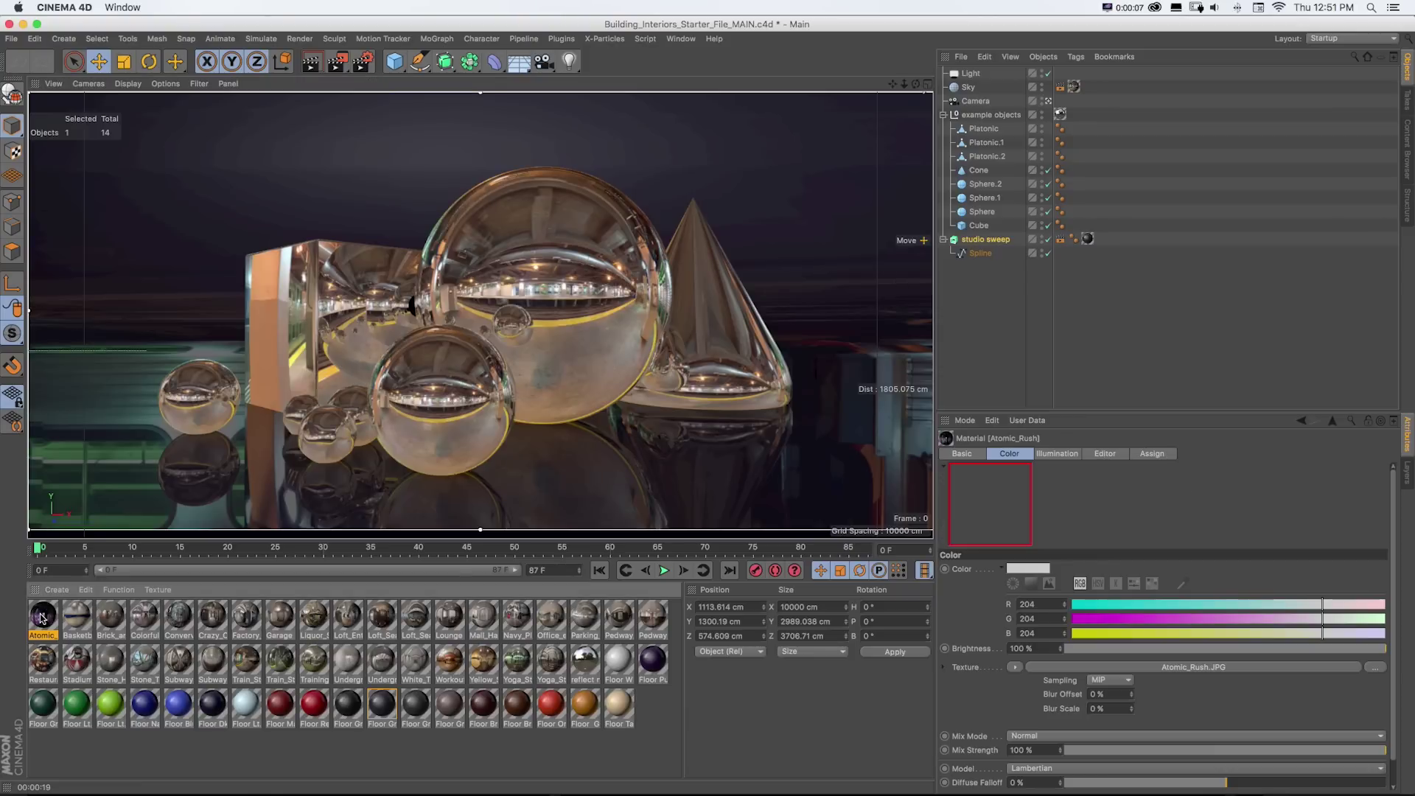
left_click_drag(311, 107, 424, 148)
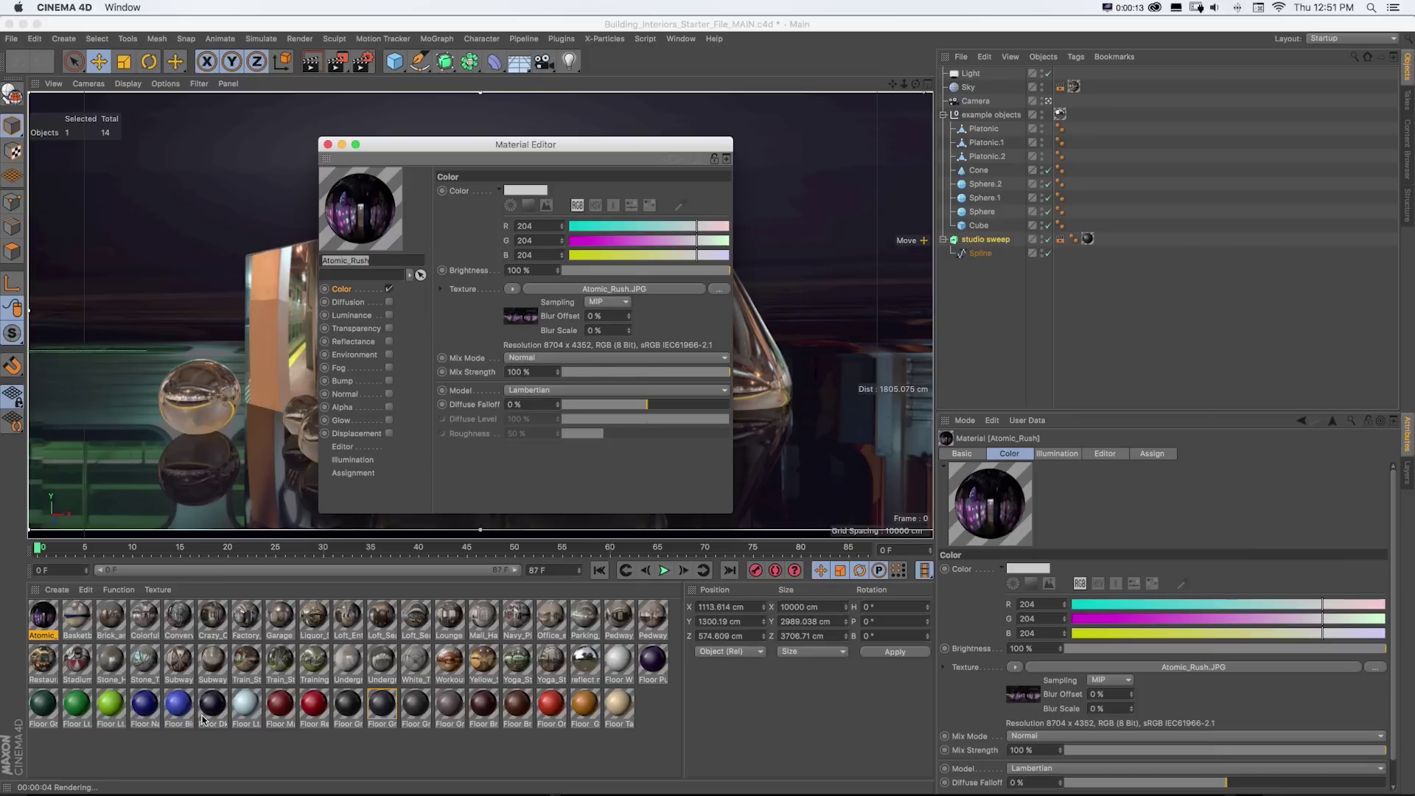
- Show the Training_Room_Green material in the Material Editor and clear the editor window from the viewport
left_click(282, 663)
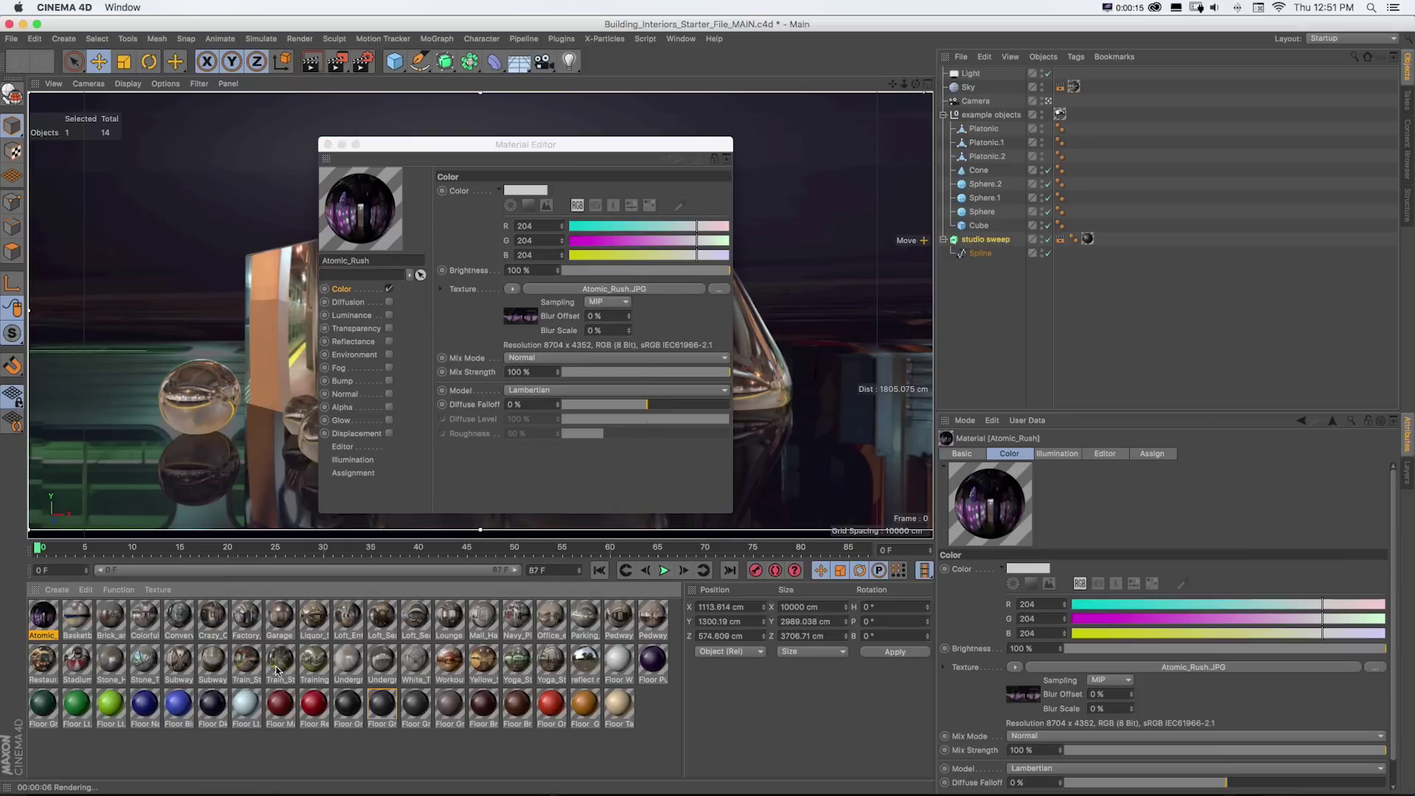
left_click(315, 662)
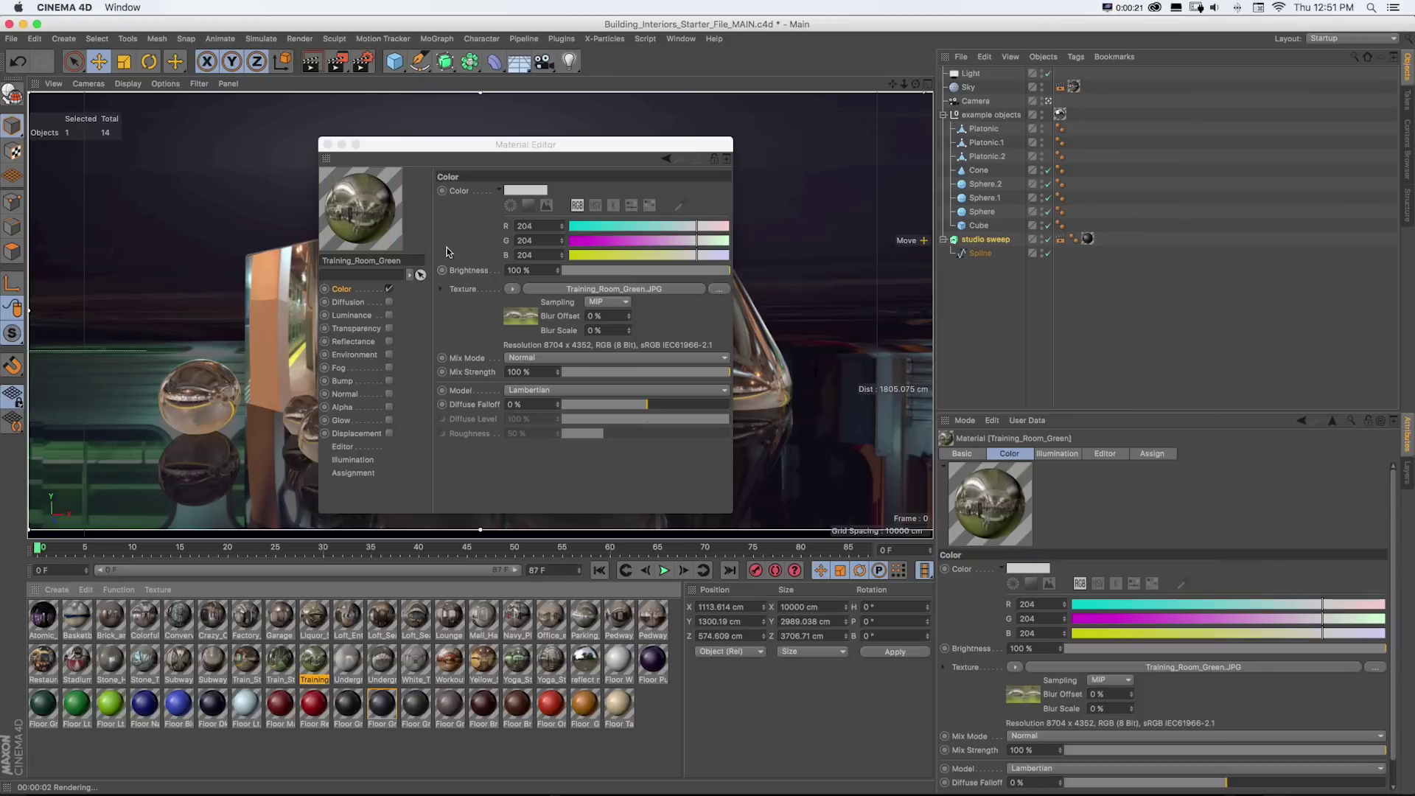
left_click_drag(423, 148, 816, 252)
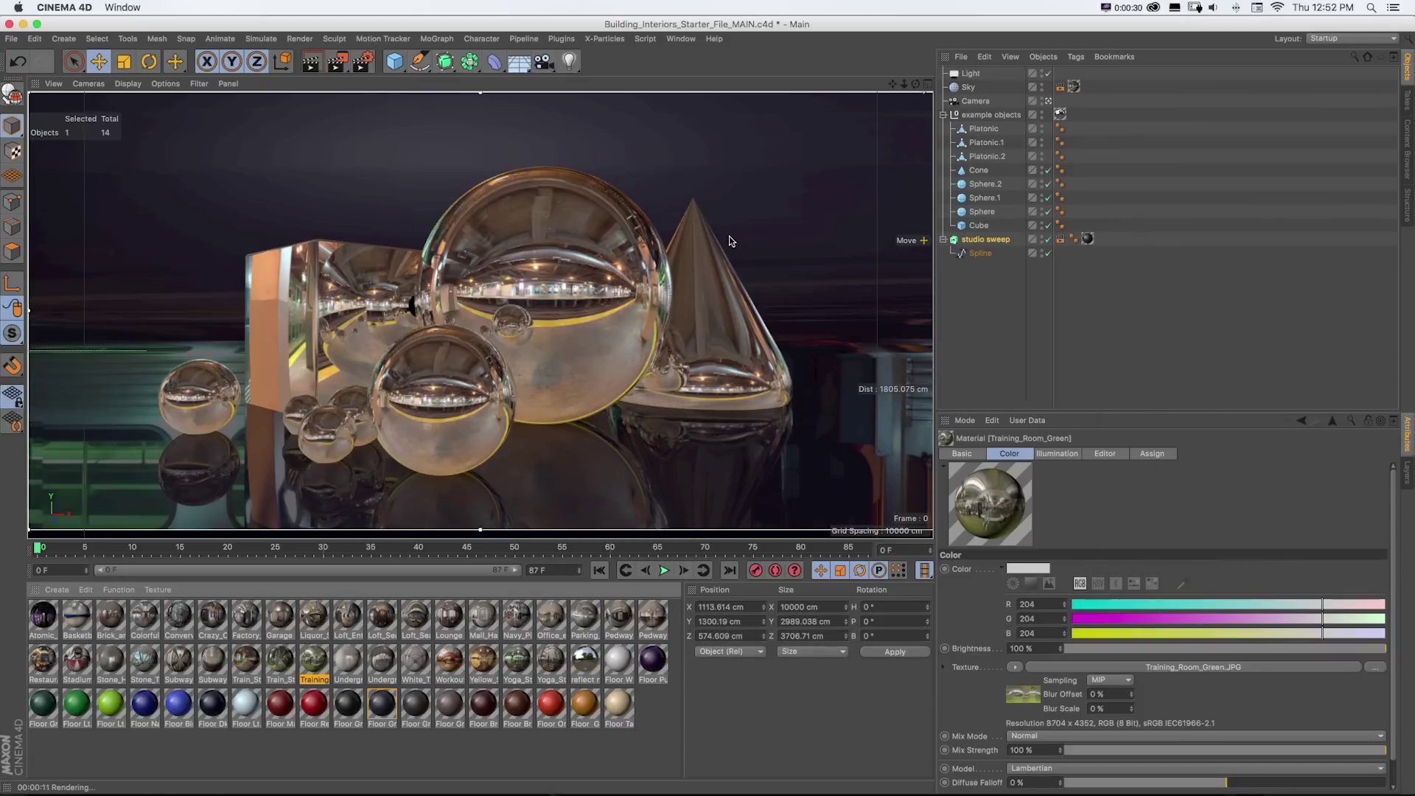
- Leave the scene camera's view and examine the example objects, camera, light and studio sweep up close and from a distance
left_click_drag(729, 241, 823, 109, "alt")
left_click_drag(904, 83, 898, 121)
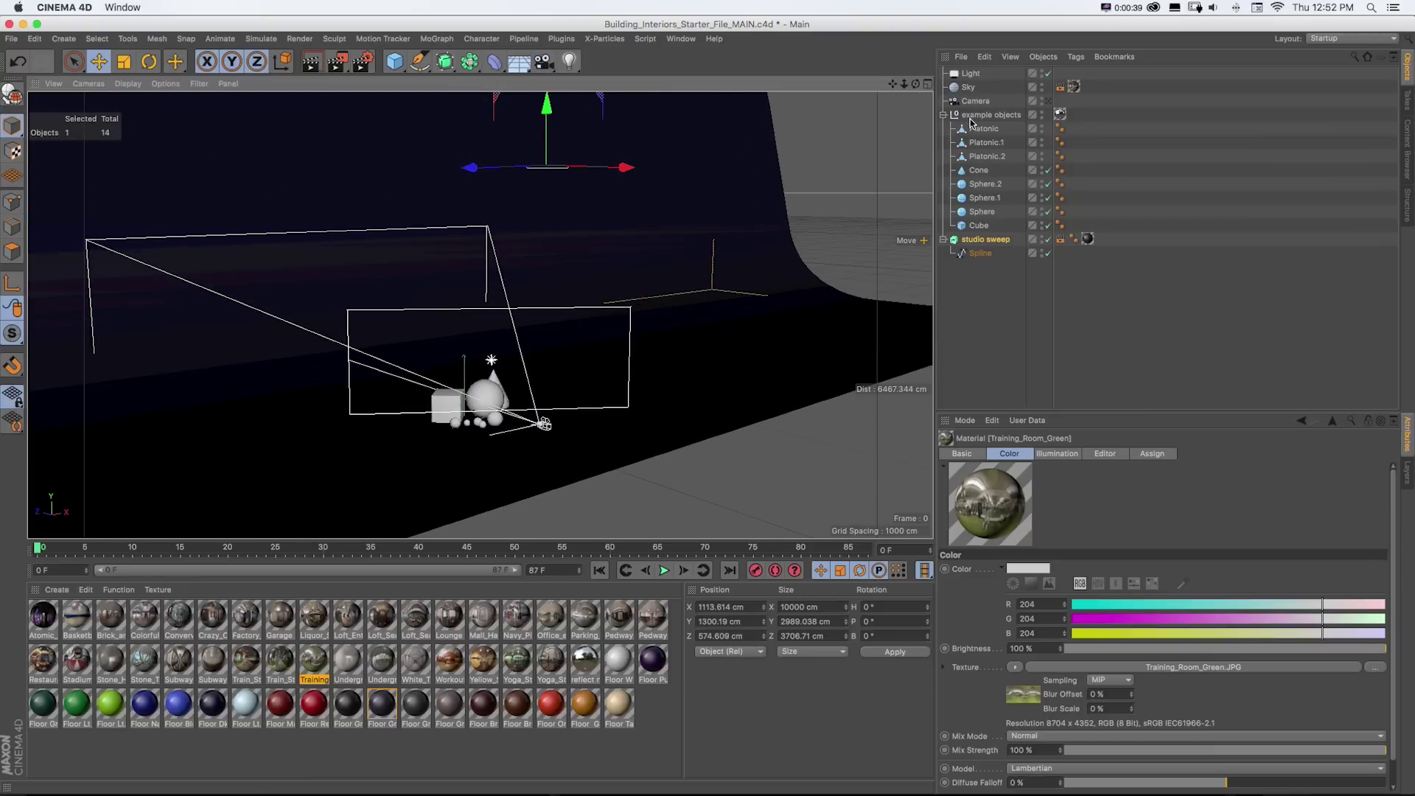
scroll(490, 415, "up", 10)
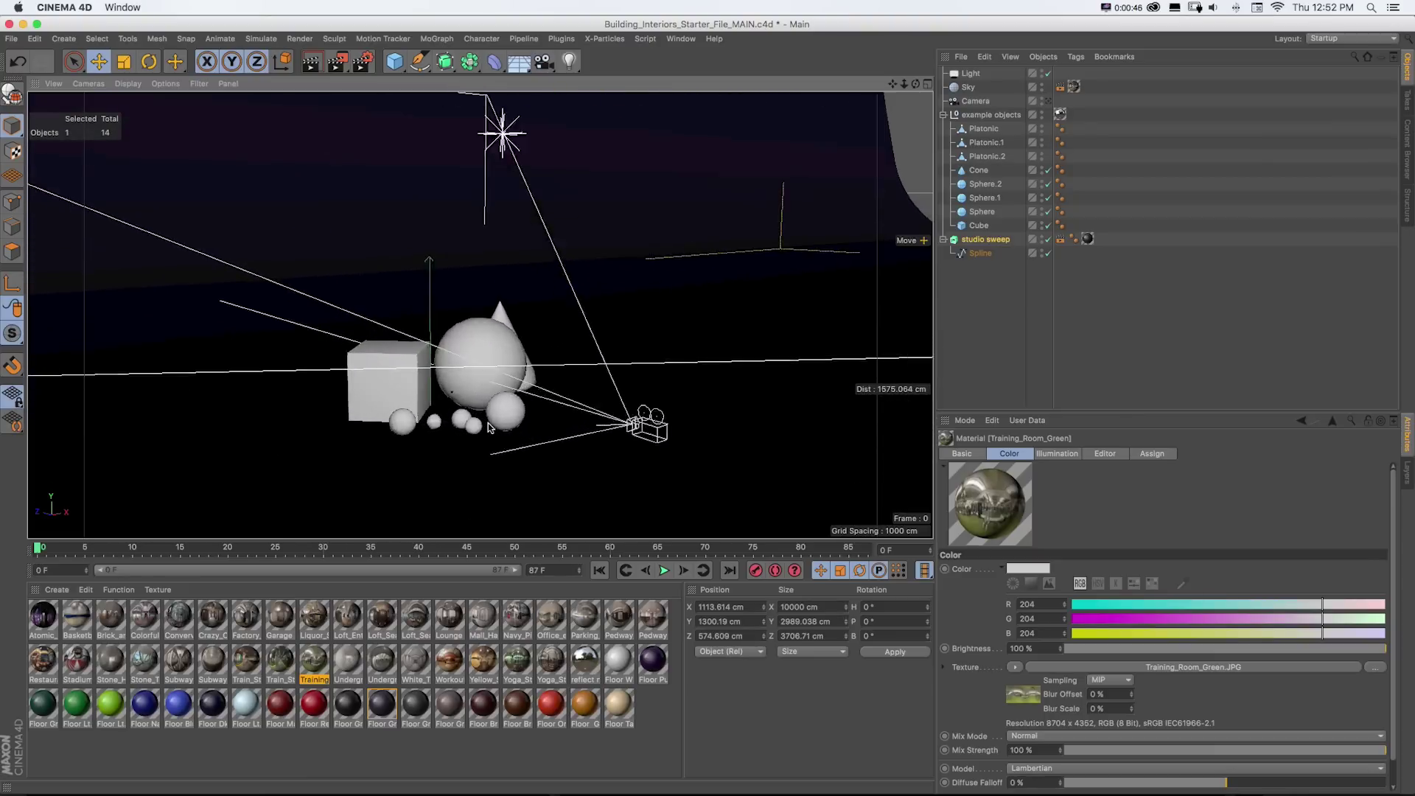
left_click_drag(547, 408, 554, 409, "alt")
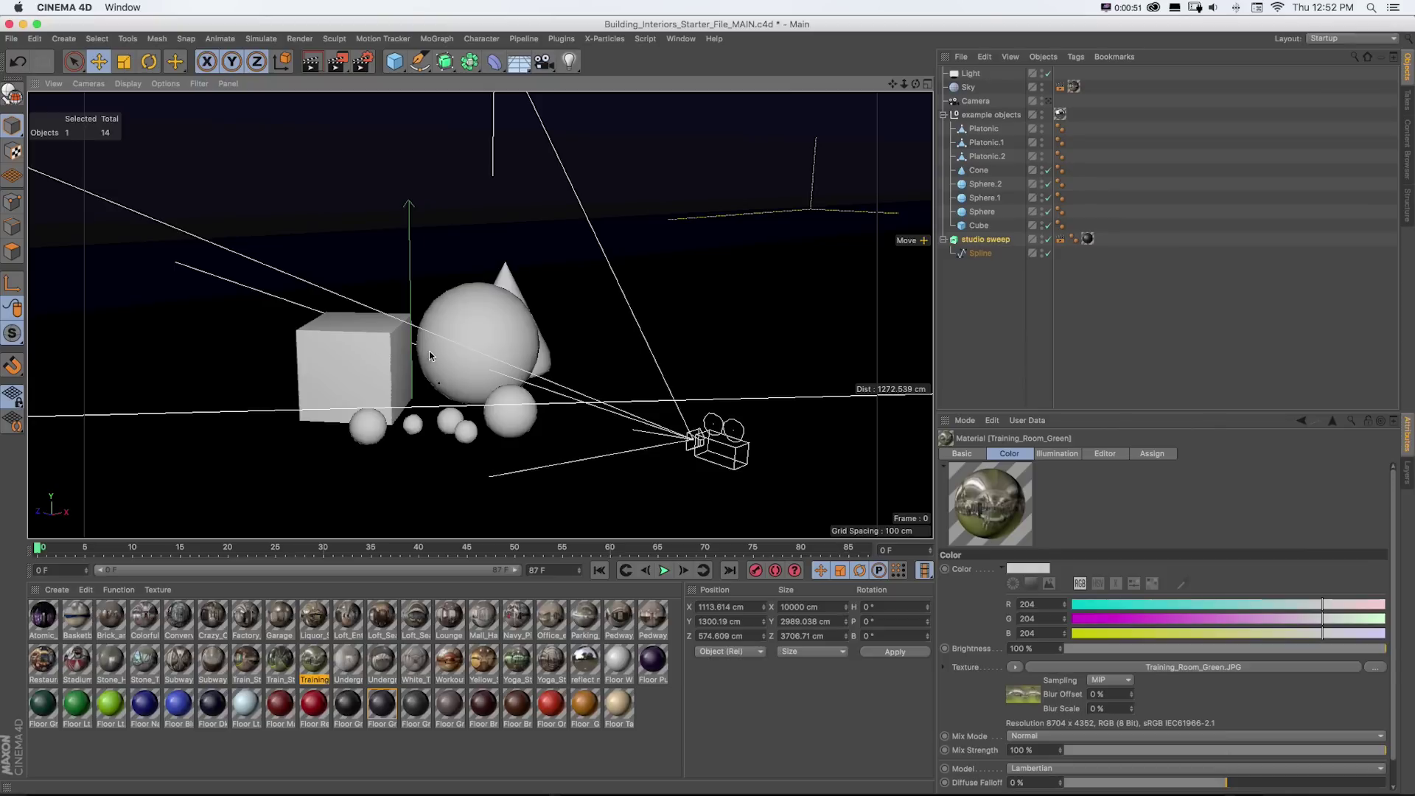
scroll(409, 429, "up", 4)
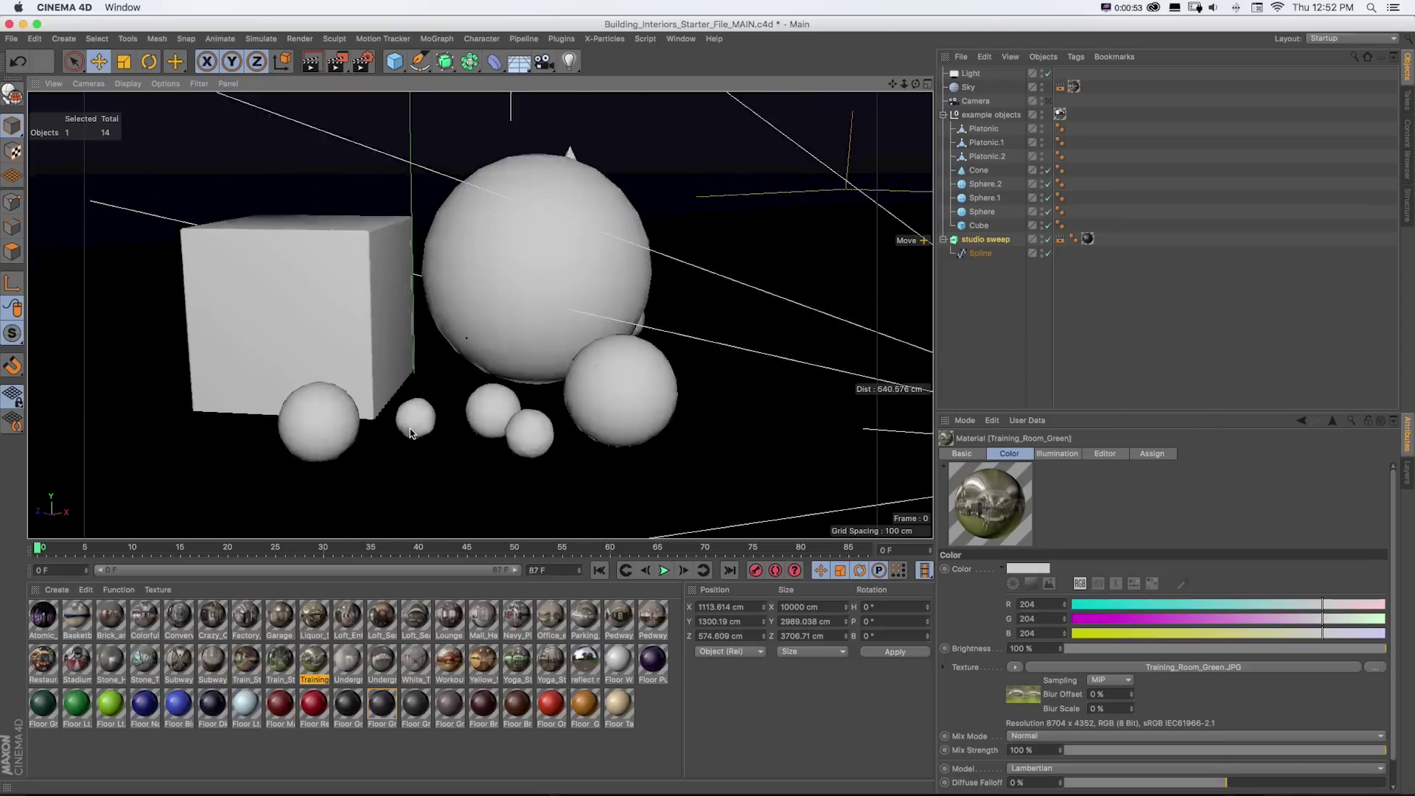
scroll(410, 429, "up", 5)
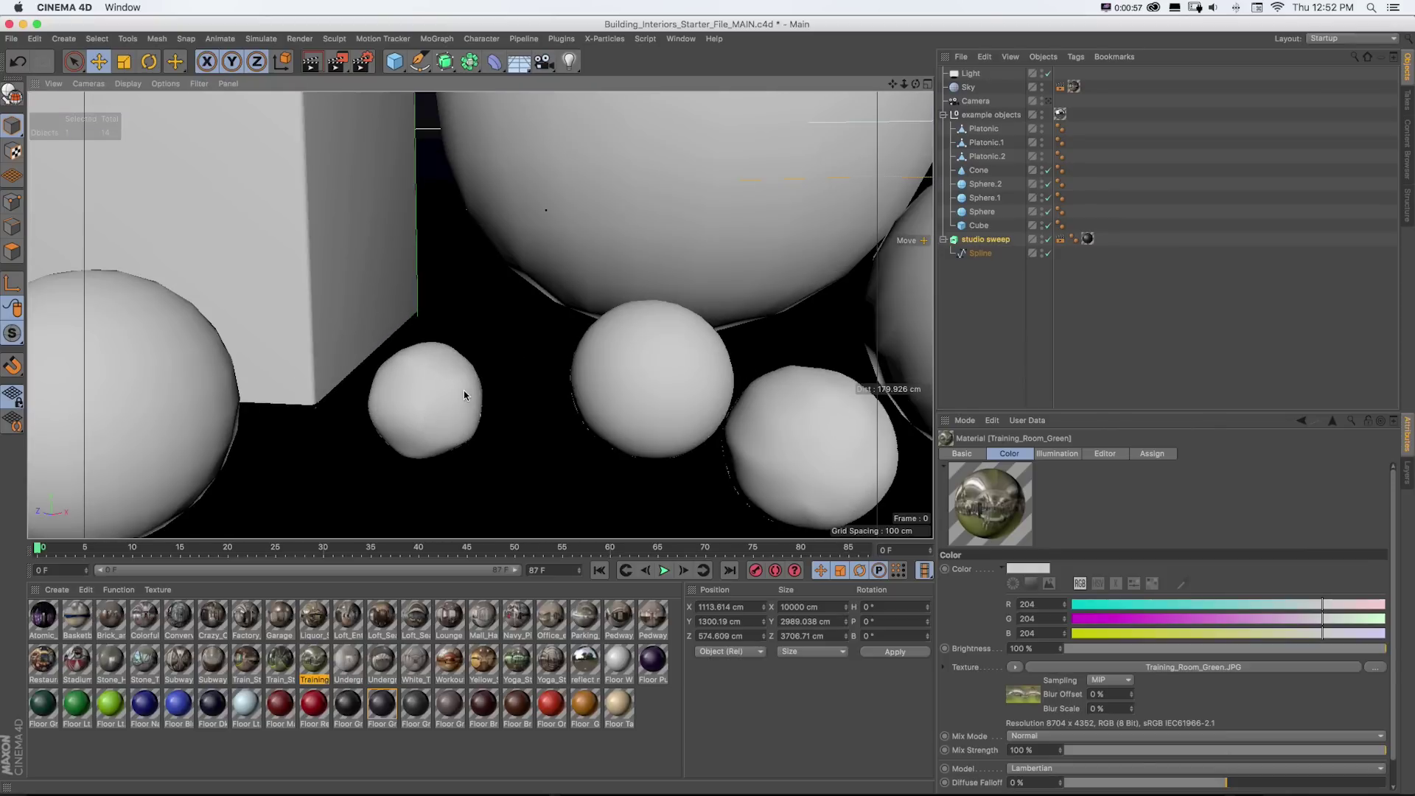
scroll(468, 395, "down", 8)
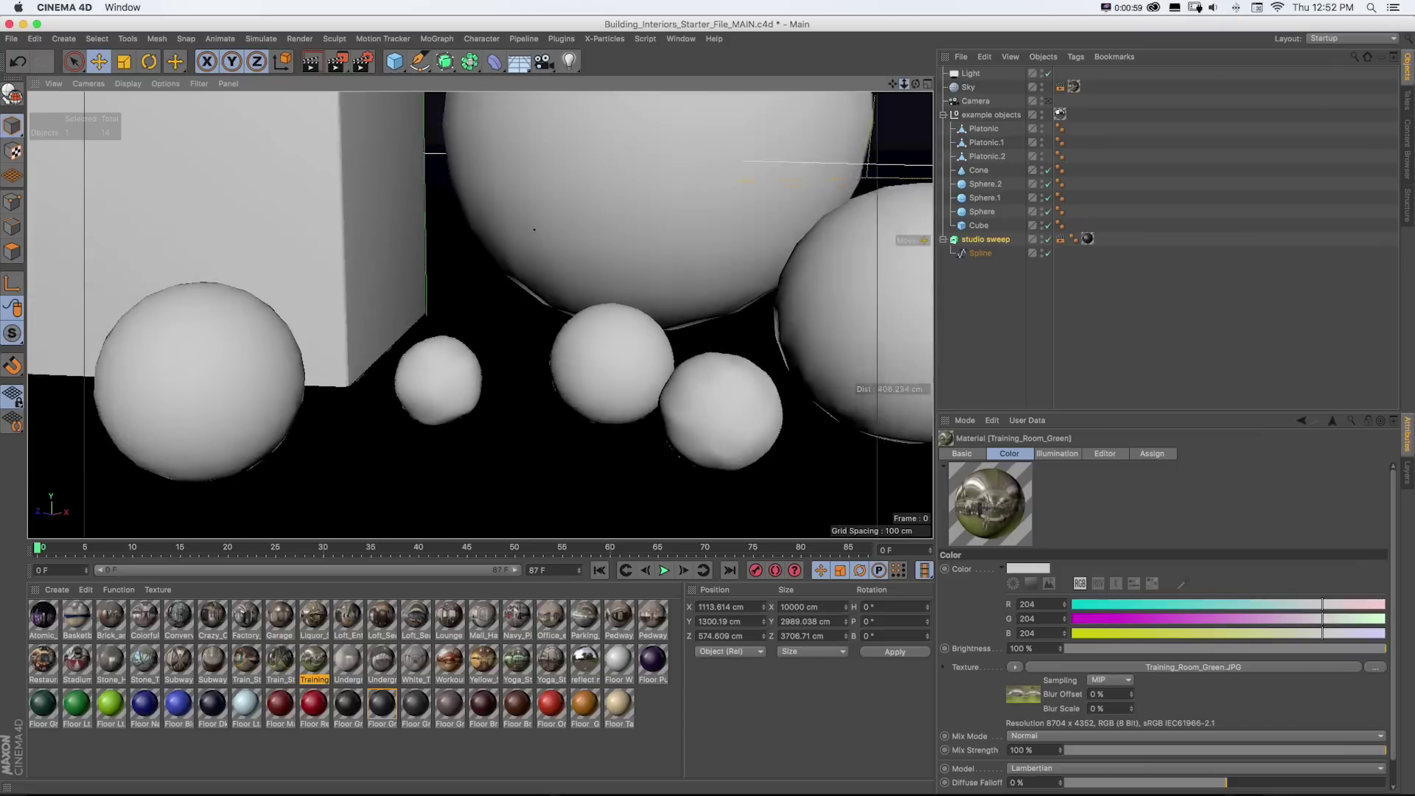
scroll(467, 395, "down", 4)
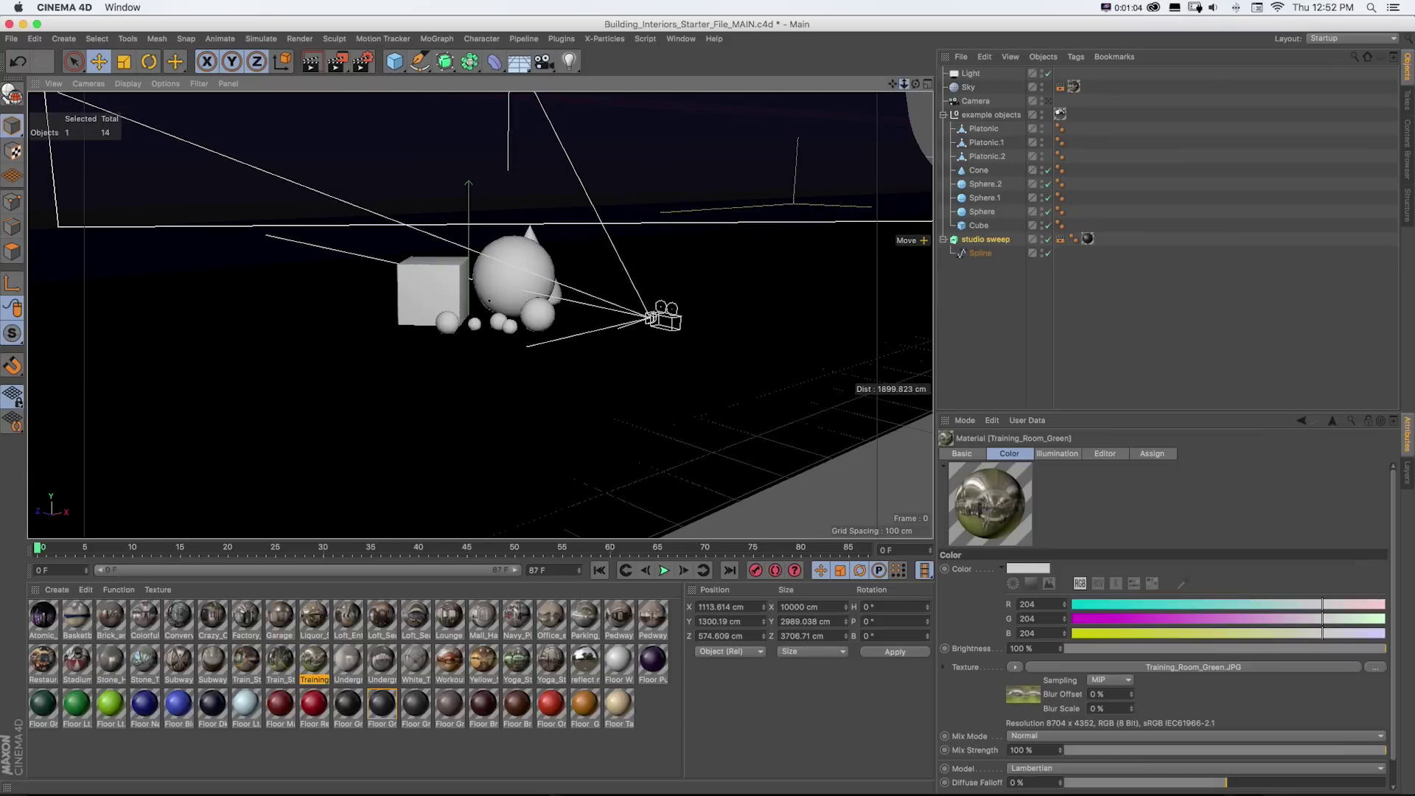
scroll(467, 395, "up", 2)
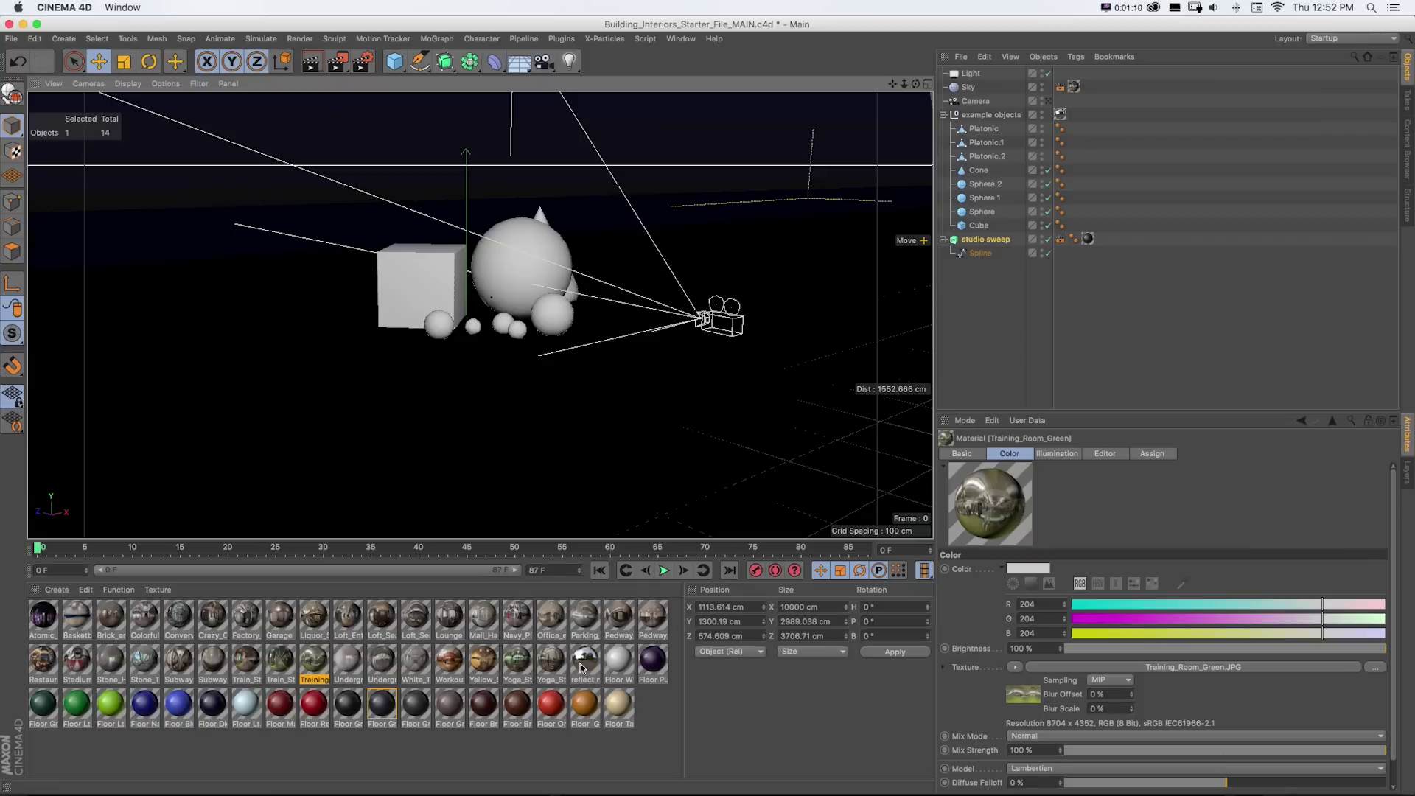
scroll(700, 207, "down", 10)
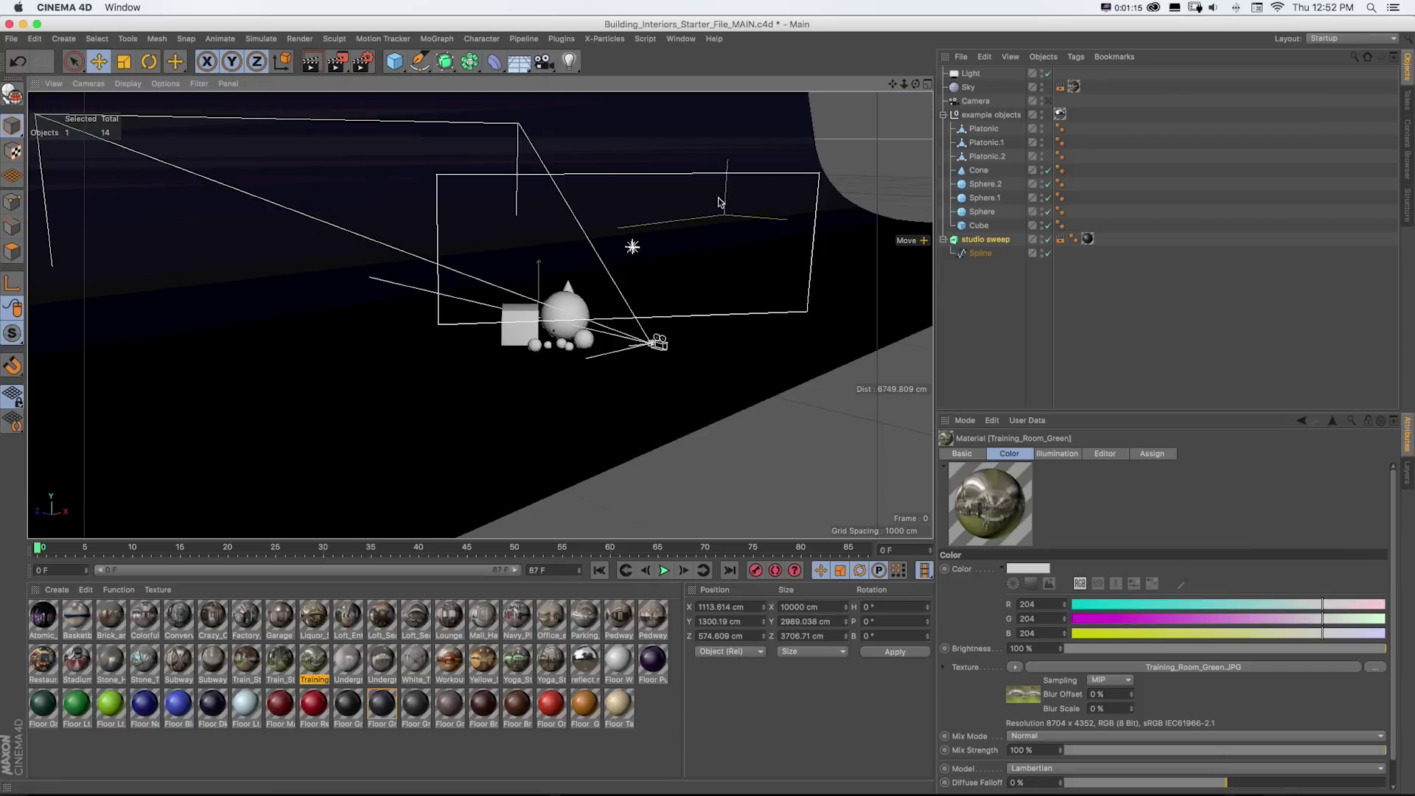
- Switch the studio sweep off and back on, and replace its texture with the Floor Lt. Blue material
left_click(1048, 240)
left_click(1047, 240)
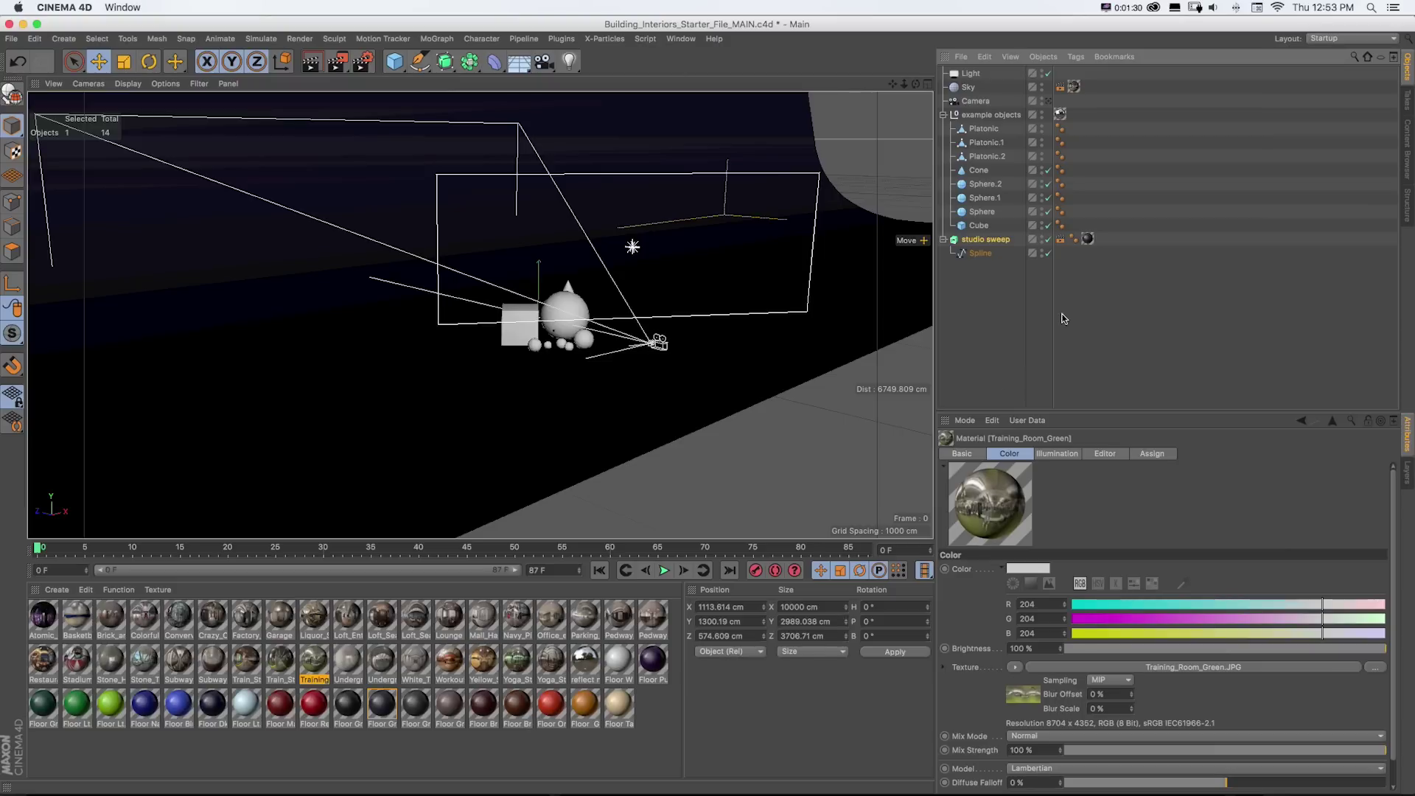
left_click(1087, 238)
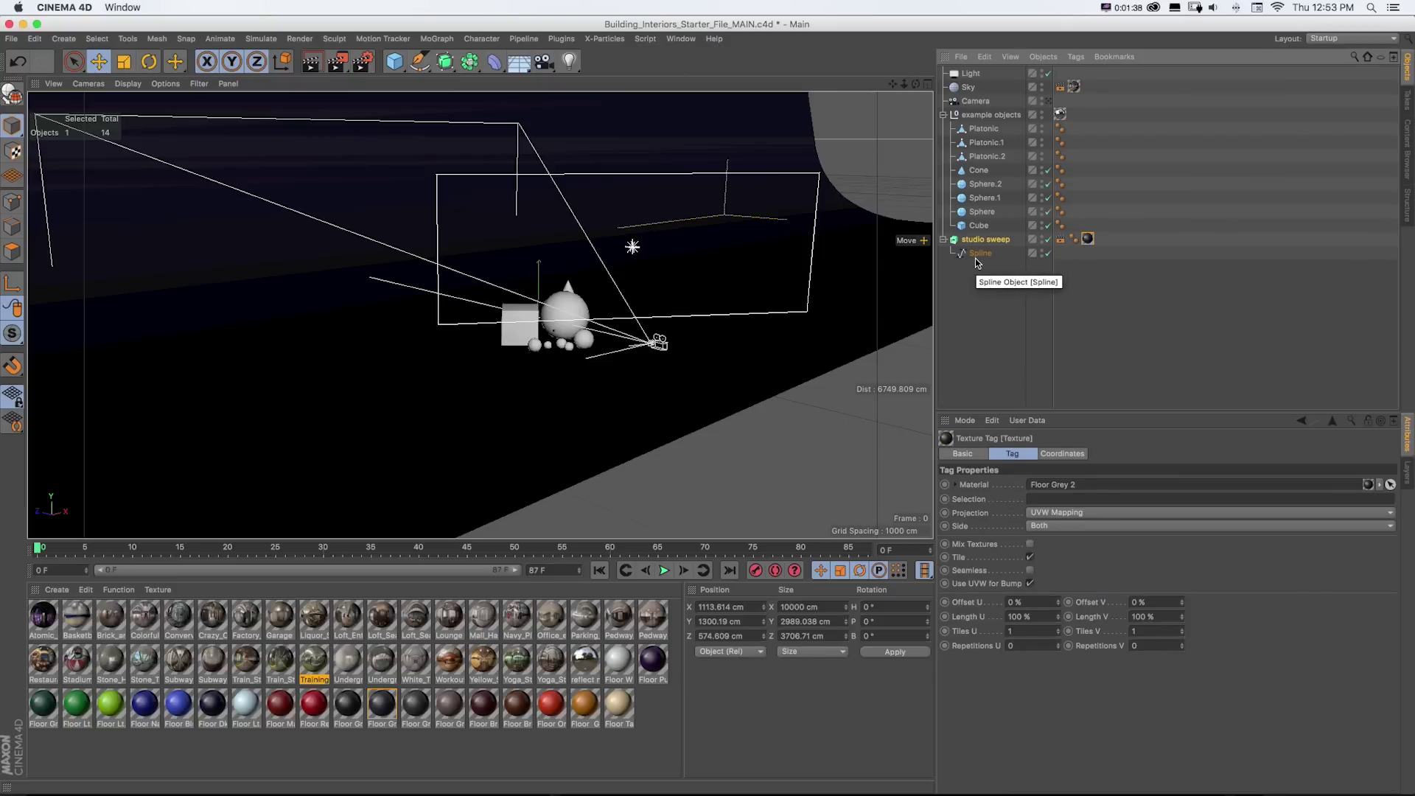
left_click_drag(445, 712, 1091, 242)
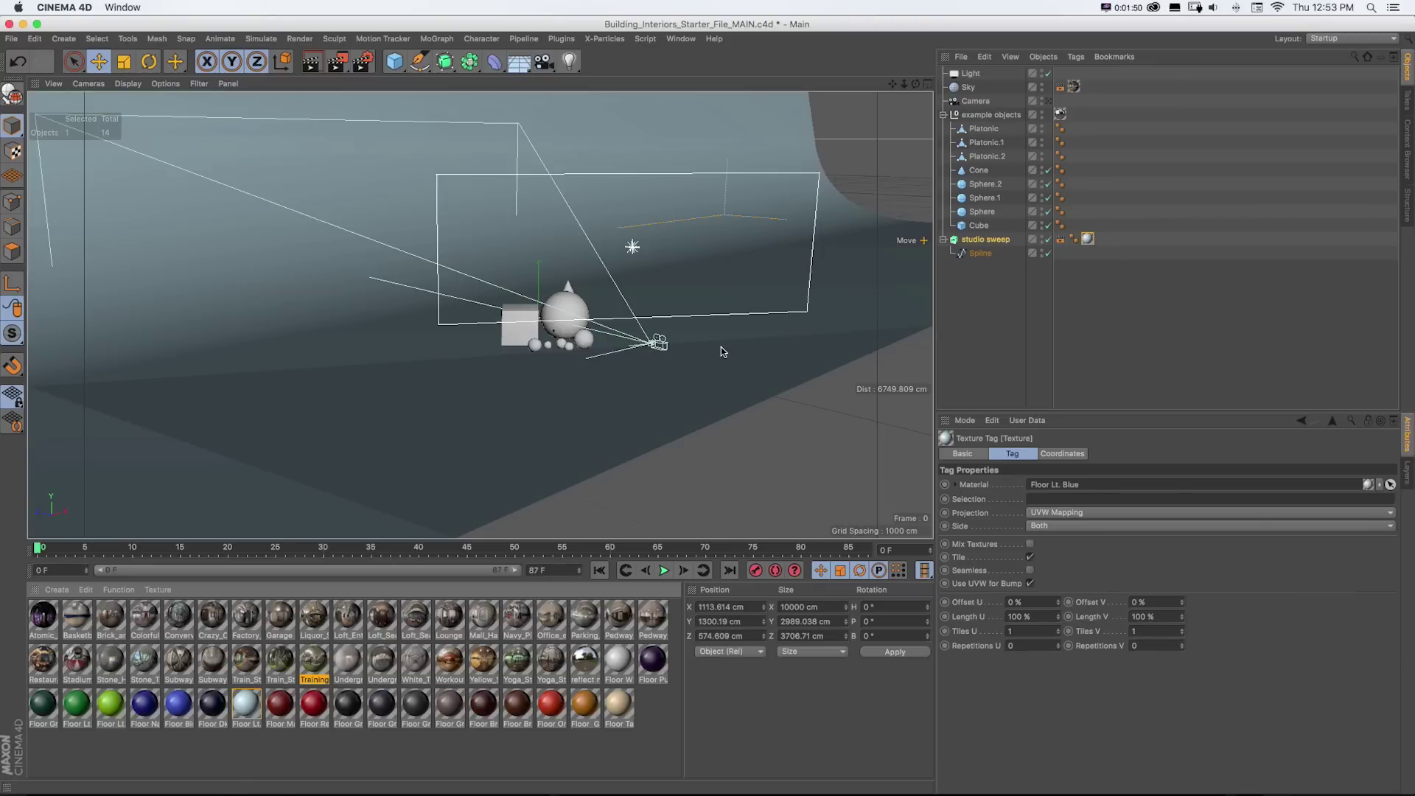
- Show the studio sweep's Compositing tag properties and render the view through the scene camera
left_click(1059, 241)
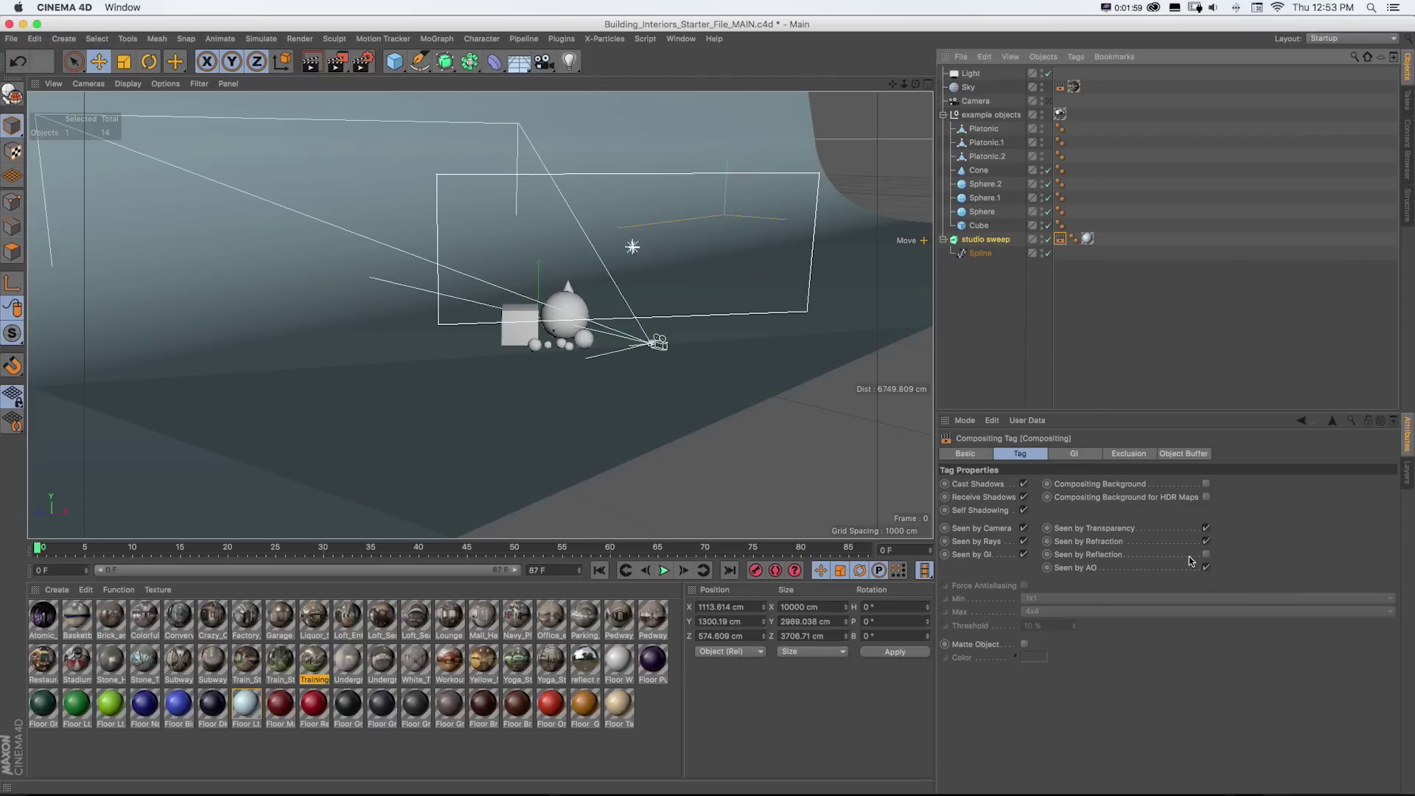
left_click(1047, 102)
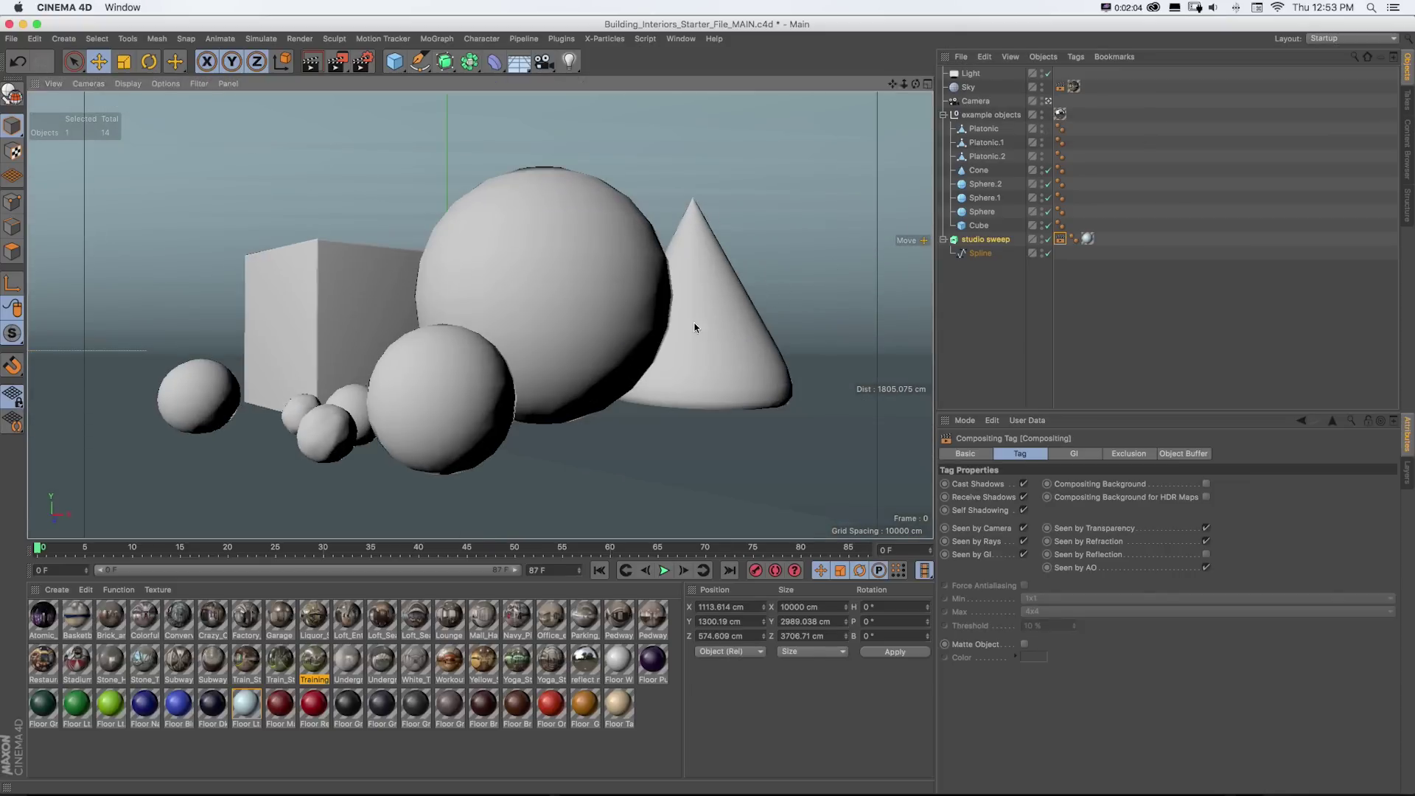
key("ctrl+r")
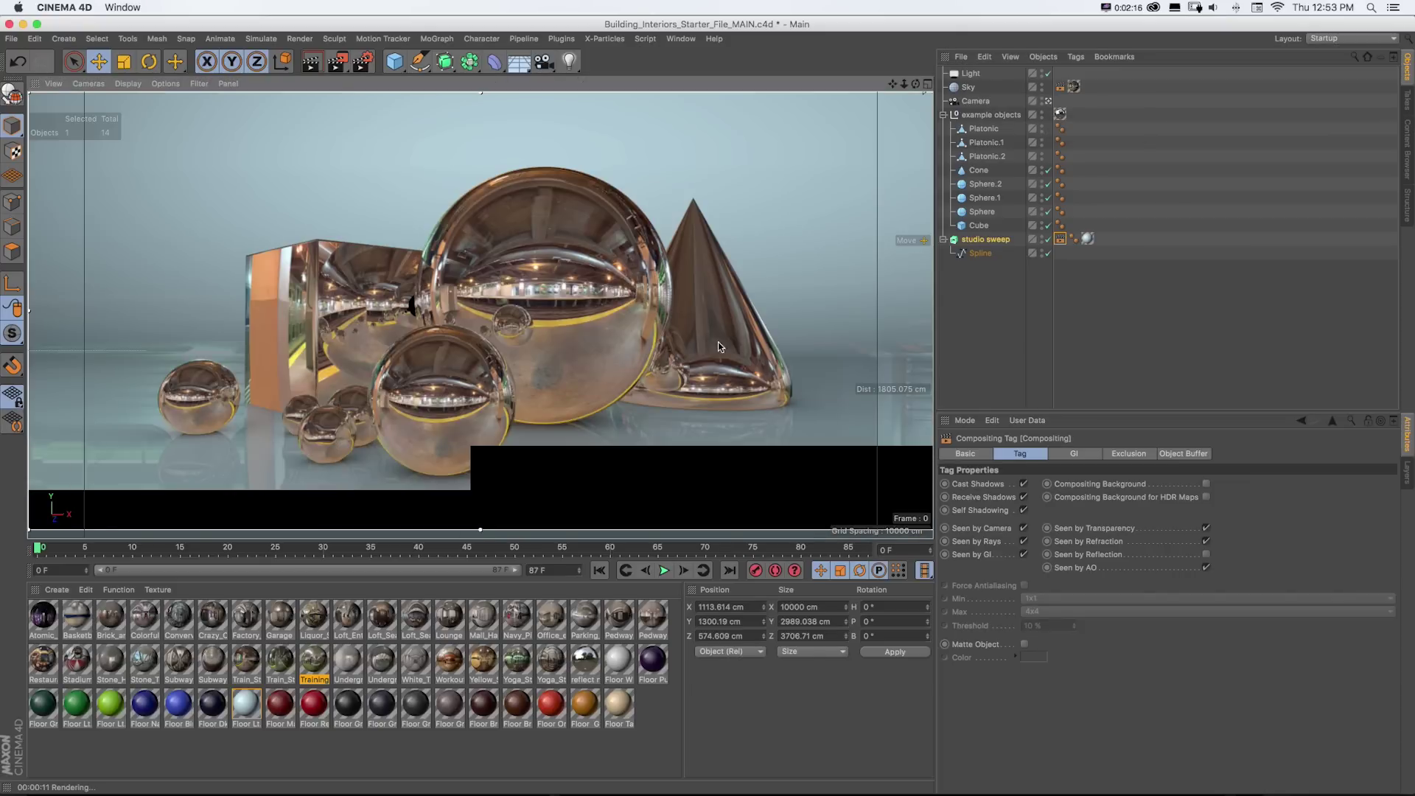
- Try Seen by Reflection on the studio sweep's Compositing tag, render the view for comparison, and turn the option off again
left_click(1206, 554)
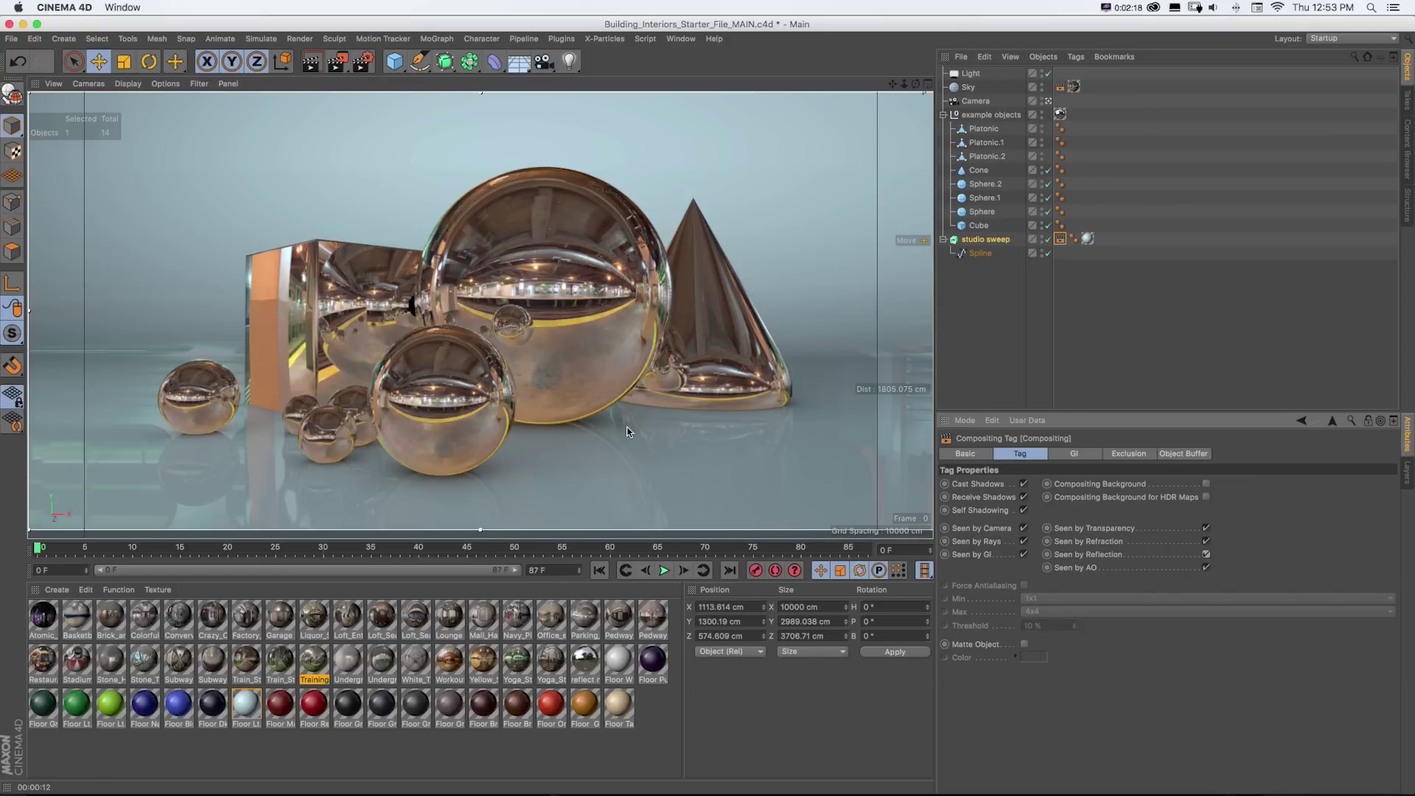
key("ctrl+r")
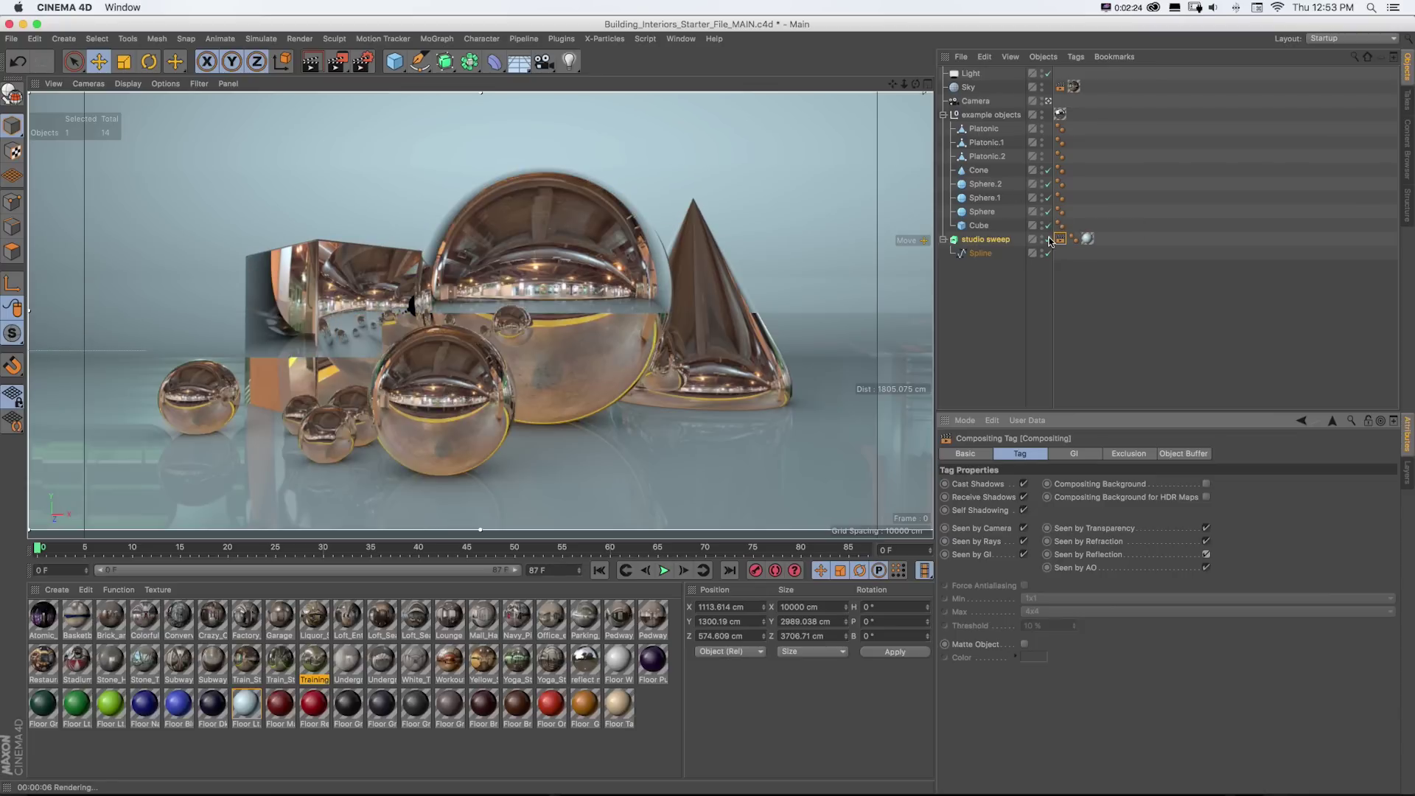
left_click(1206, 554)
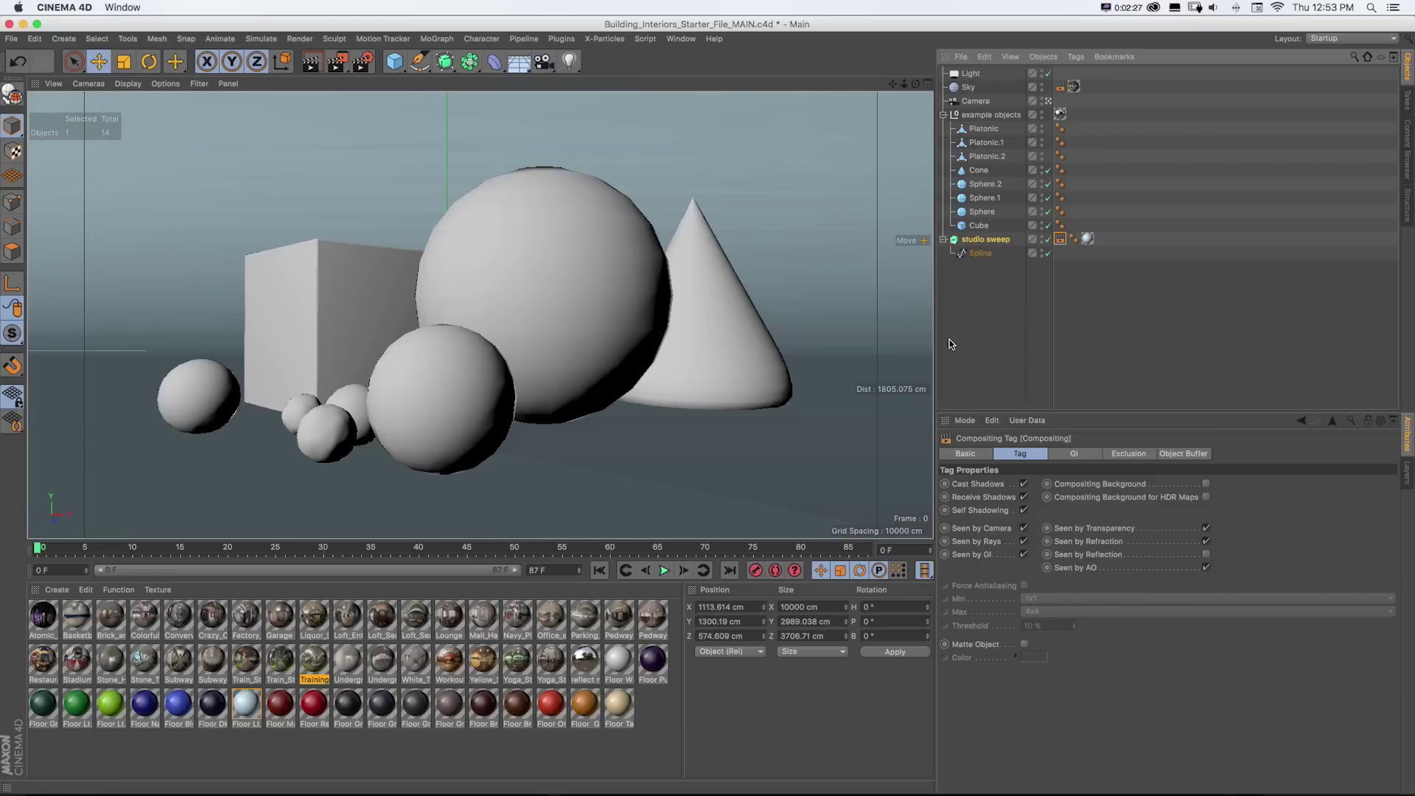
- Check the scene from outside the camera and in the four-view layout, and return to the full-size camera view
left_click(1048, 101)
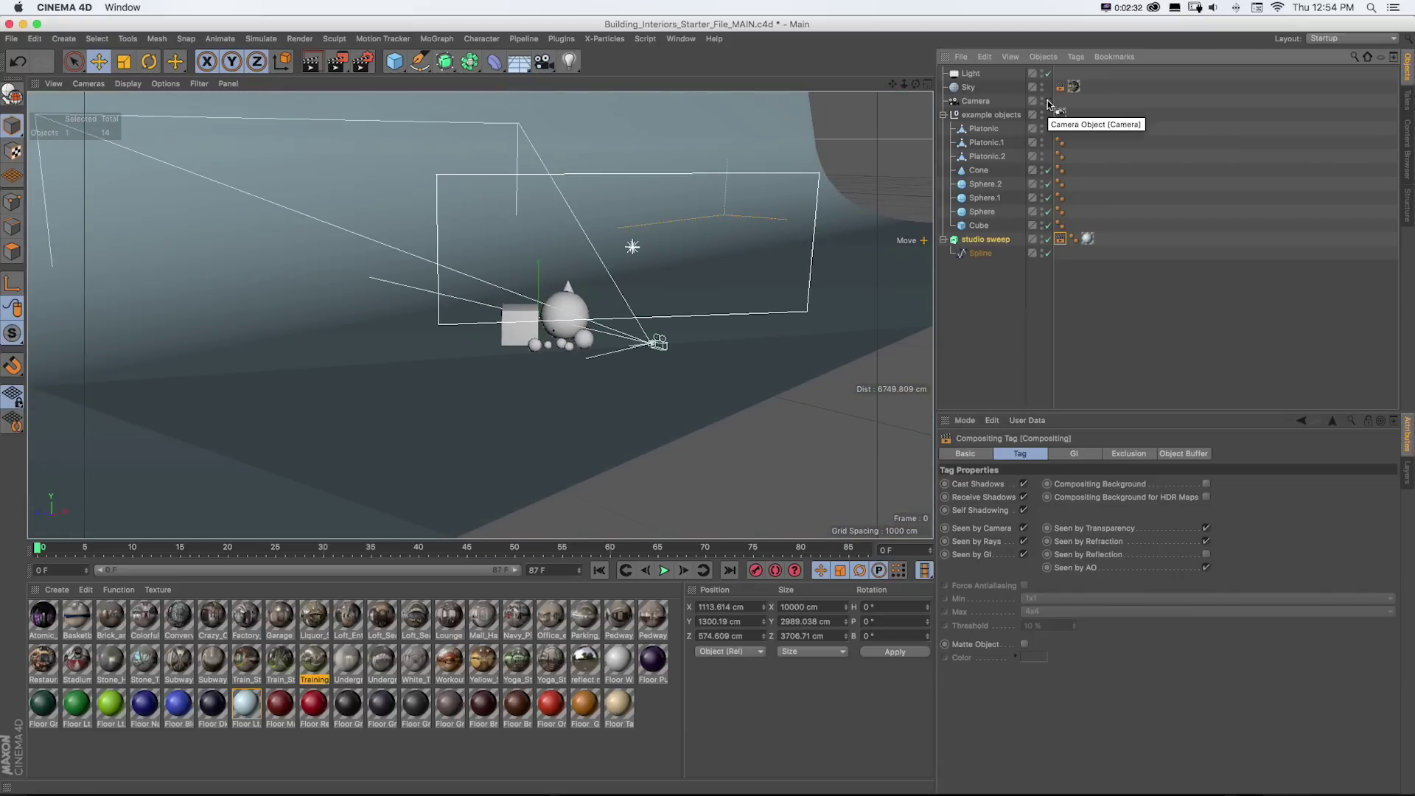
left_click(1047, 101)
key("F5")
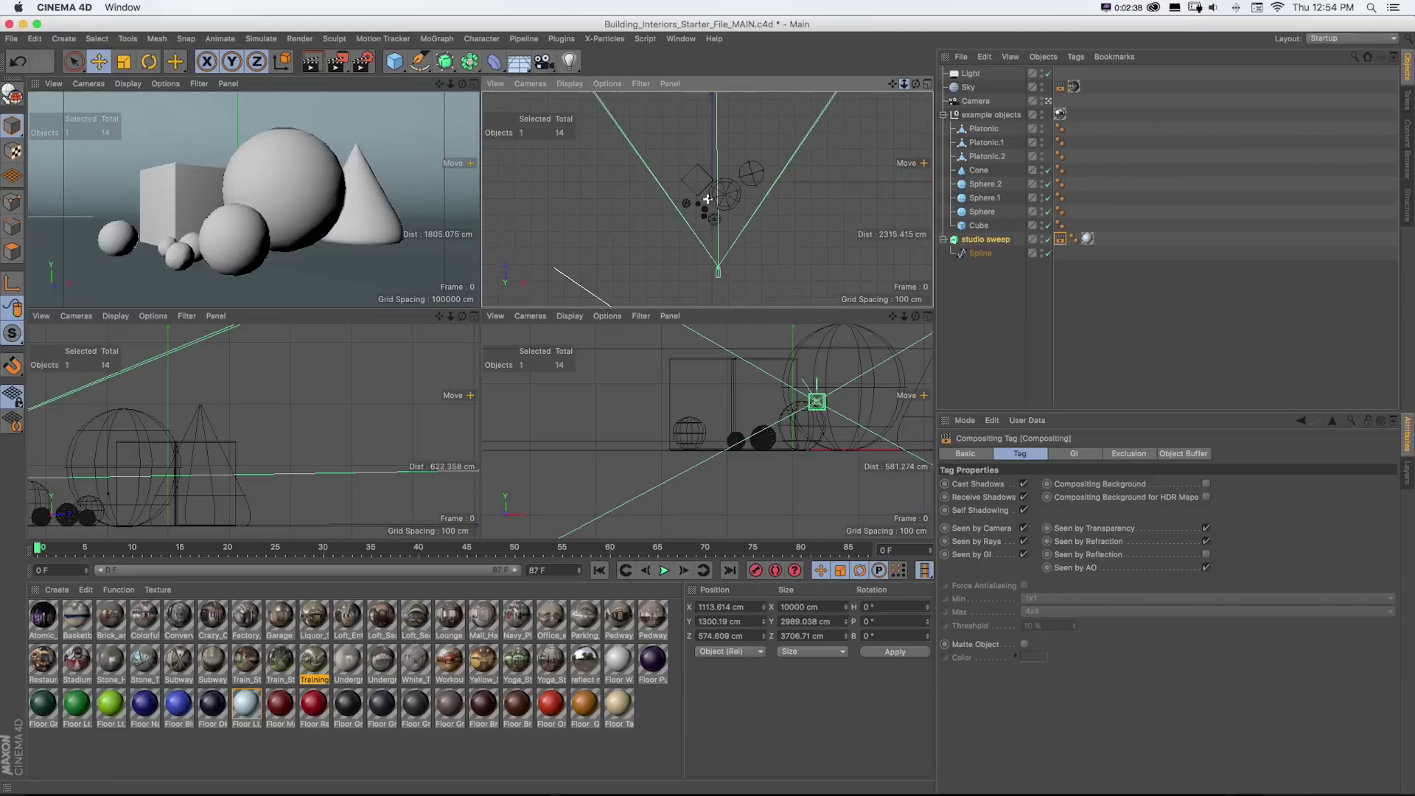
left_click(474, 87)
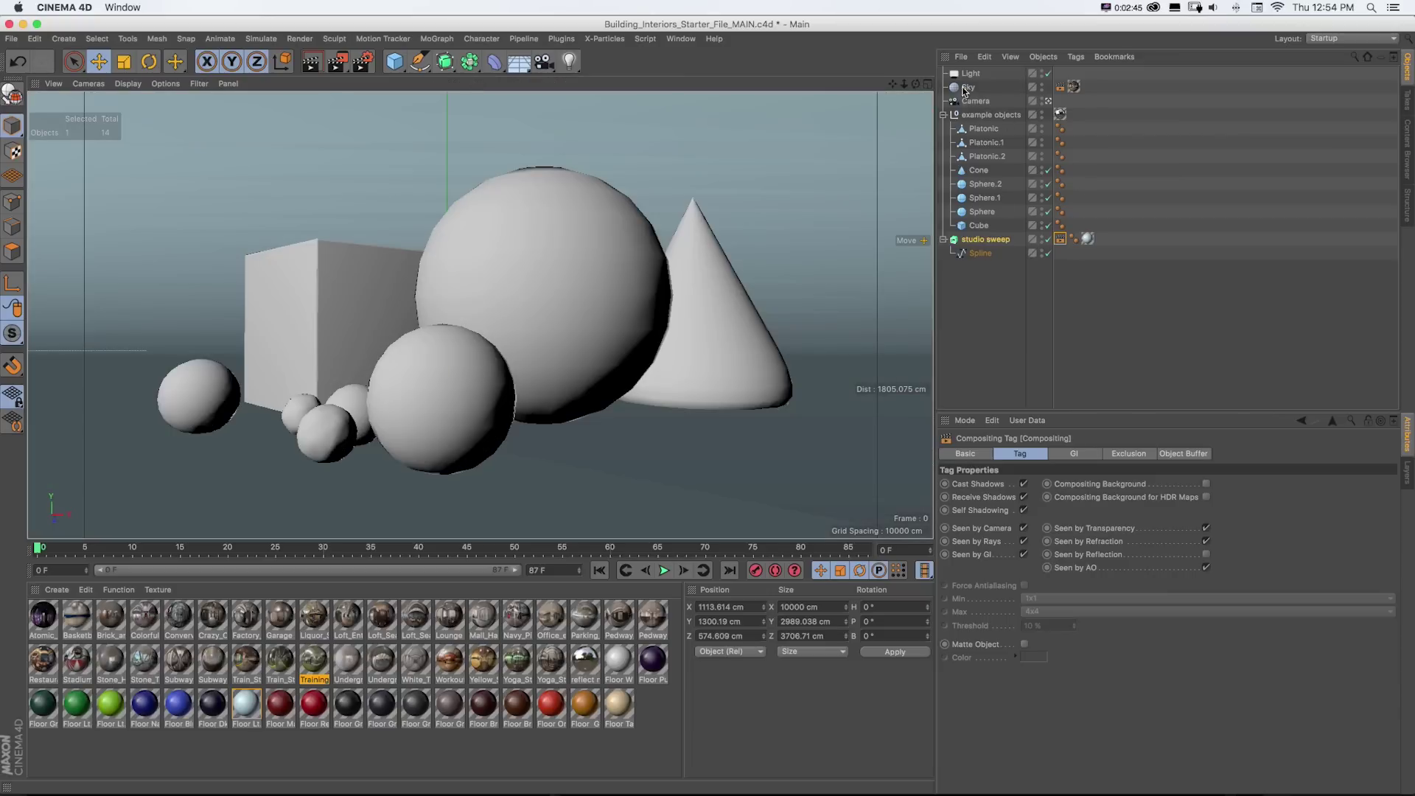
- Select the Sky object and start an interactive render region, narrowed to leave the cone outside
left_click(965, 87)
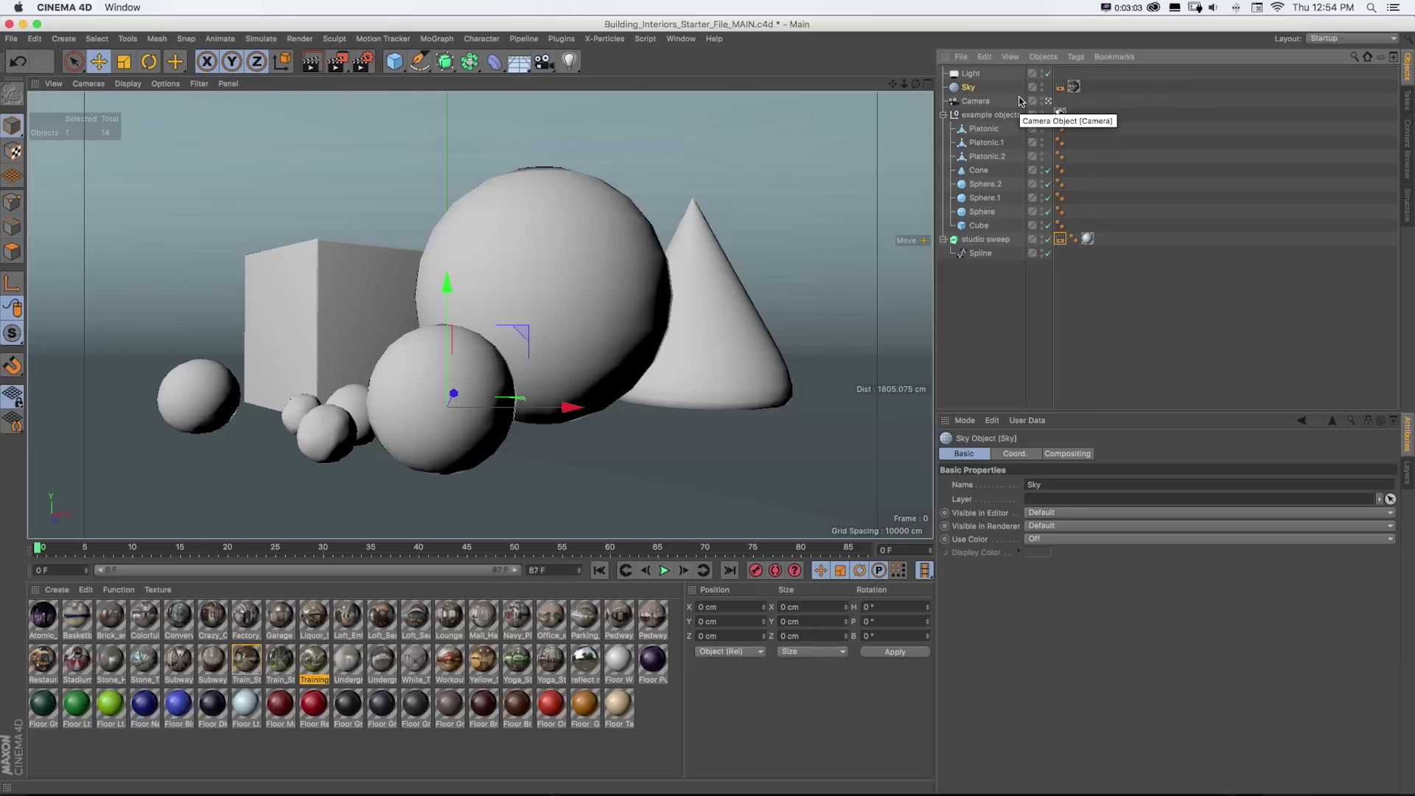
key("super+r")
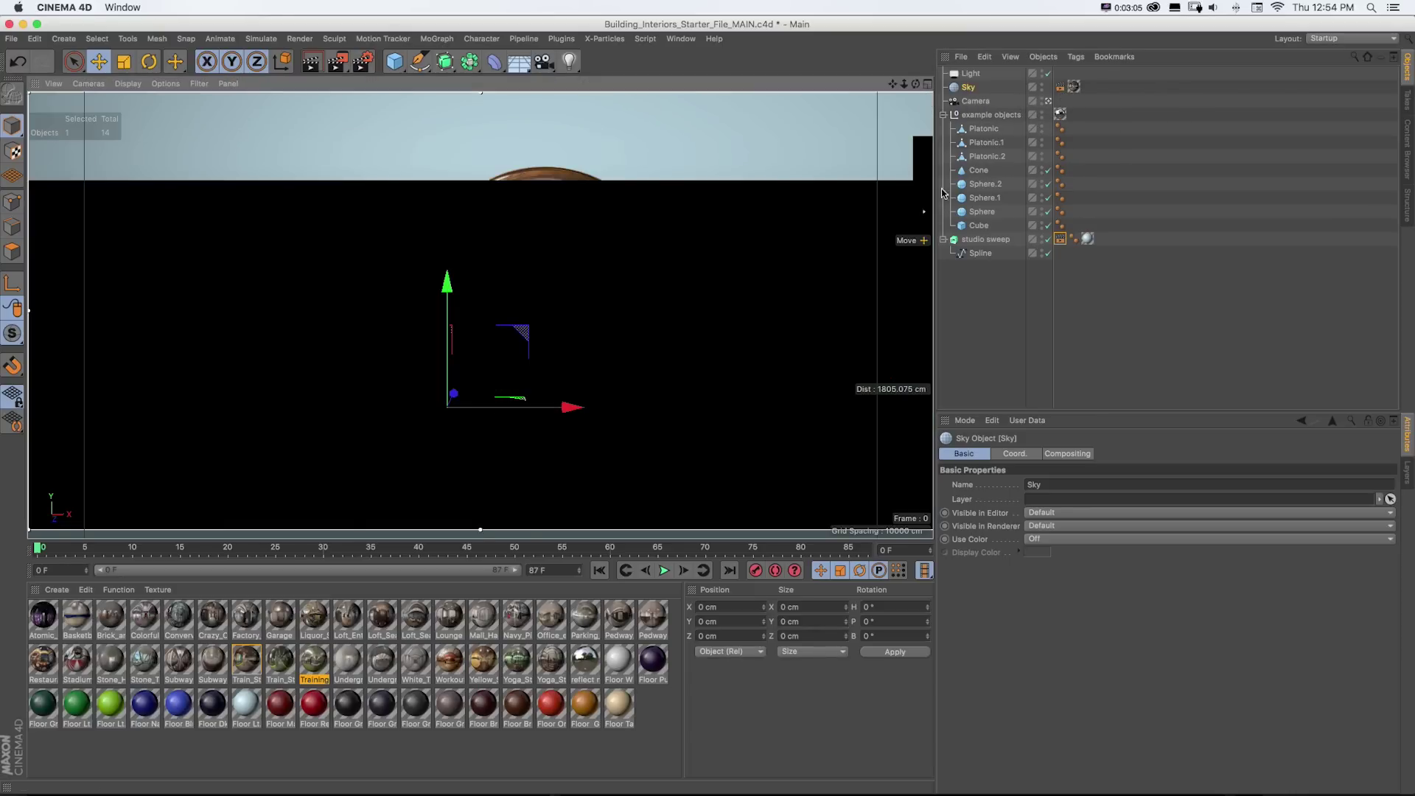
left_click_drag(930, 94, 603, 104)
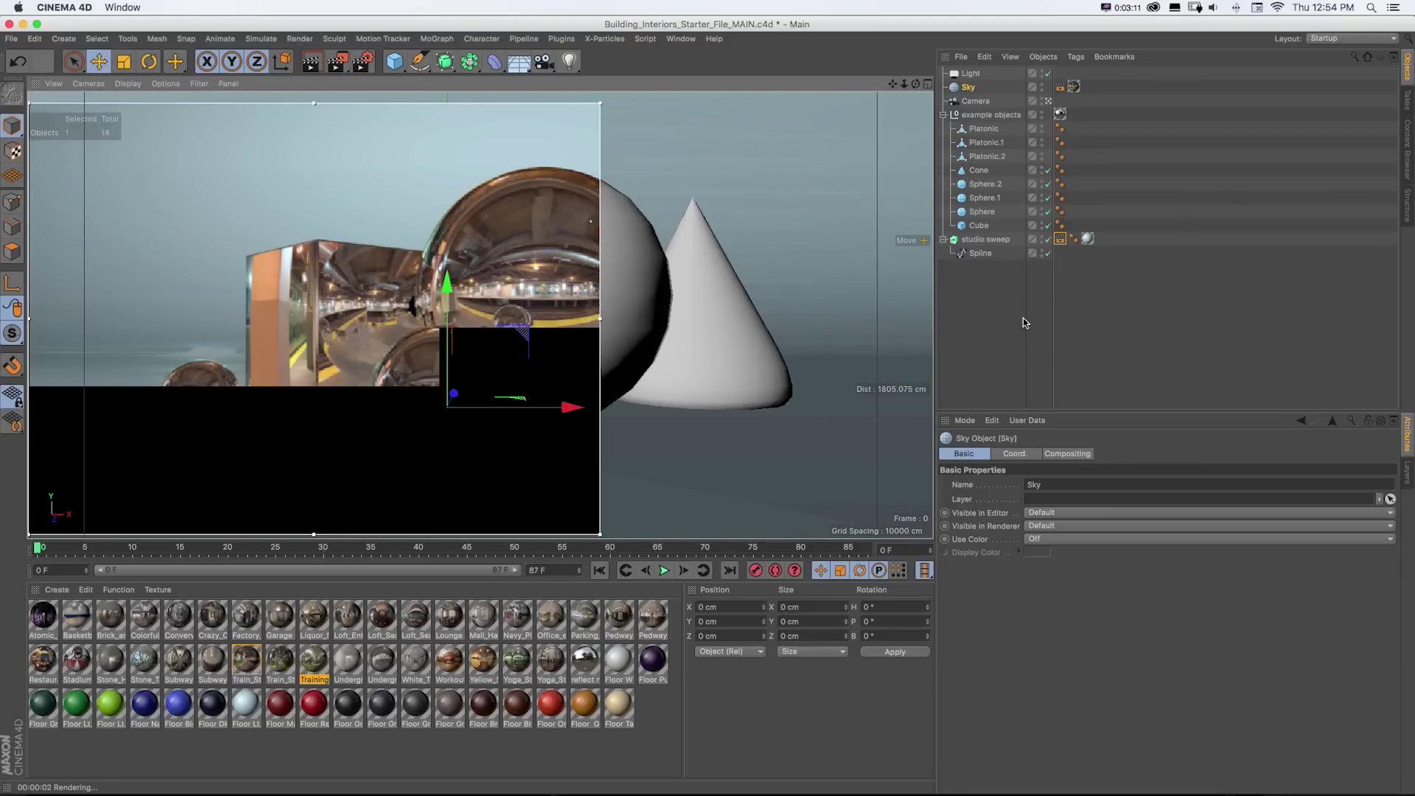
- Replace the material in the Sky's texture tag with Factory_Floor and disable the studio sweep
left_click(1074, 86)
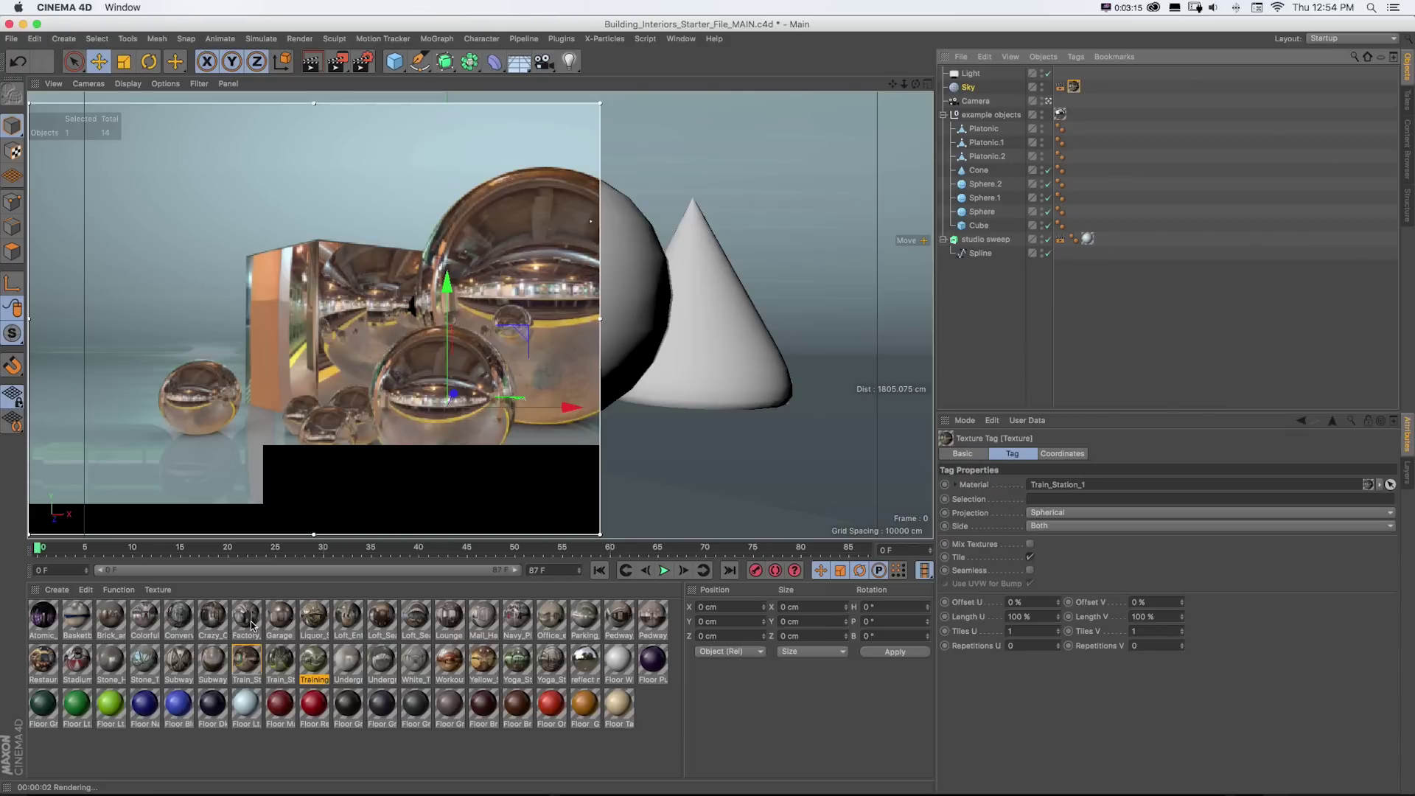
left_click_drag(252, 626, 1074, 87)
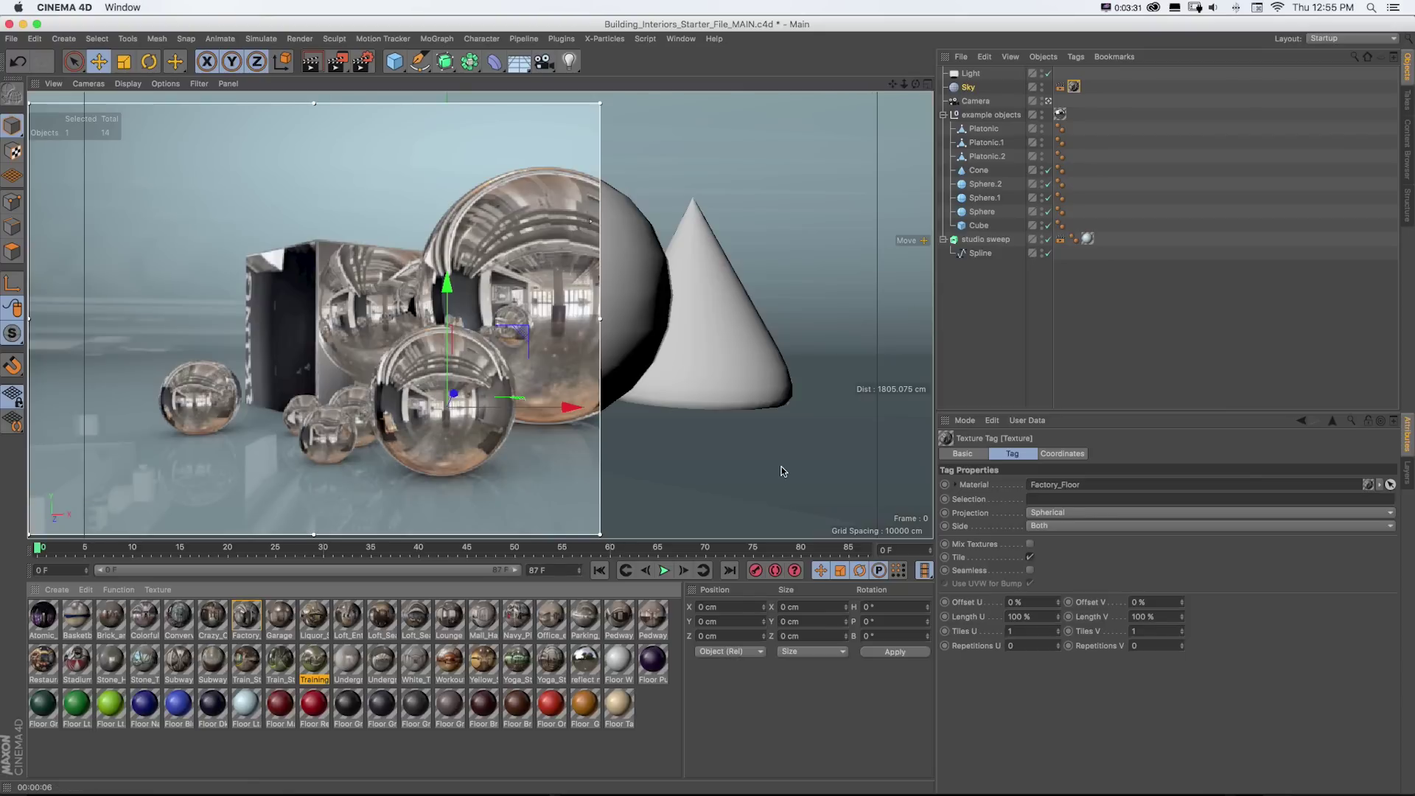
left_click(1047, 238)
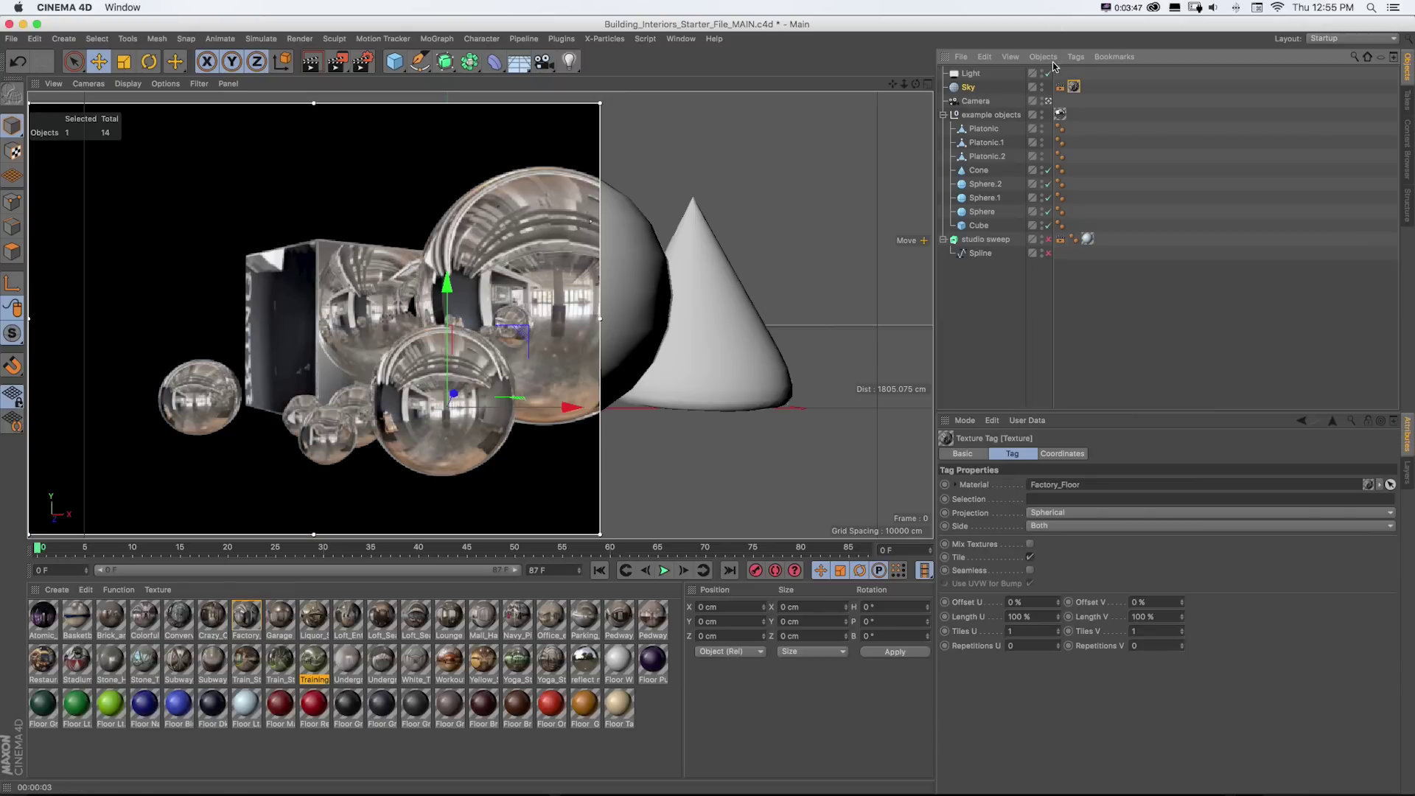
- Delete the Sky's Compositing tag and add a new Compositing tag with Seen by Camera turned off
left_click(1061, 87)
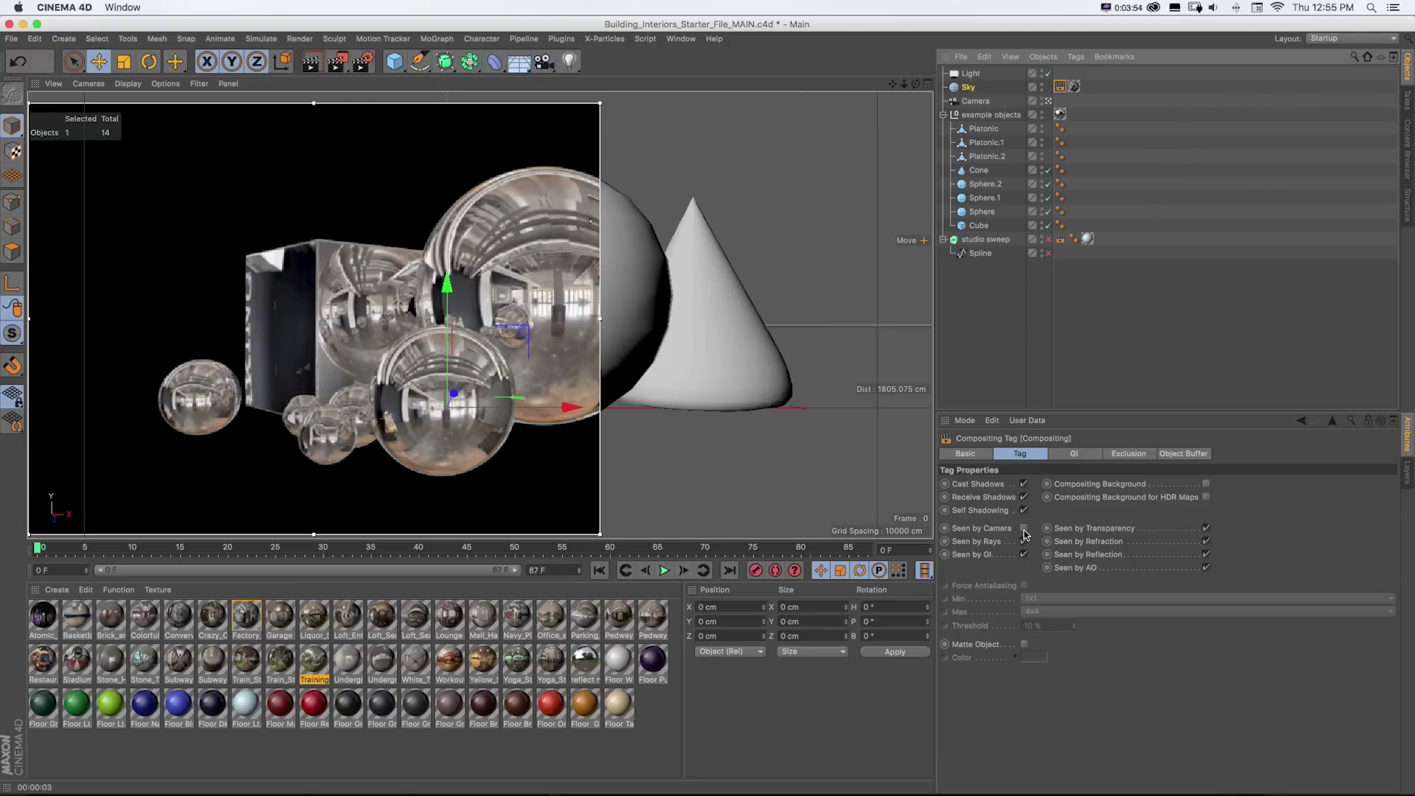
key("BackSpace")
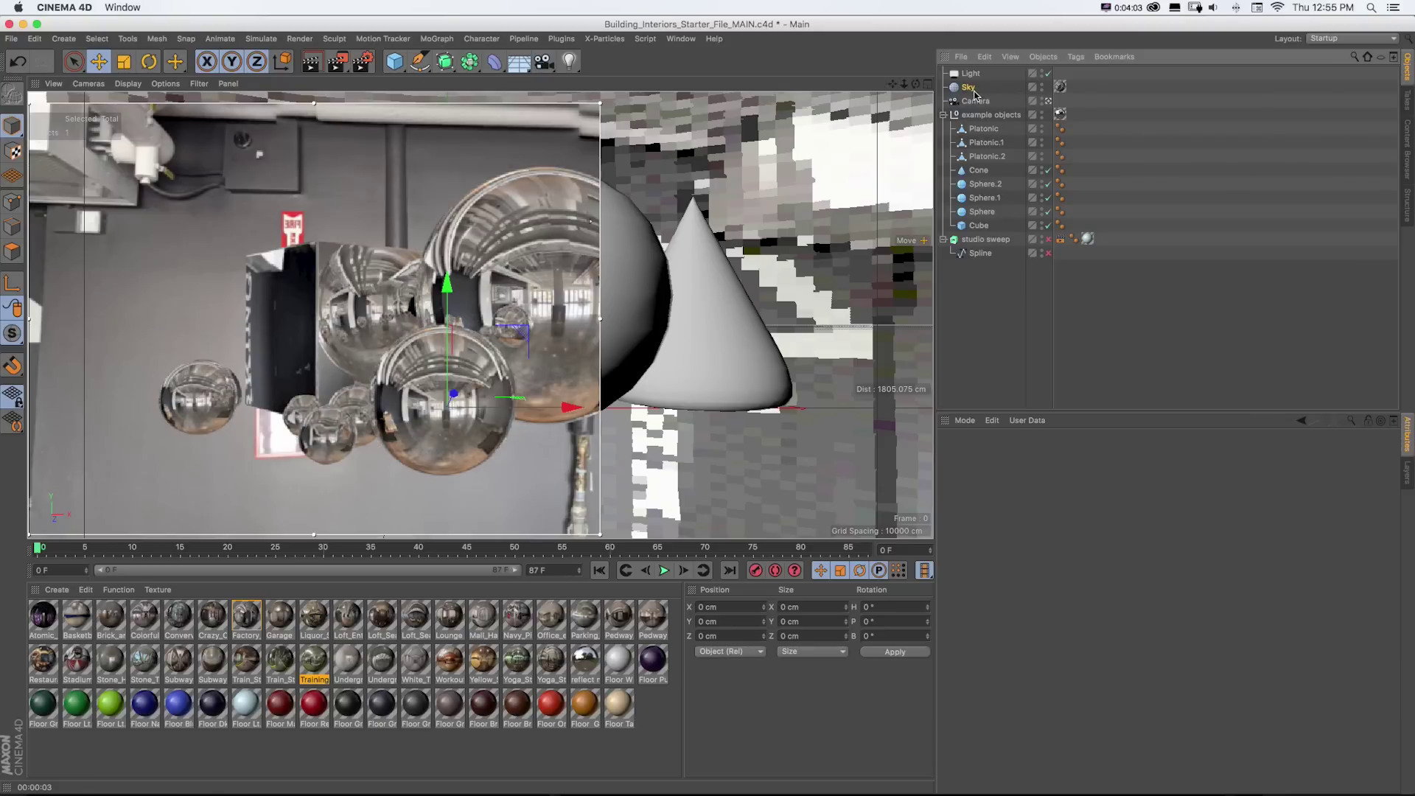
right_click(974, 94)
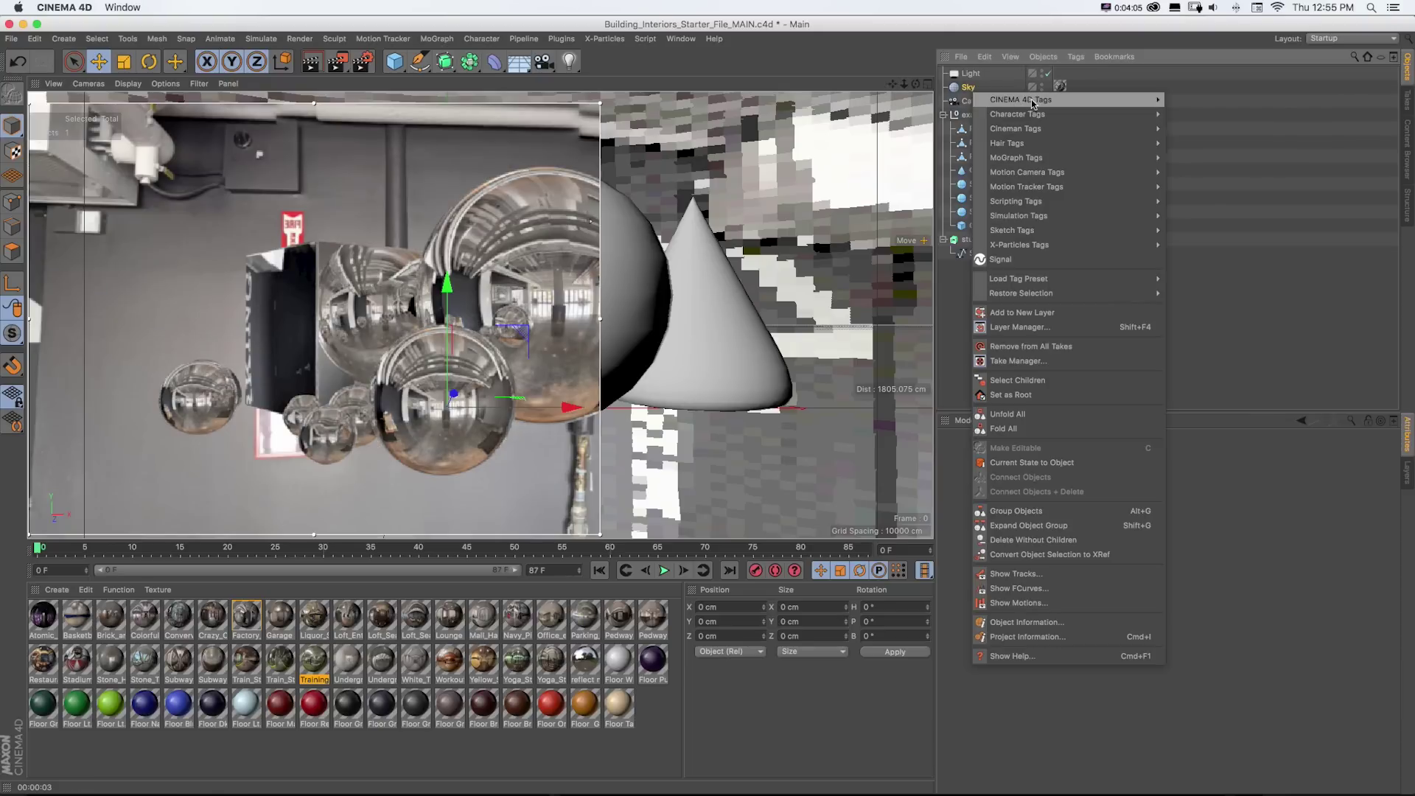
mouse_move(1016, 100)
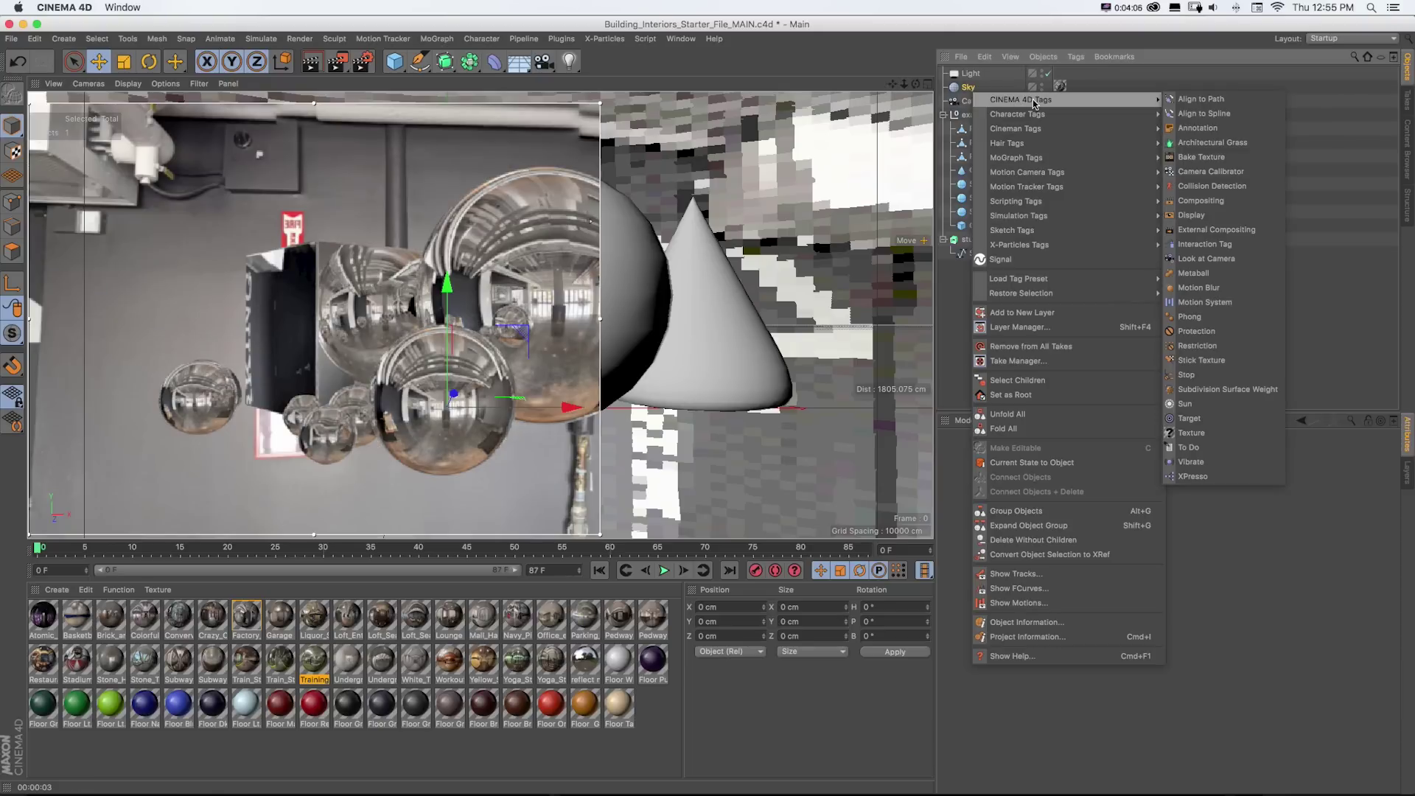
left_click(1200, 200)
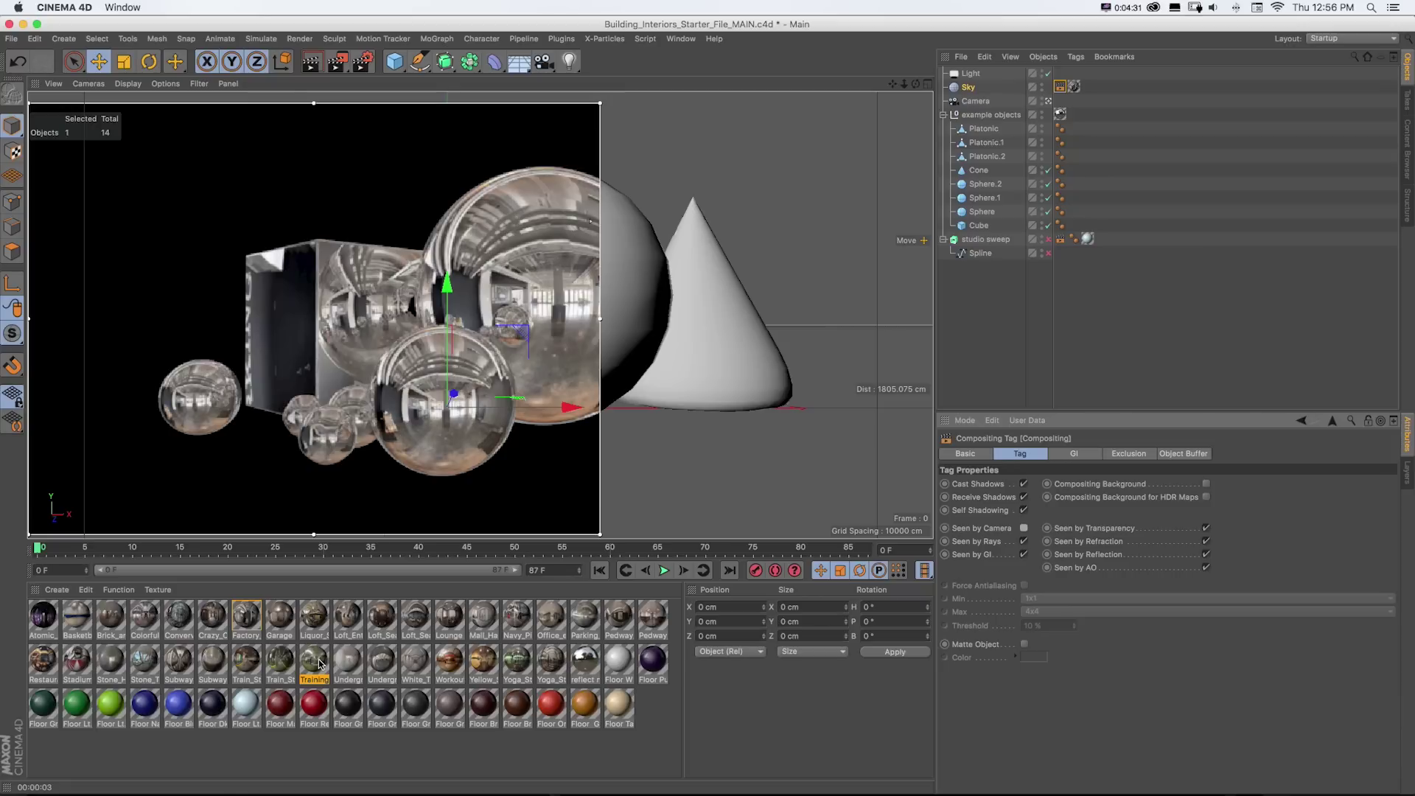
- Replace the Factory_Floor material's Color texture with Factory_Floor_2K.JPG from the _Maps_2K folder and copy the image to the project location
double_click(246, 622)
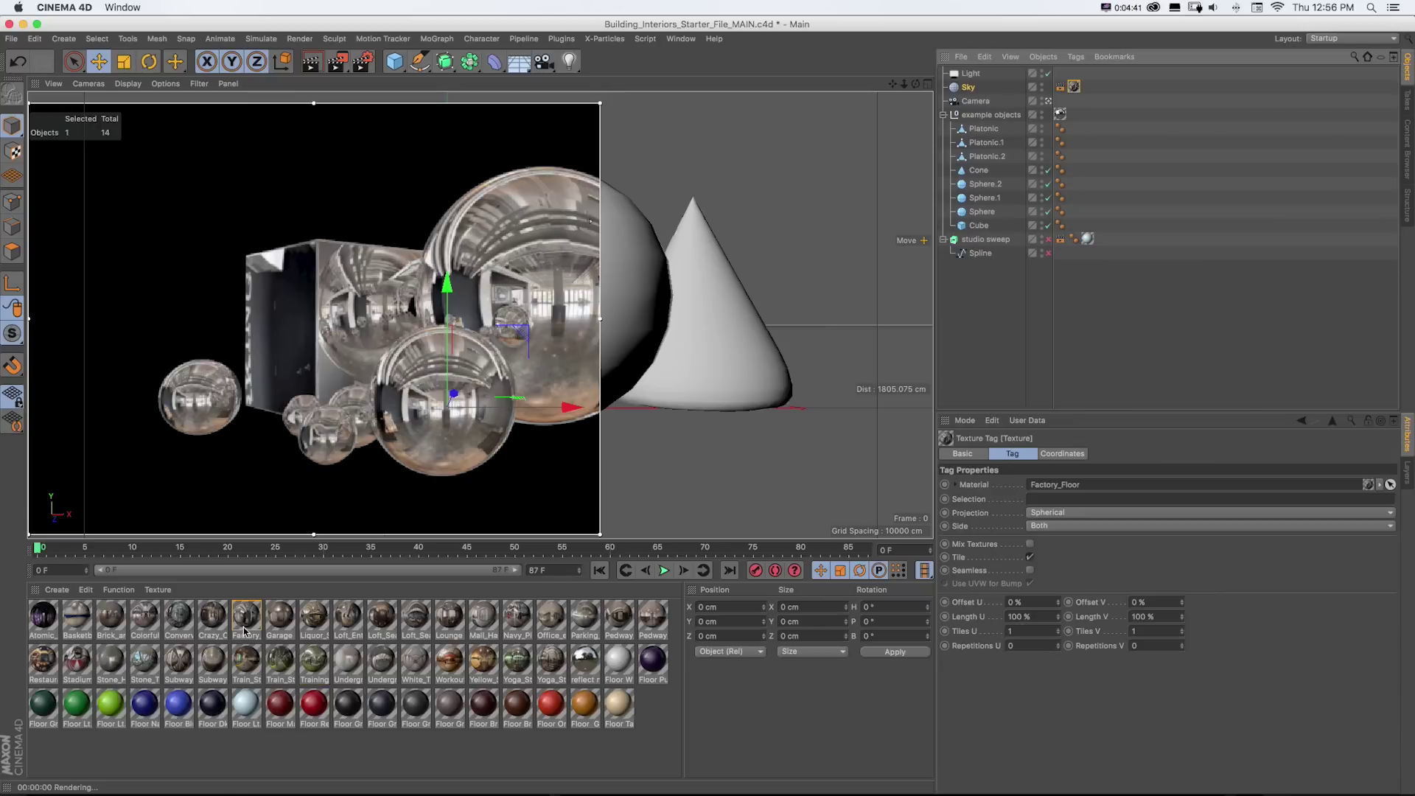
left_click_drag(310, 108, 723, 246)
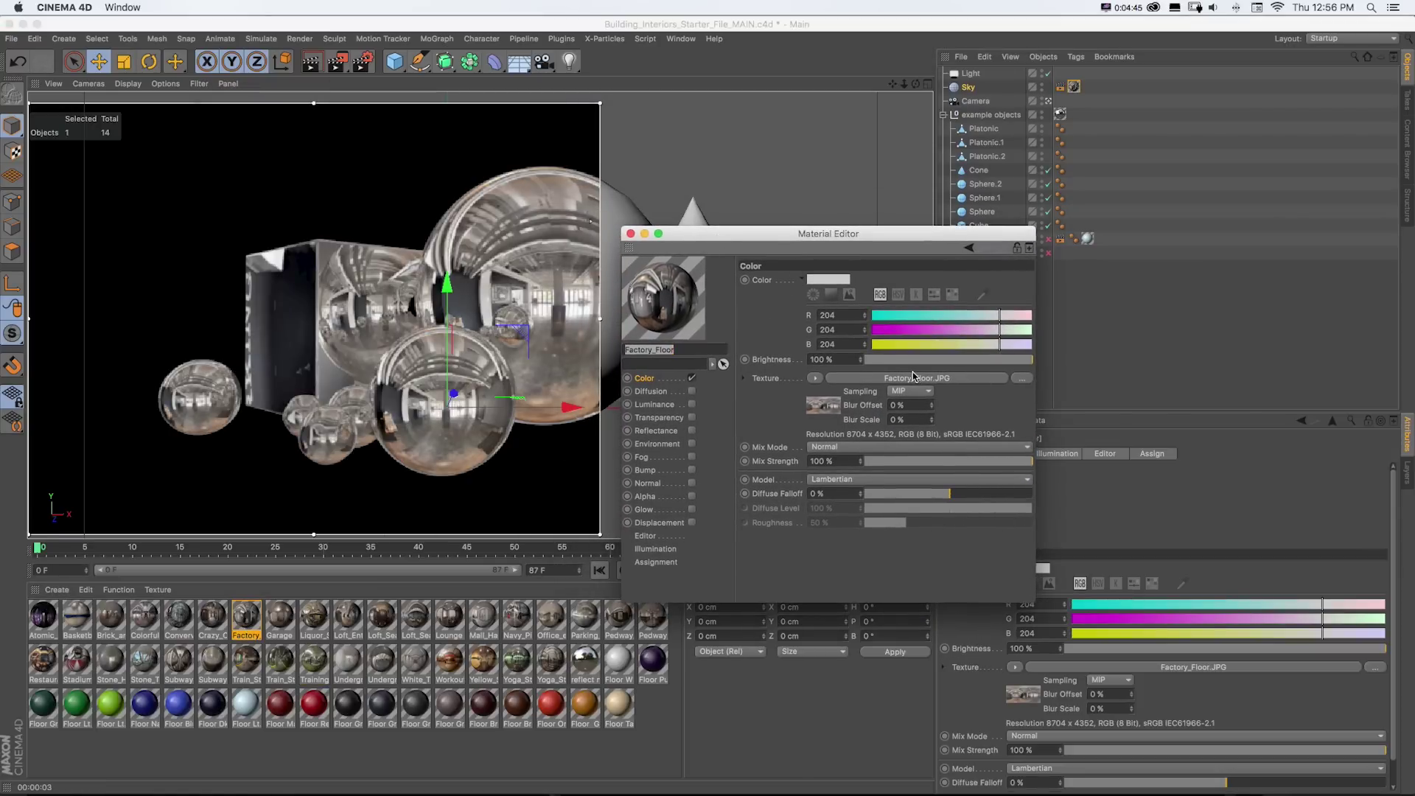
left_click(1023, 379)
left_click(1023, 378)
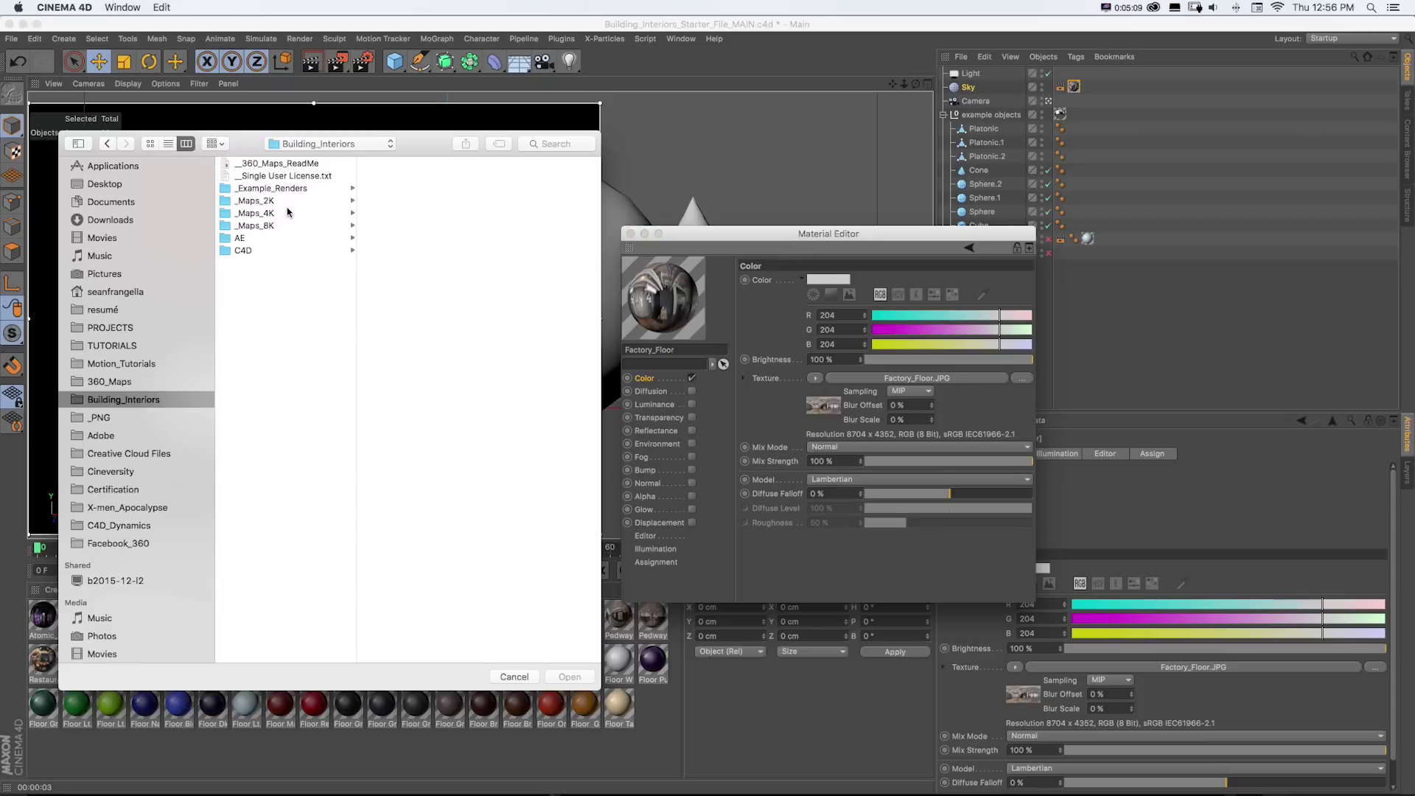
left_click(283, 213)
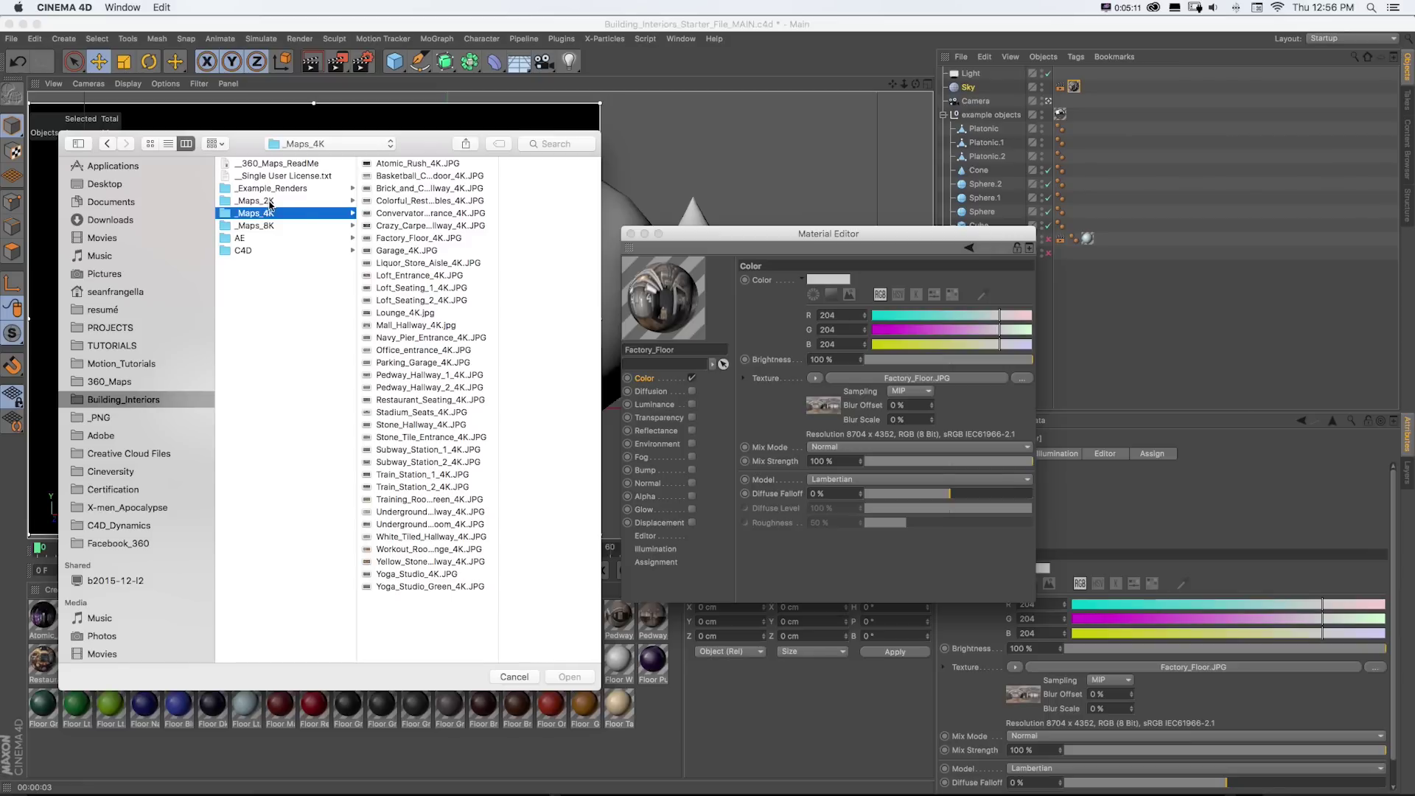
left_click(271, 203)
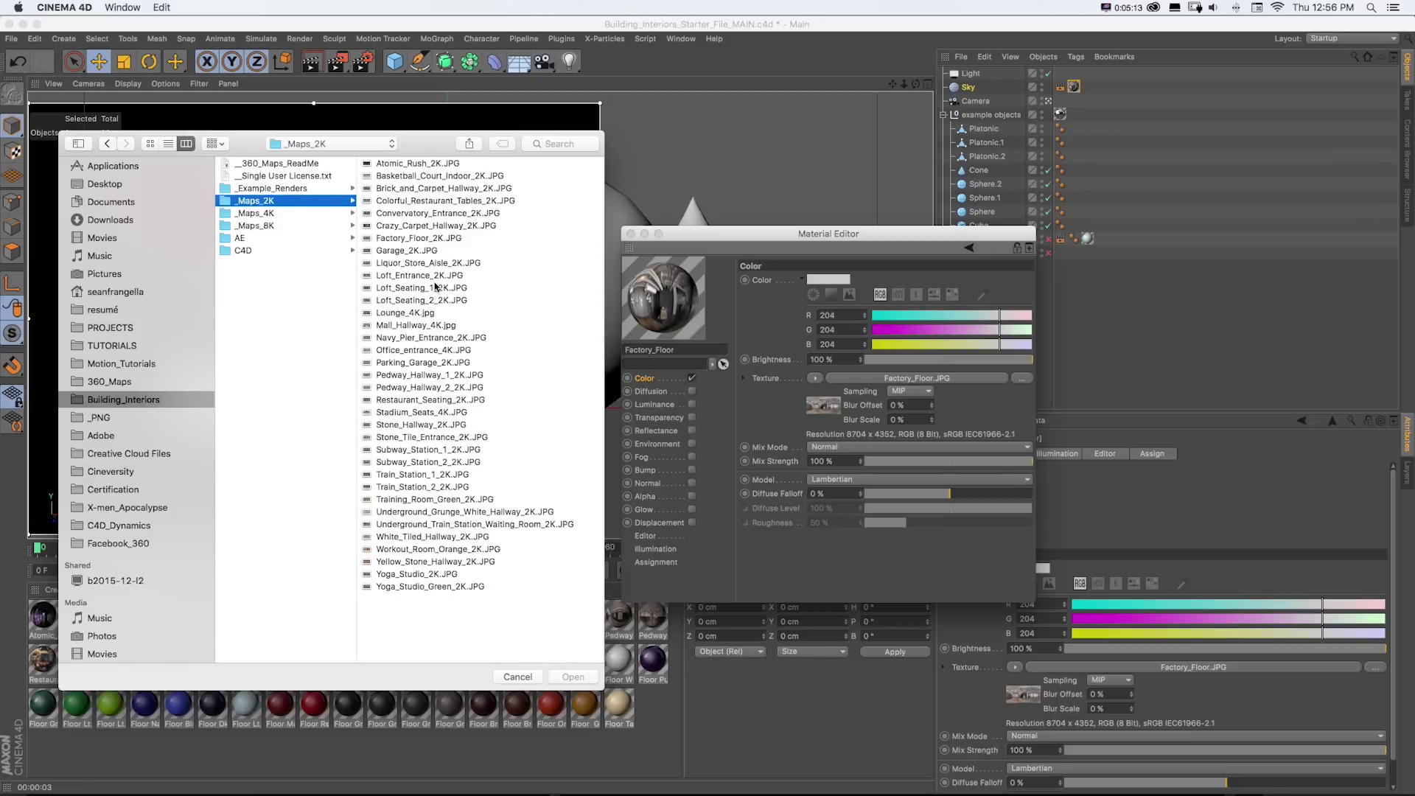
left_click(421, 240)
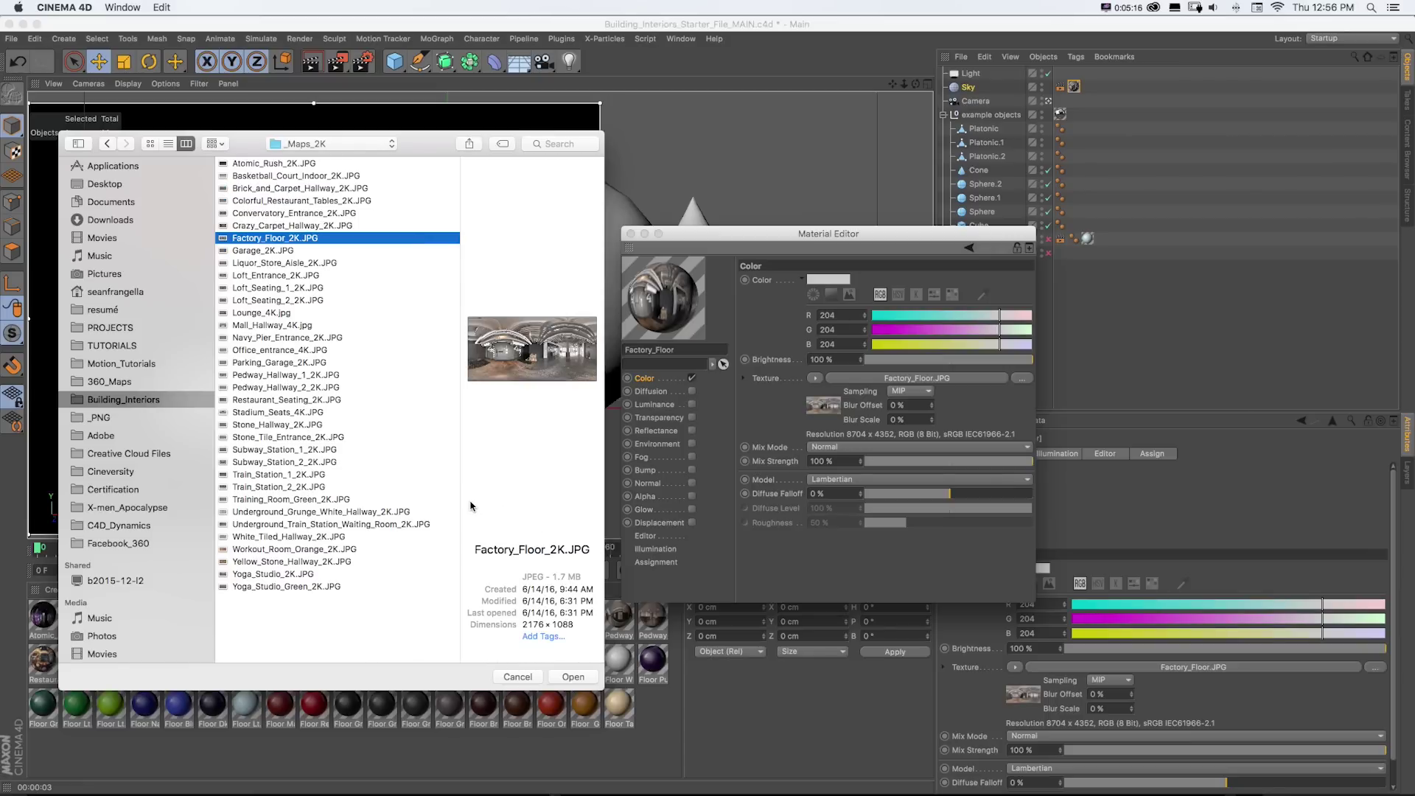
left_click(574, 677)
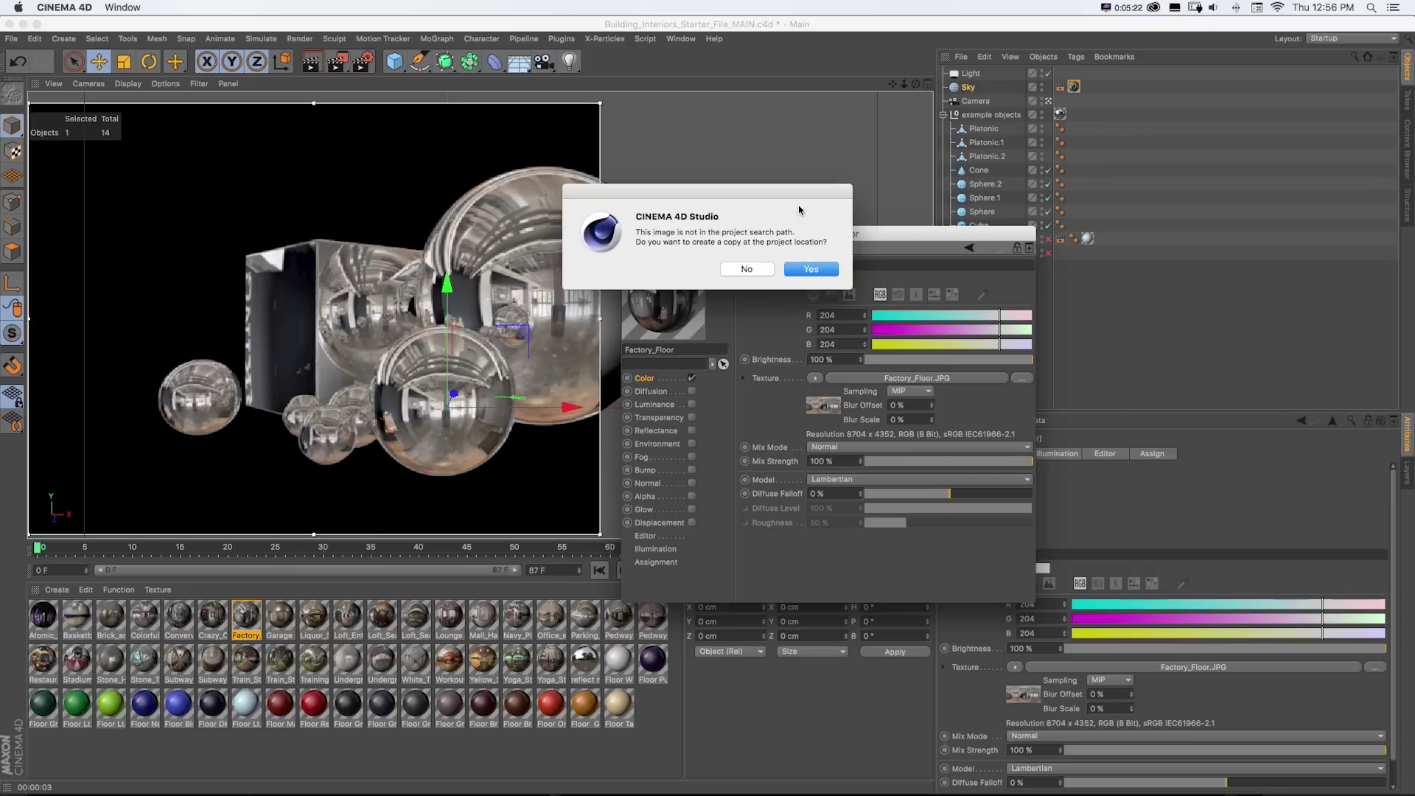
left_click(808, 270)
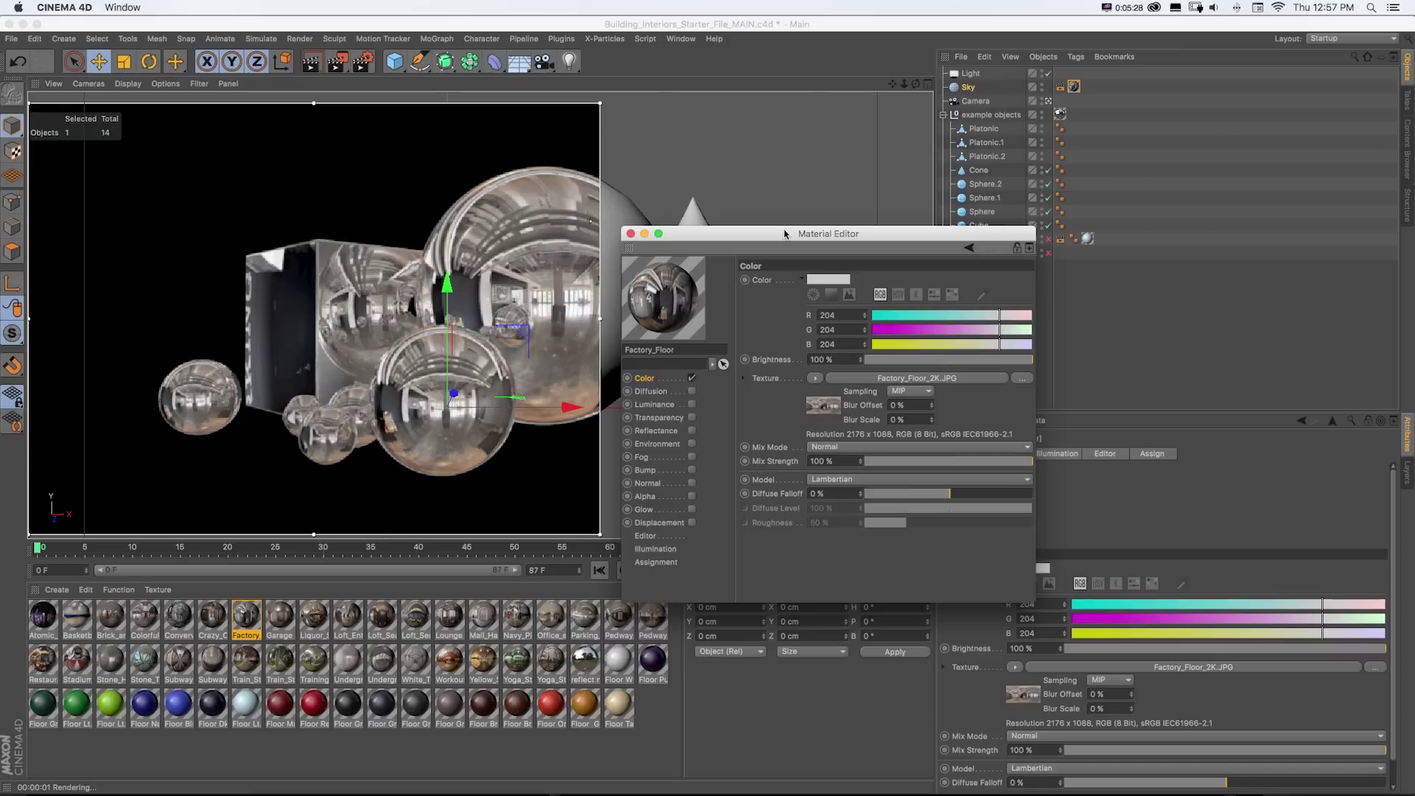
- Pull the camera back slightly from the example objects and re-enable the studio sweep
left_click(709, 189)
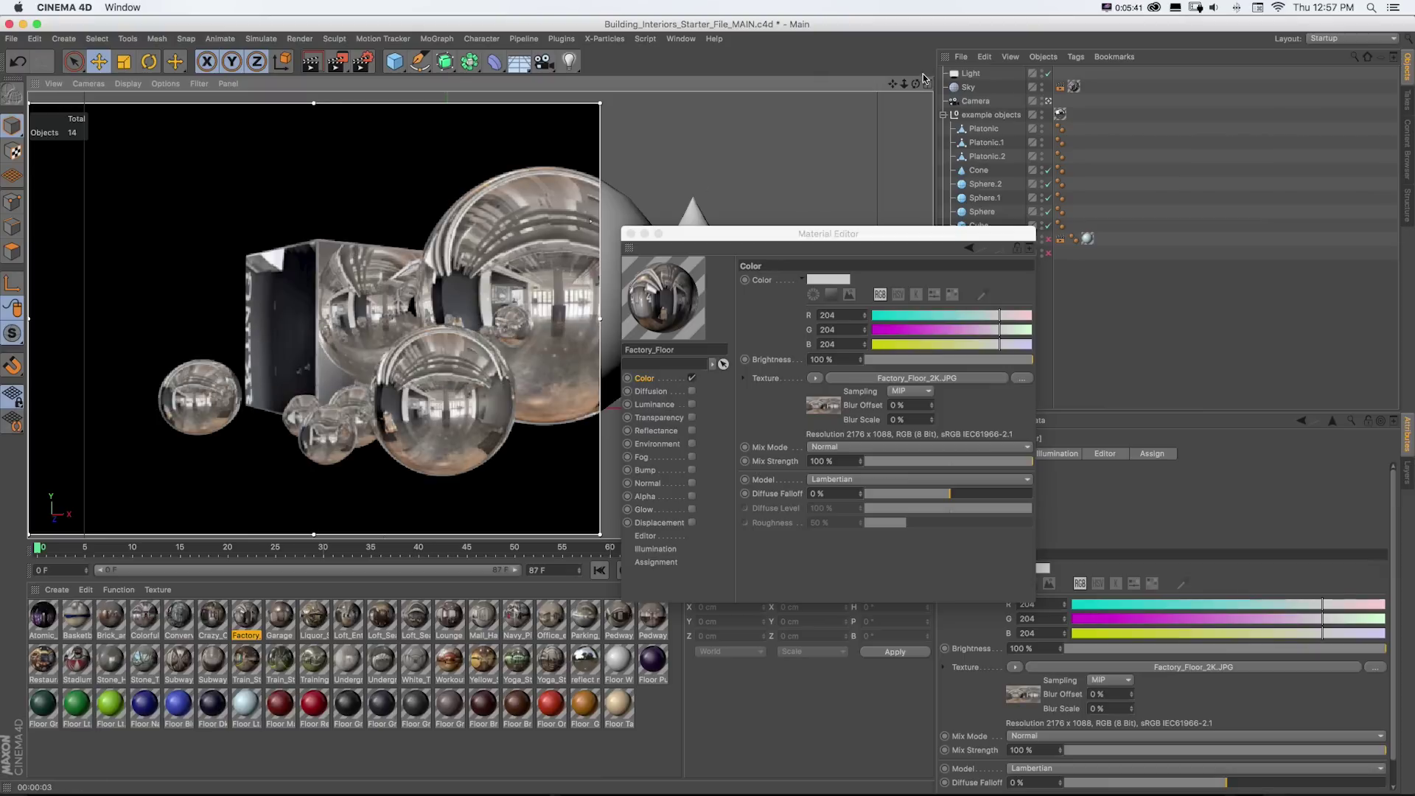
left_click_drag(905, 87, 591, 221)
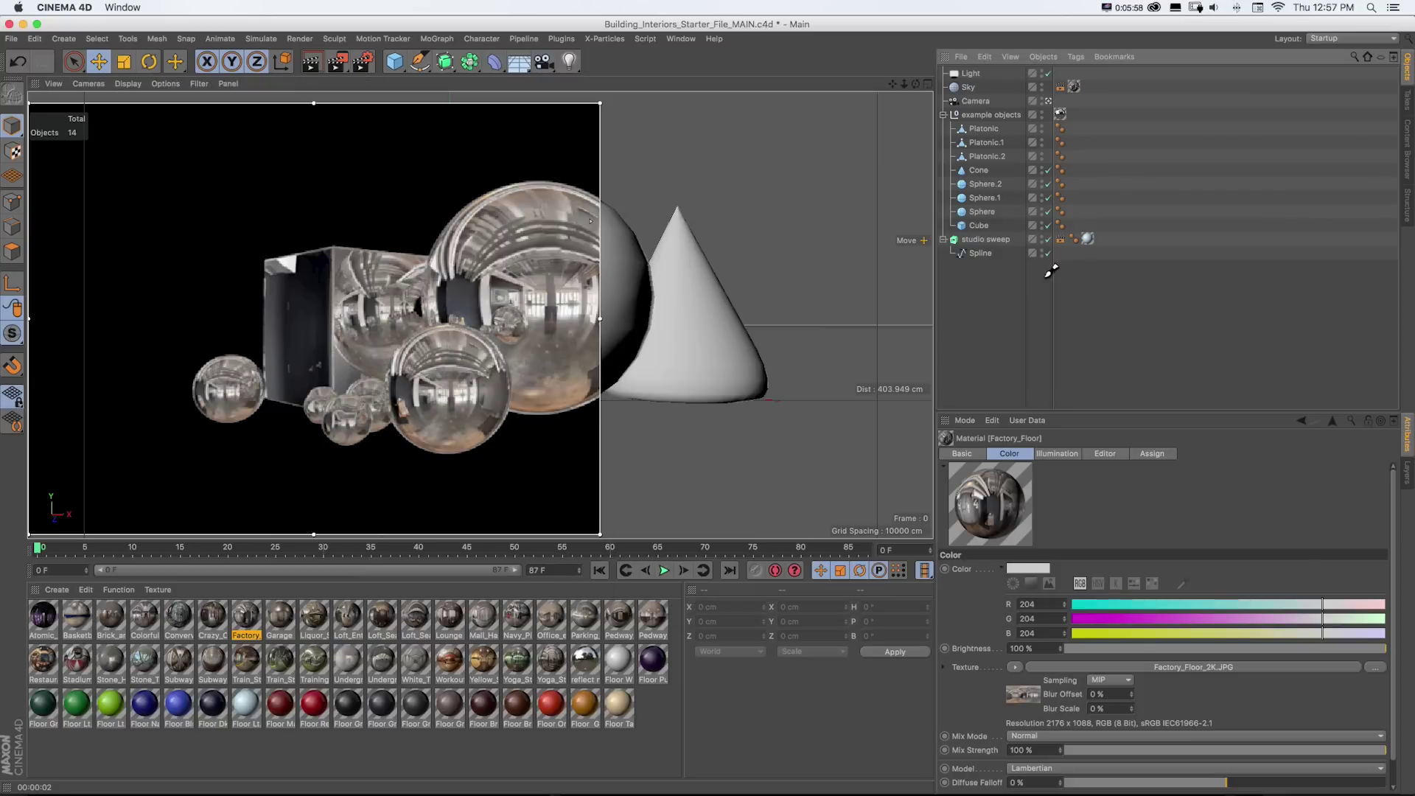
left_click(1041, 280)
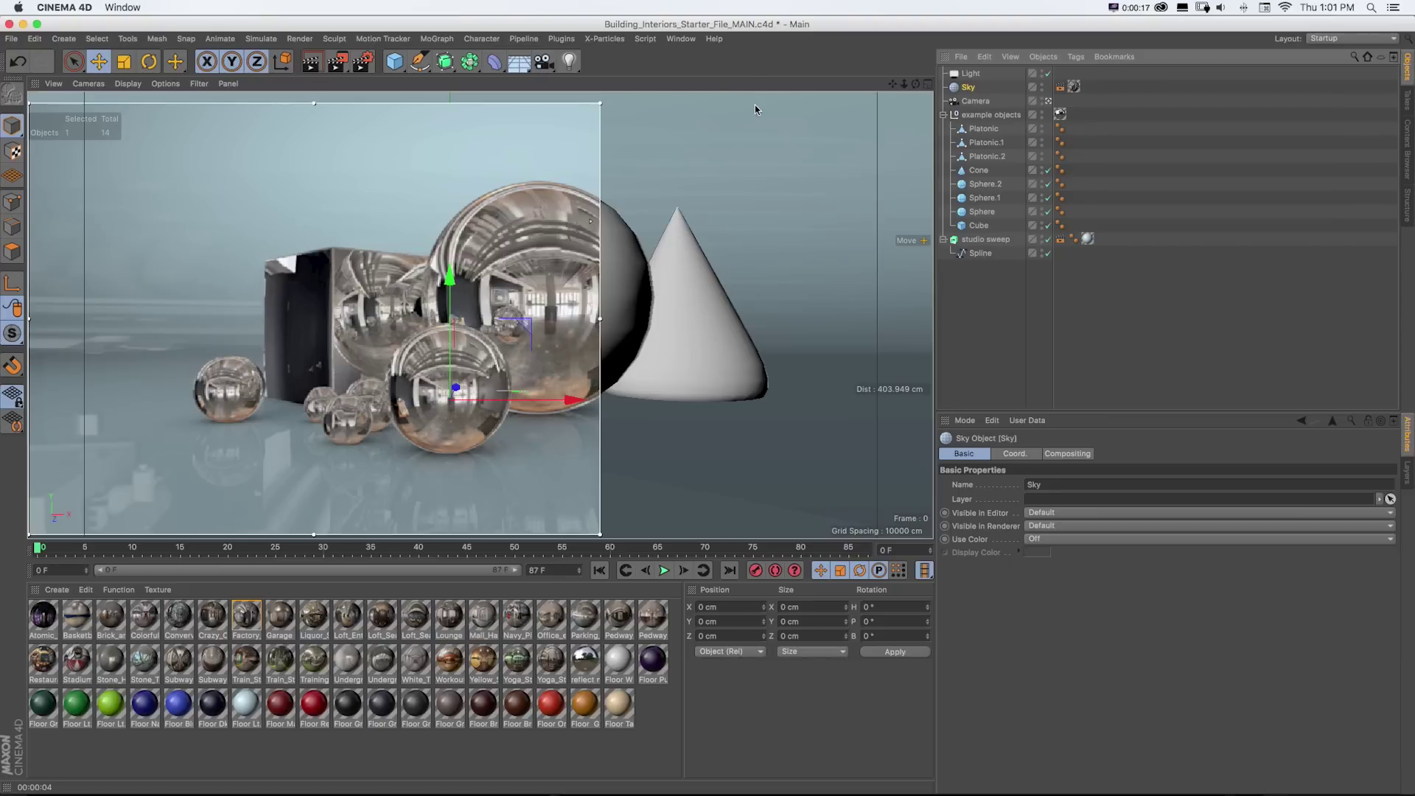
- Look at the Tutorials_Title_2015_05.c4d project and switch back to Building_Interiors_Starter_File_MAIN.c4d
left_click(681, 39)
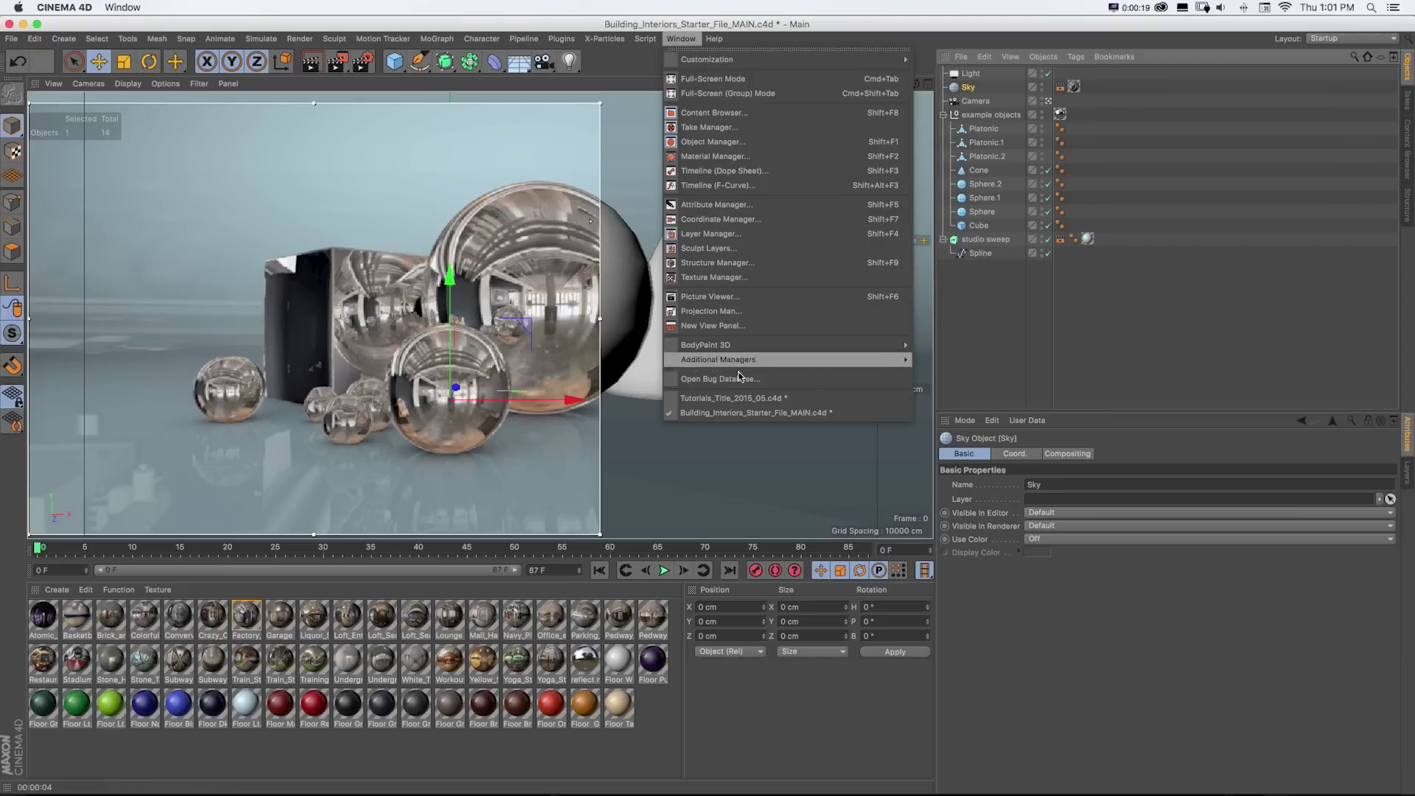
left_click(738, 399)
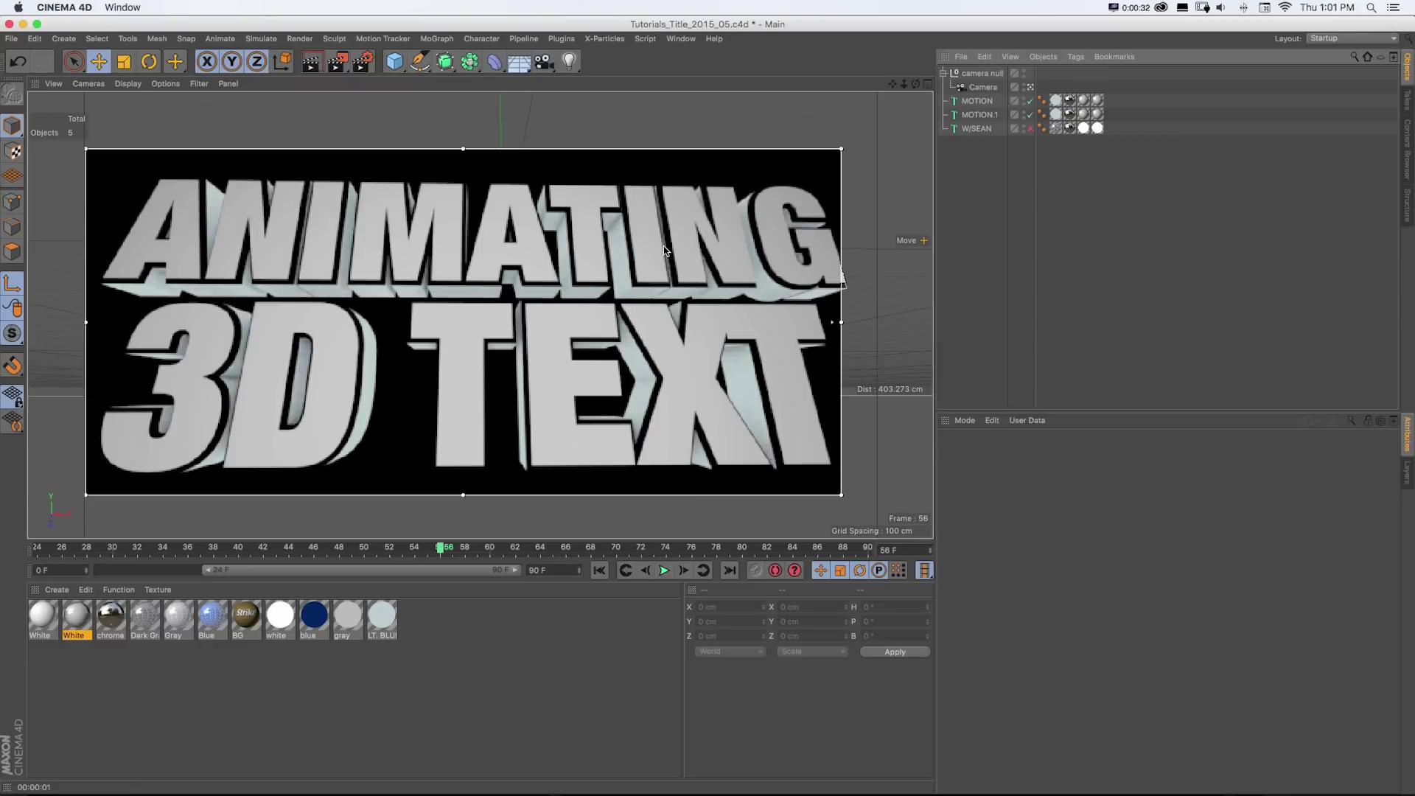
left_click(681, 39)
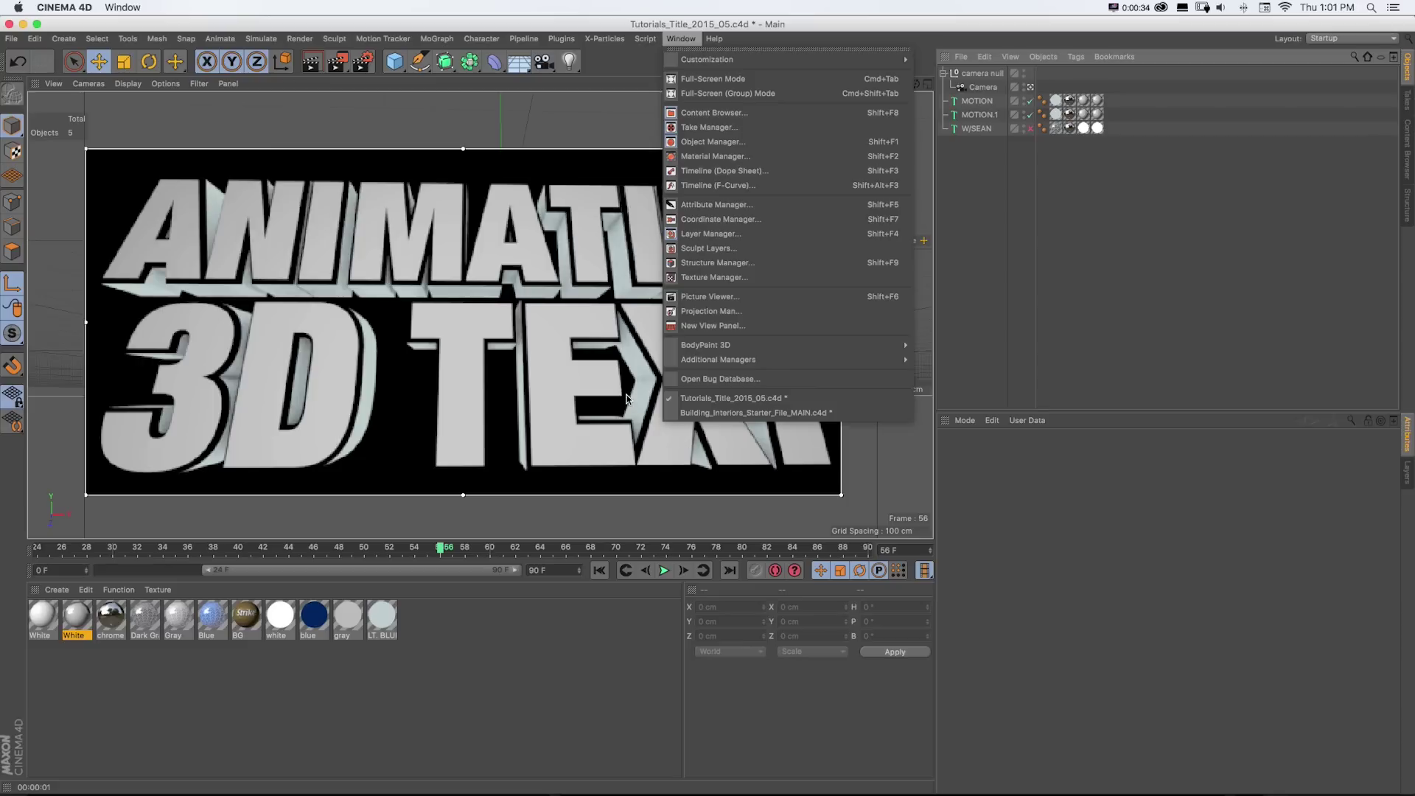
left_click(554, 307)
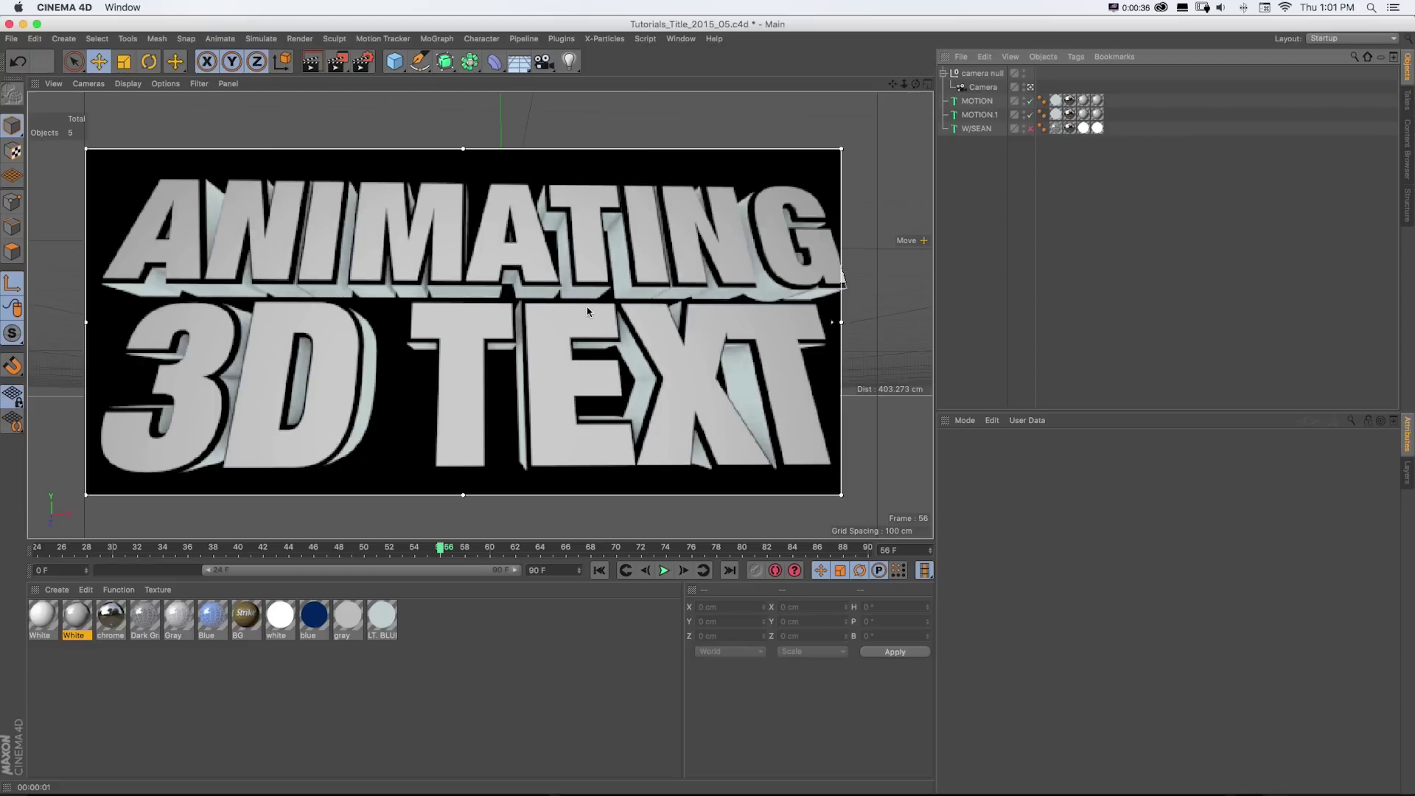
key("v")
mouse_move(588, 336)
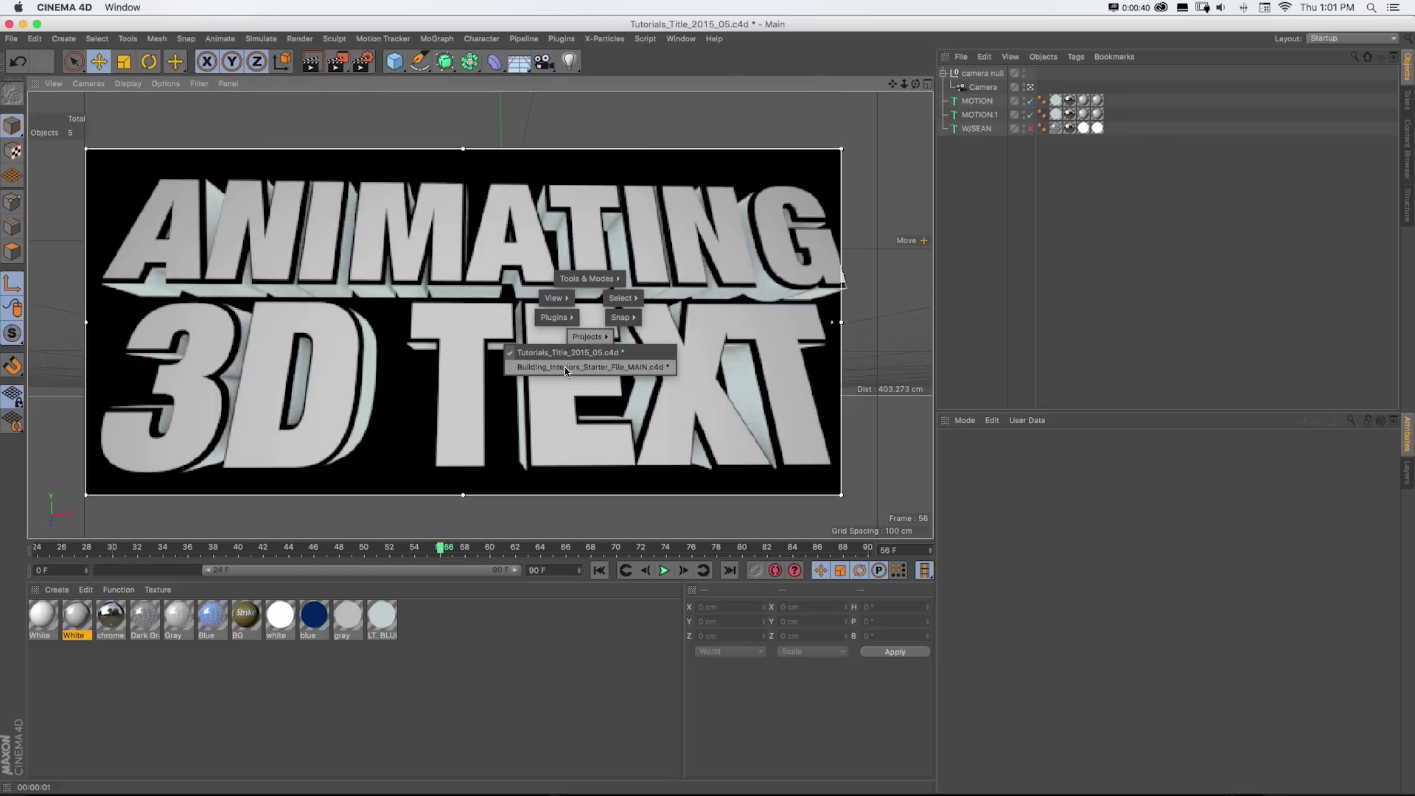
left_click(565, 367)
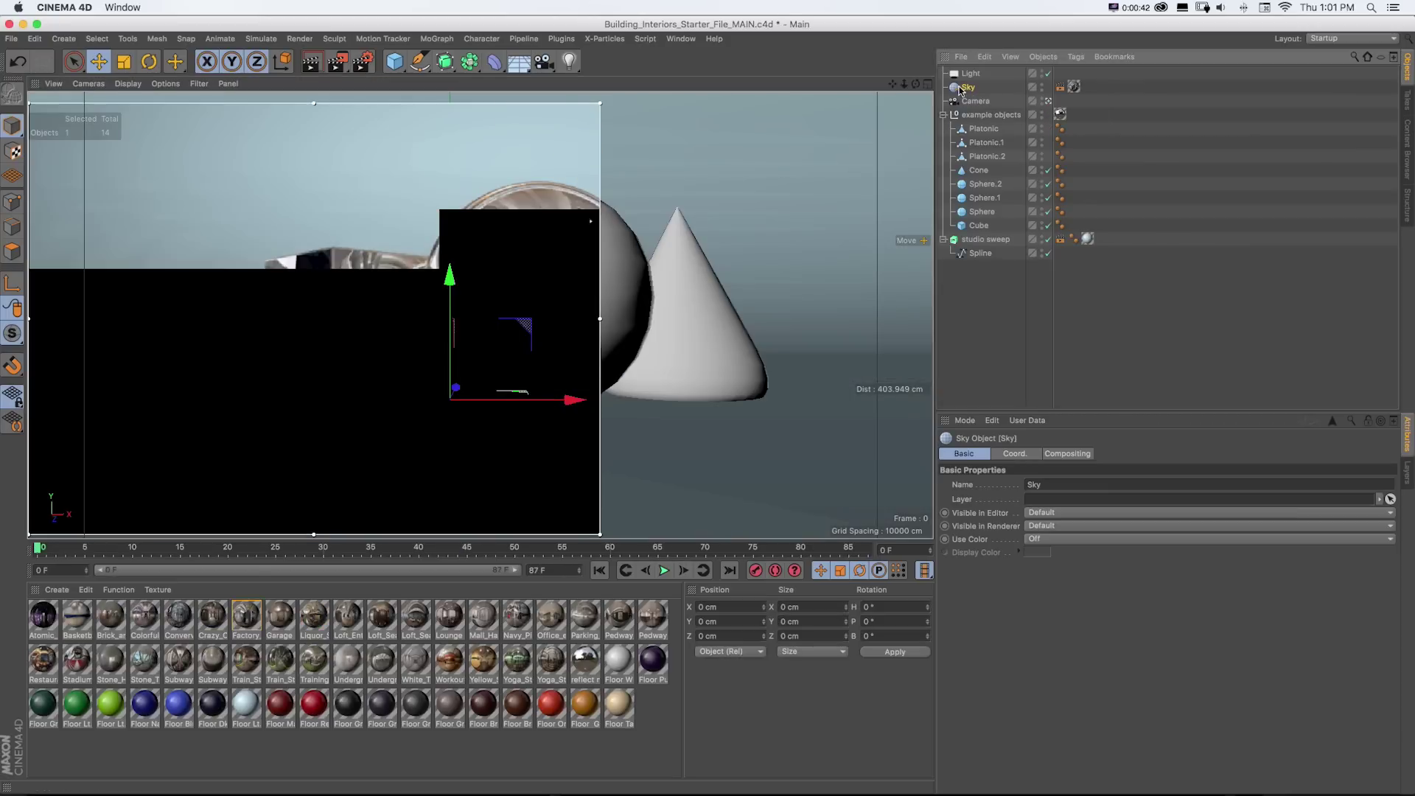
- Copy the Sky object into the Tutorials_Title_2015_05.c4d project and change its texture path to an absolute path
left_click(37, 39)
left_click(42, 127)
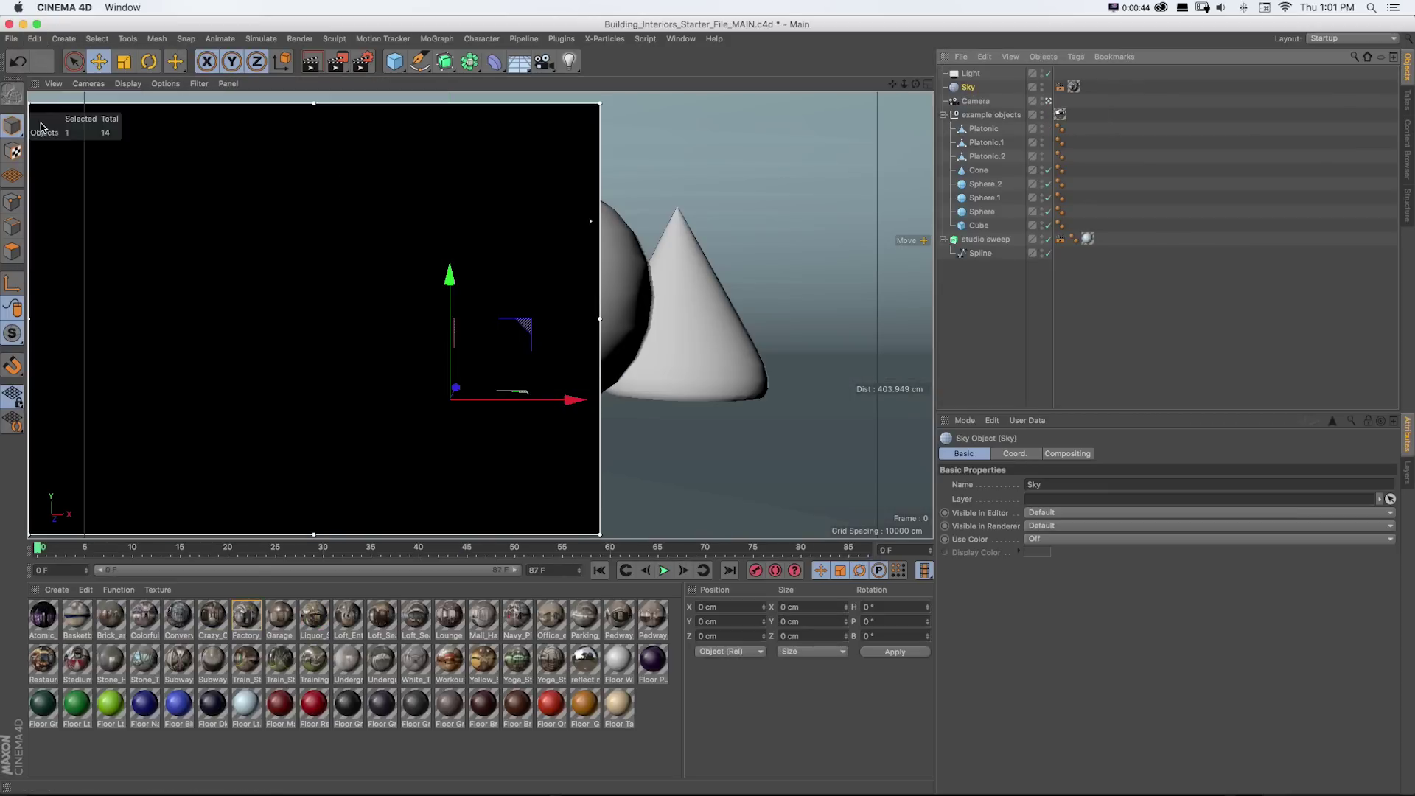
key("v")
mouse_move(435, 236)
left_click(423, 263)
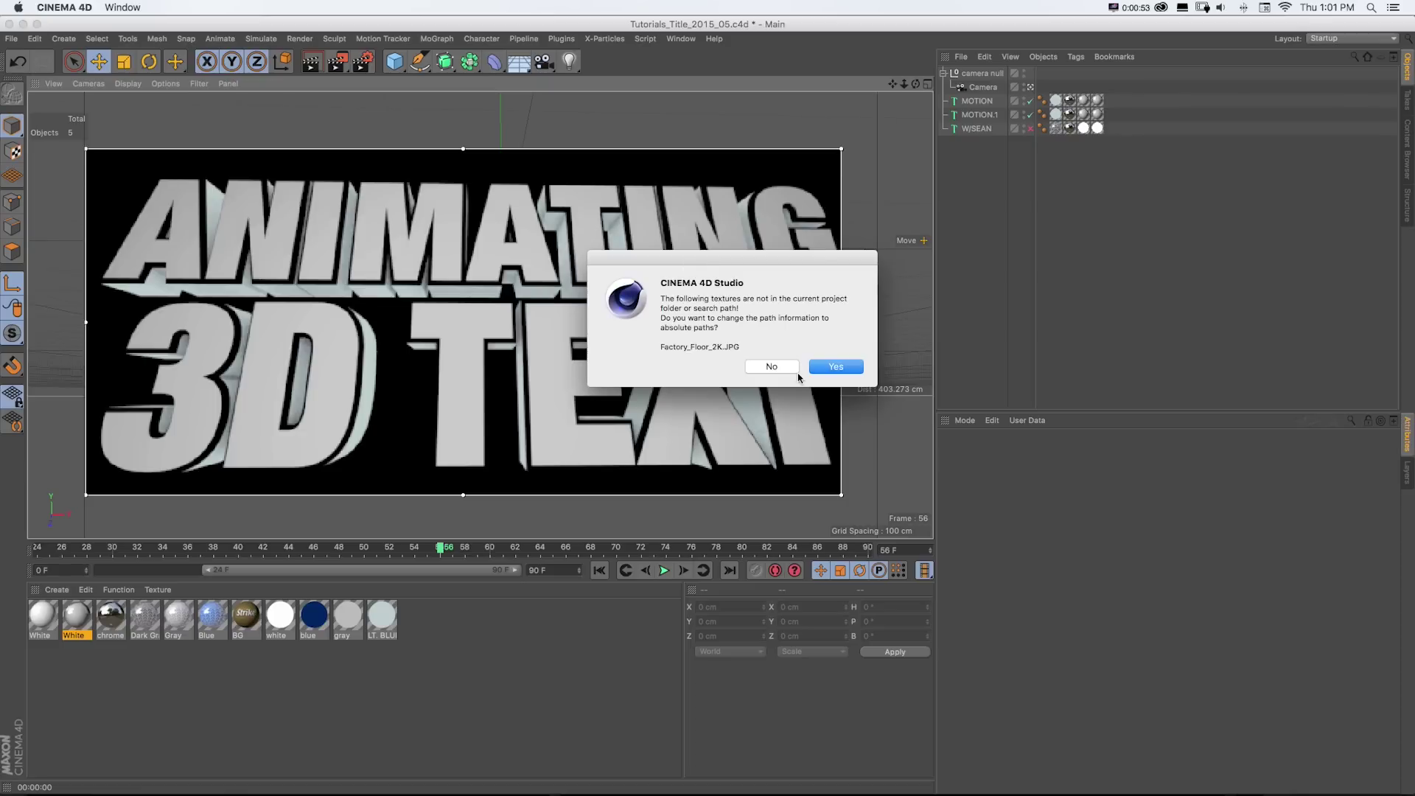
left_click(835, 367)
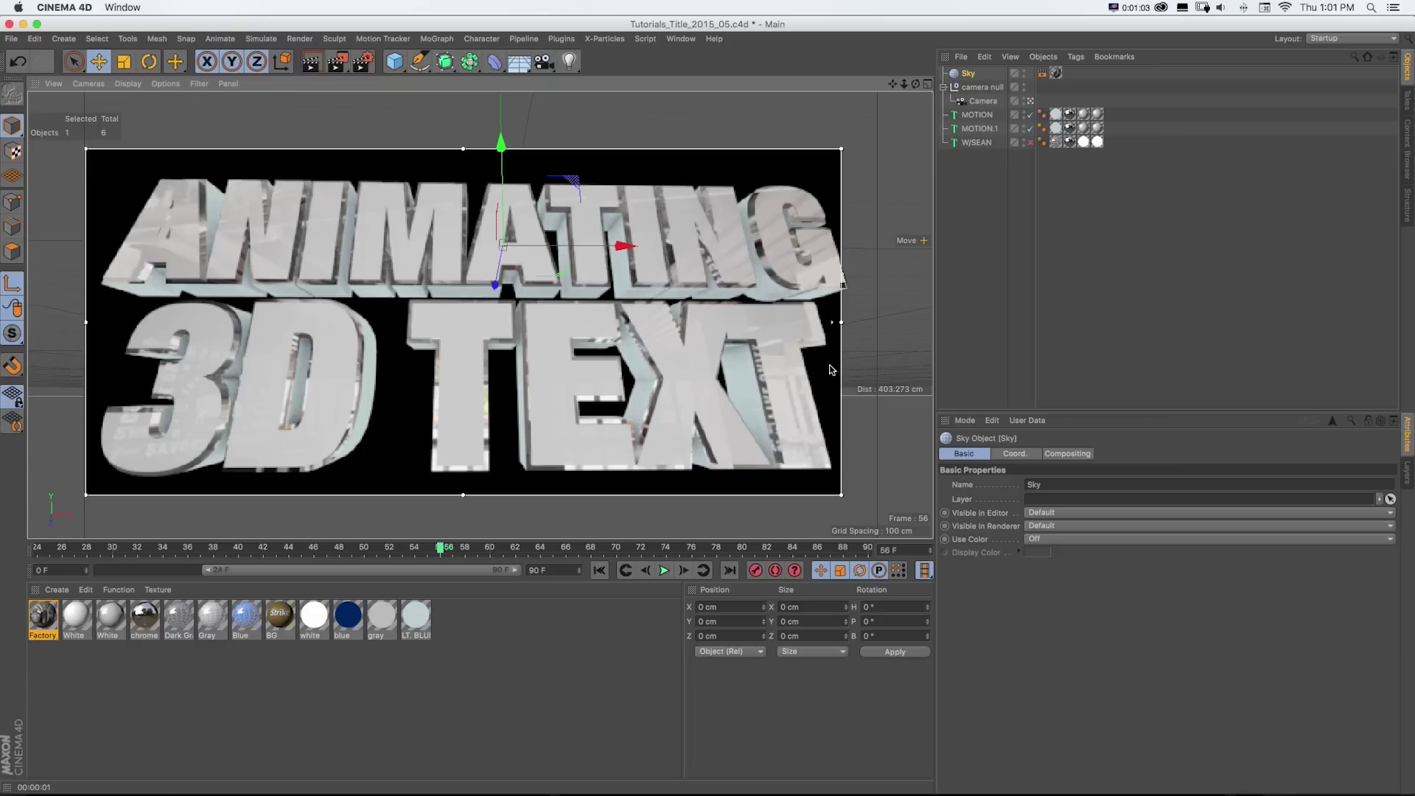
- Delete the pasted Sky object and its Factory_Floor material from the title project
key("Delete")
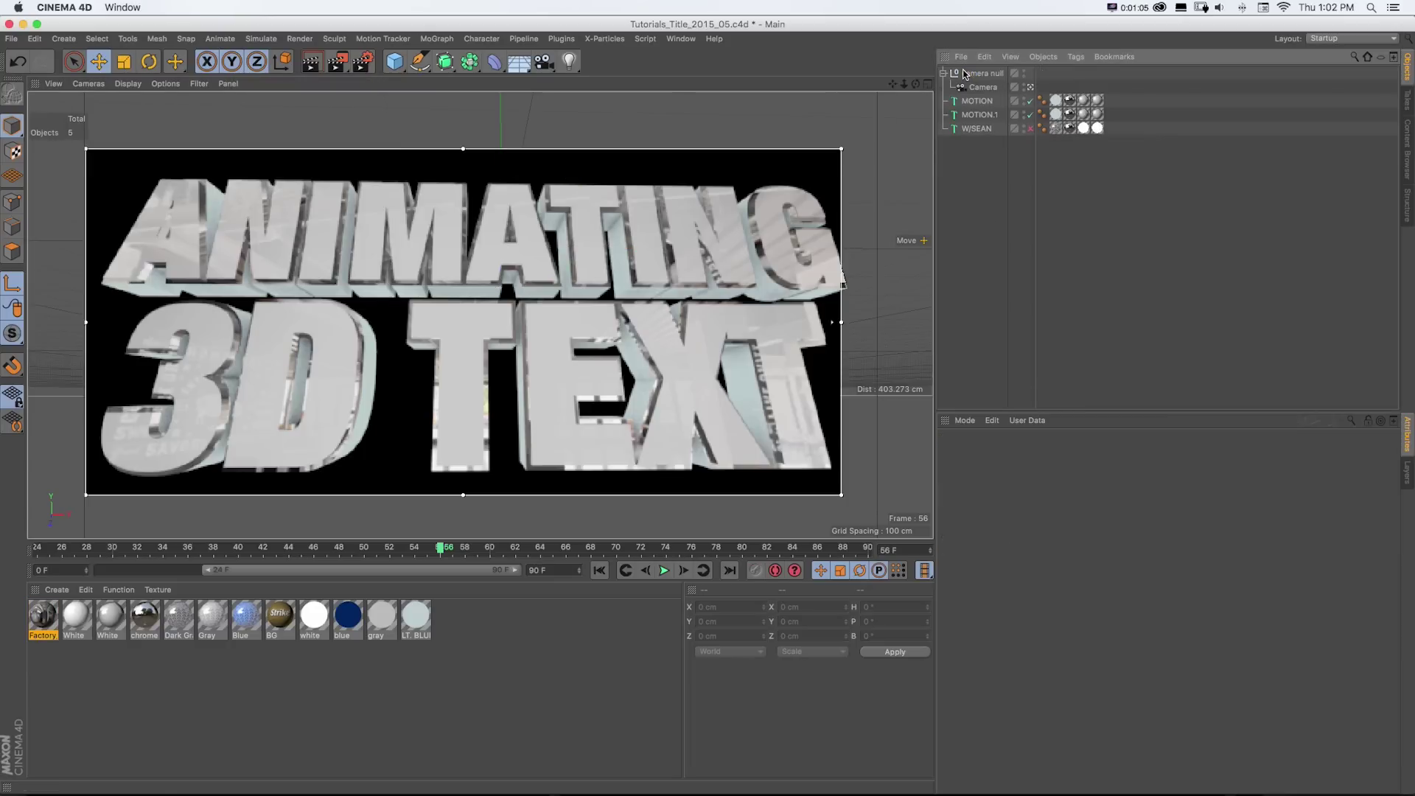
left_click(37, 618)
key("Delete")
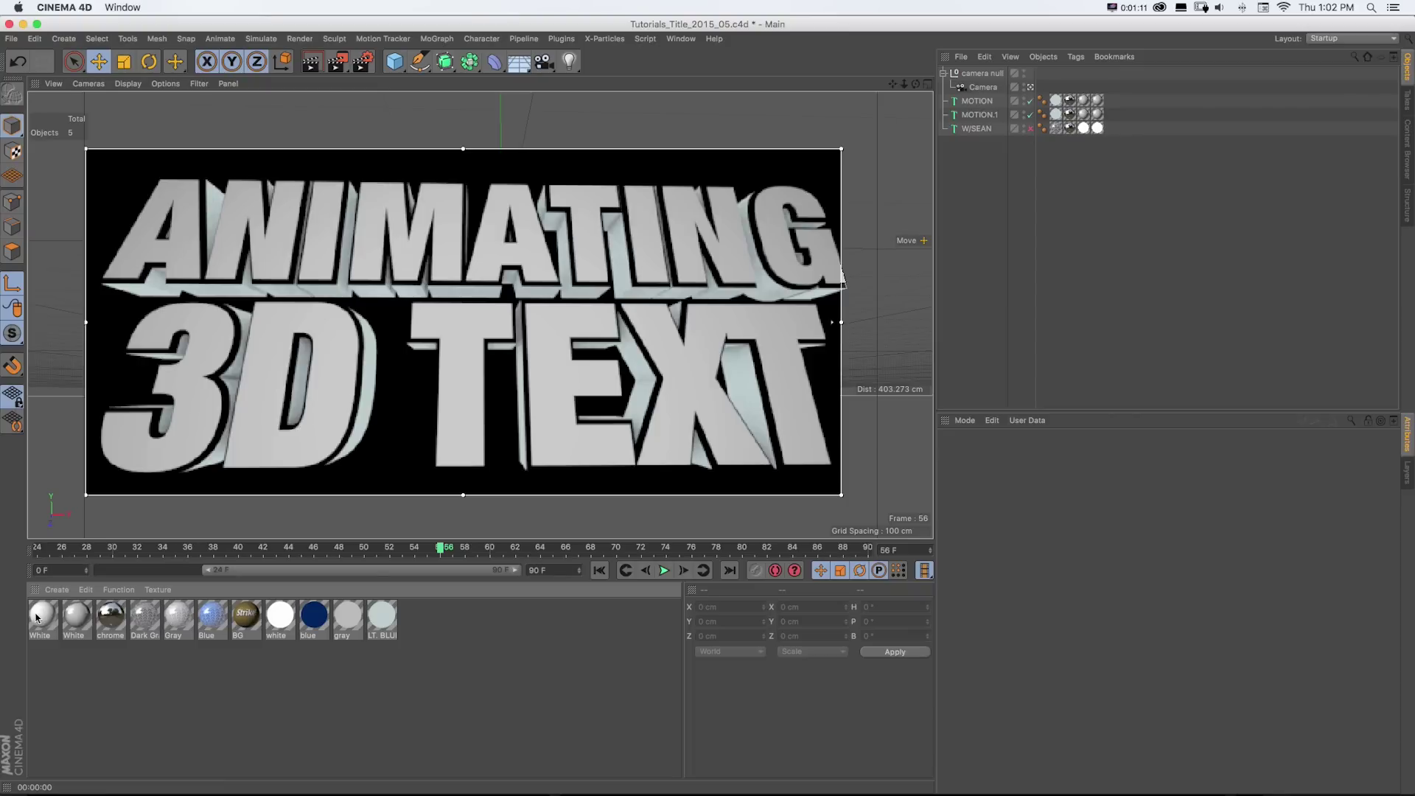
- Add a new Sky object to the title scene and create a material named factory
left_click(521, 64)
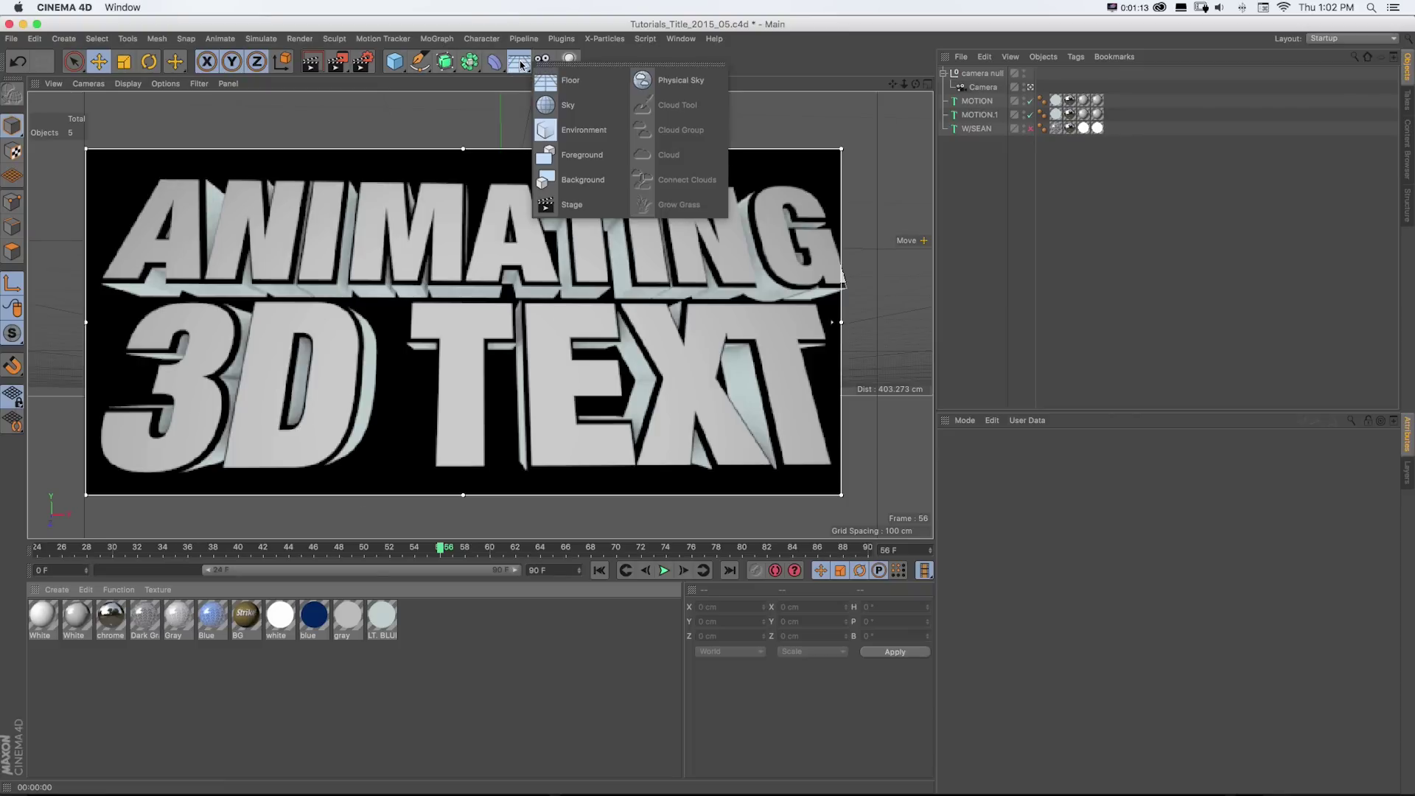
left_click(573, 109)
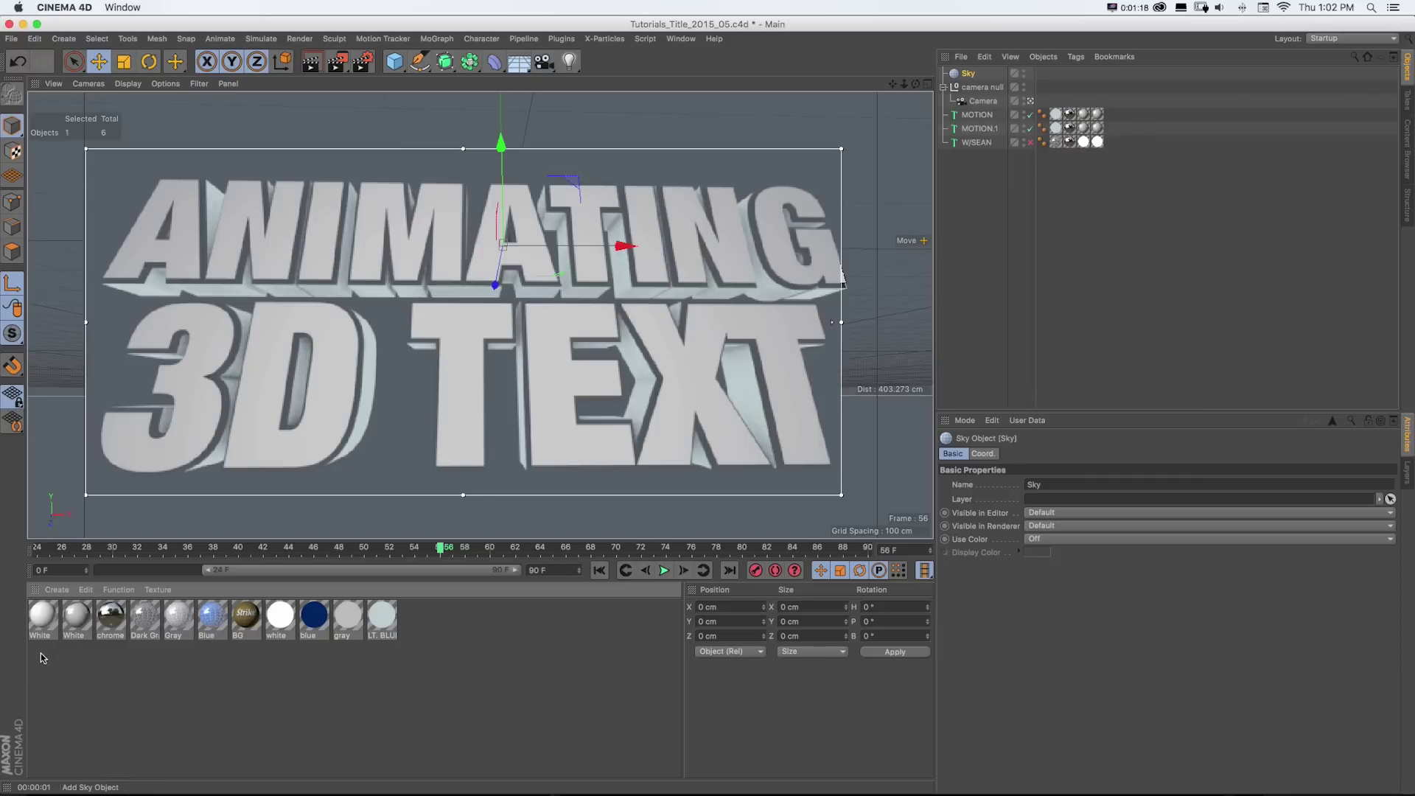
left_click(45, 658)
double_click(47, 654)
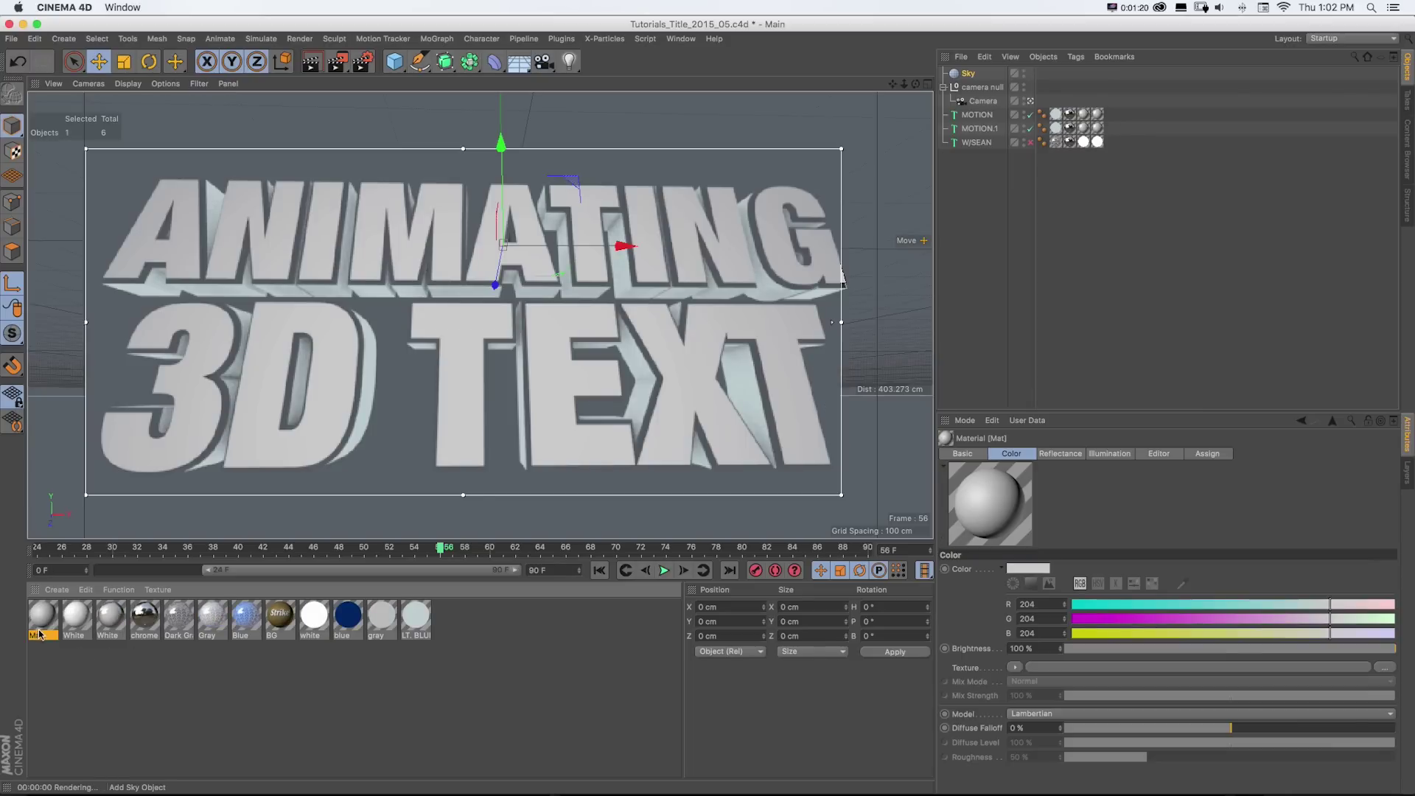
double_click(39, 635)
type("Factory")
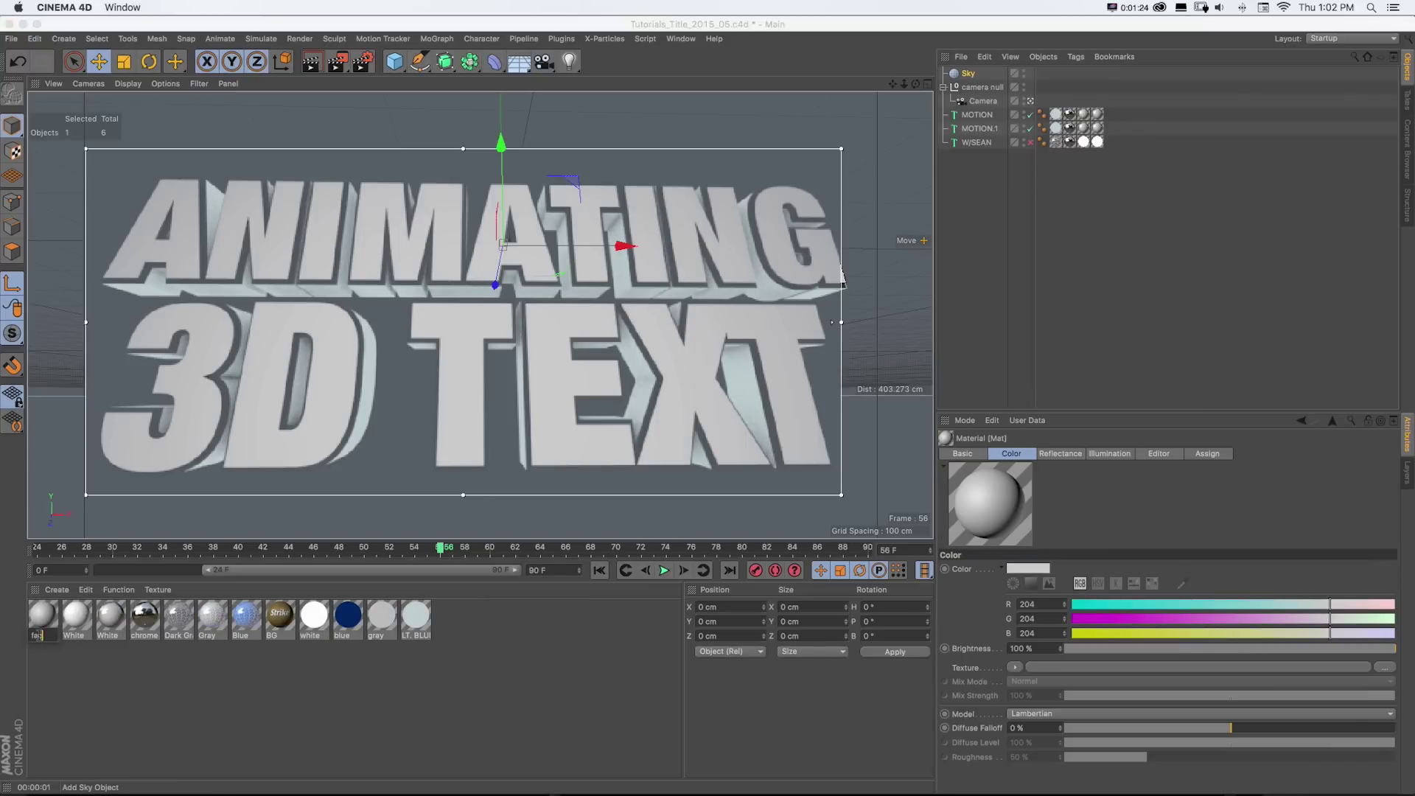
key("Return")
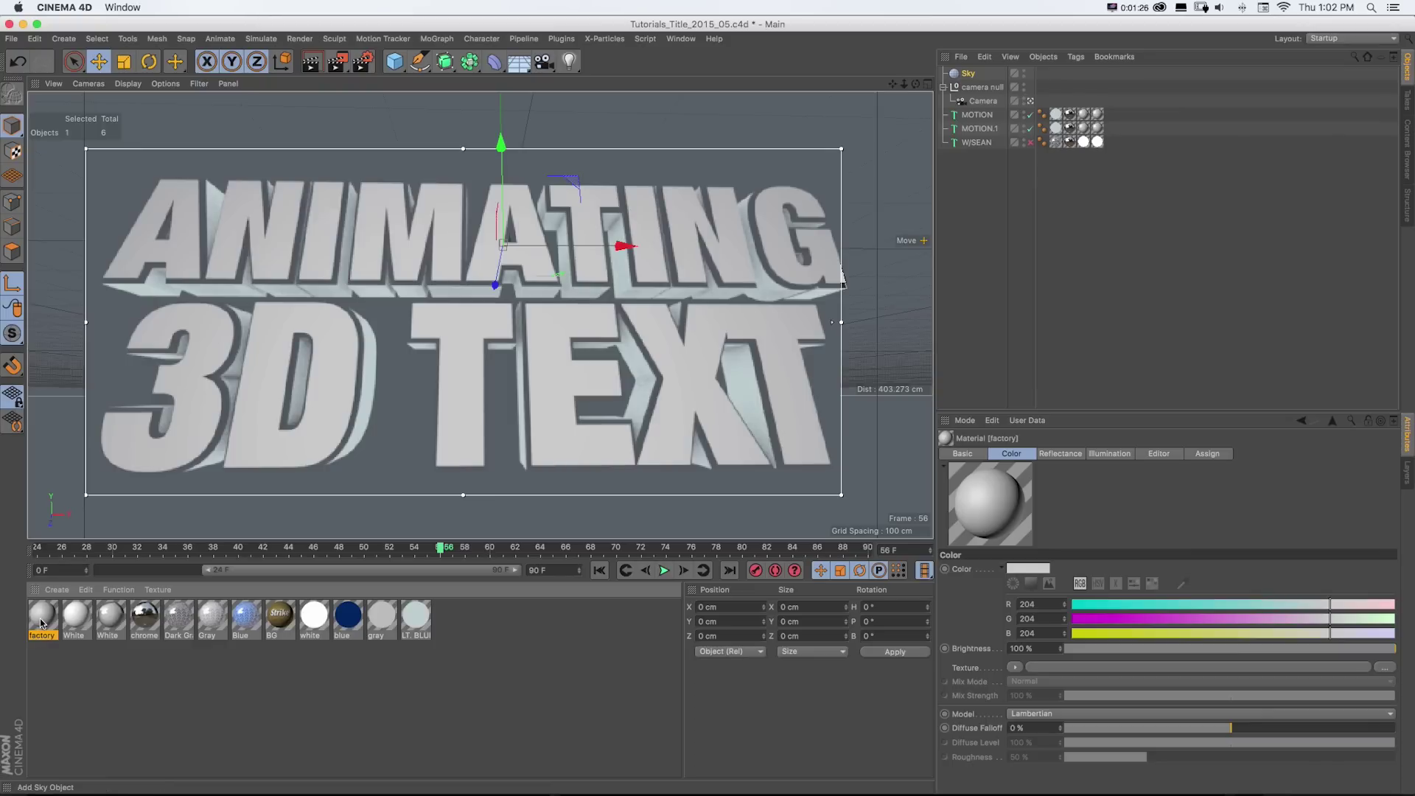
- Turn off Reflectance on the factory material and preview images in the _Maps_2K folder for its Color texture
double_click(42, 617)
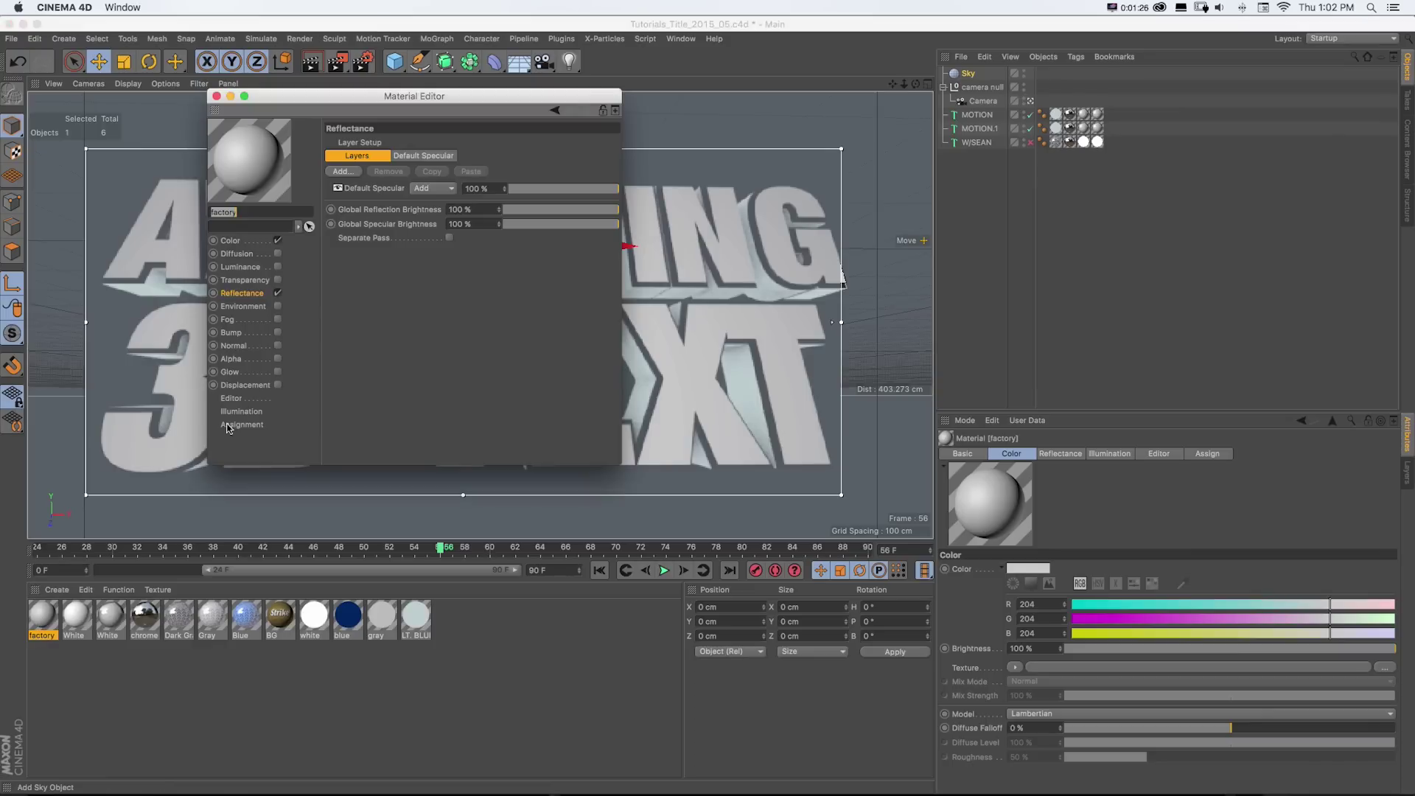
left_click(231, 241)
left_click(608, 241)
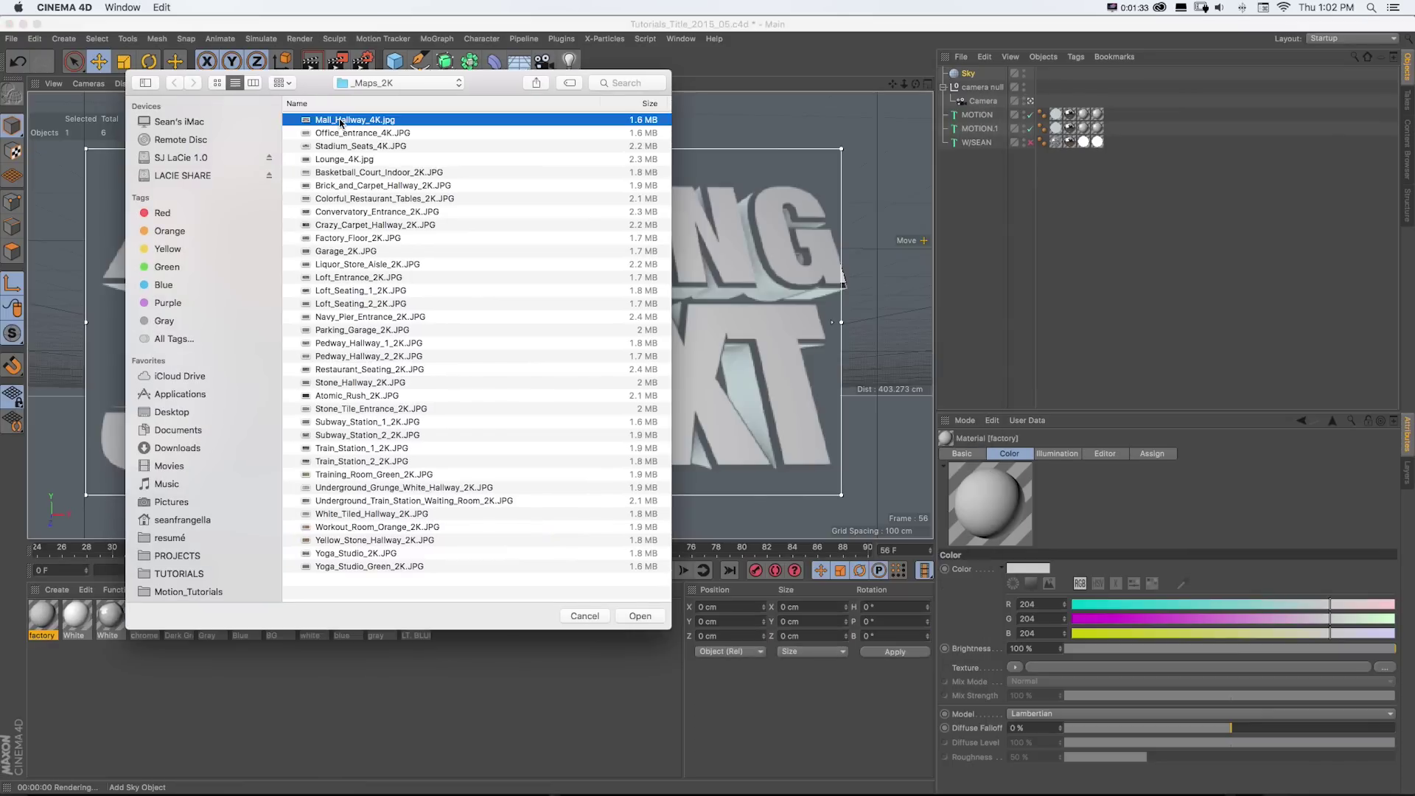
key("space")
key("Down")
key("Down")
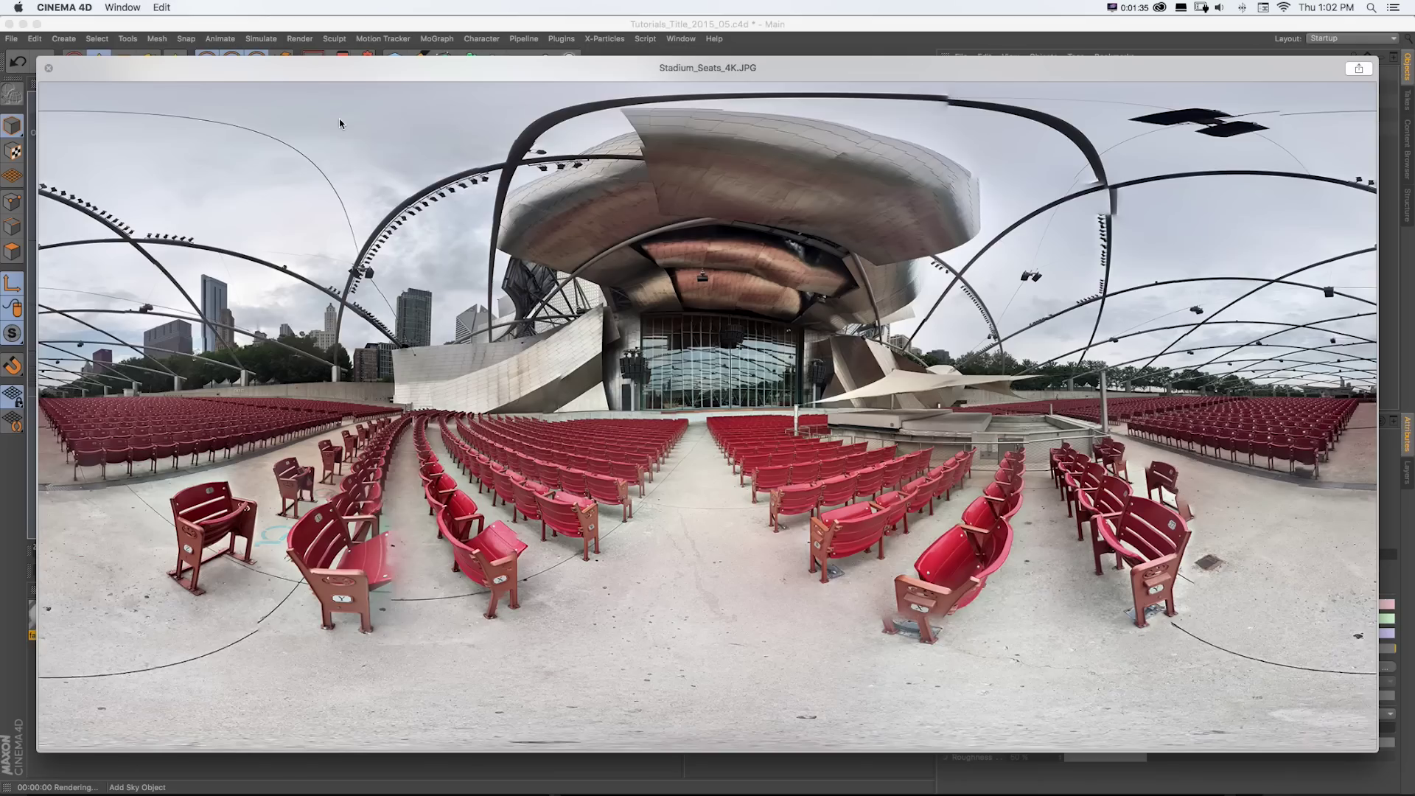
key("space")
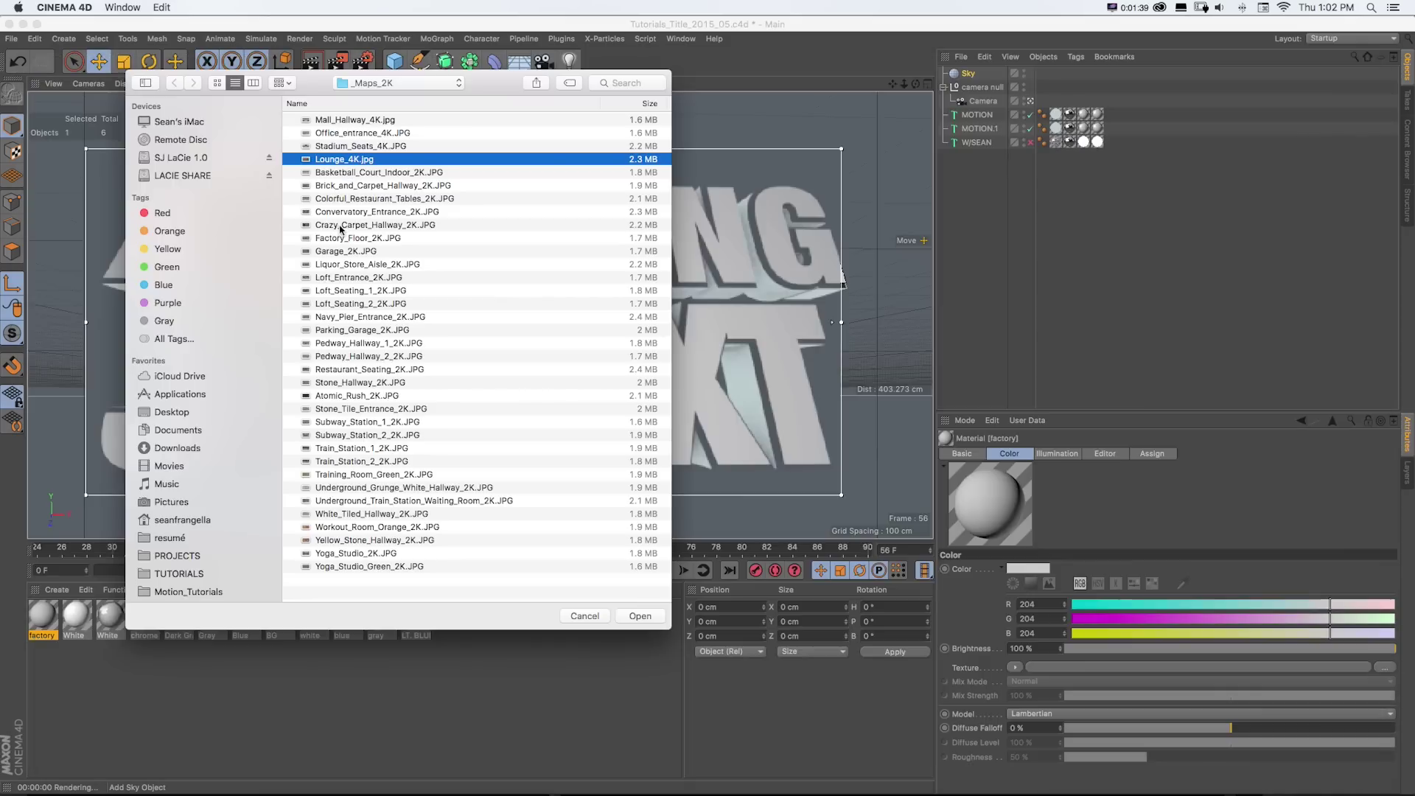
- Load Factory_Floor_2K.JPG as the factory material's Color texture with a copy at the project location, and apply the material to the Sky
left_click(340, 239)
key("space")
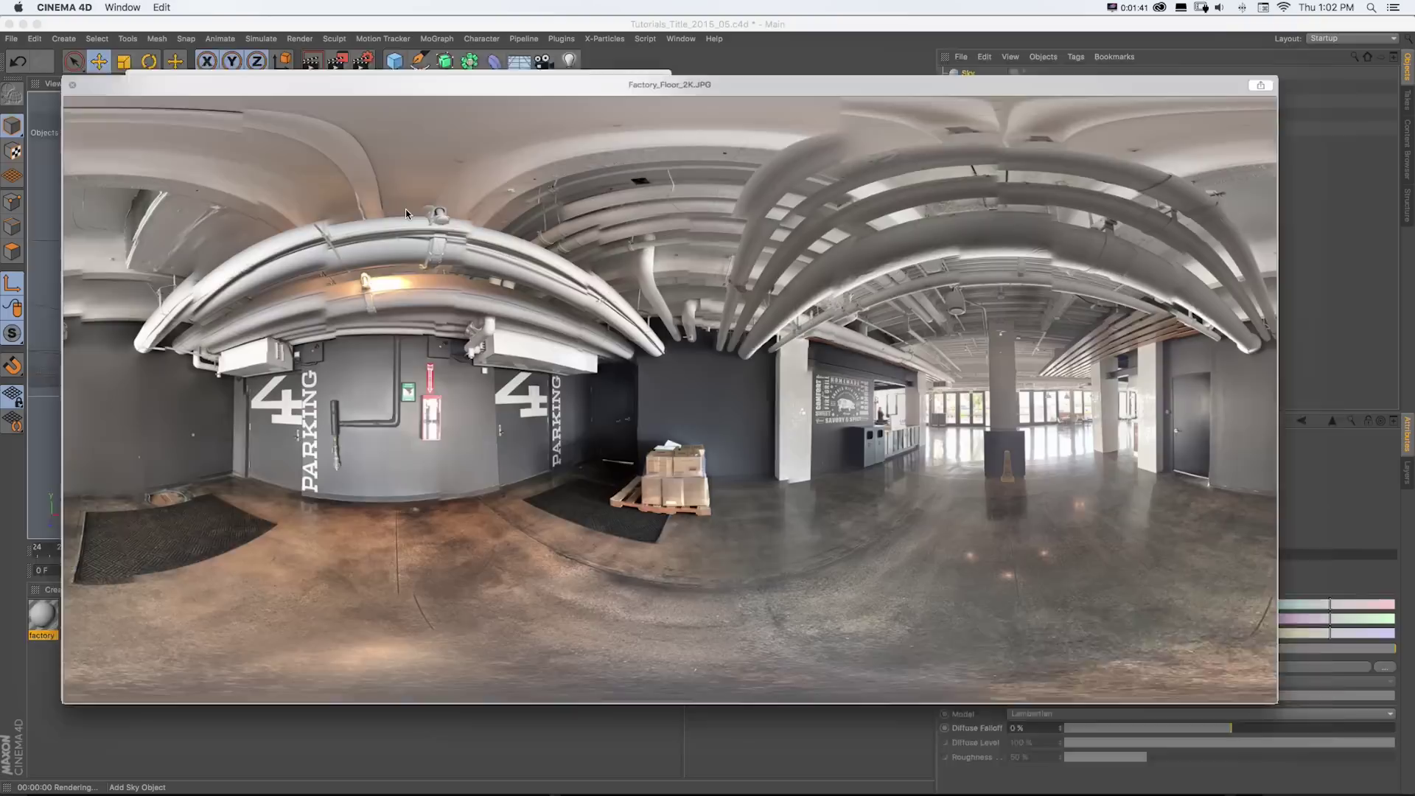
key("space")
key("Return")
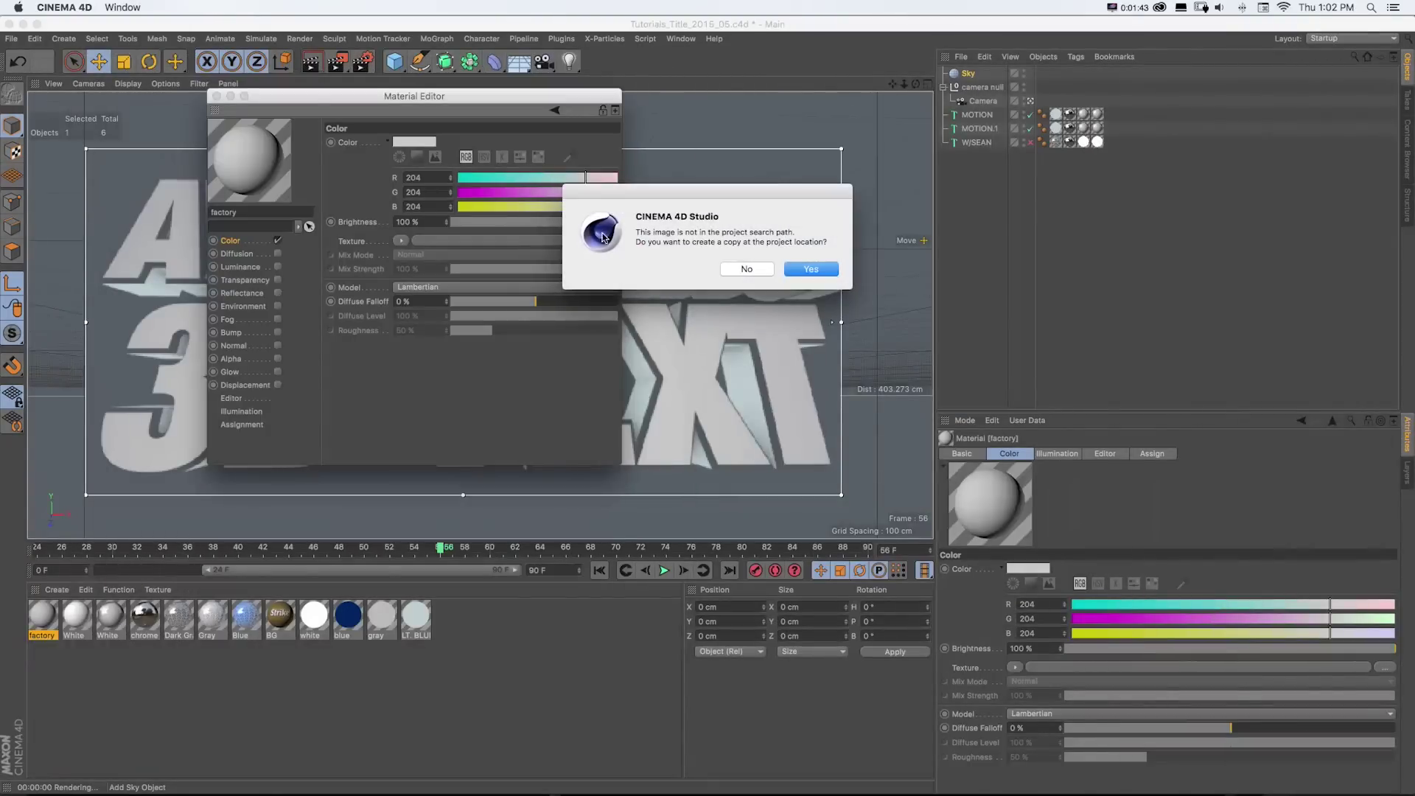
left_click(825, 270)
left_click_drag(266, 98, 439, 187)
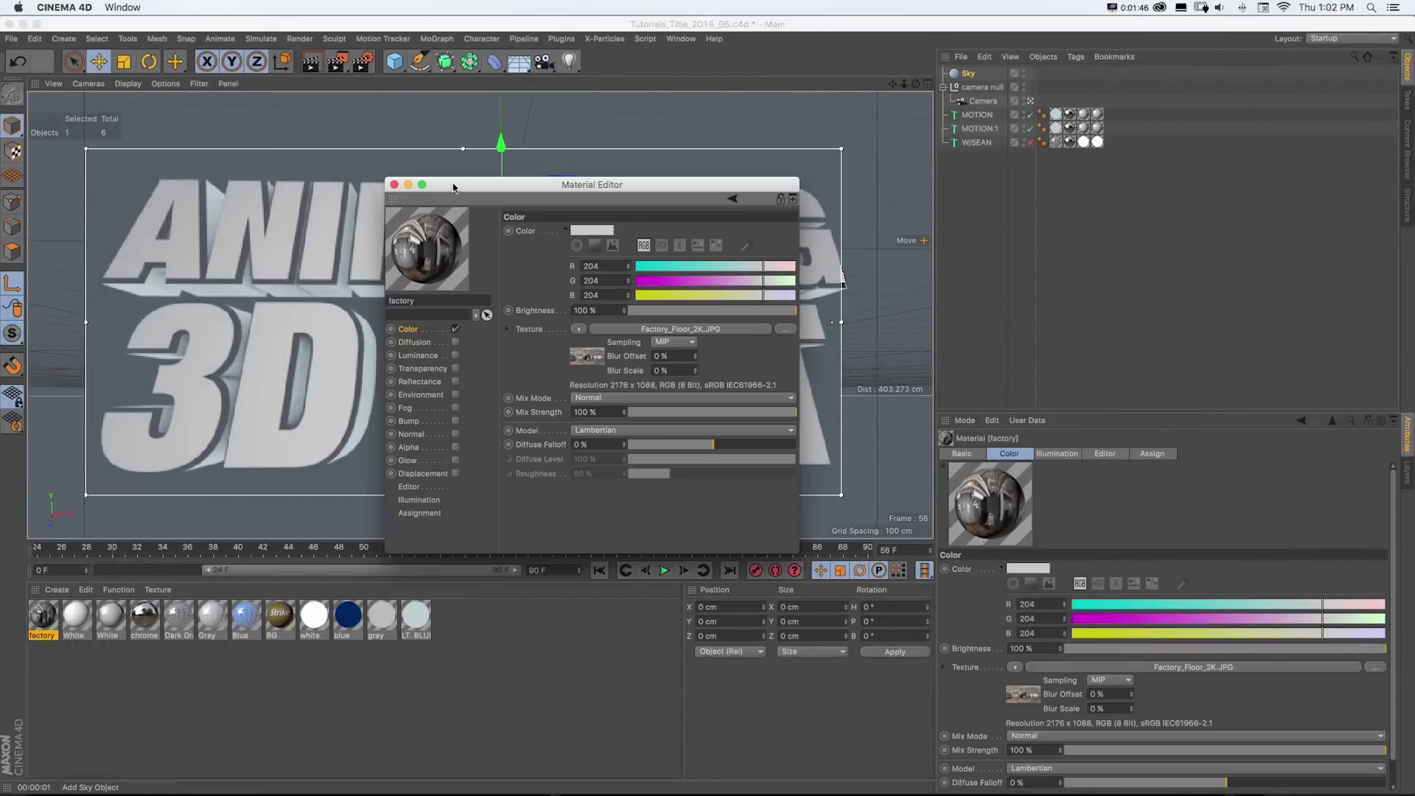
left_click_drag(44, 617, 969, 75)
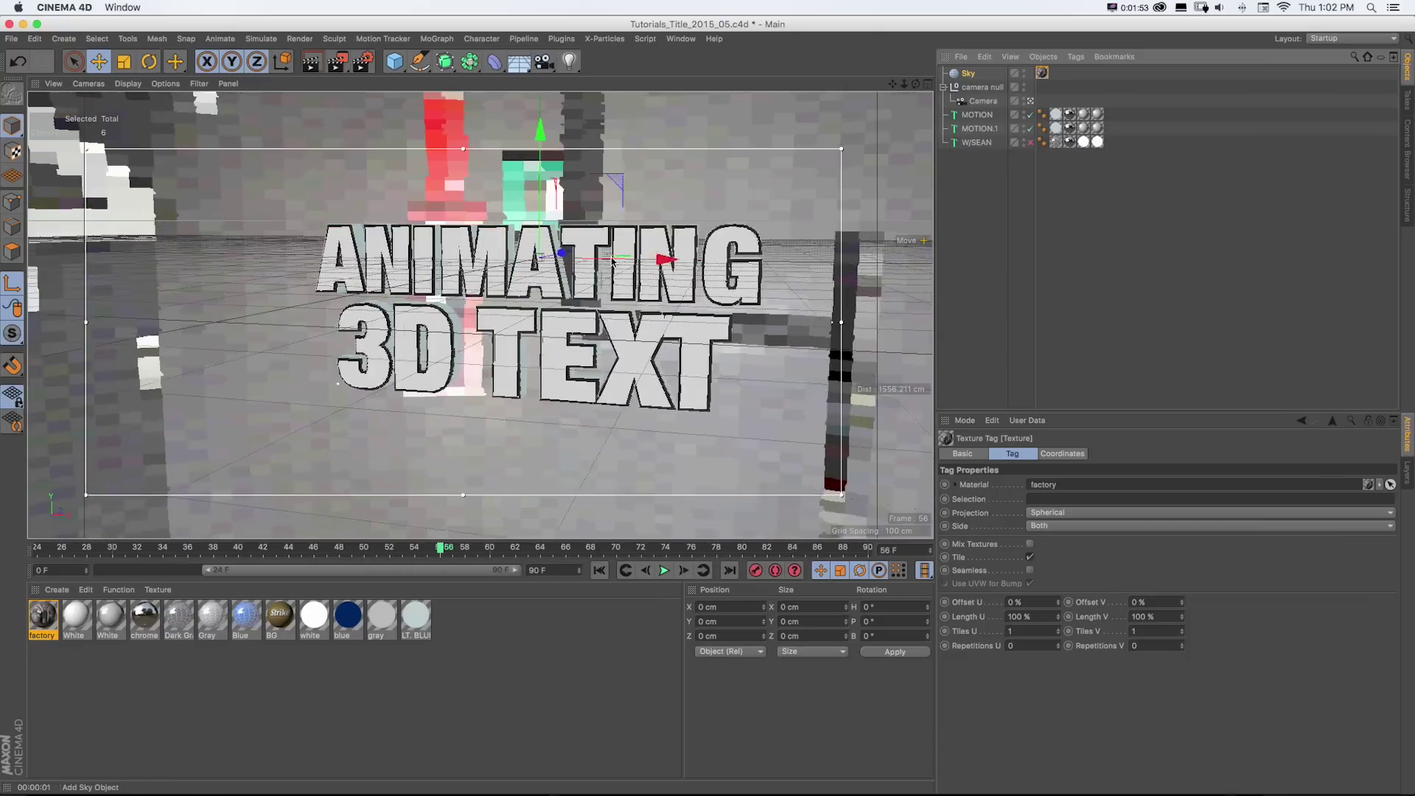
- Add a Compositing tag to the Sky object and turn off Seen by Camera
left_click_drag(612, 260, 729, 231, "alt")
left_click(1030, 101)
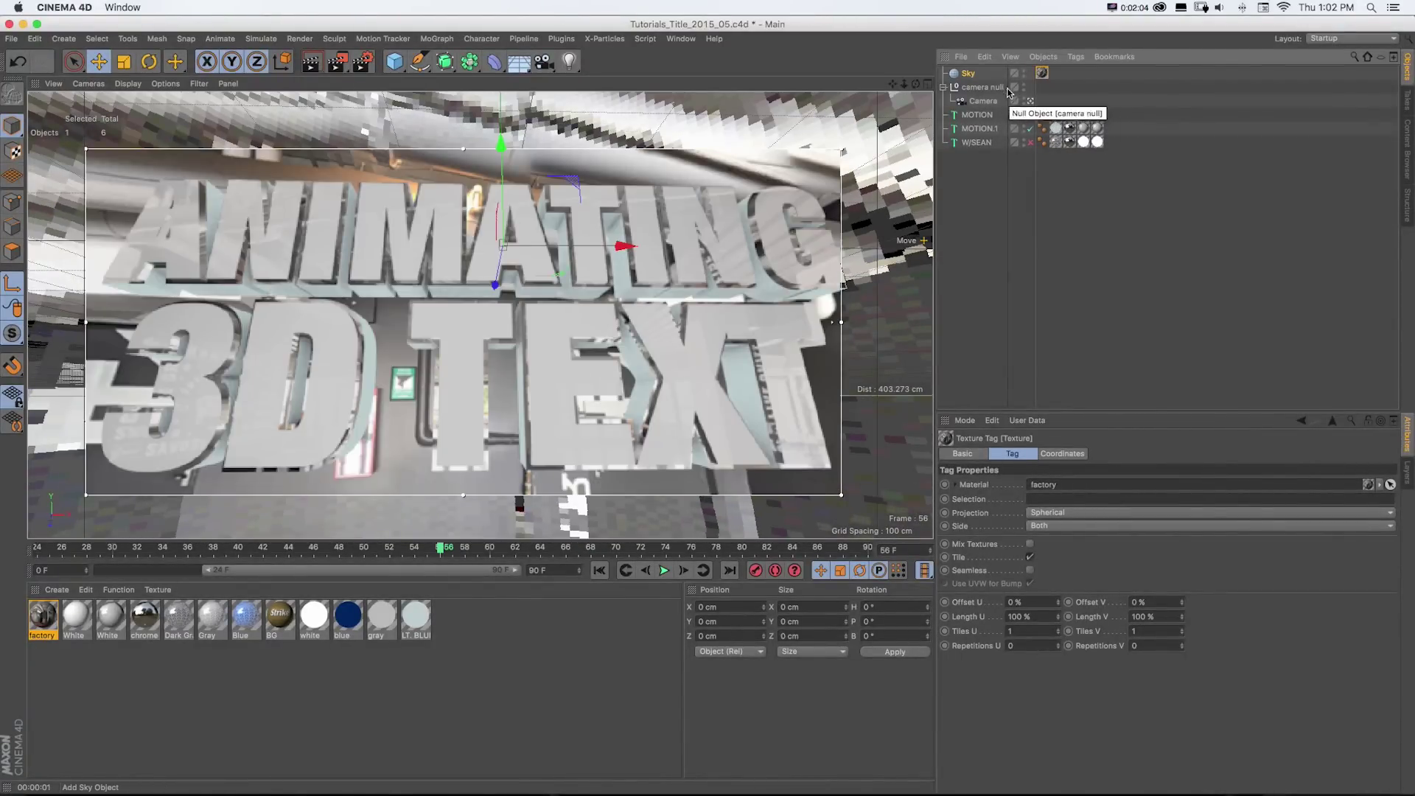
right_click(963, 77)
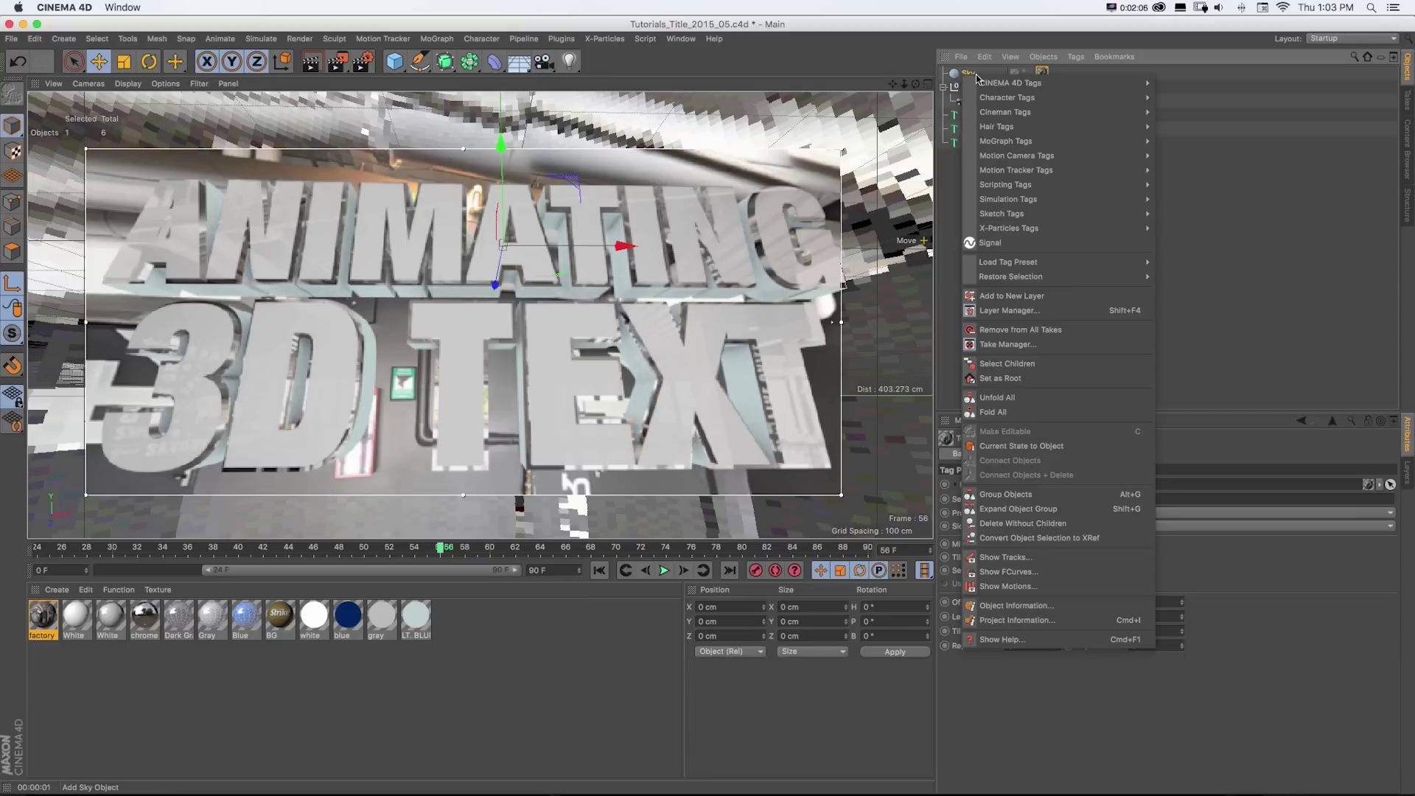
mouse_move(999, 85)
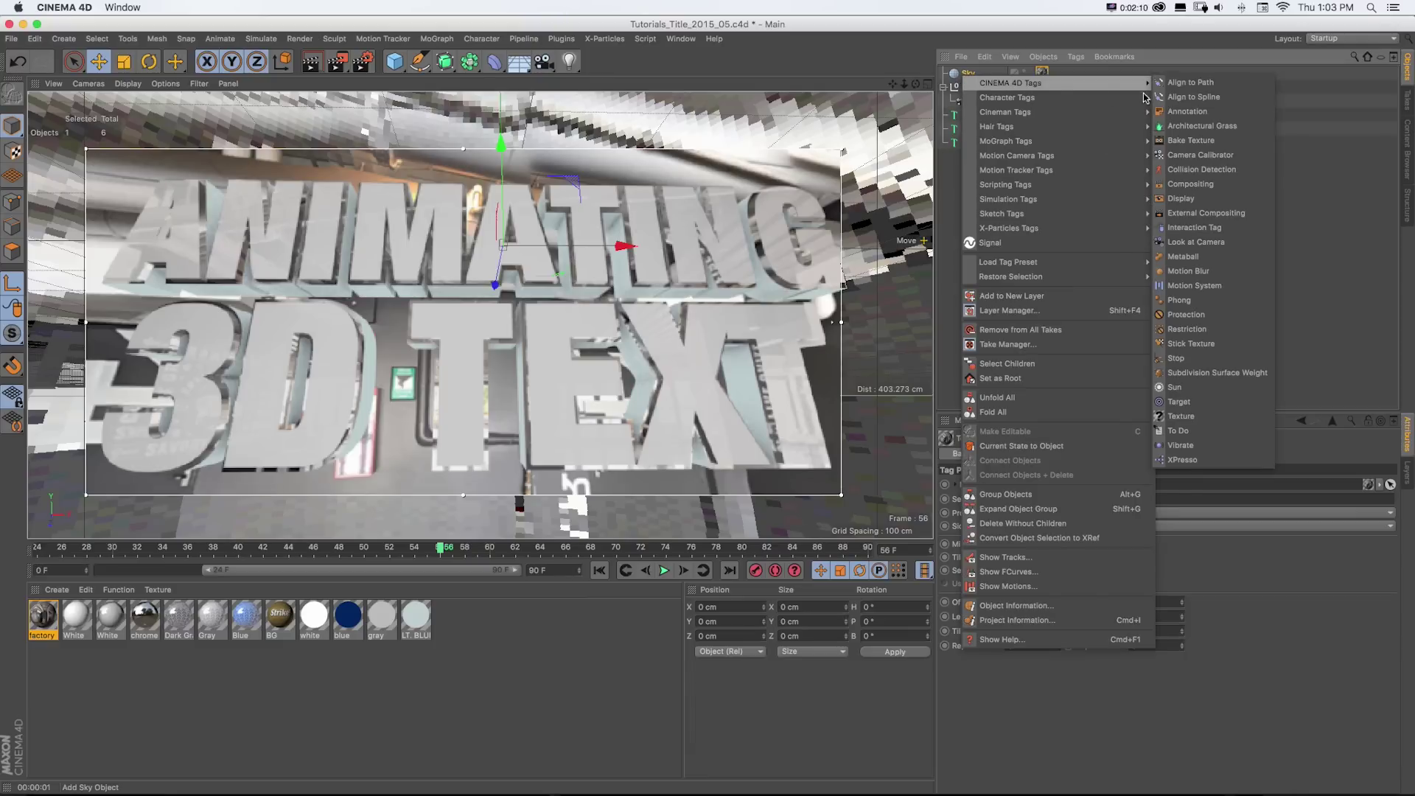
left_click(1186, 185)
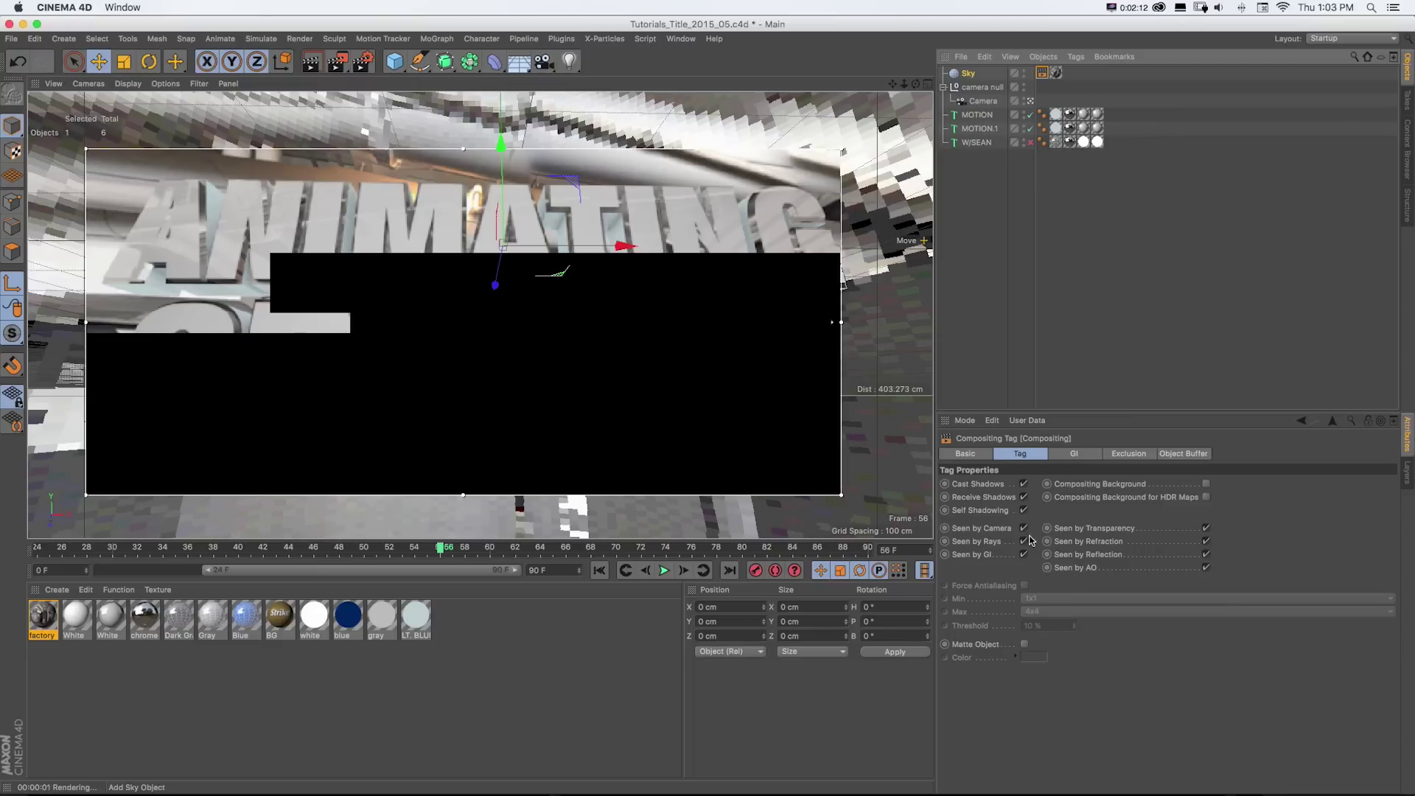
left_click(1023, 528)
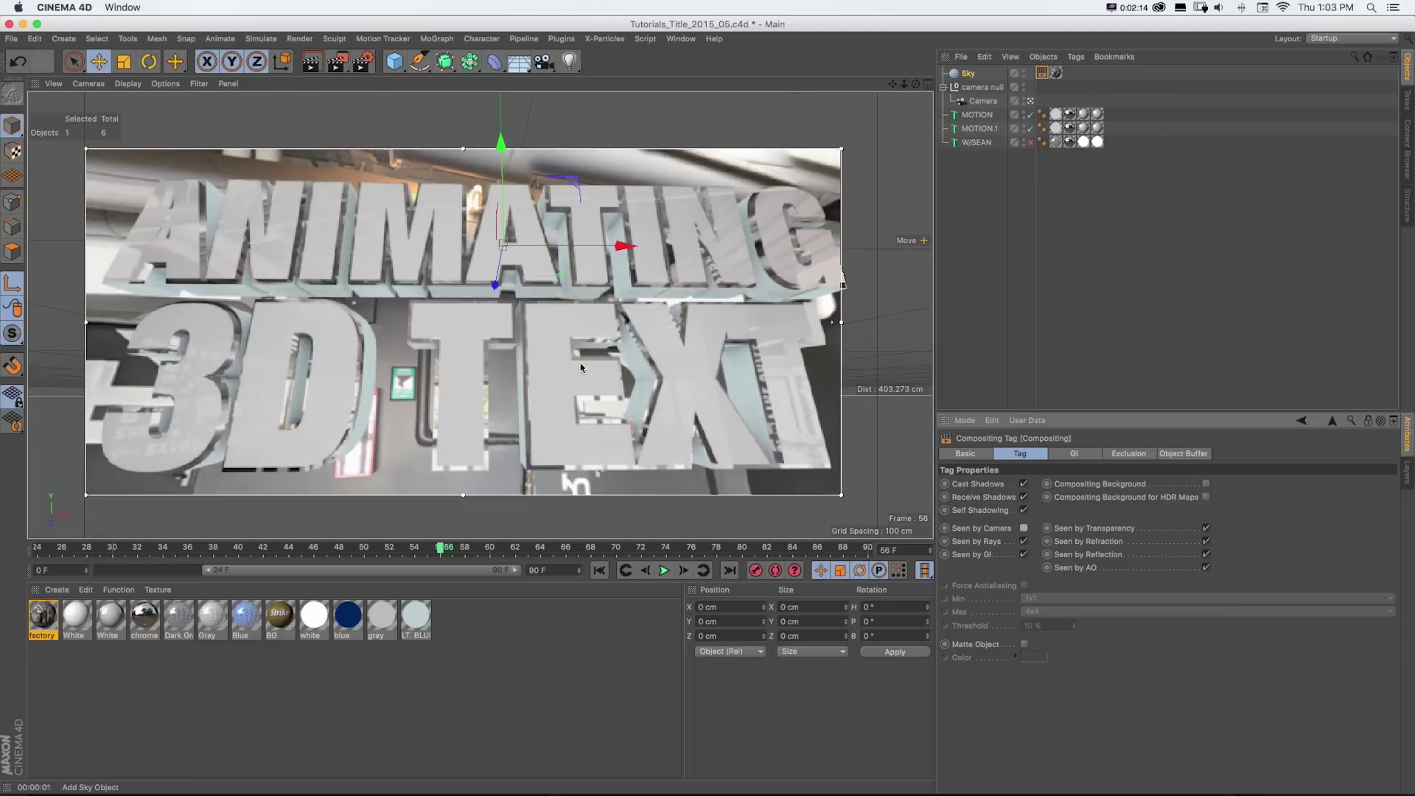
- Apply Liquor_Store_Aisle to the starter scene's Sky and copy that Sky into the title project in place of its Sky, accepting absolute texture paths
key("v")
mouse_move(580, 392)
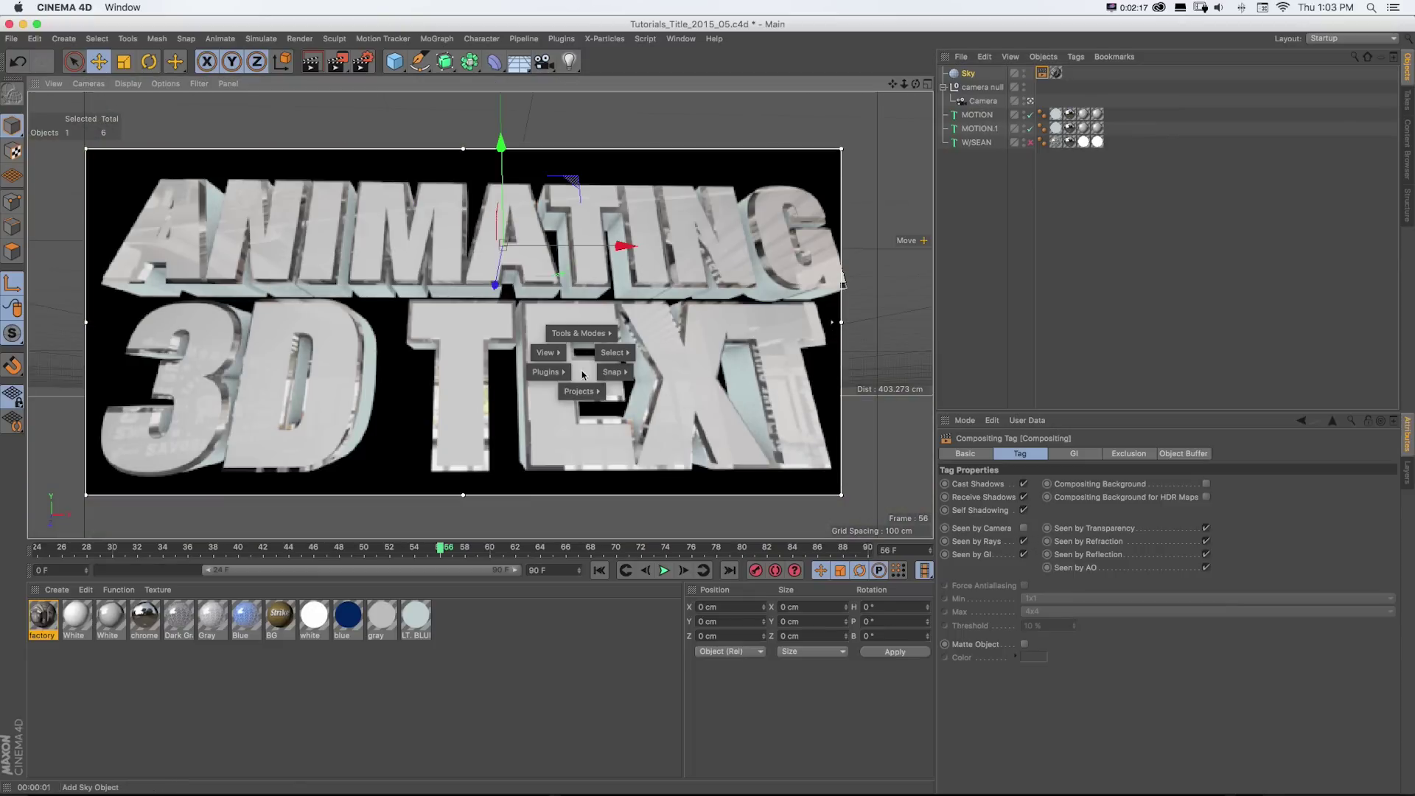
left_click(569, 422)
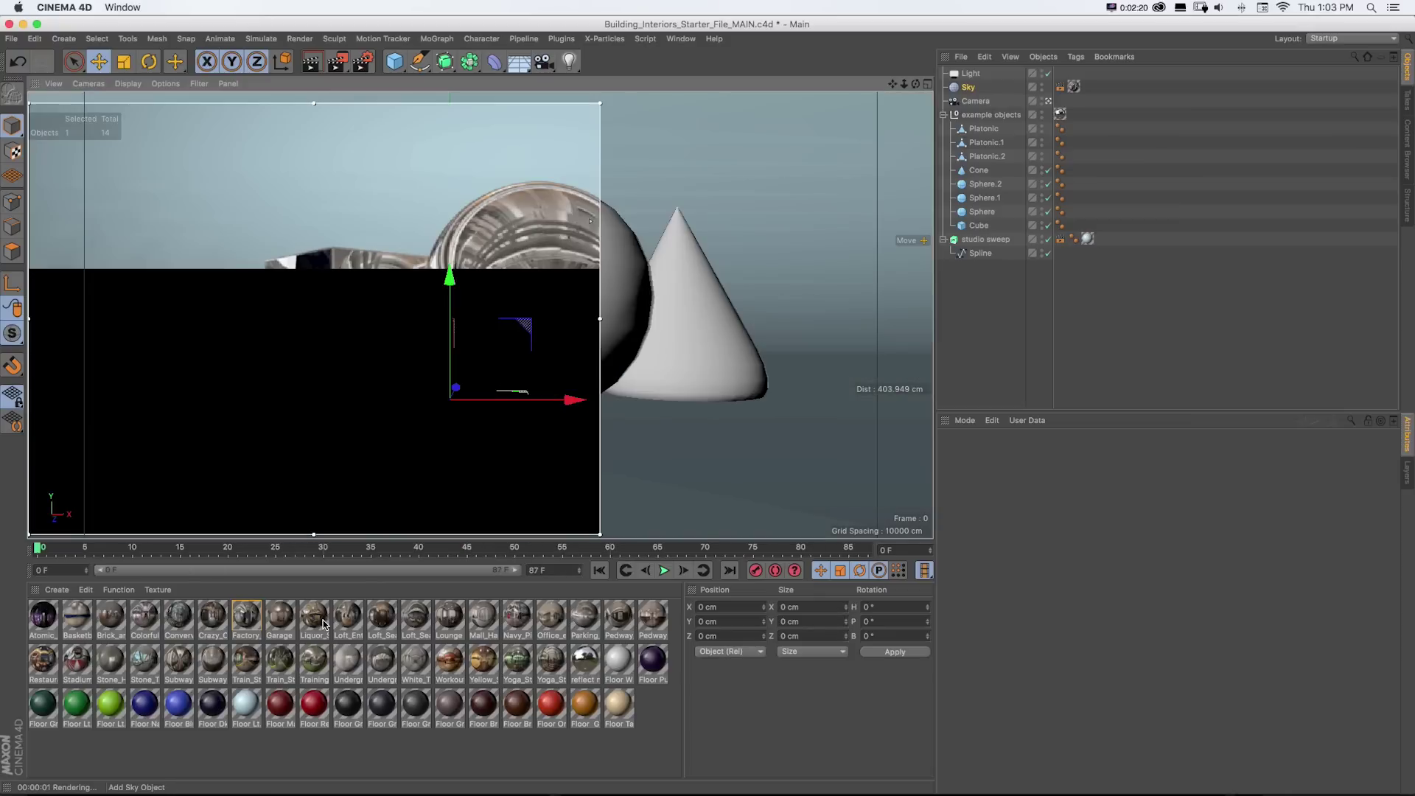
left_click(968, 87)
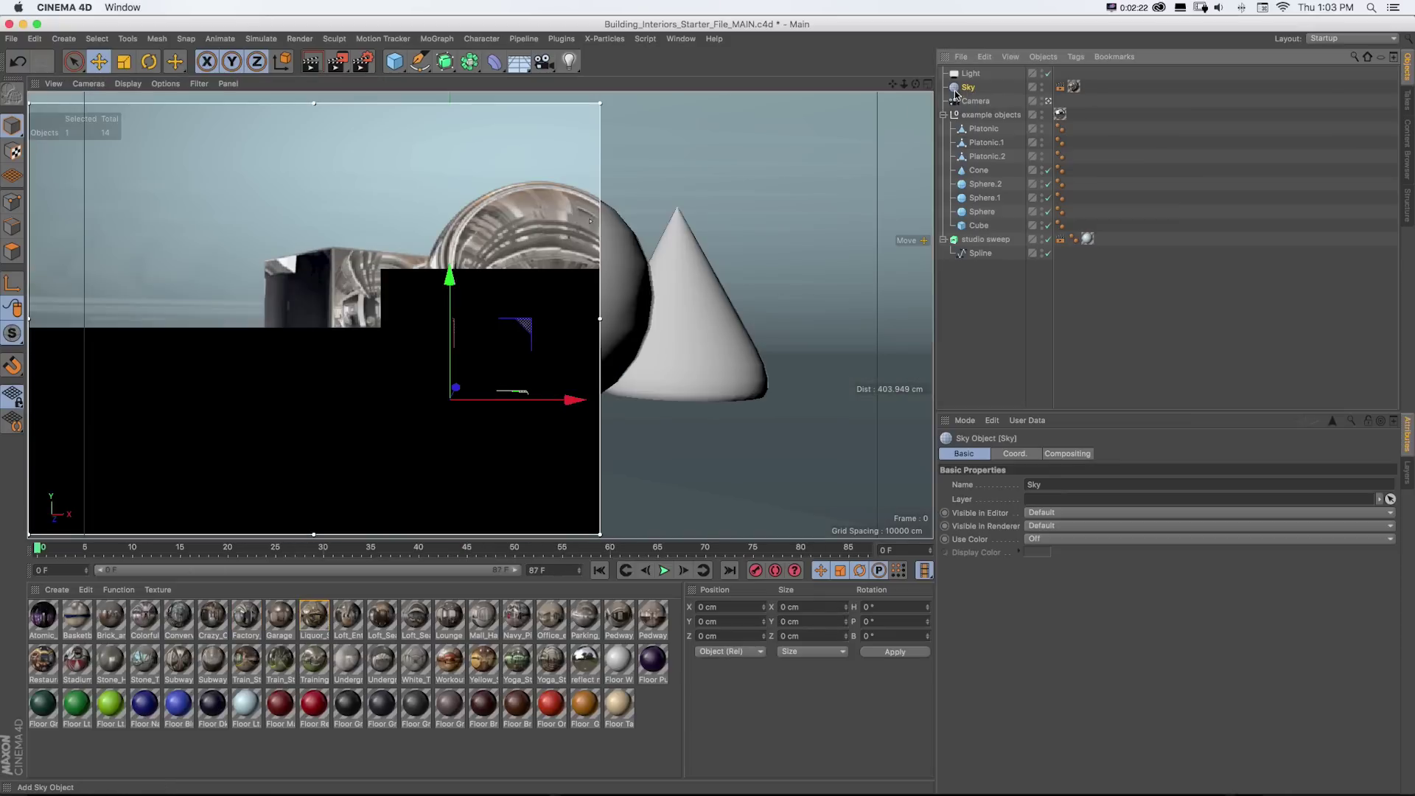
key("v")
left_click(593, 254)
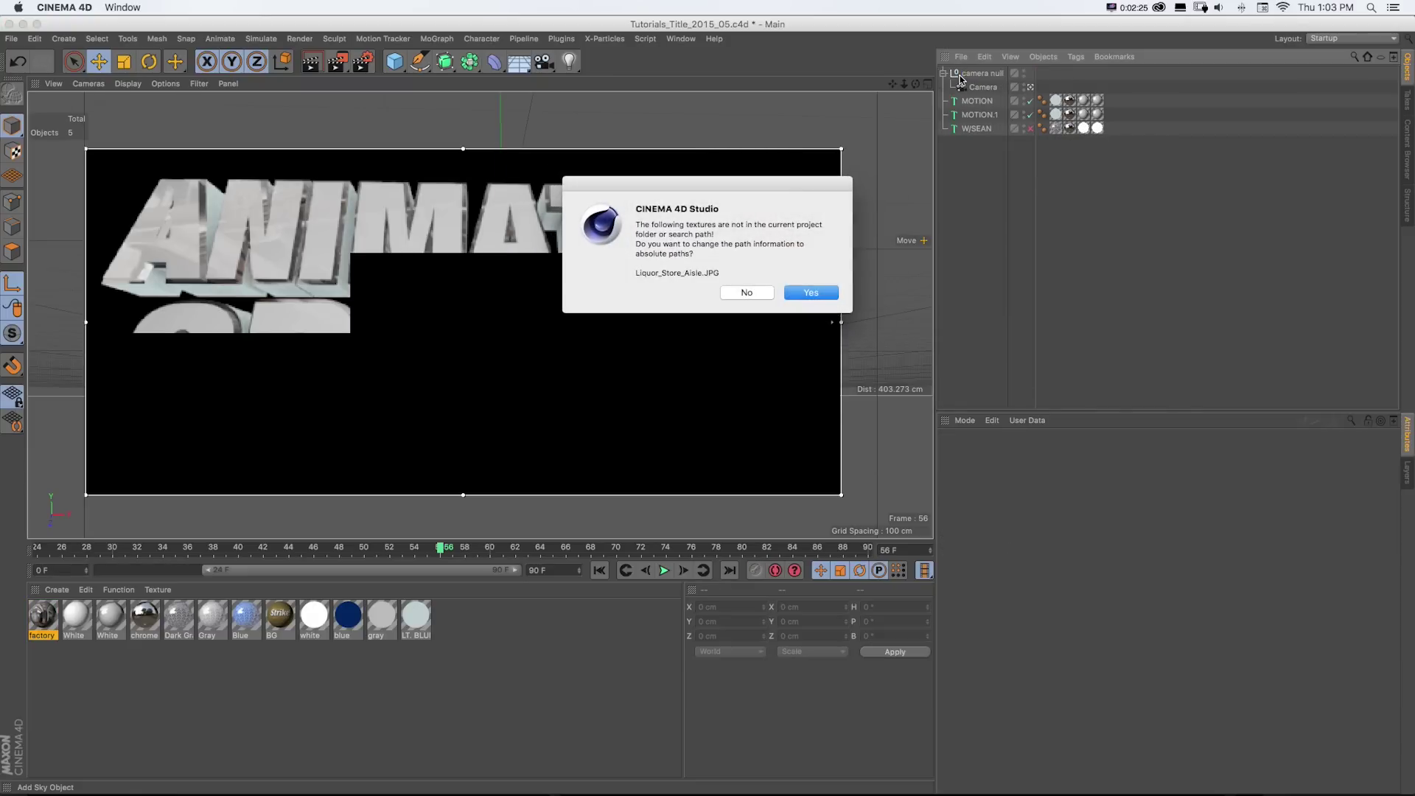
key("Return")
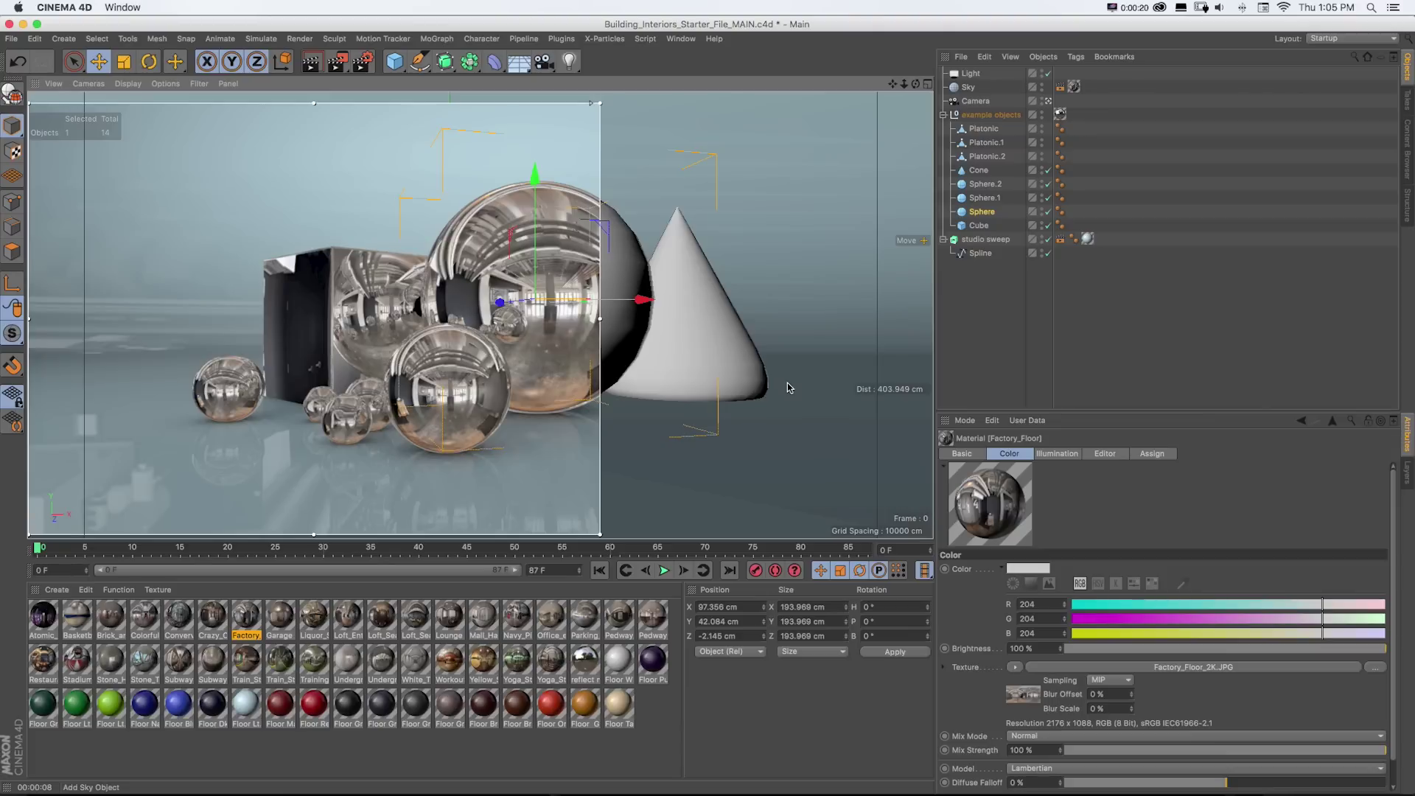
- Apply the Train_Station_1 material to the starter scene's Sky and open the material for editing beside the rendered preview
left_click_drag(251, 669, 611, 331)
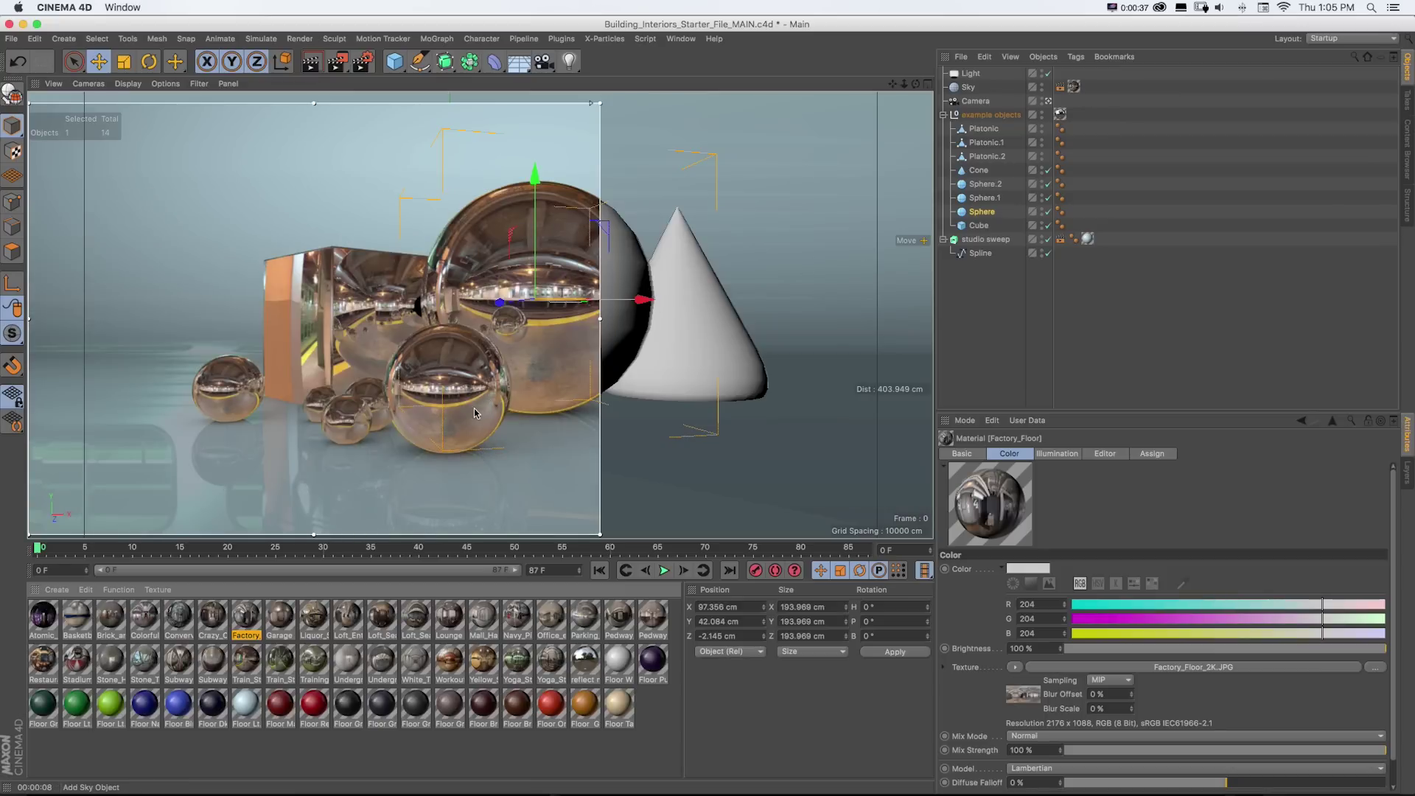
double_click(248, 660)
left_click_drag(317, 94, 651, 141)
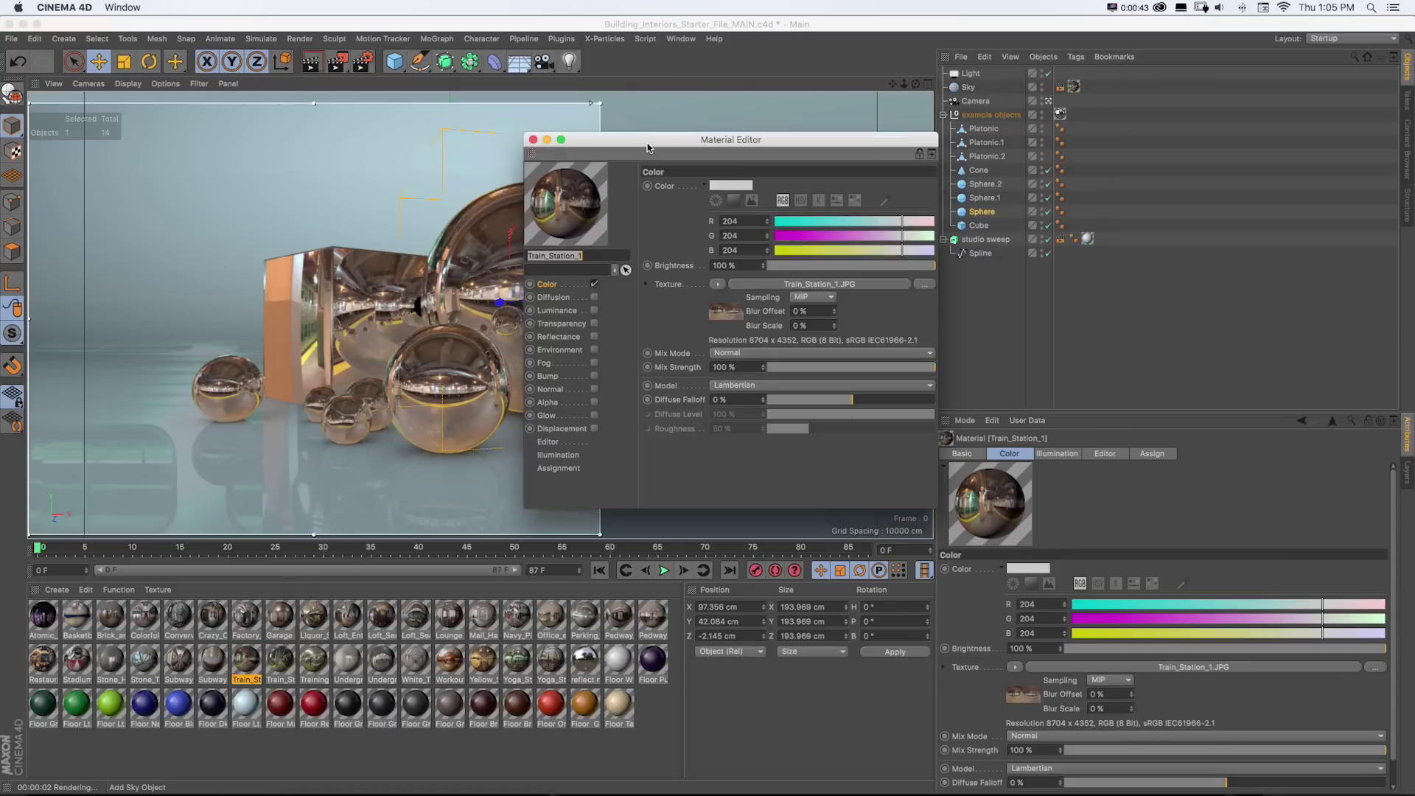
- Set the Train_Station_1 texture's Blur Offset and Blur Scale to 5%
left_click(813, 313)
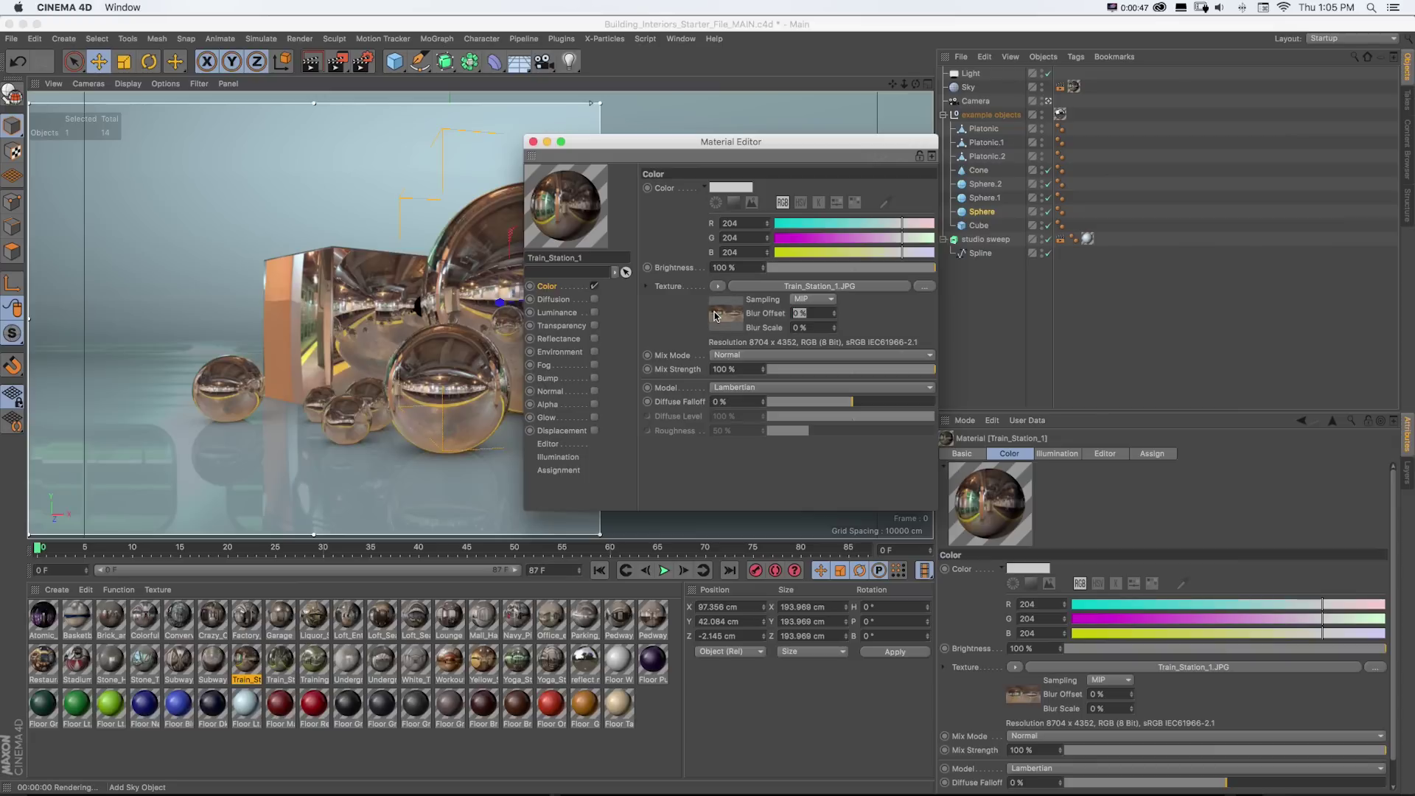
type("5")
key("Tab")
type("5")
key("Return")
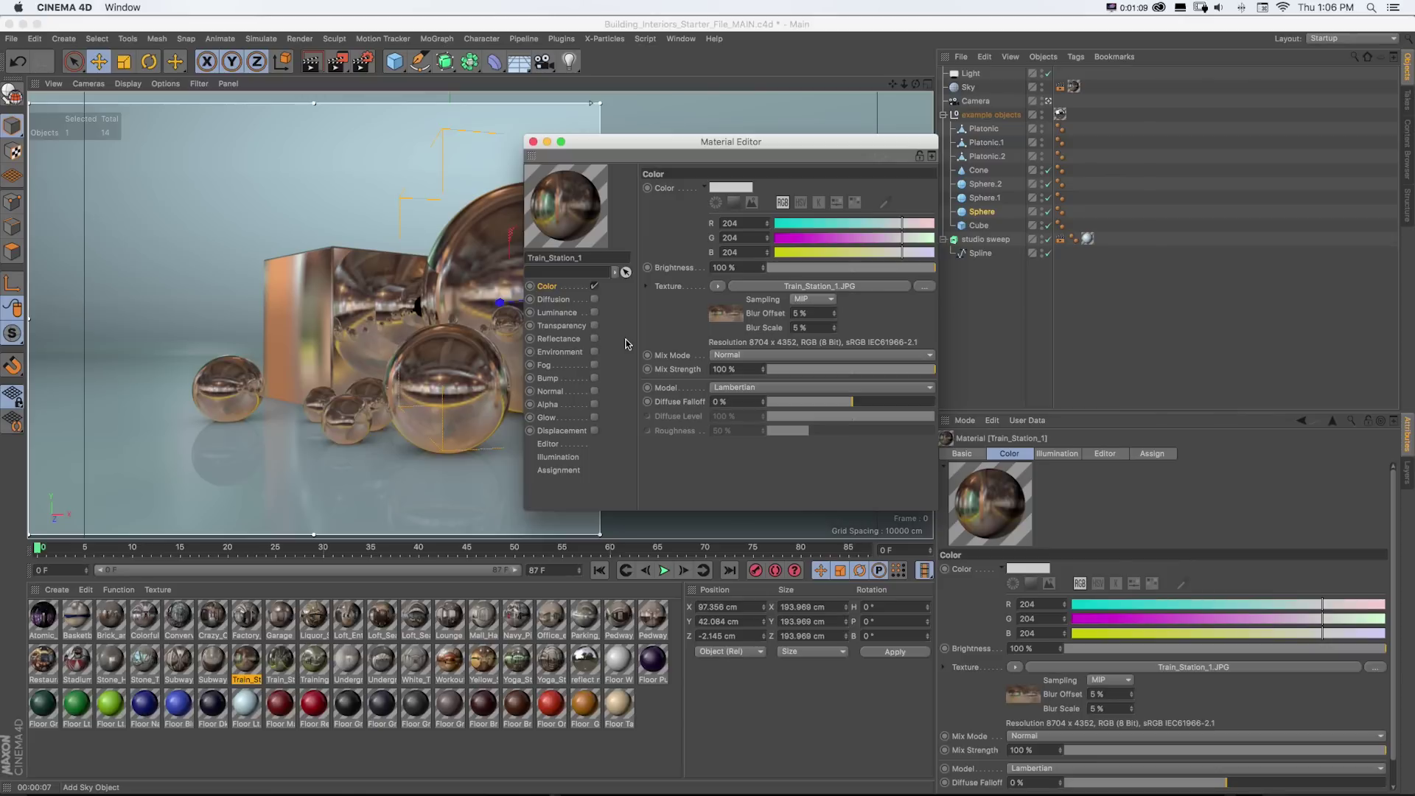
- Try 10% and 3% for the Blur Offset and Blur Scale of the Train_Station_1 texture
left_click(821, 312)
type("10")
key("Return")
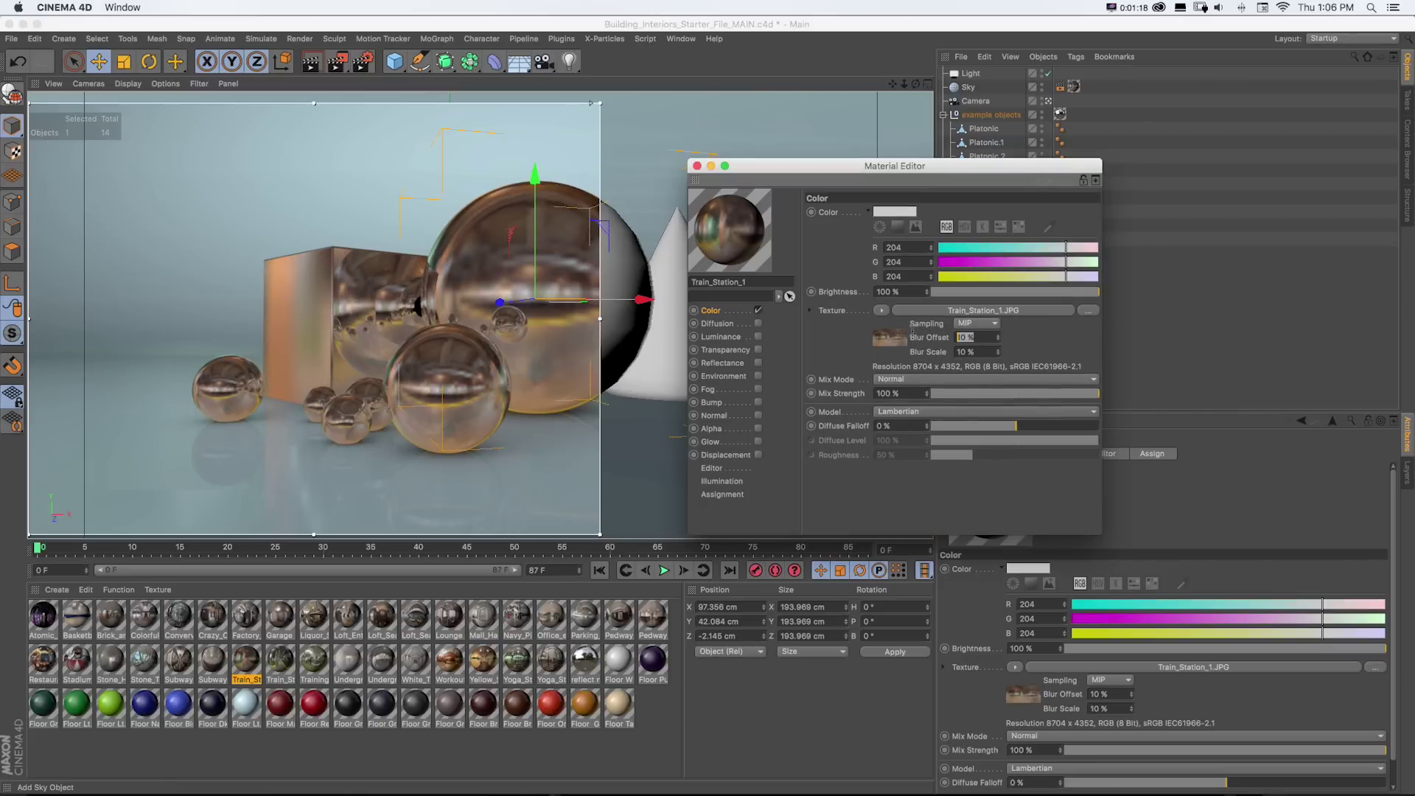
type("3")
key("Return")
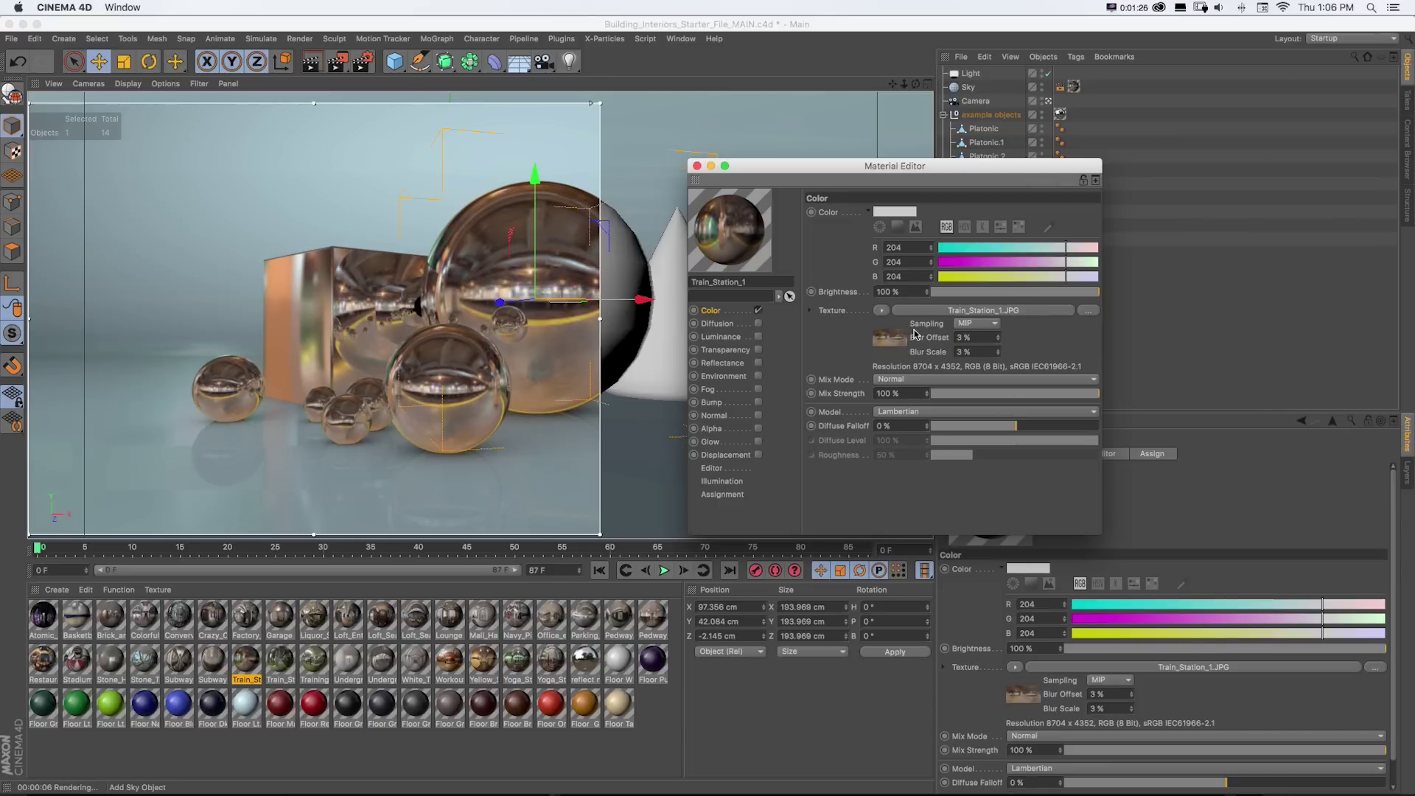
- Reset the Train_Station_1 texture's Blur Offset and Blur Scale to 0%
type("0")
key("Tab")
type("0")
key("Return")
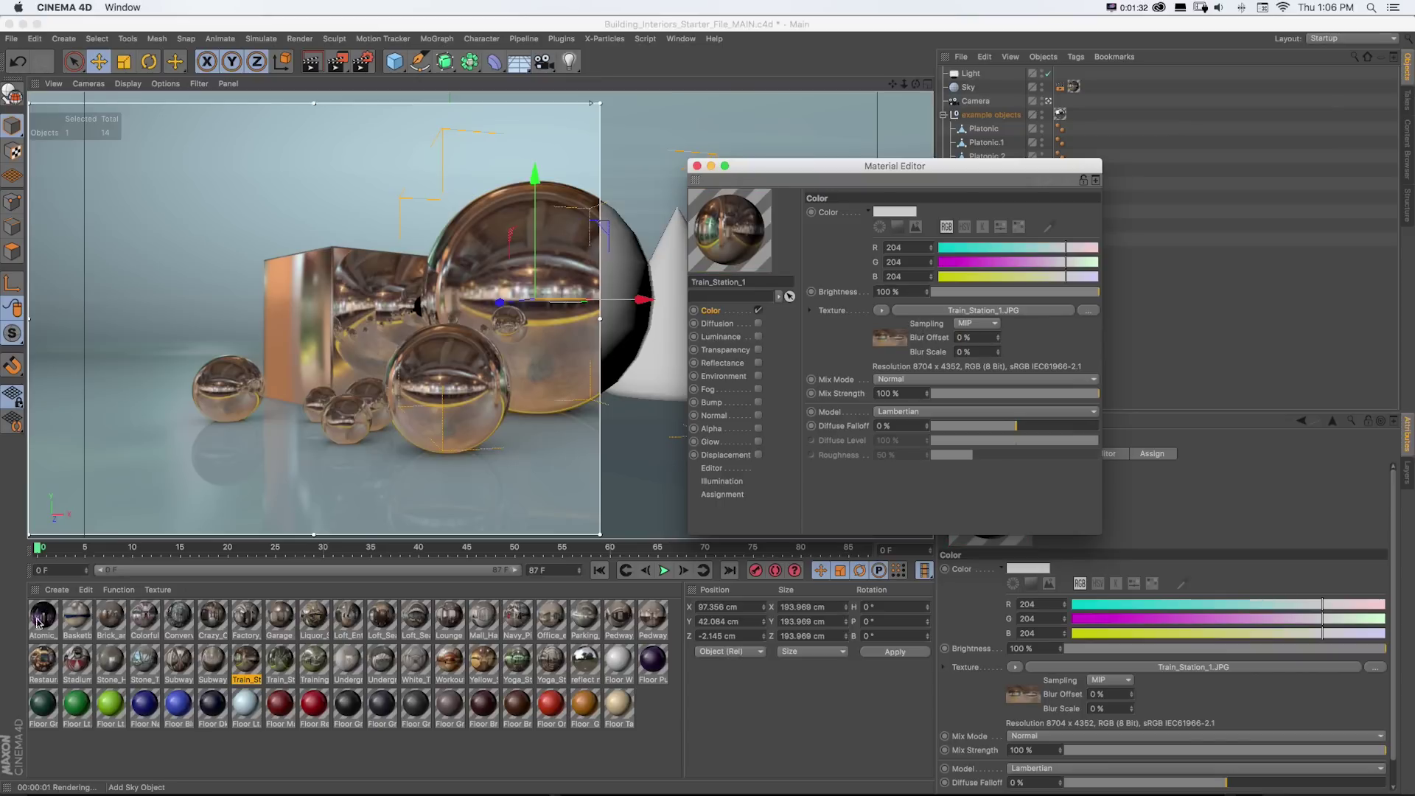
left_click_drag(848, 166, 778, 147)
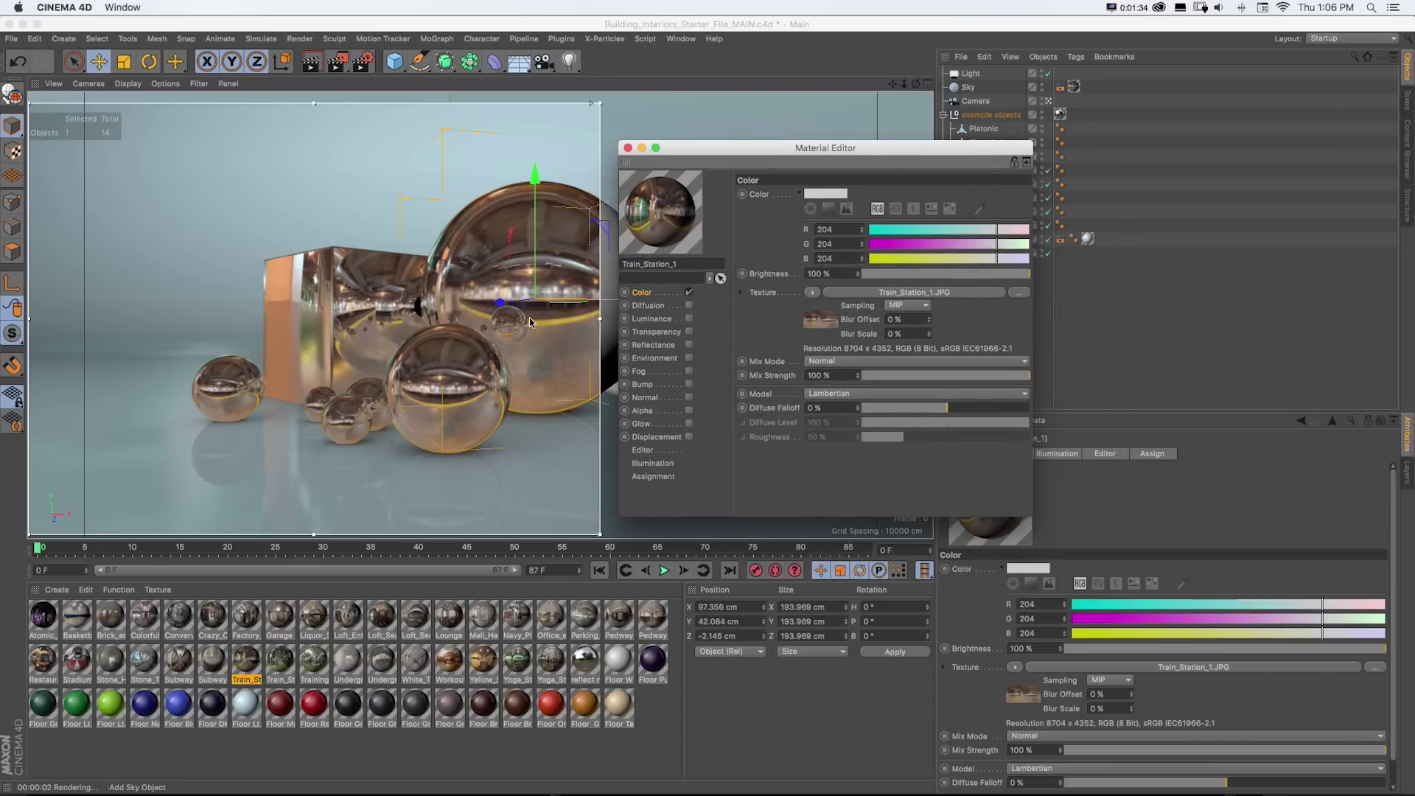
- Set Blur Offset and Blur Scale to 5% for all environment map materials together, and check the result on Loft_Seating_2
left_click(42, 616)
left_click(550, 661, "shift")
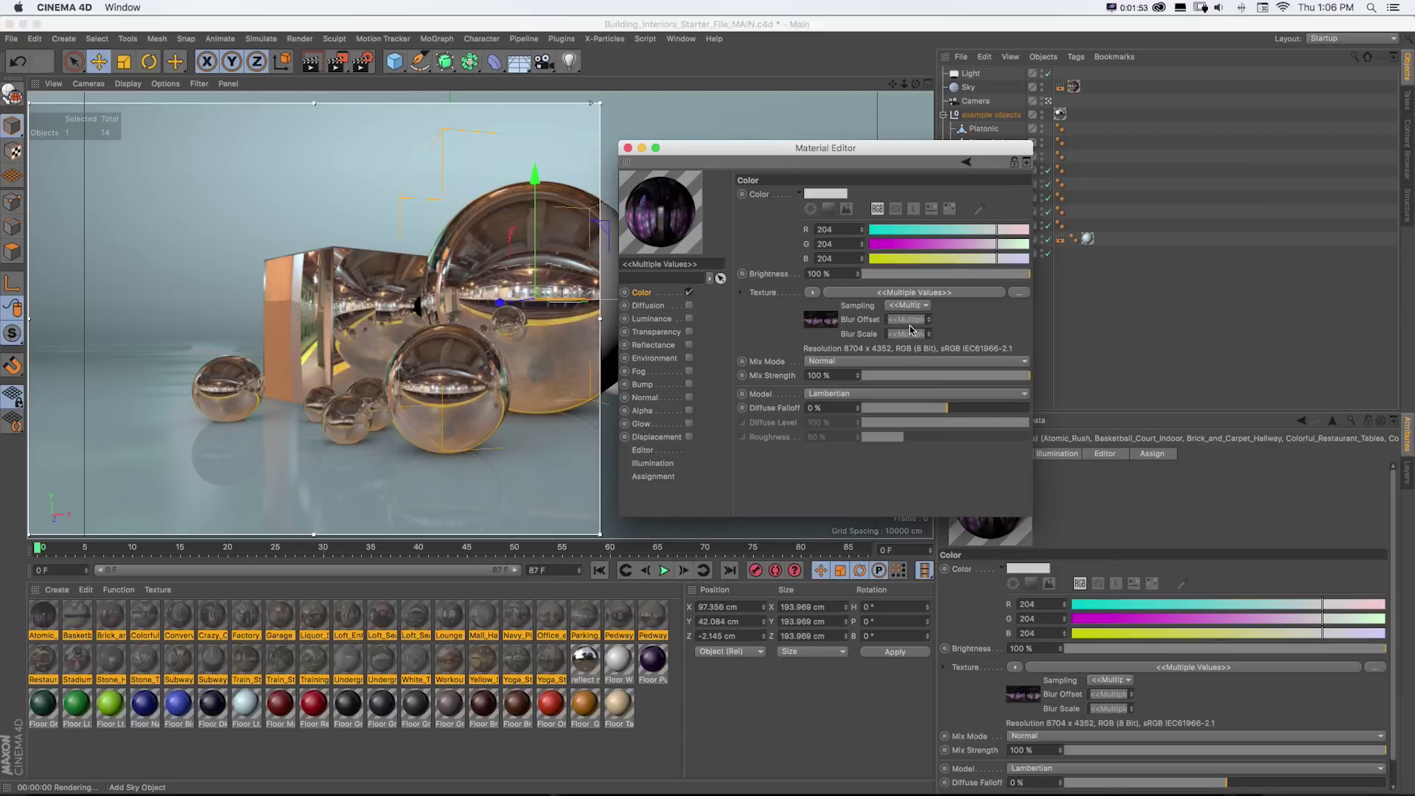
left_click(452, 658)
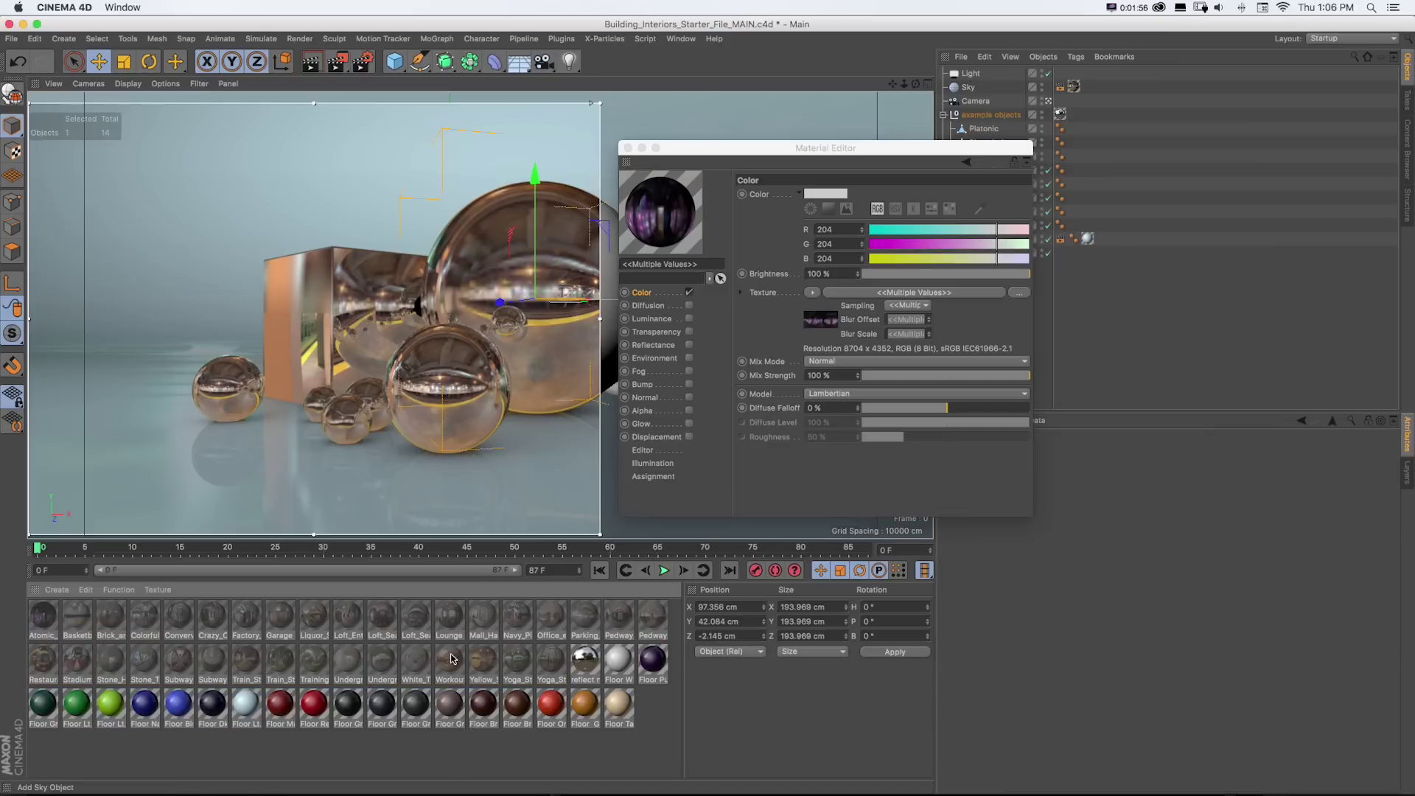
left_click(418, 625)
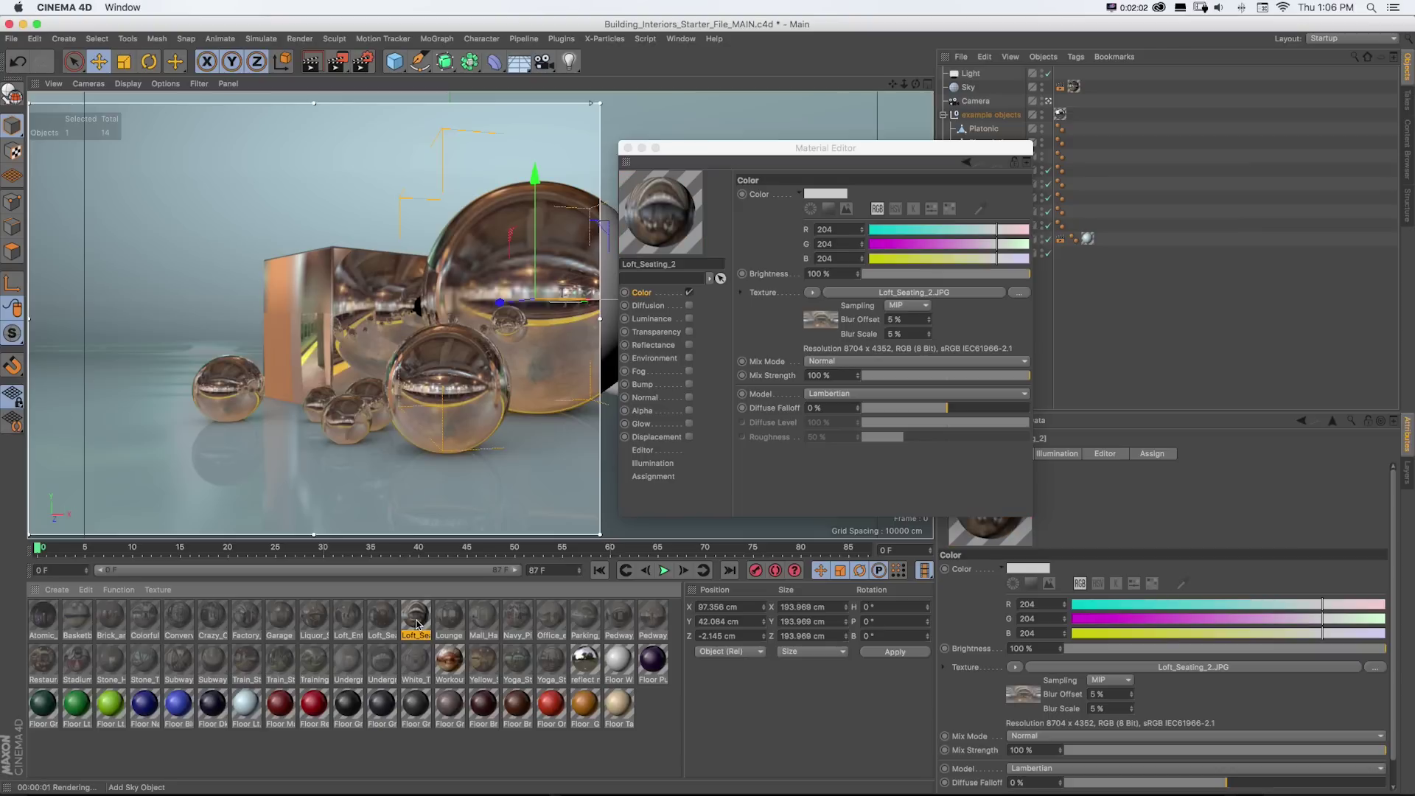
- Switch to Finder, open Building_Interiors_Starter_File_blurry.c4d from the C4D folder, and render the view with the material editor closed
key("super+Tab")
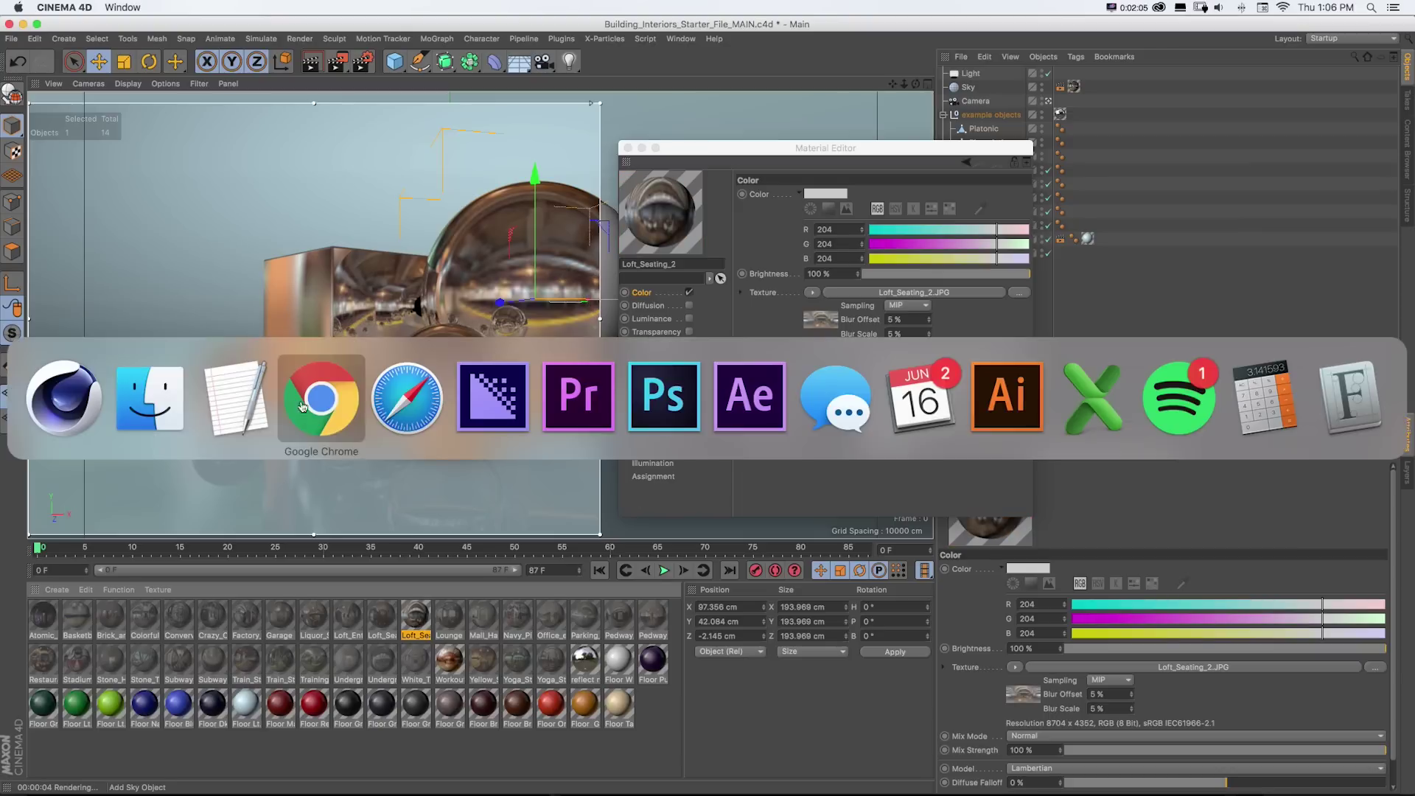
left_click(163, 405)
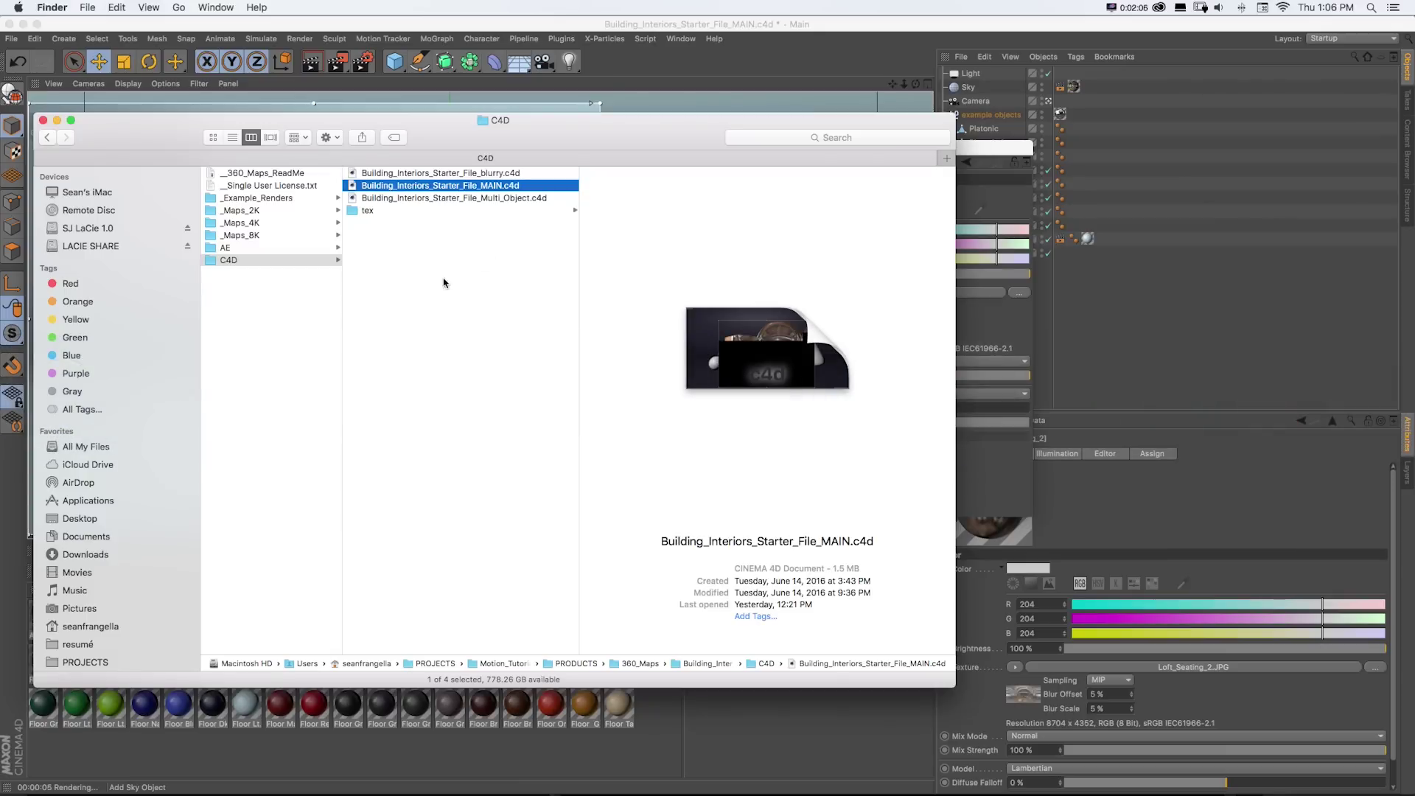
left_click(465, 176)
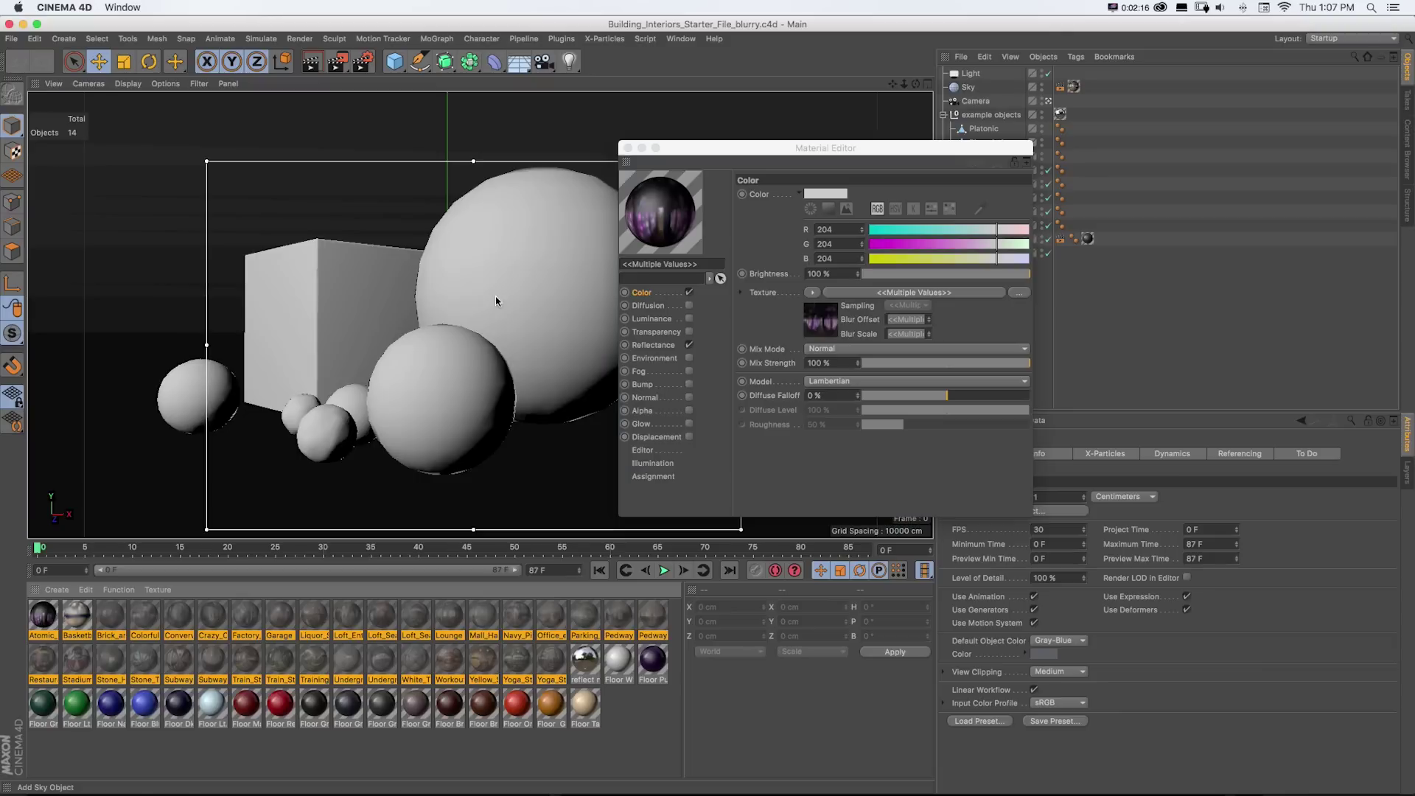
key("super+r")
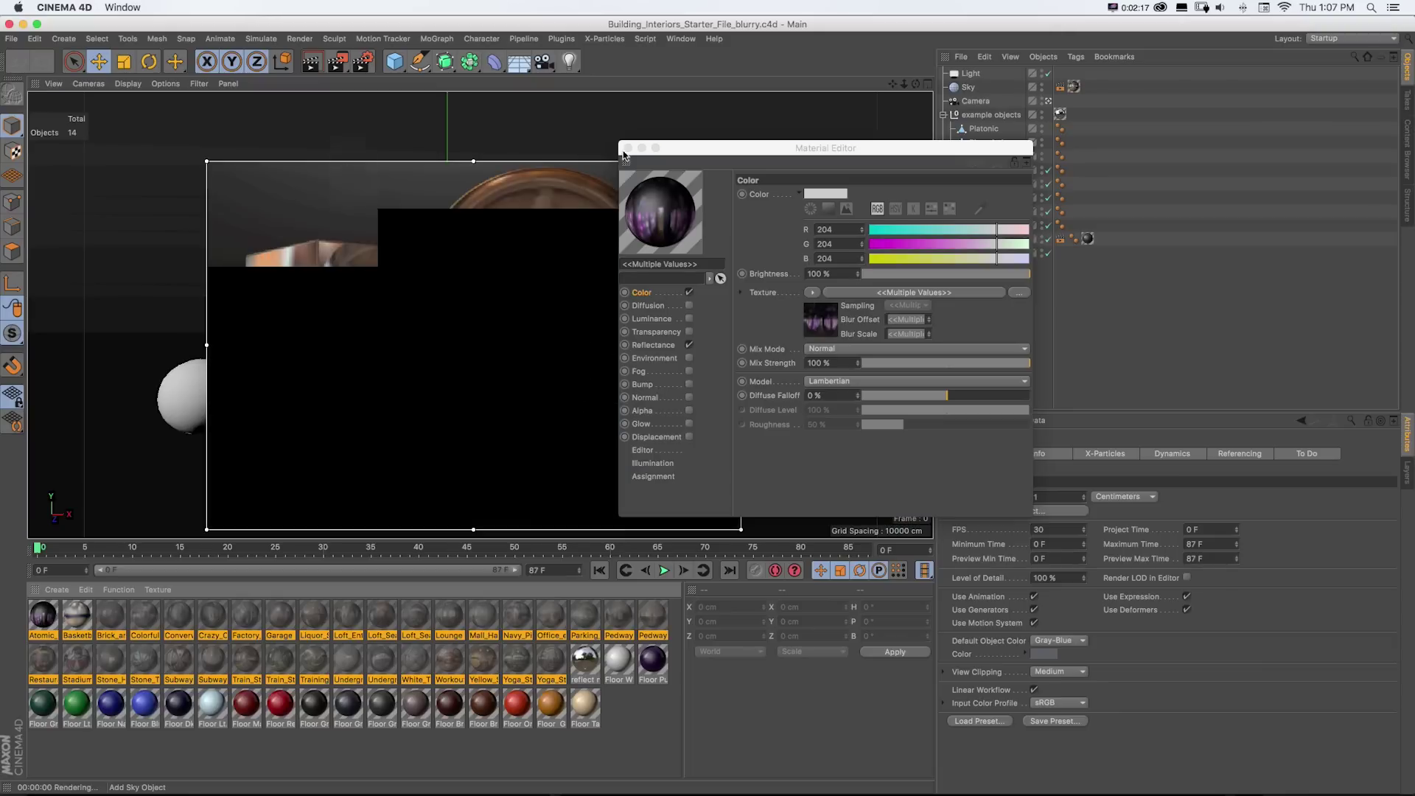
left_click(627, 149)
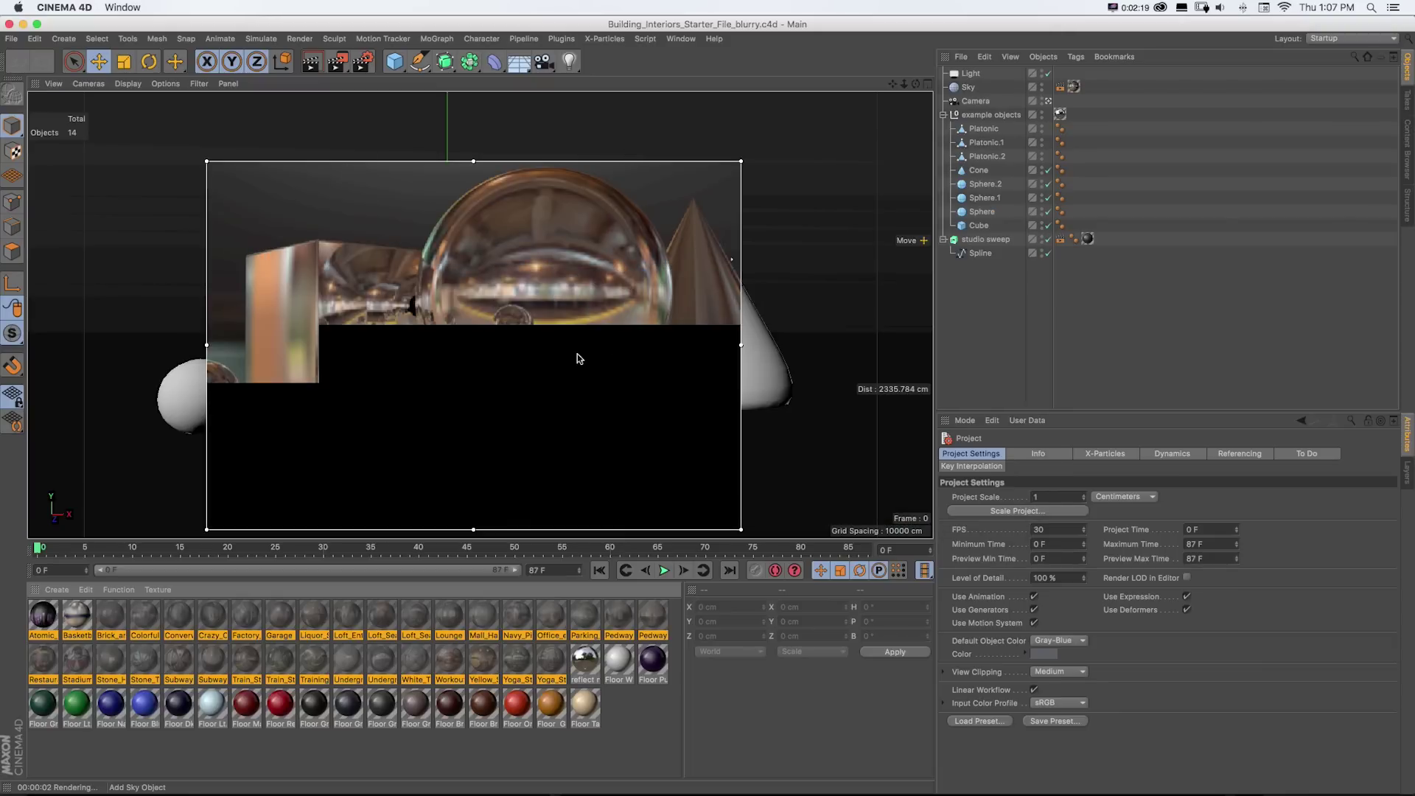
- Examine the Color texture and blur settings of the Convervatory_Entrance material in the blurry starter scene
double_click(182, 639)
left_click_drag(417, 102, 841, 225)
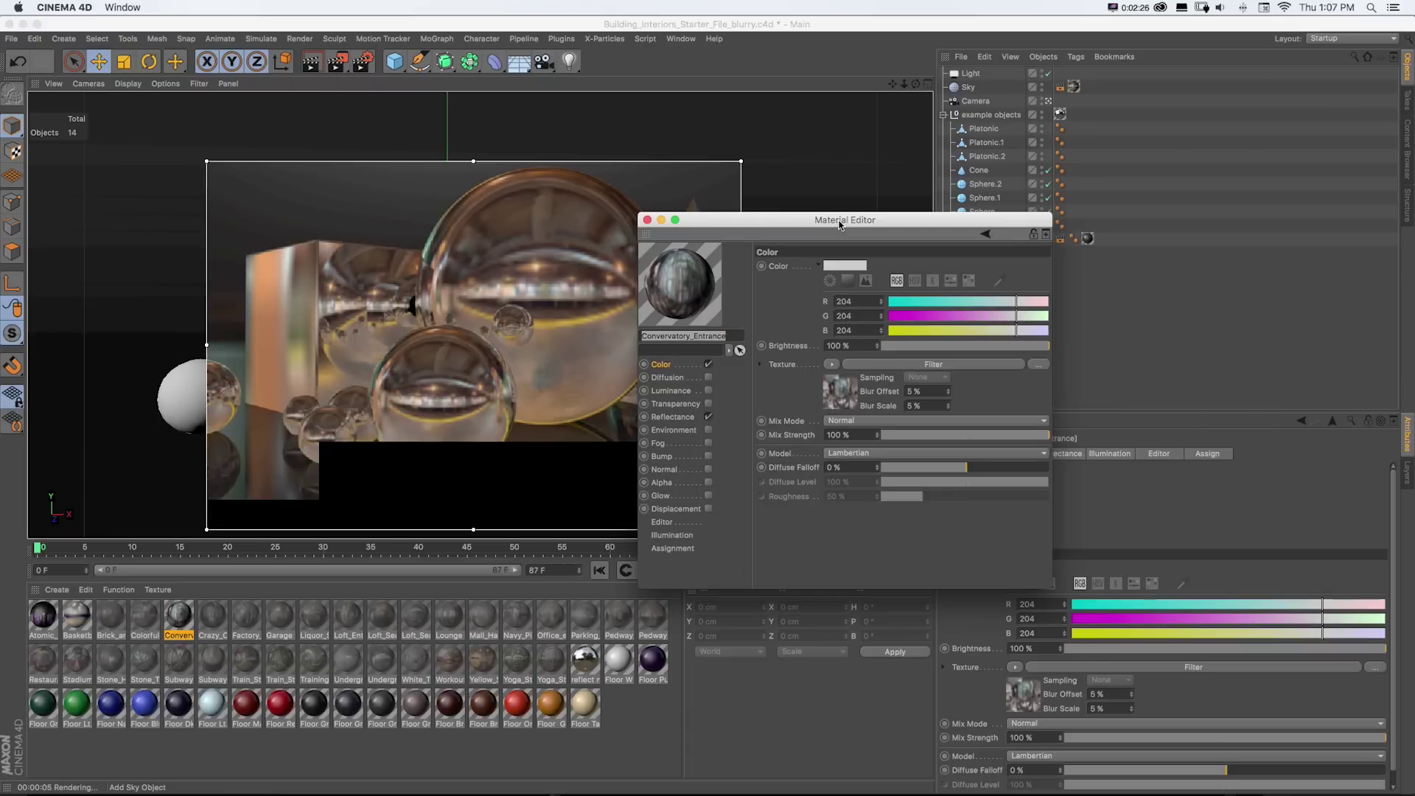
left_click_drag(840, 225, 819, 227)
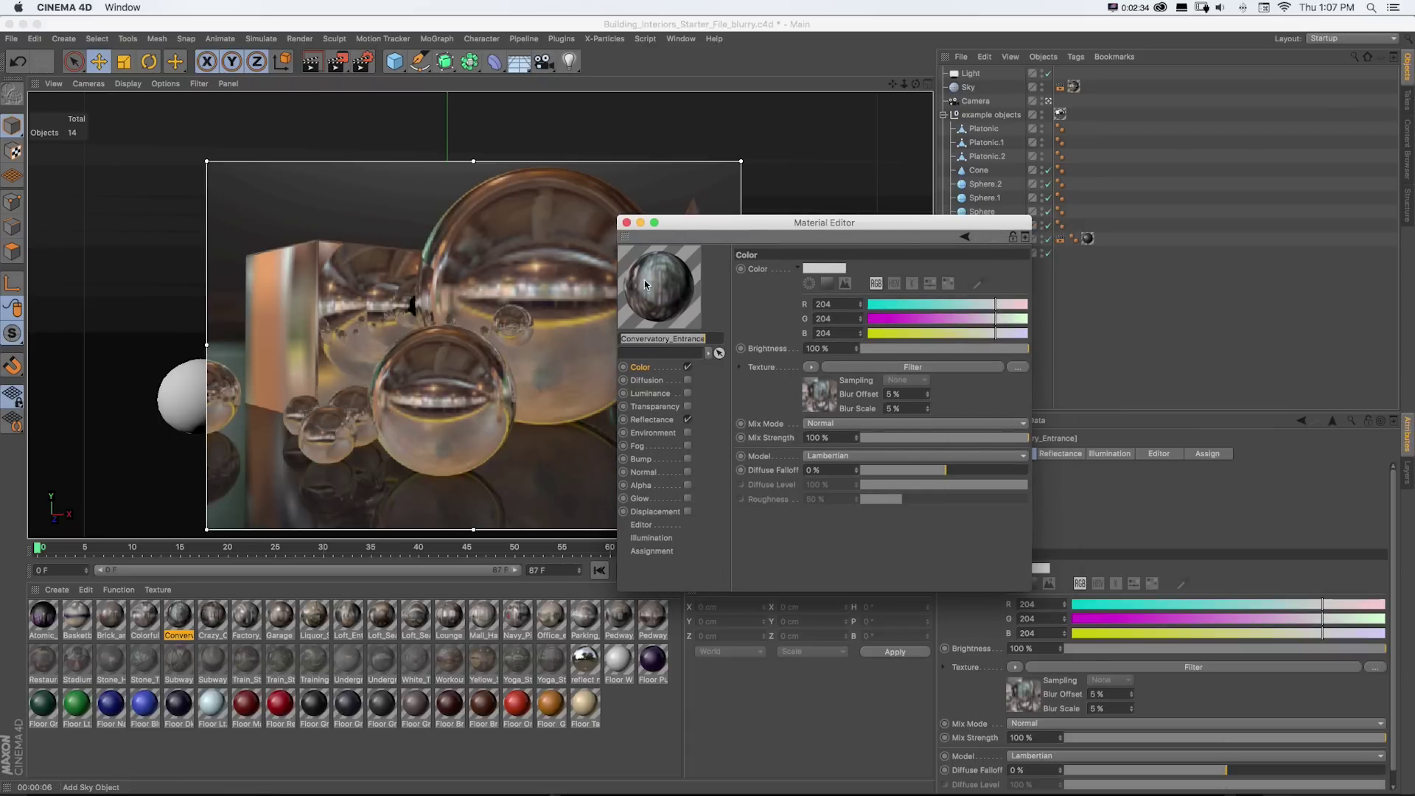
left_click_drag(645, 223, 785, 236)
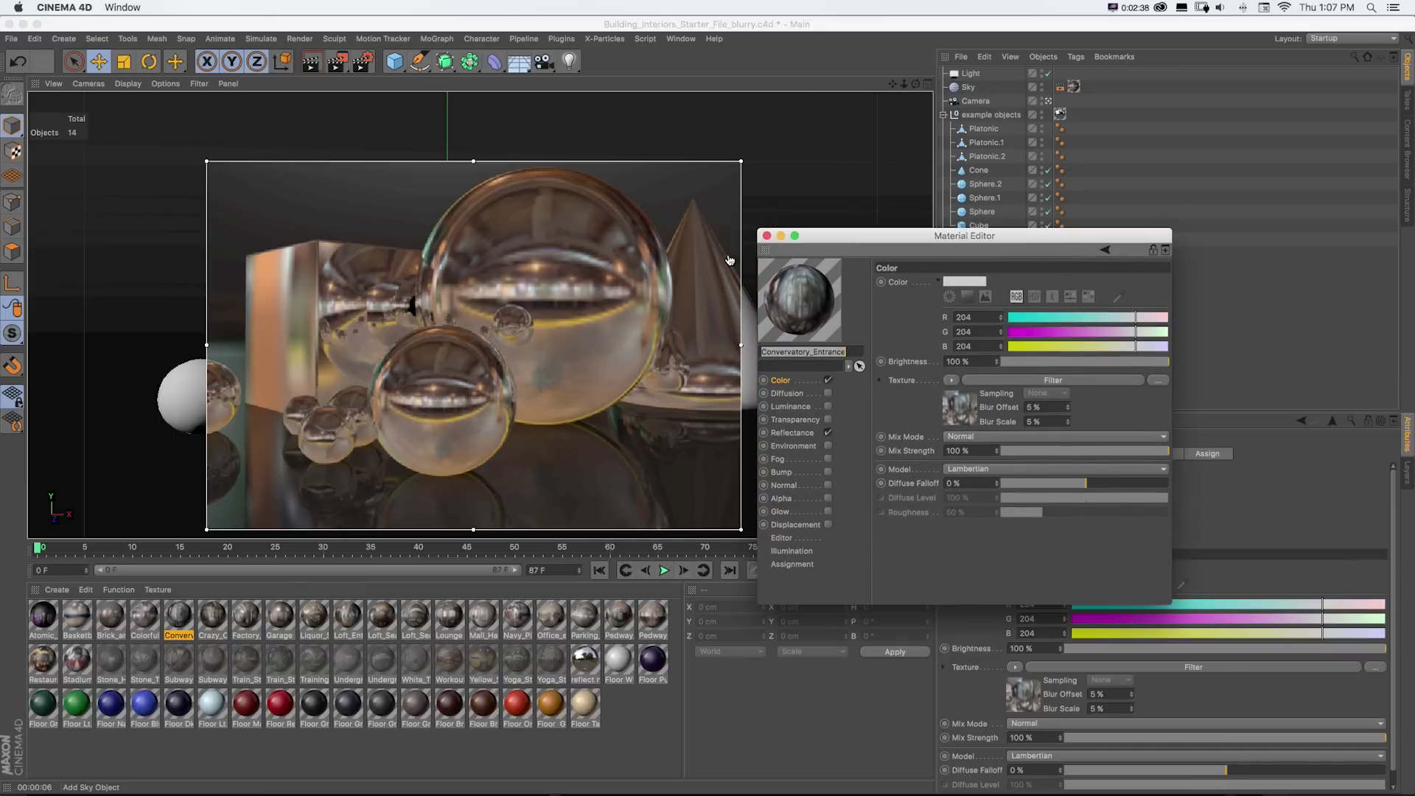
key("BackSpace")
left_click(623, 263)
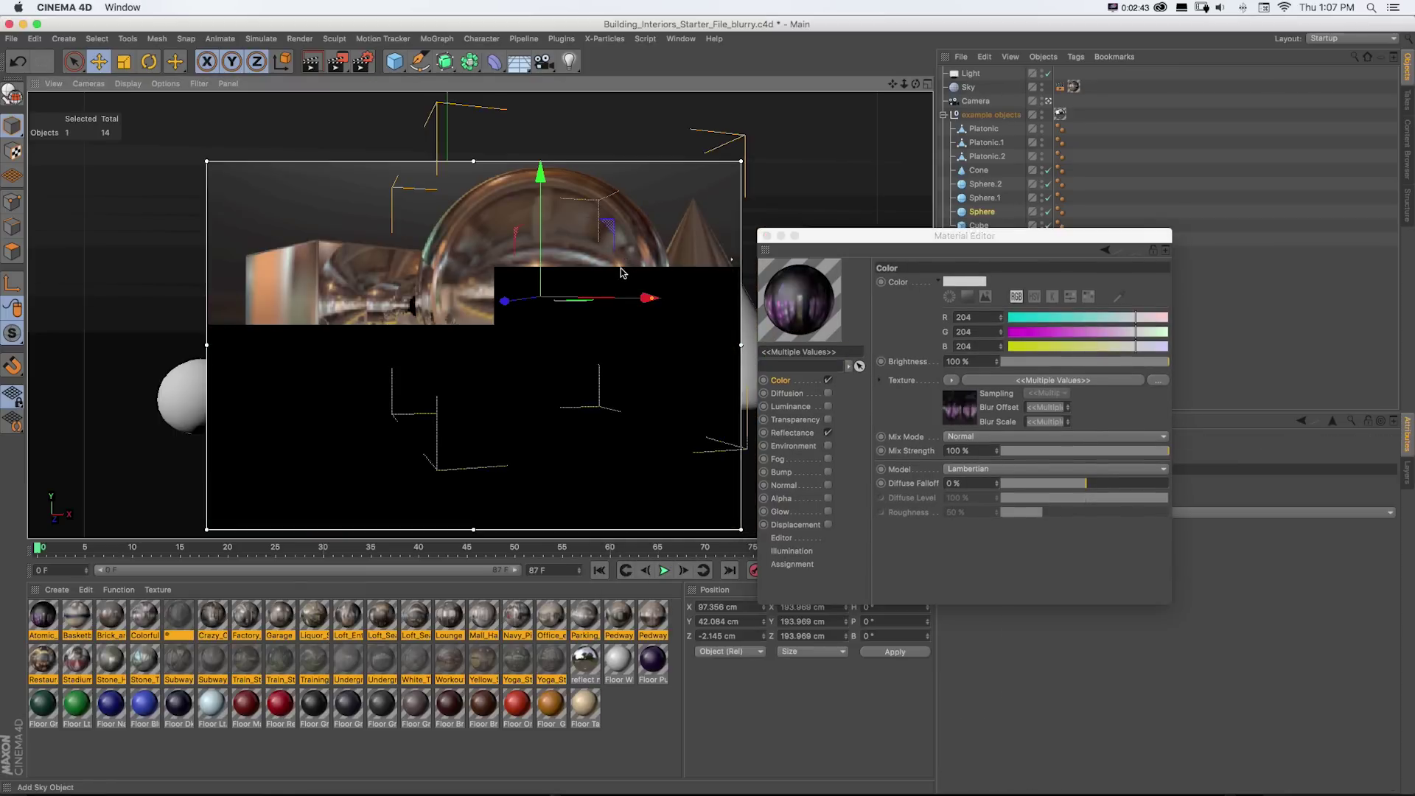
- Return to the Building_Interiors_Starter_File_MAIN.c4d project and set Train_Station_1's Blur Offset and Blur Scale to 0%
key("v")
mouse_move(588, 335)
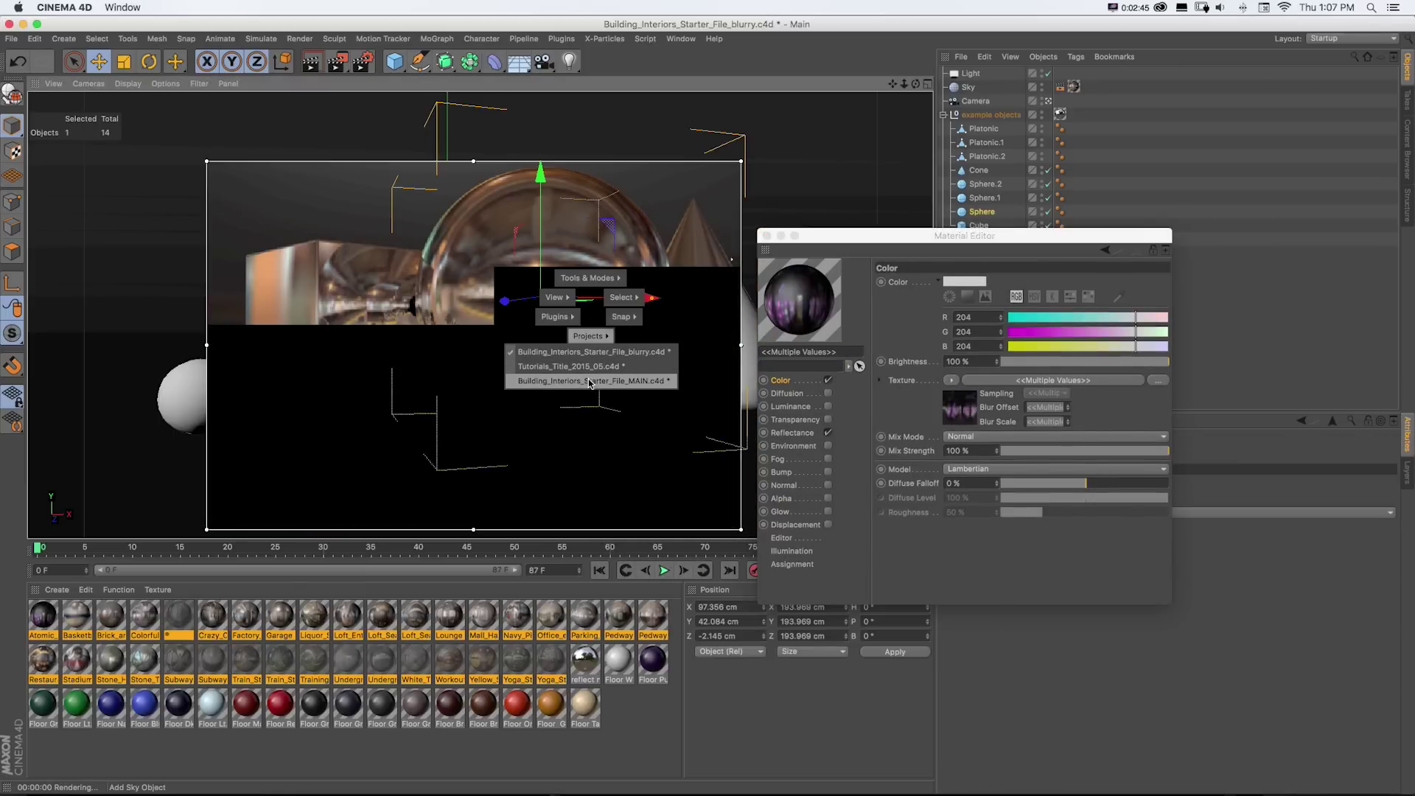
left_click(592, 380)
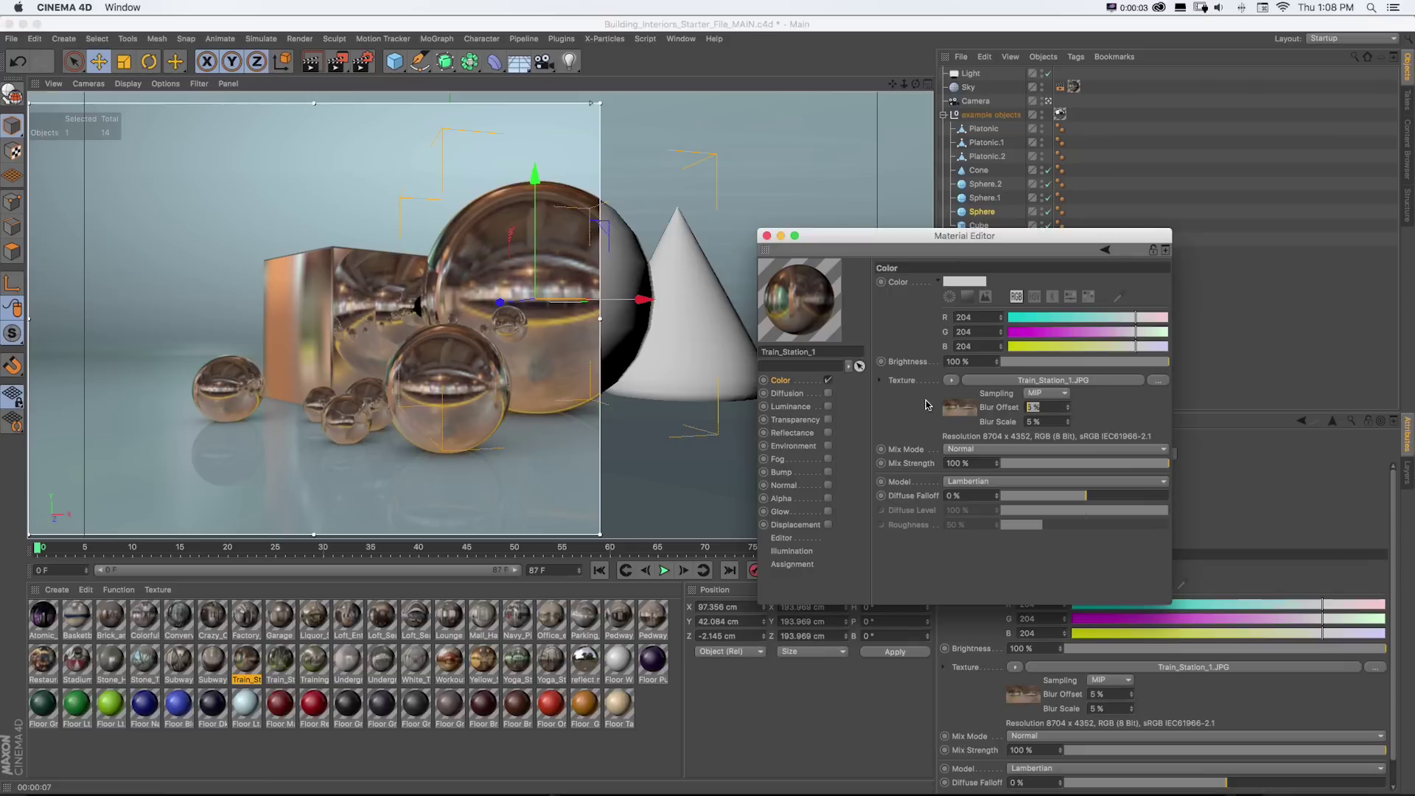
type("0")
key("Tab")
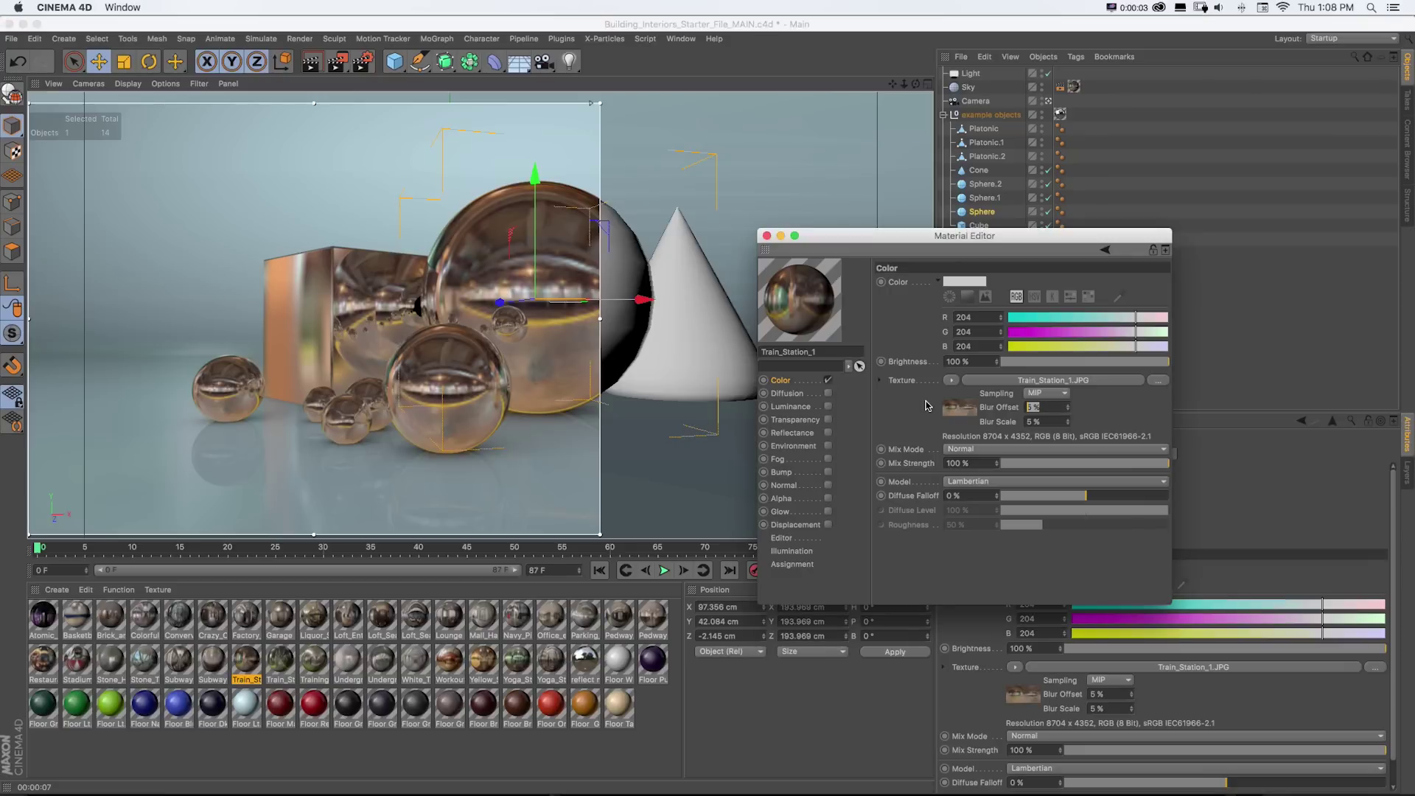
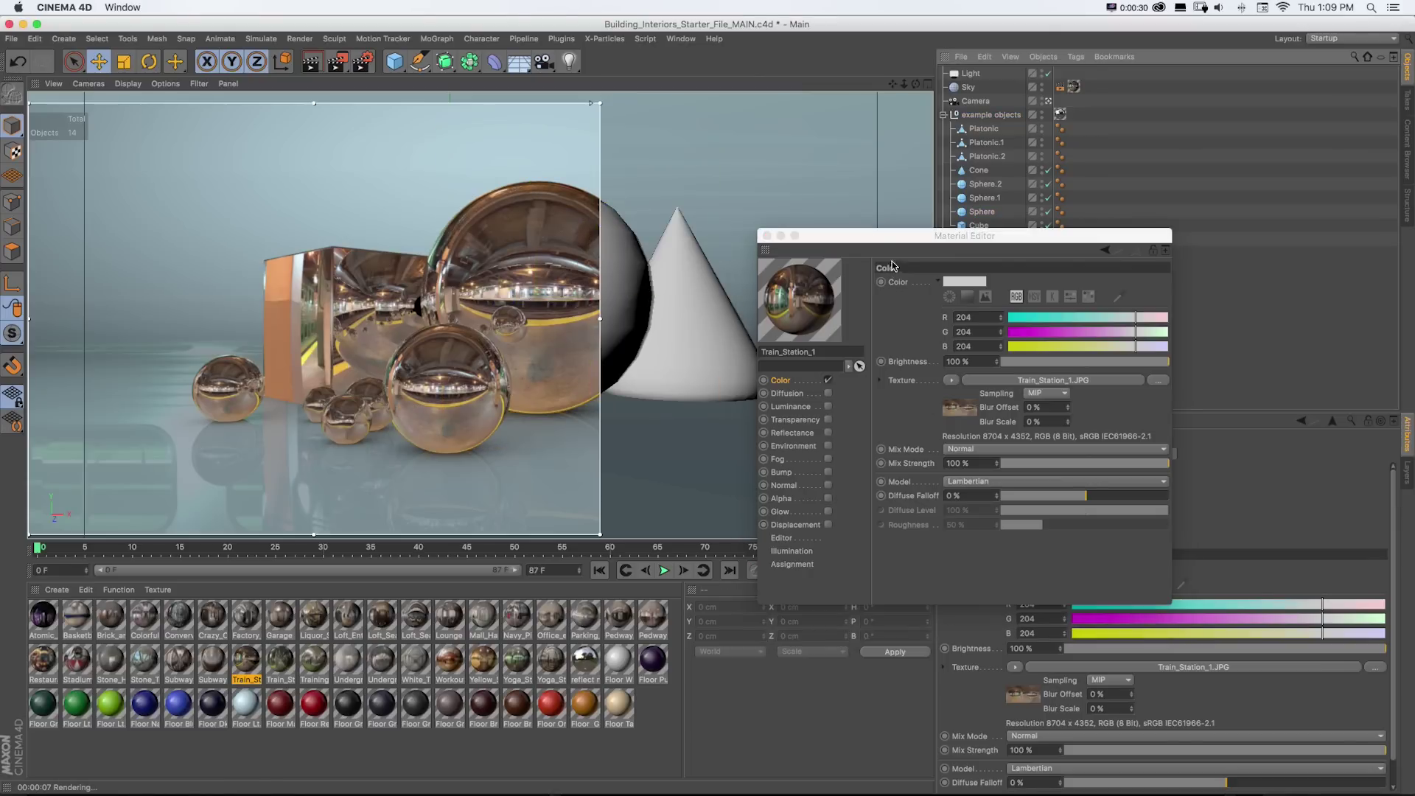
left_click_drag(871, 239, 824, 218)
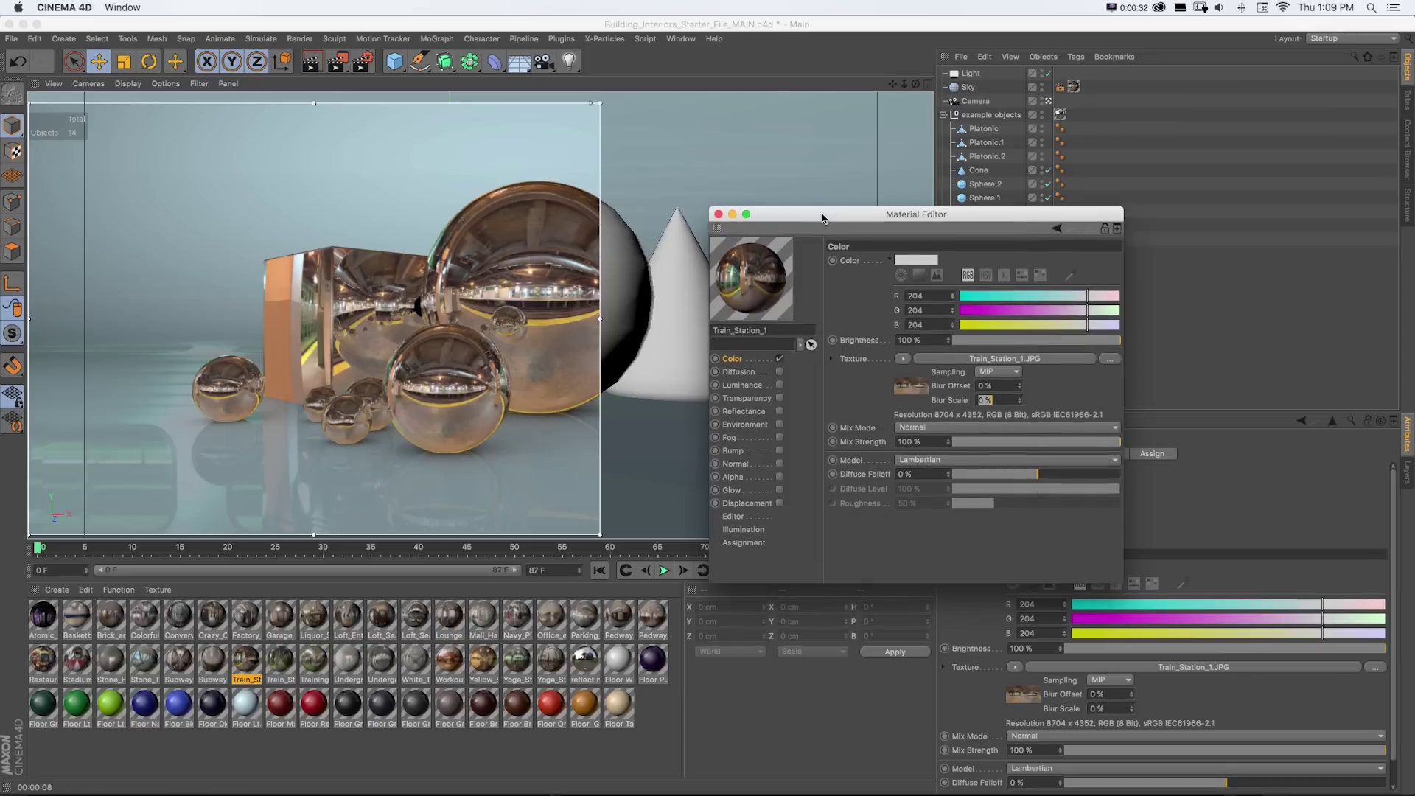
- Add a Filter shader over Train_Station_1.JPG in Train_Station_1's Color texture and review its properties in an enlarged Material Editor
left_click_drag(828, 216, 769, 216)
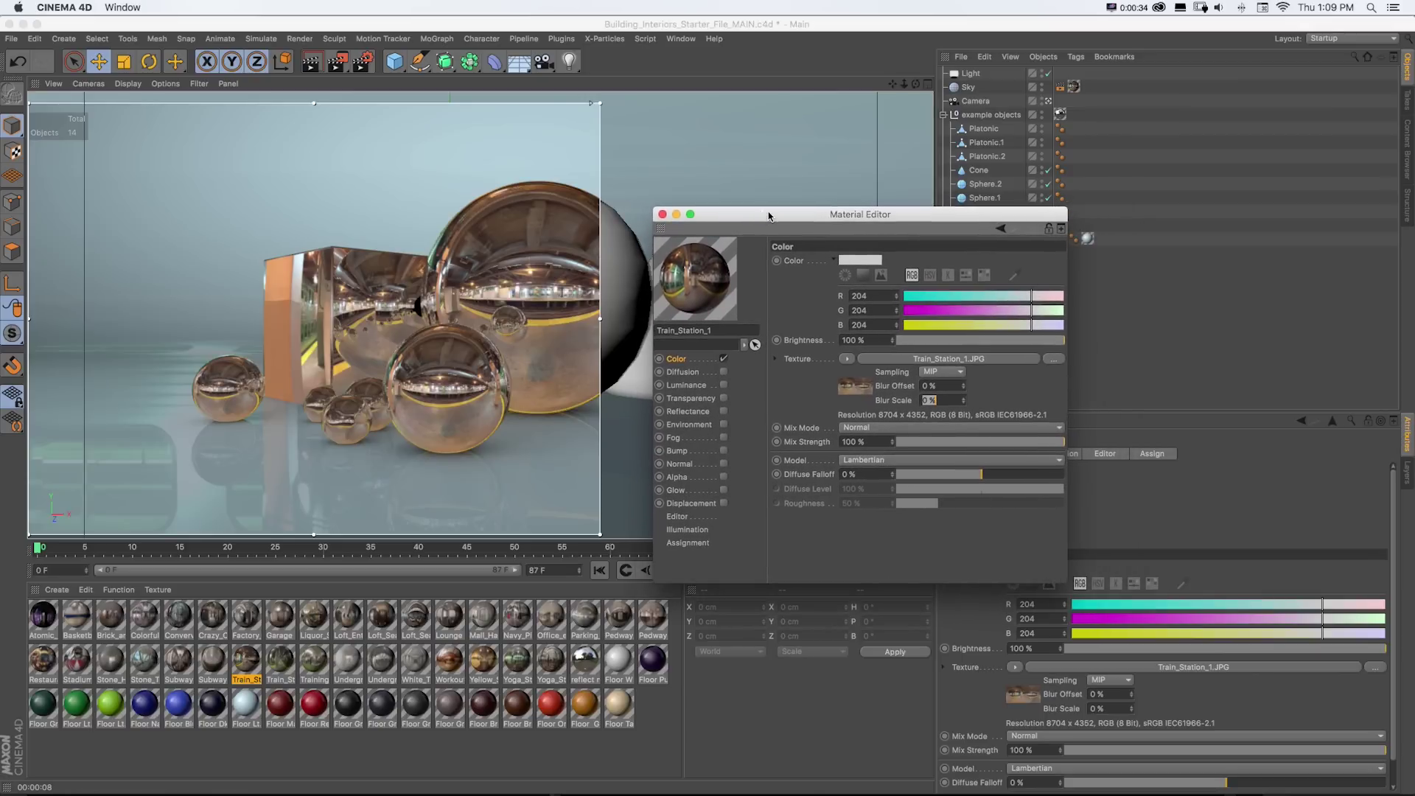
left_click(846, 359)
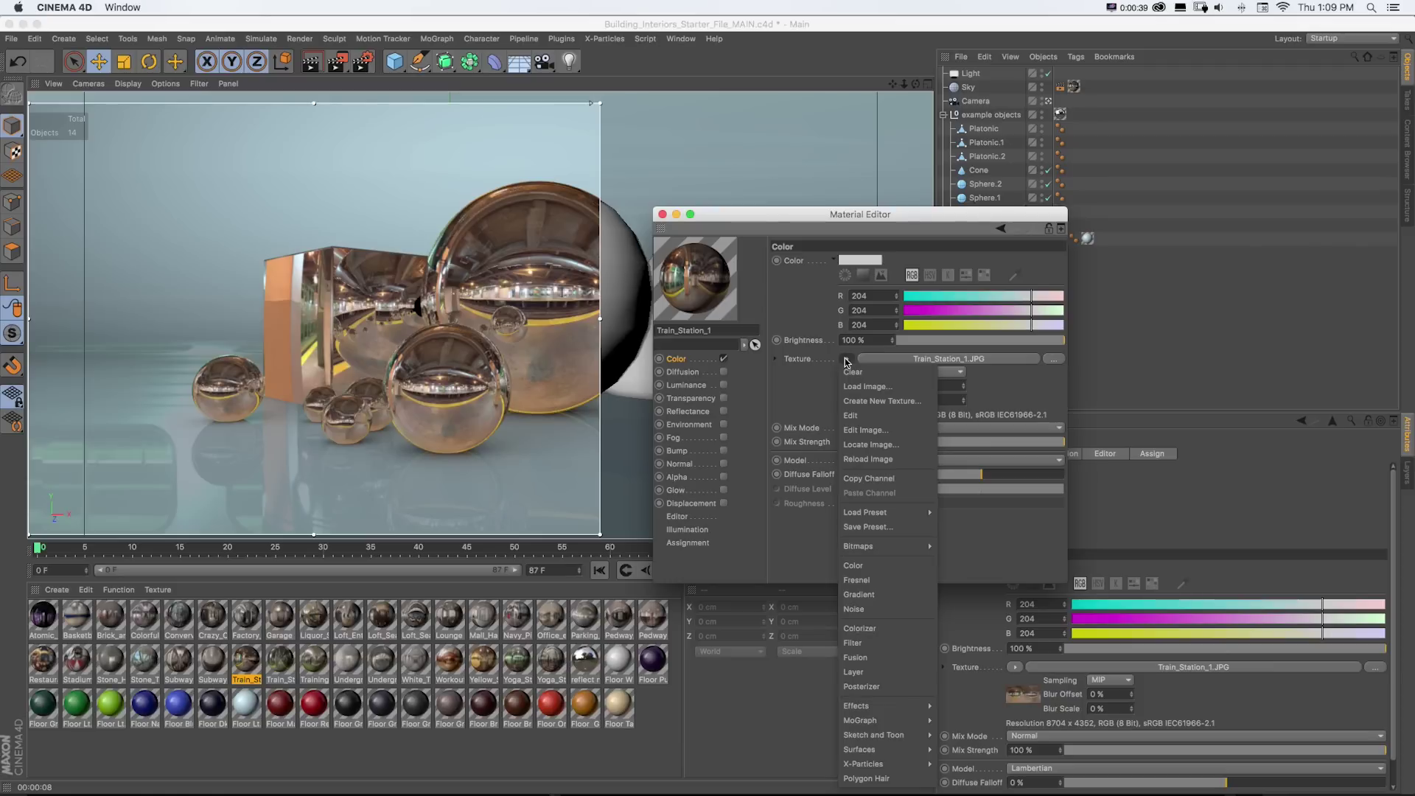
left_click(859, 644)
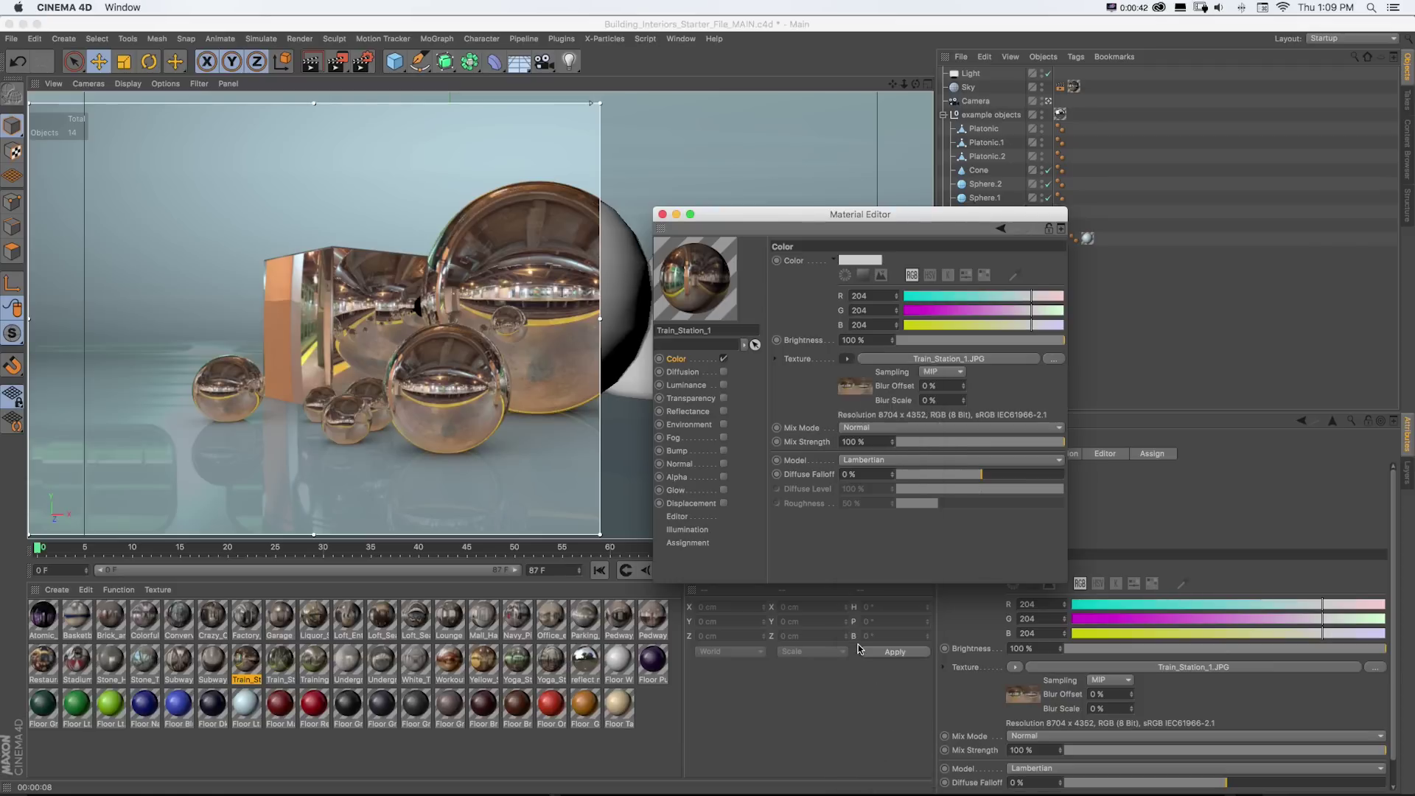
left_click(890, 358)
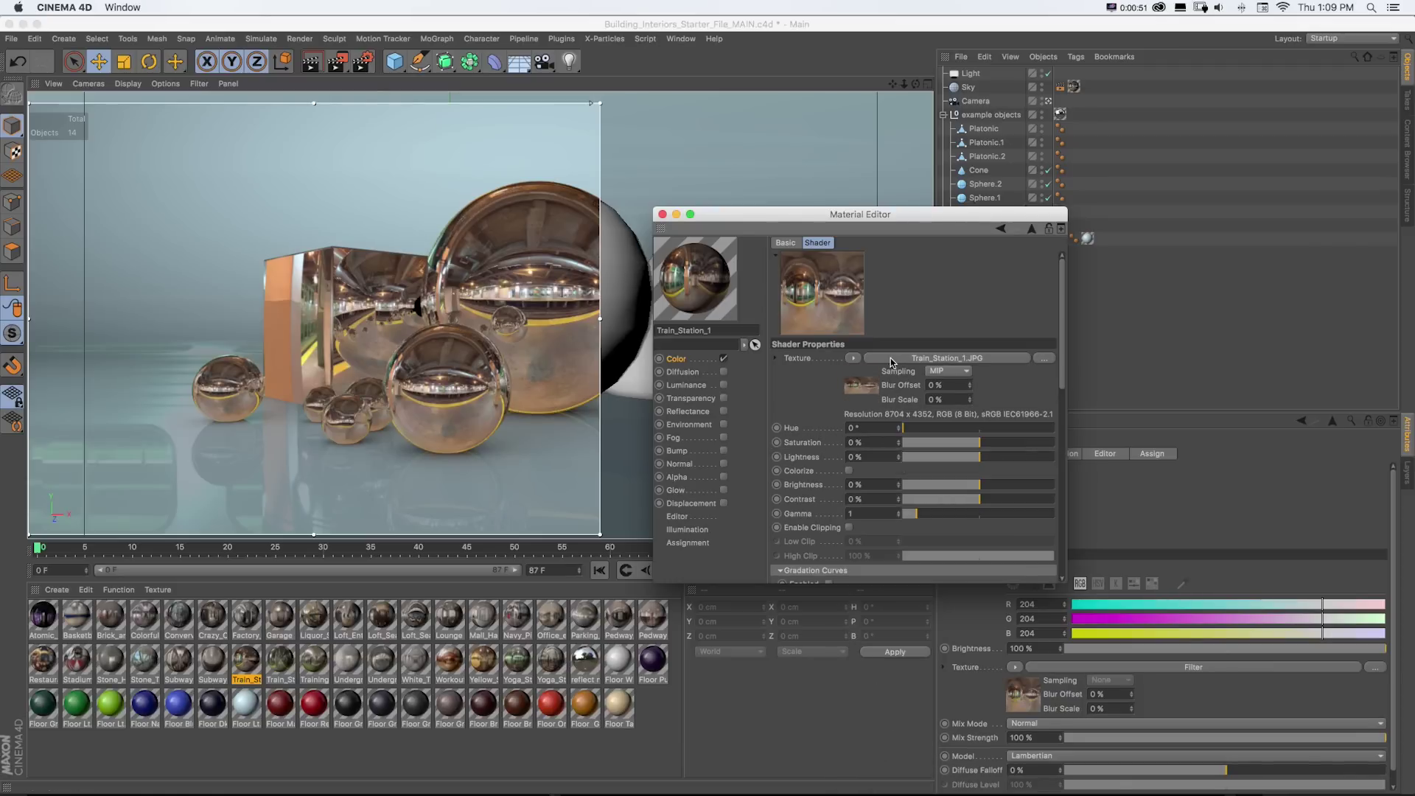
left_click_drag(808, 214, 793, 140)
left_click_drag(1051, 508, 1134, 733)
scroll(1128, 667, "down", 5)
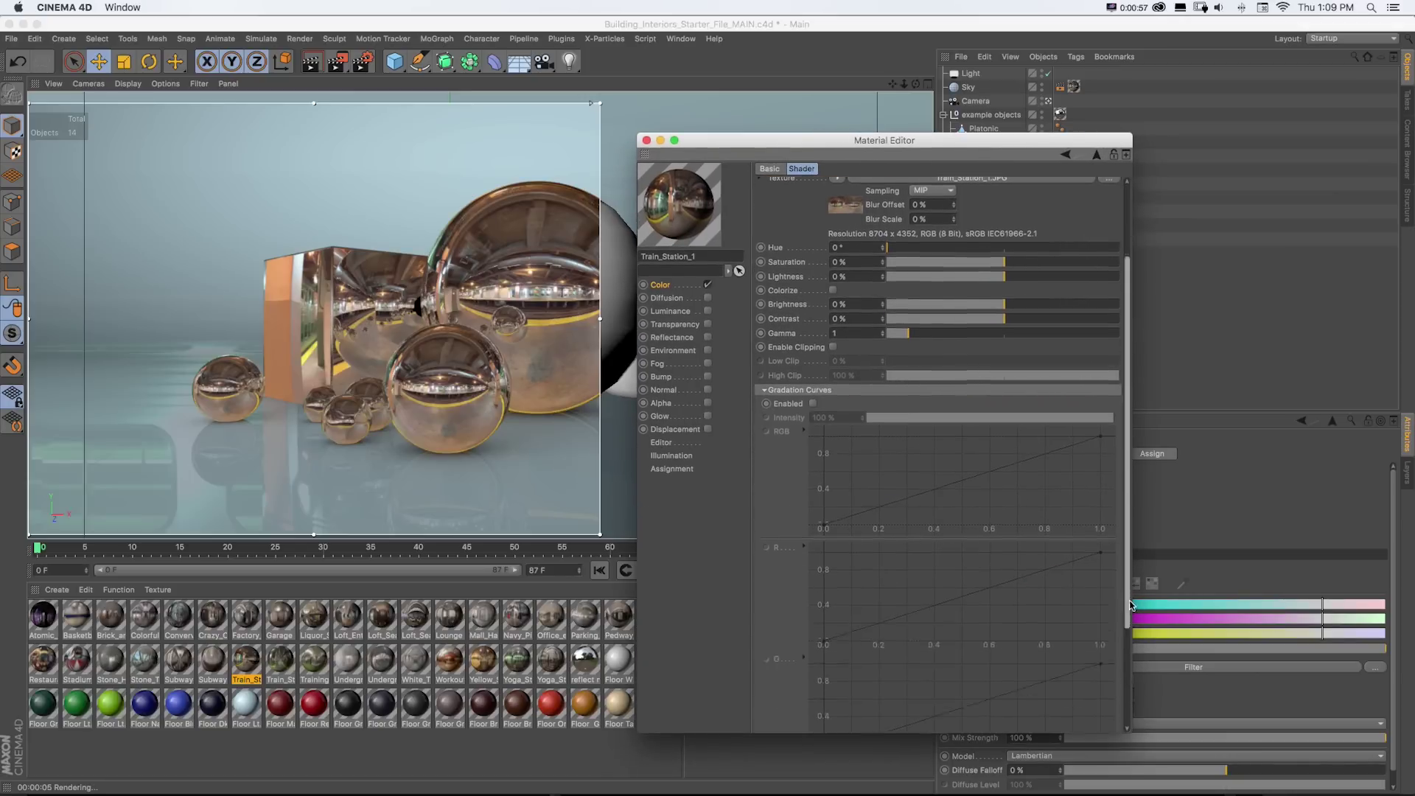
scroll(1127, 667, "up", 5)
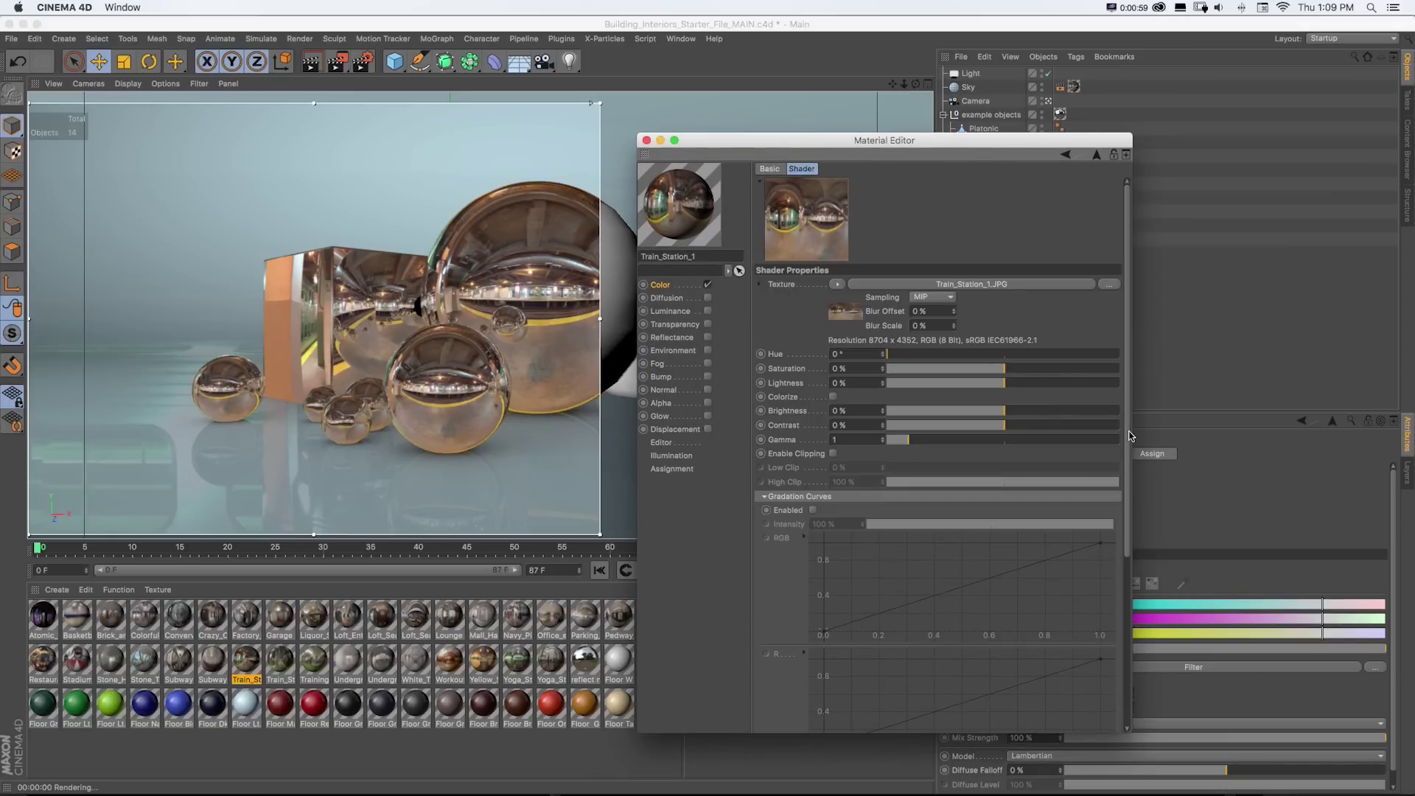
- Adjust the Filter shader to Hue 56°, Saturation -17%, Contrast 17% and Gamma 1.22
left_click_drag(882, 368, 885, 373)
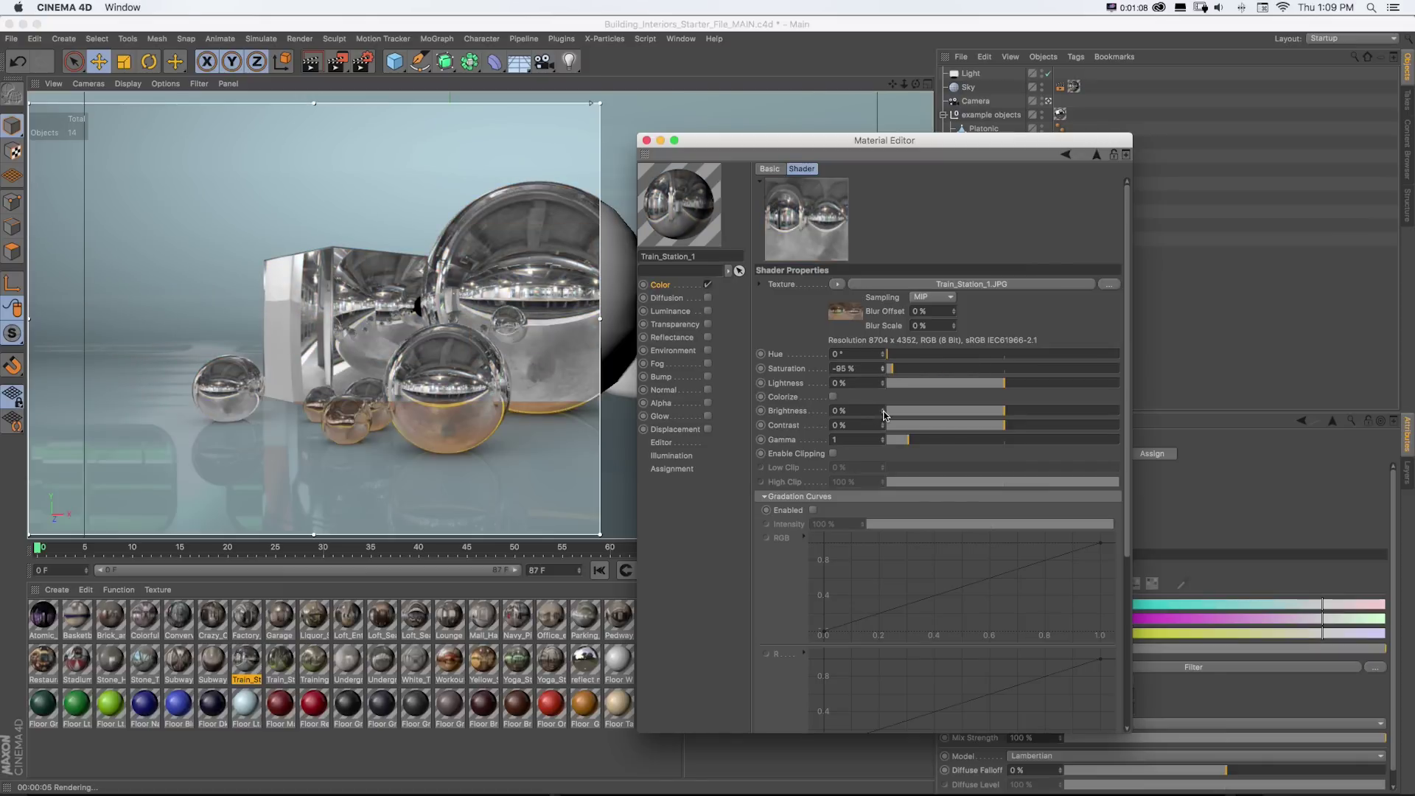
left_click_drag(881, 423, 884, 441)
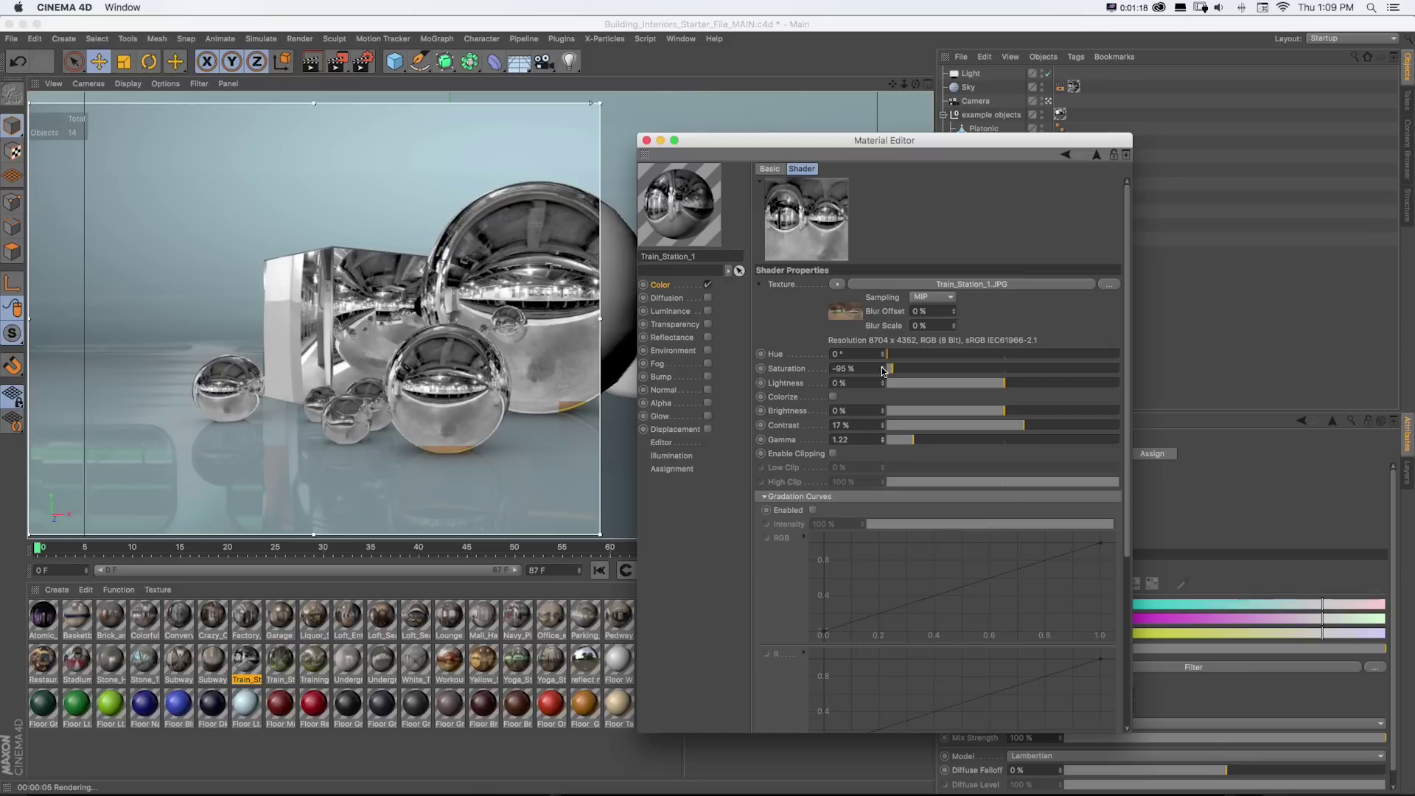
mouse_move(884, 371)
left_mouse_down()
mouse_move(882, 341)
mouse_move(881, 357)
left_mouse_up()
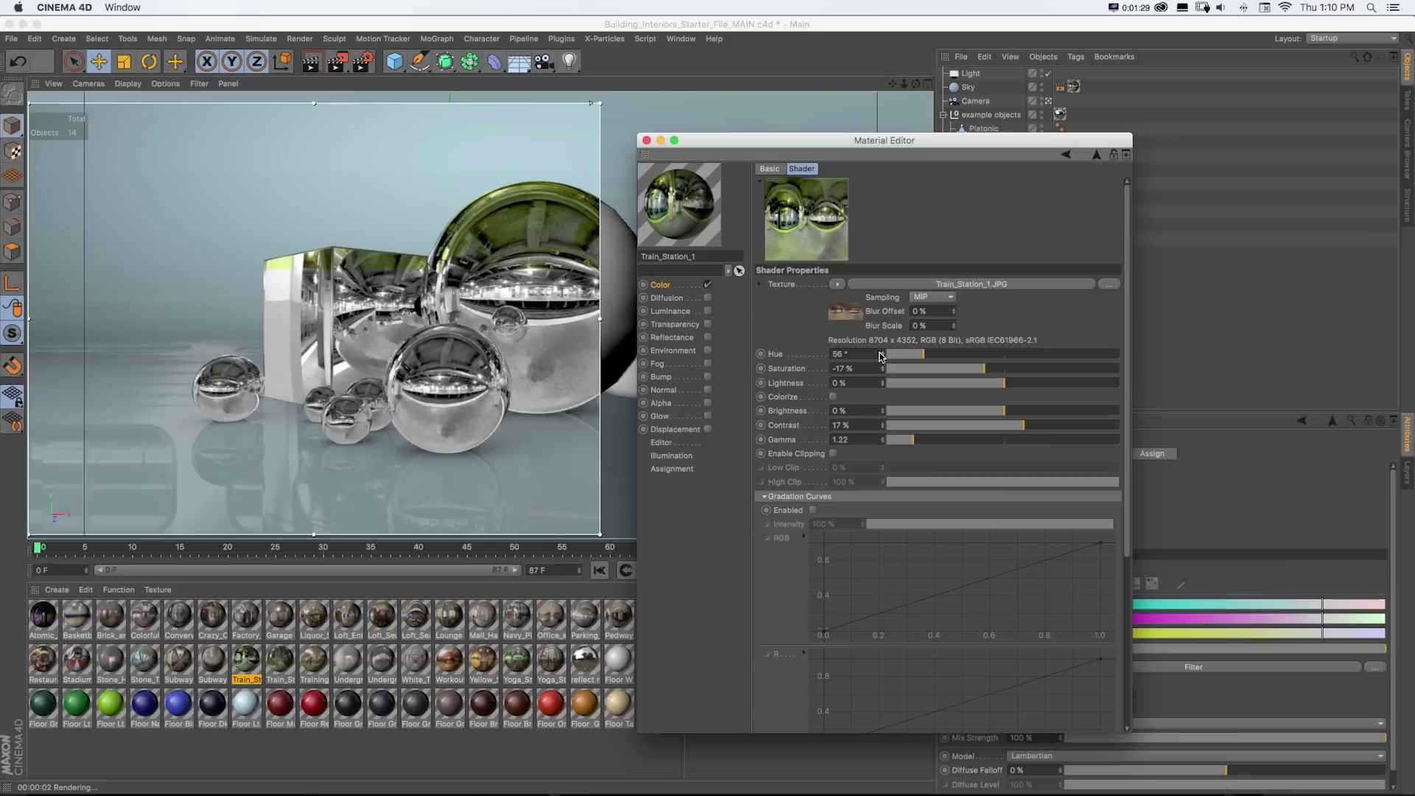
- Set the Blur Offset and Blur Scale of the image inside the Filter shader to 3%, keeping the render in view
double_click(921, 311)
type("3")
key("Tab")
type("3")
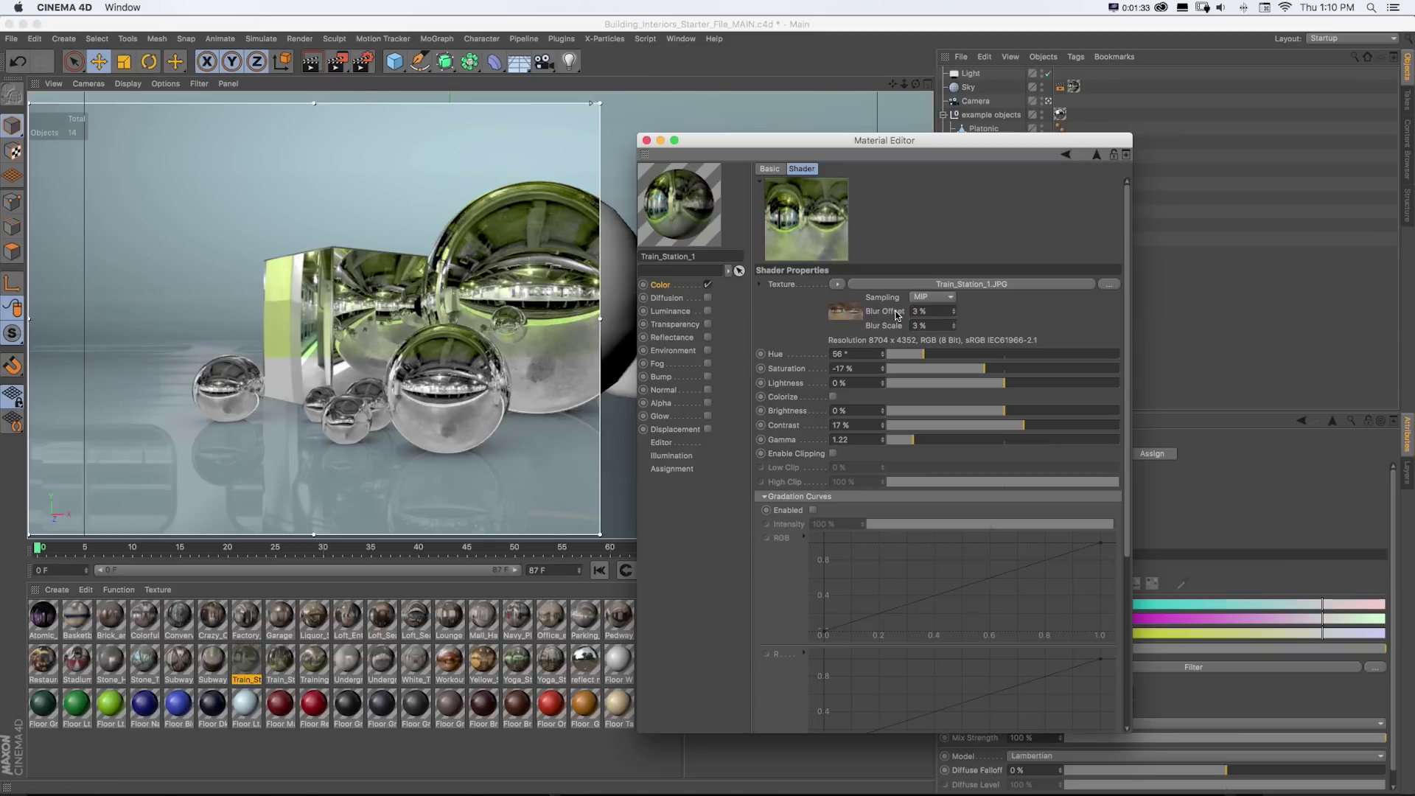
key("Return")
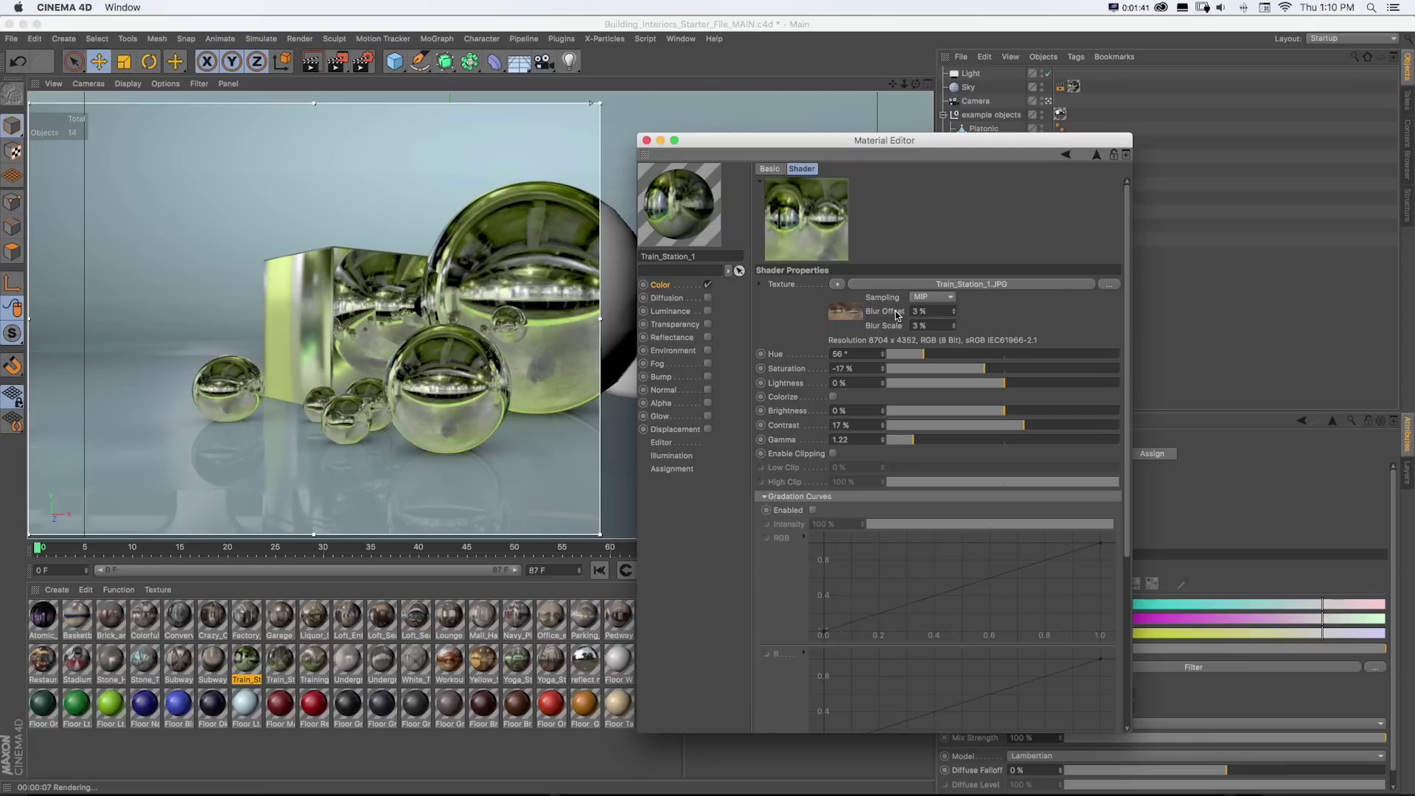
left_click_drag(749, 141, 791, 139)
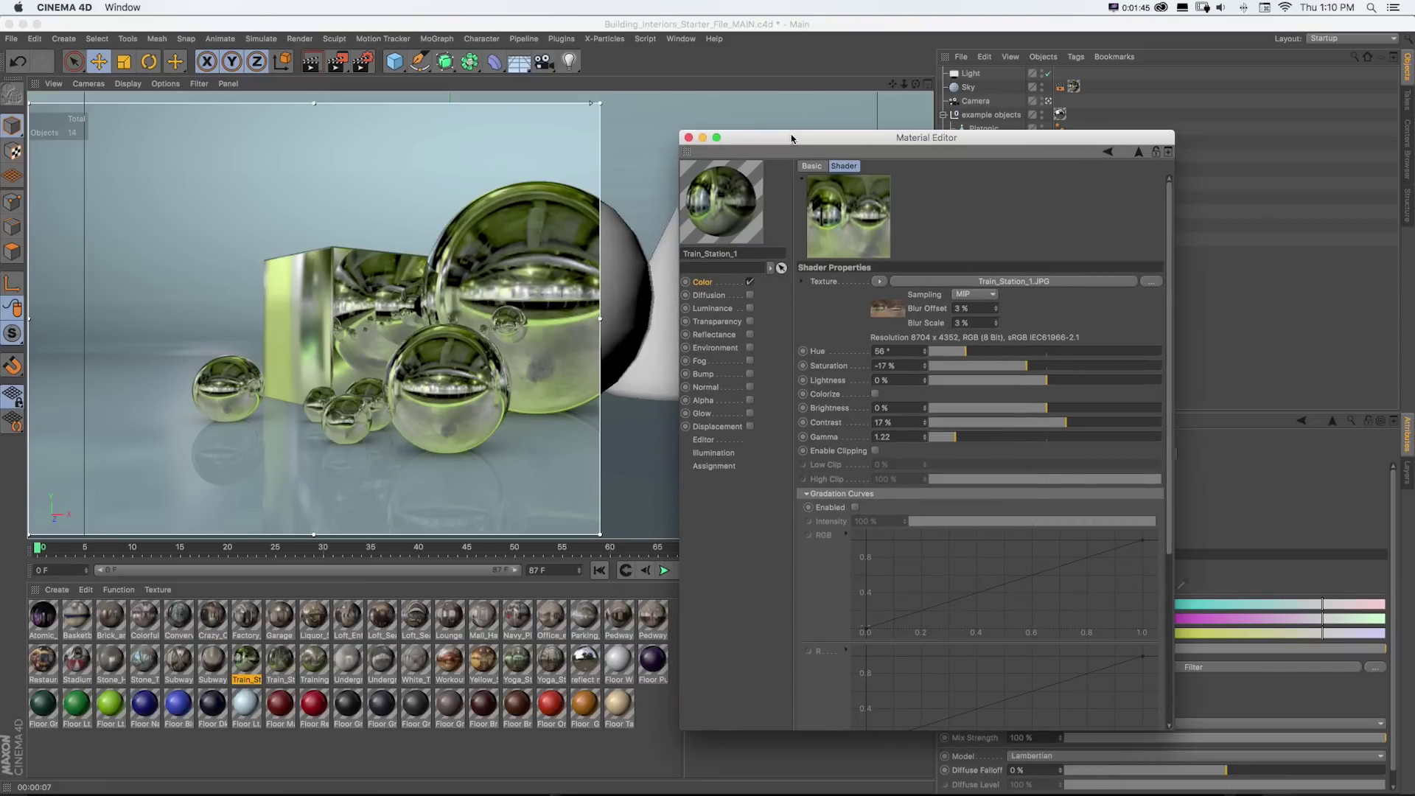
left_click_drag(791, 139, 779, 127)
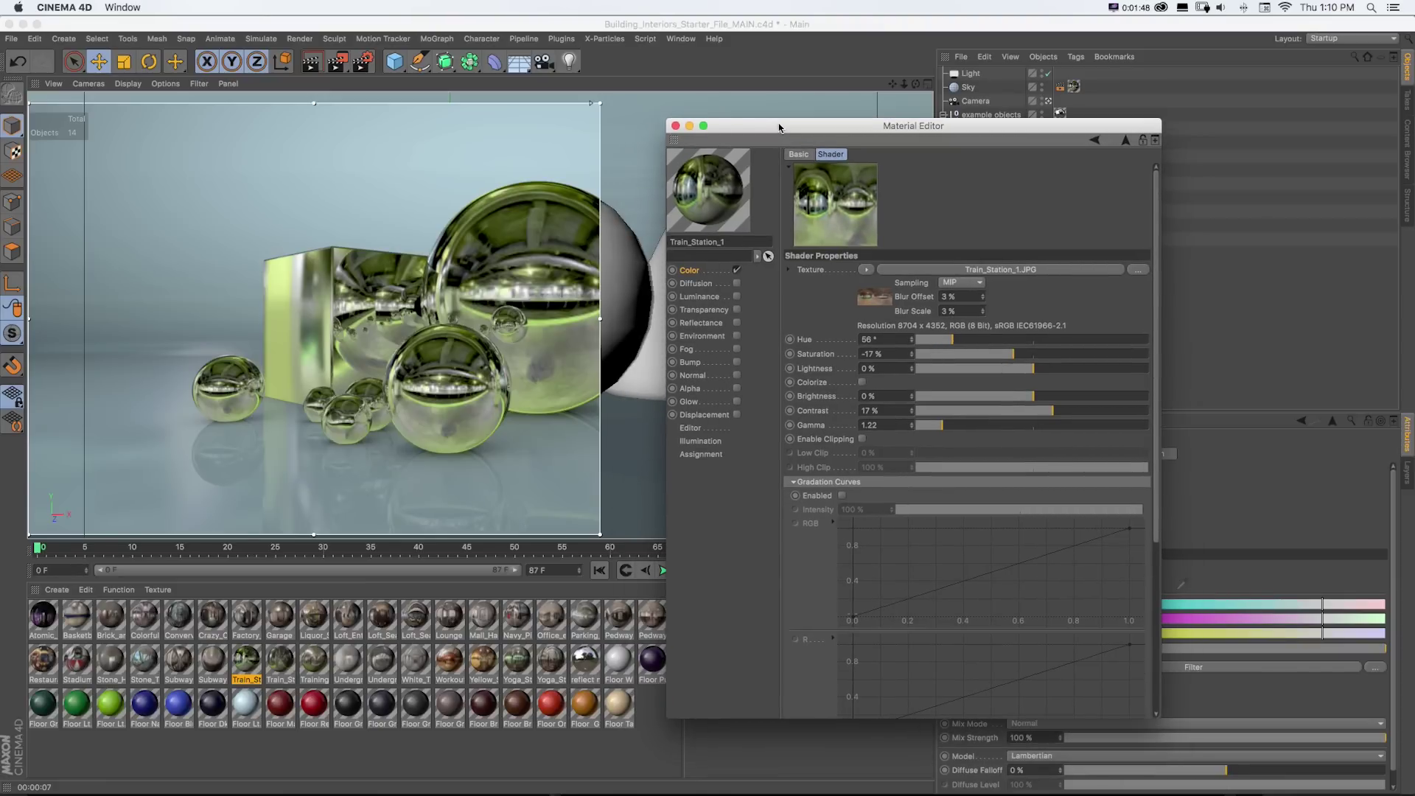
- Revert Train_Station_1's Color texture to the plain Train_Station_1.JPG image without the Filter adjustments
left_click(697, 271)
left_click(860, 270)
left_click(867, 297)
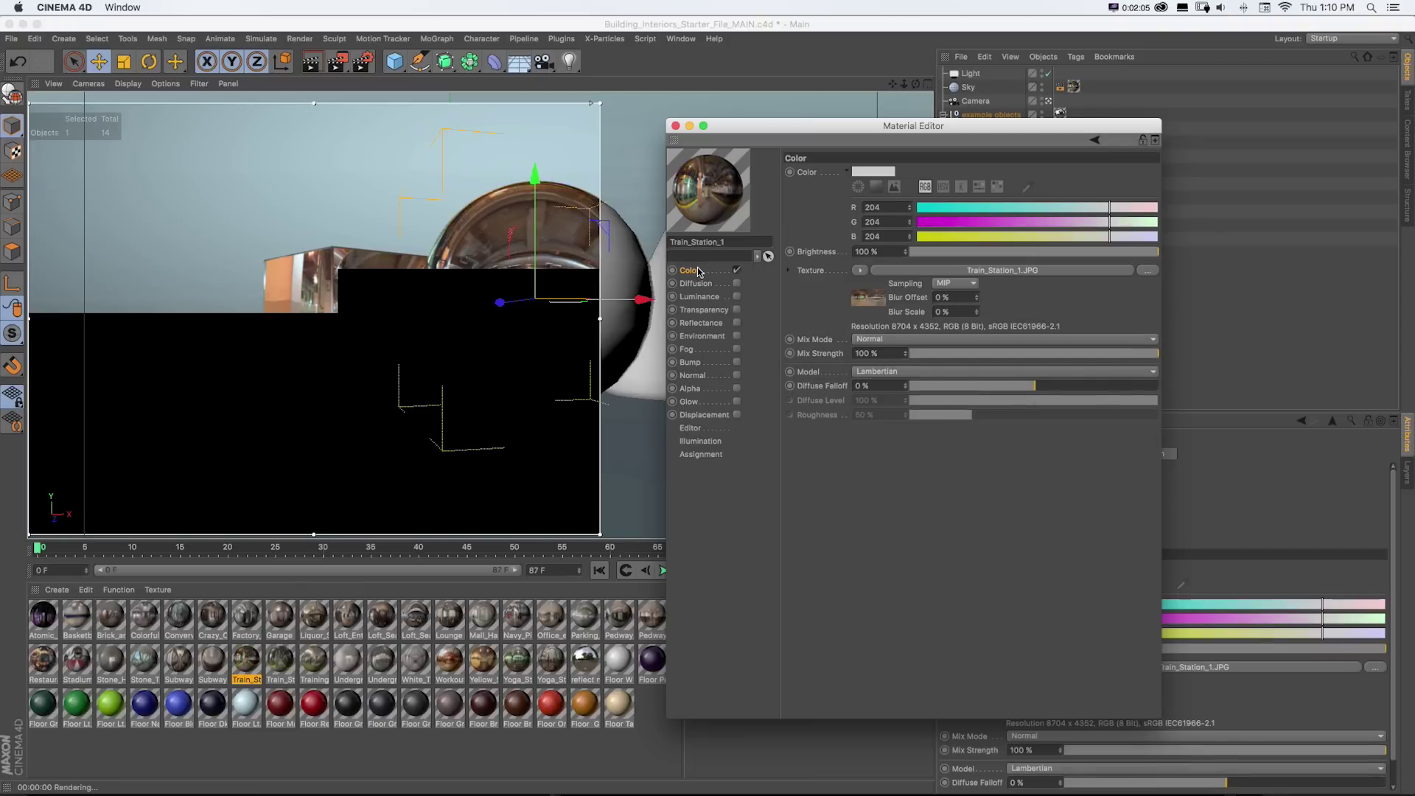
- Wrap Train_Station_1's Color texture in a Filter shader with default settings, view its shader properties and close the Material Editor
left_click(860, 271)
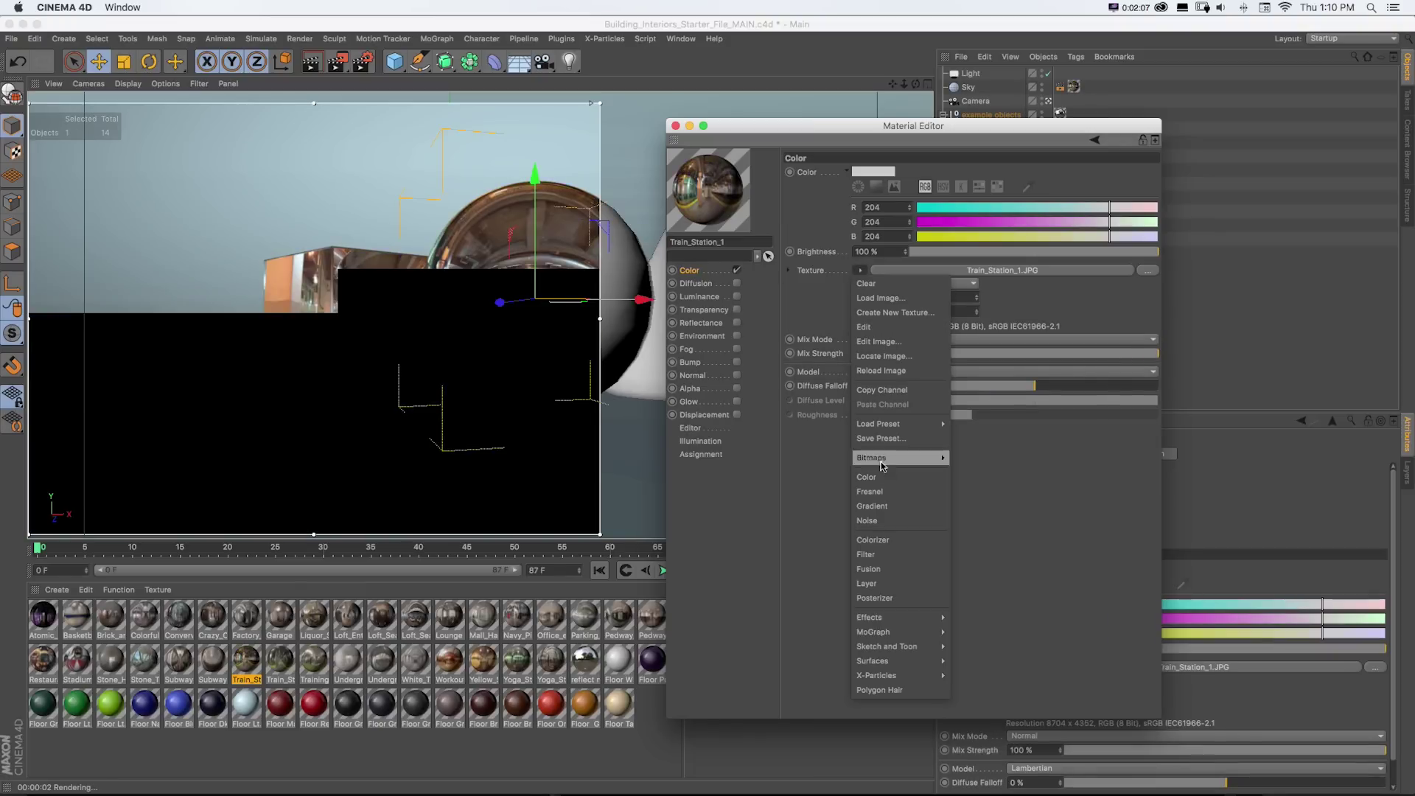
left_click(877, 556)
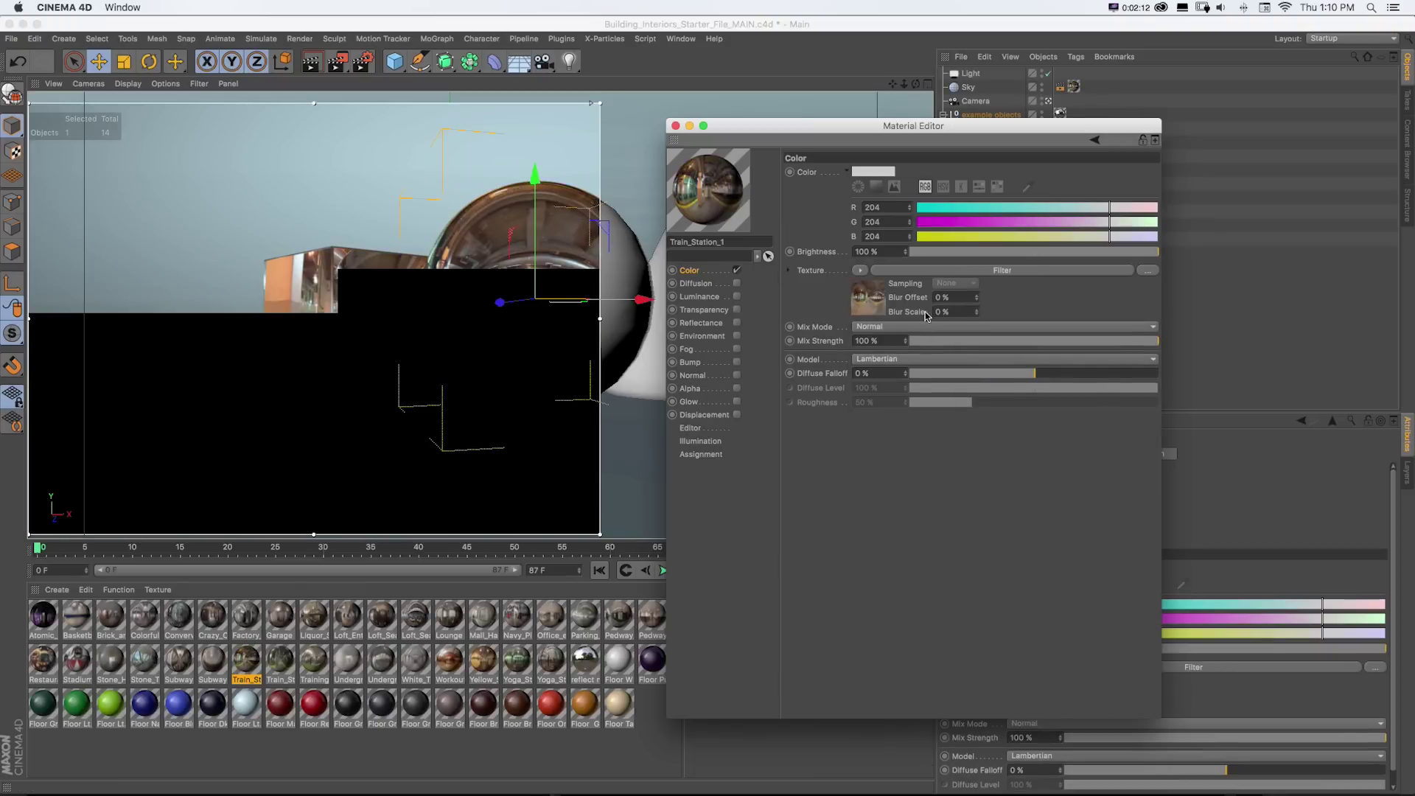
left_click(918, 271)
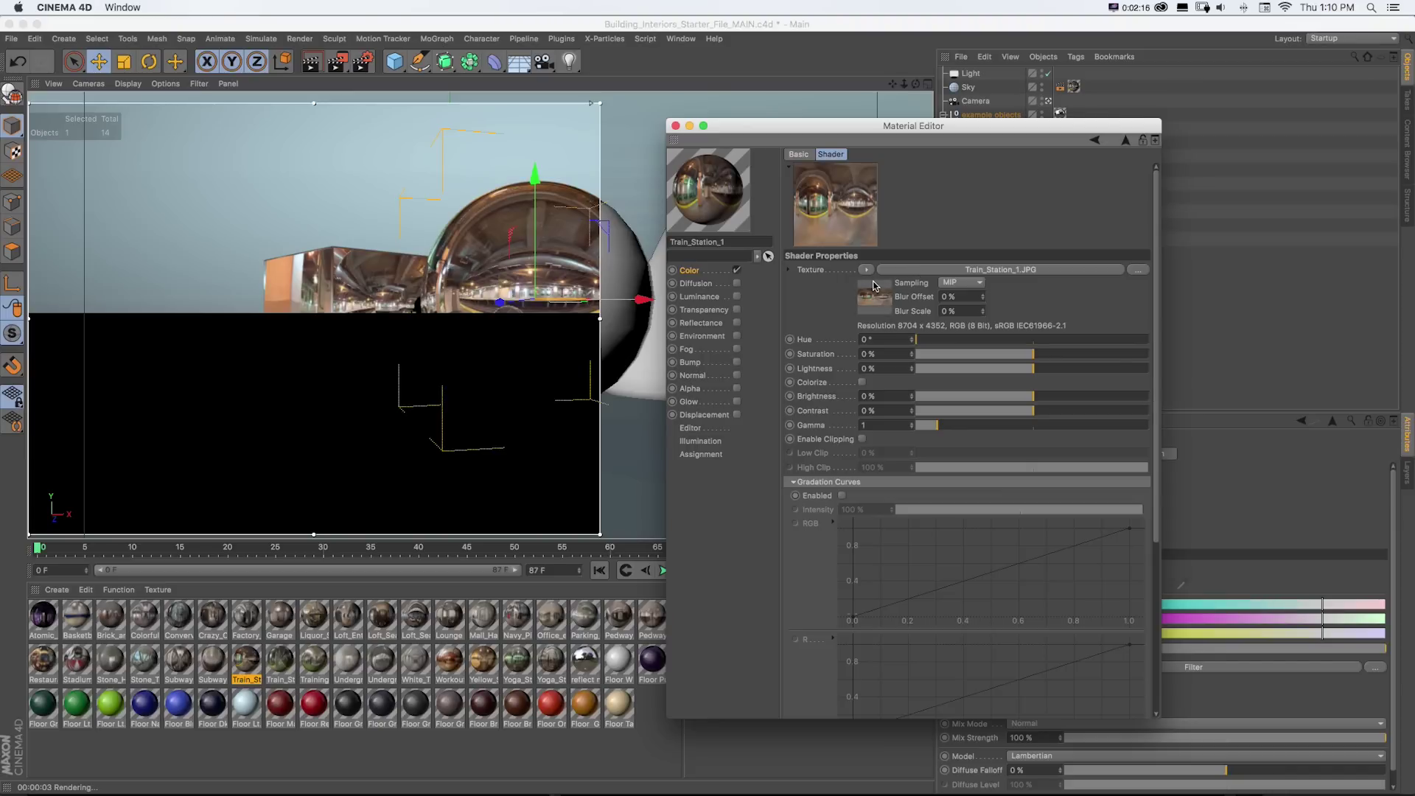
left_click_drag(740, 129, 701, 129)
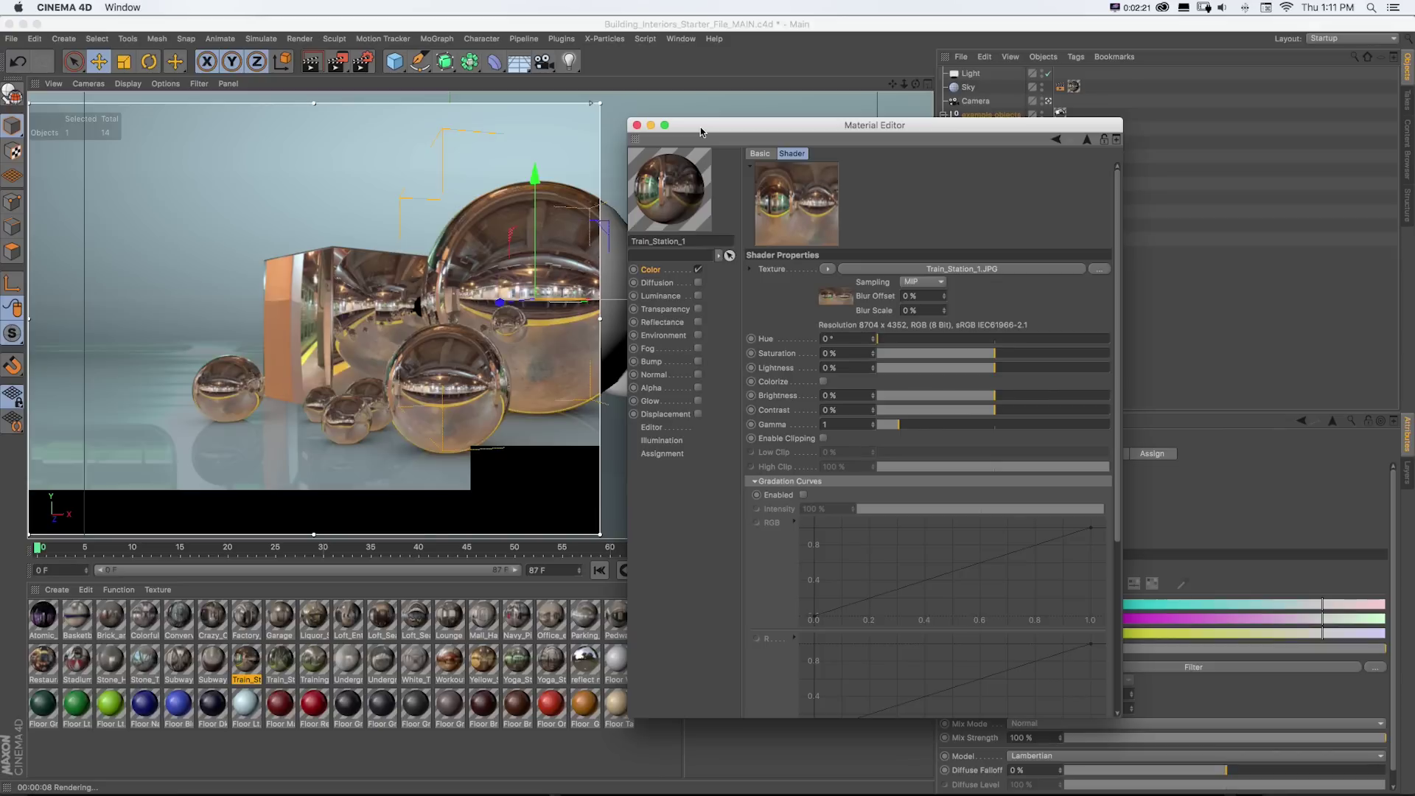
left_click(657, 129)
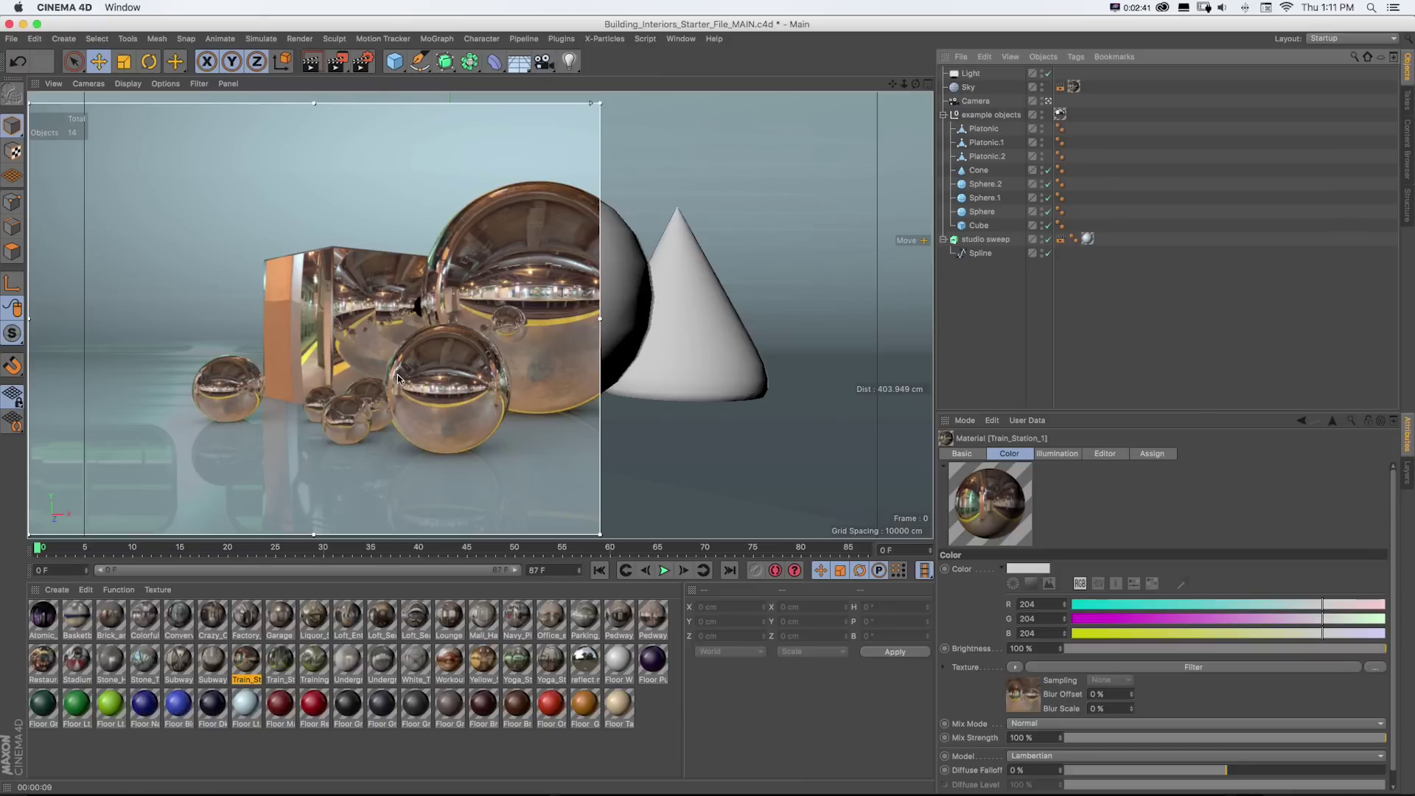
- Delete the Sky object and the reflect material's texture tag from the example objects group
left_click(967, 88)
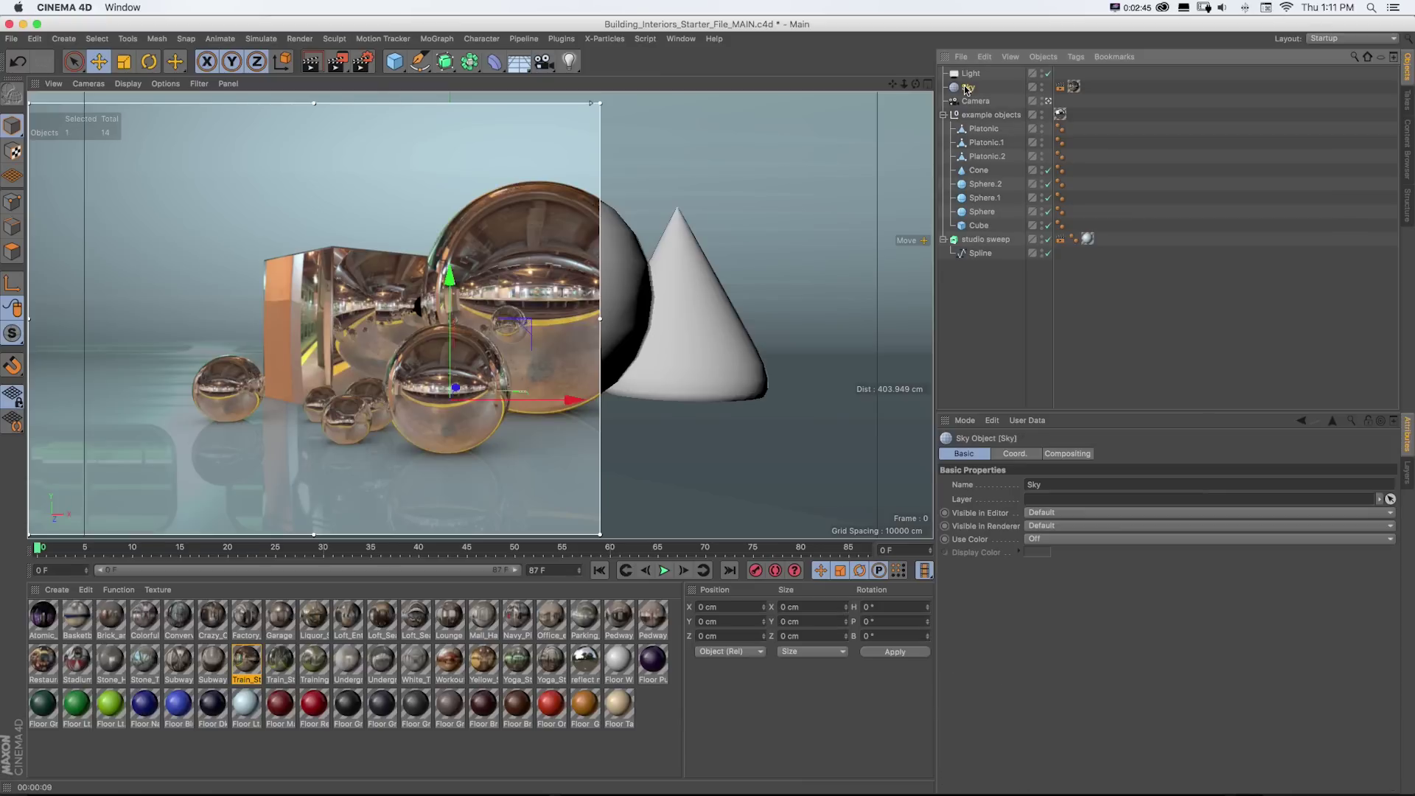
key("Delete")
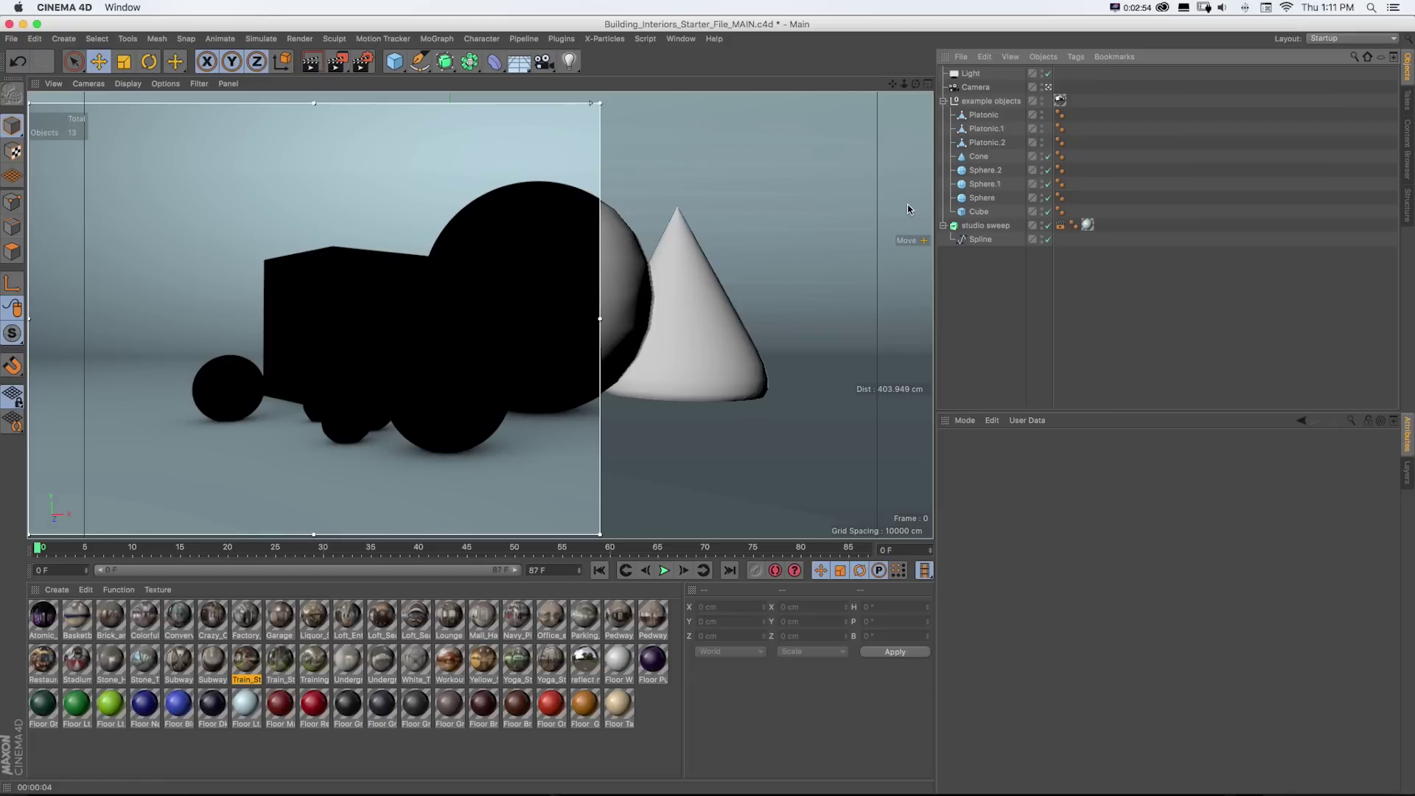
left_click(1060, 101)
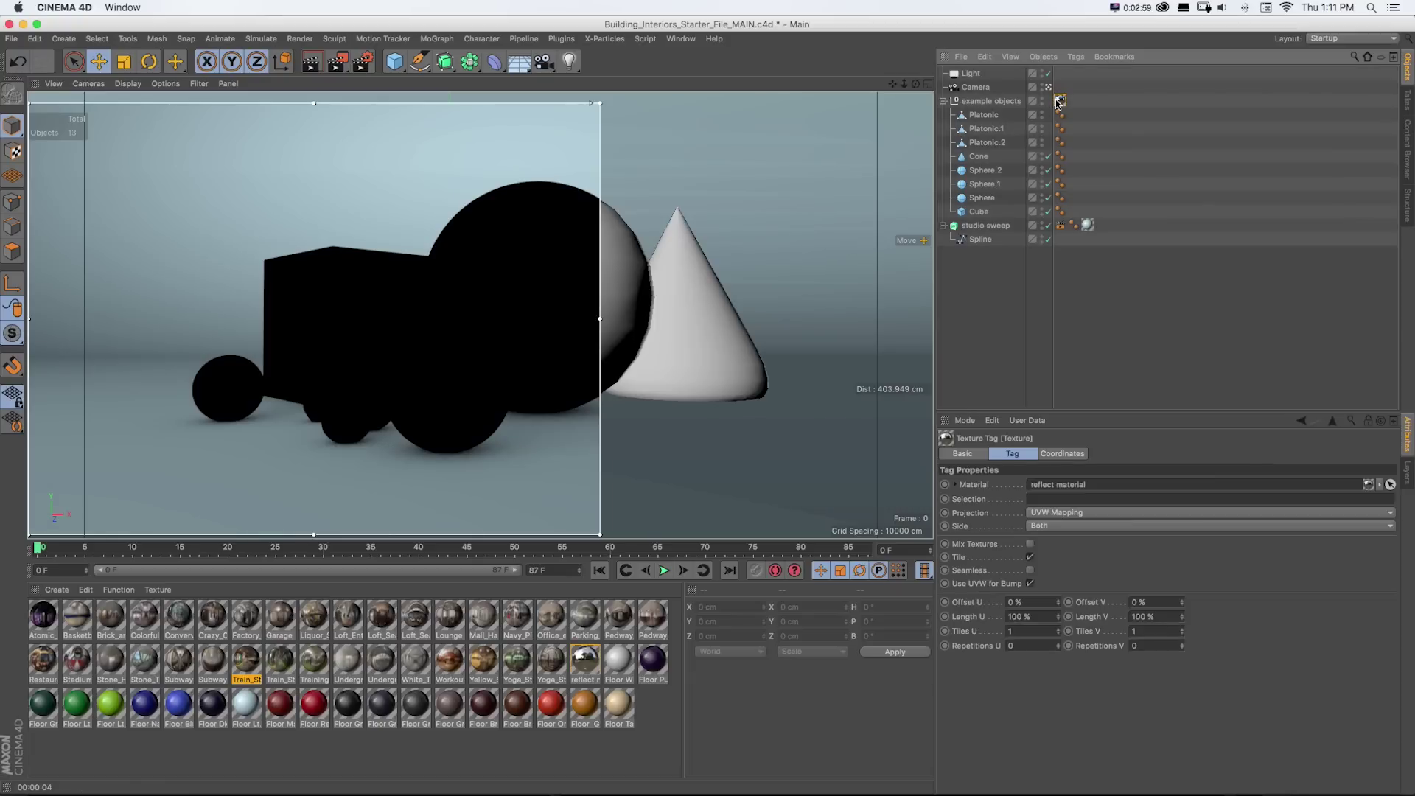
key("Delete")
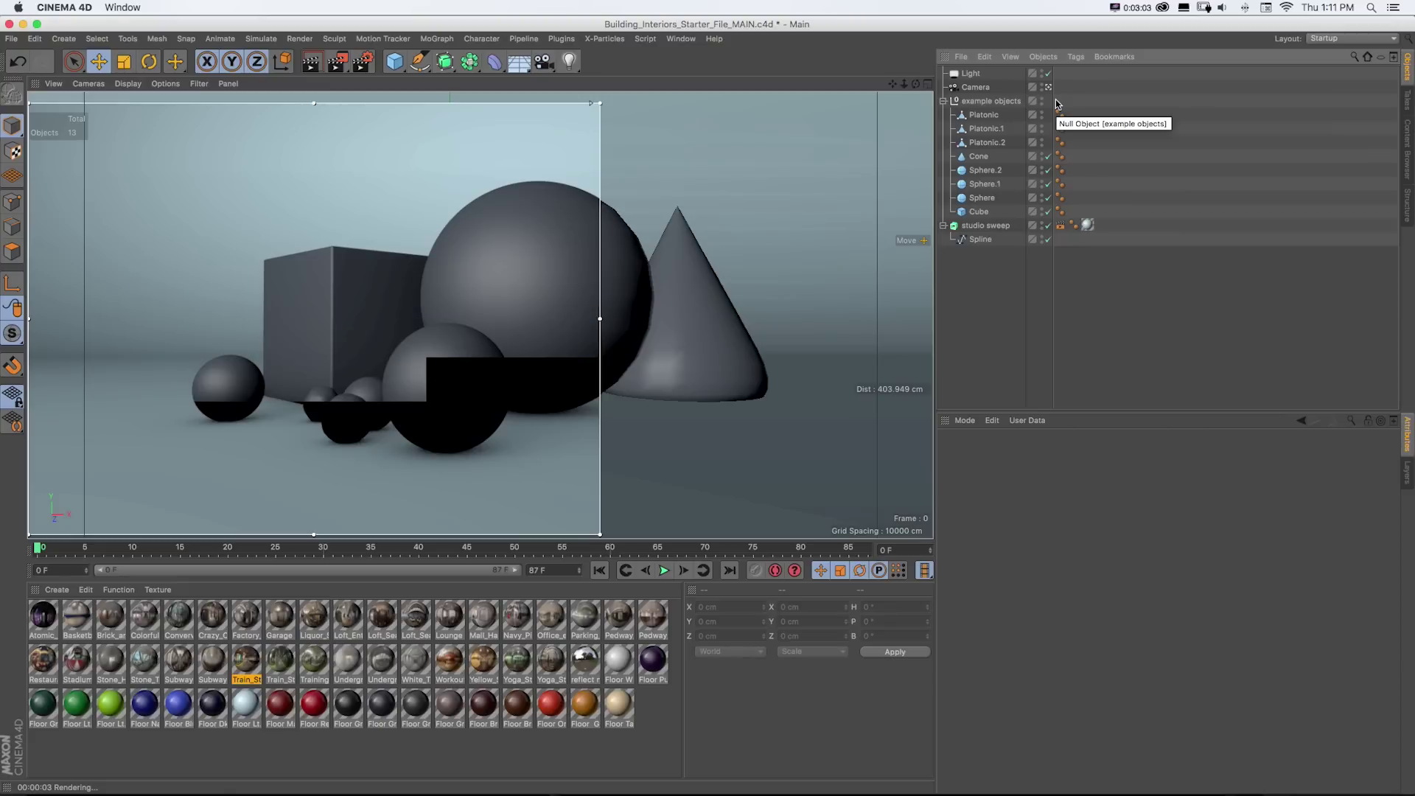
- Try to apply an environment map material directly to the large sphere
left_click_drag(139, 658, 974, 116)
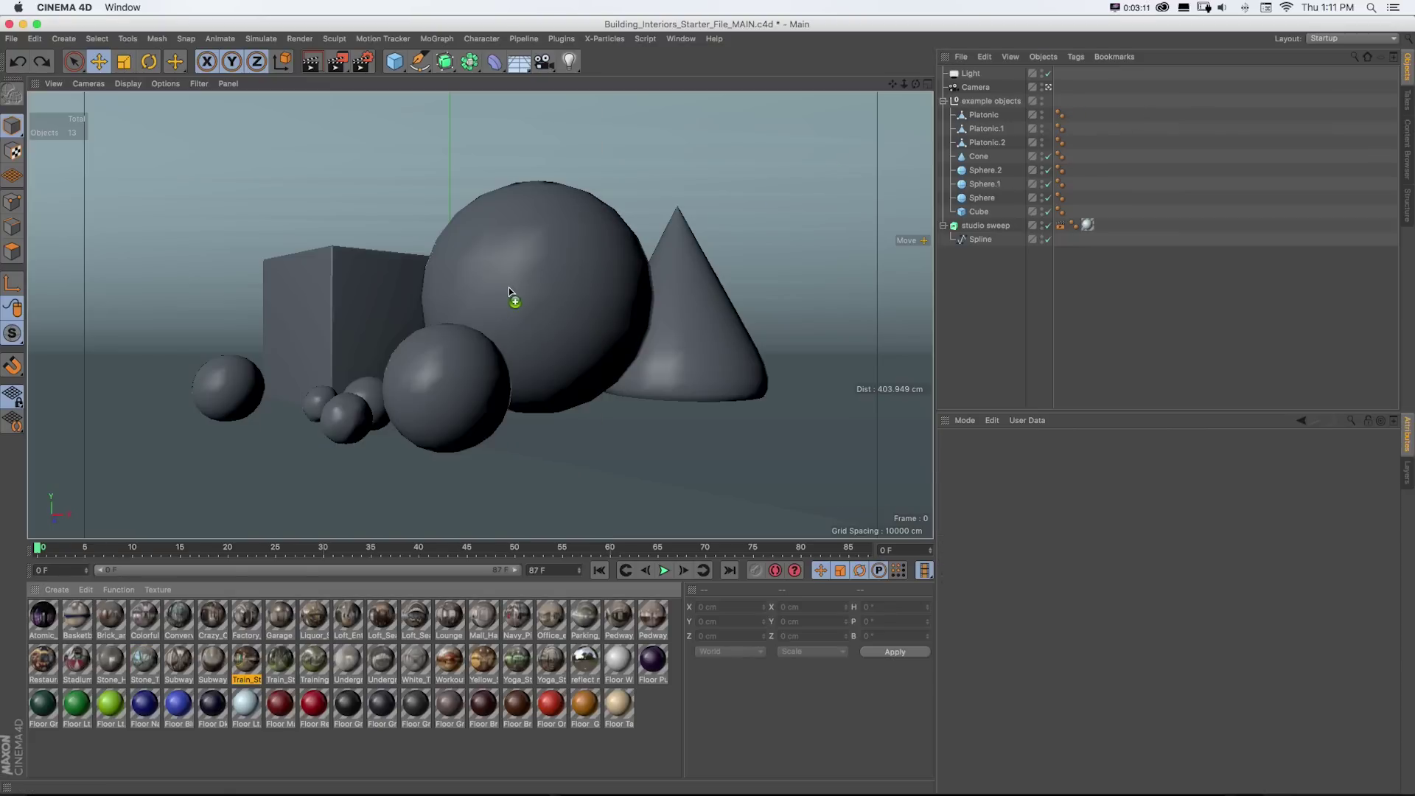
left_click_drag(508, 289, 511, 290)
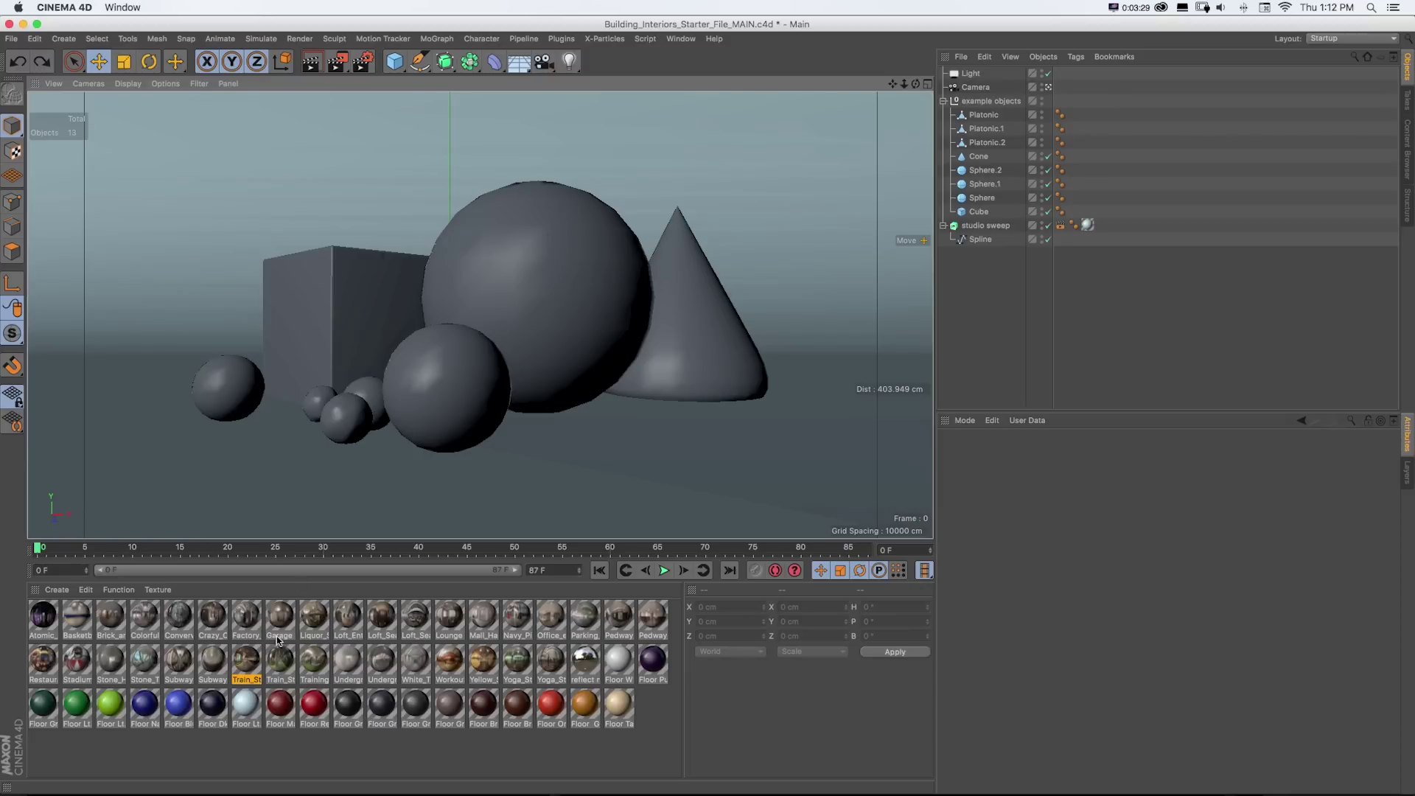
- Turn off the Color channel of the Train_Station_1 material and copy its Filter texture channel
double_click(246, 663)
left_click_drag(415, 101, 737, 130)
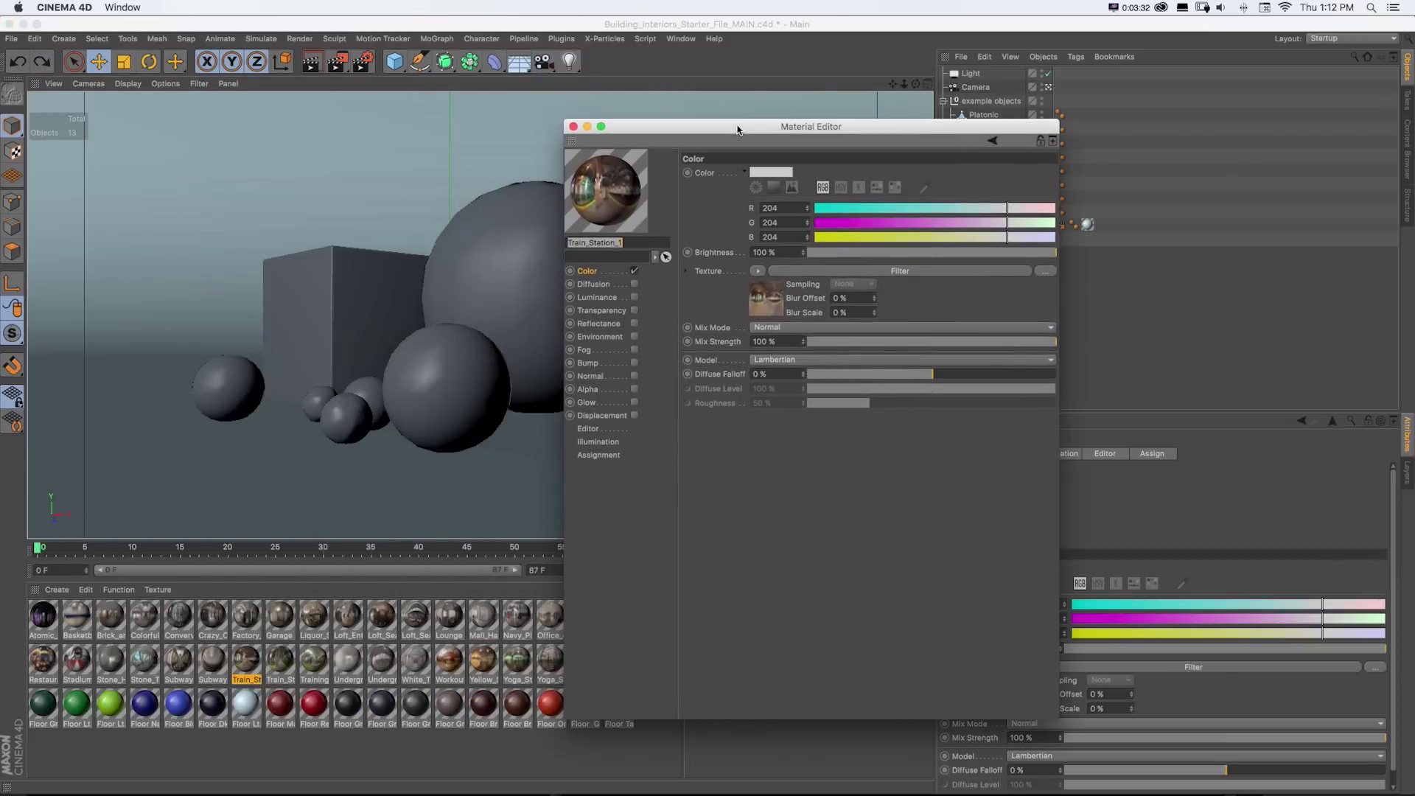
left_click(634, 271)
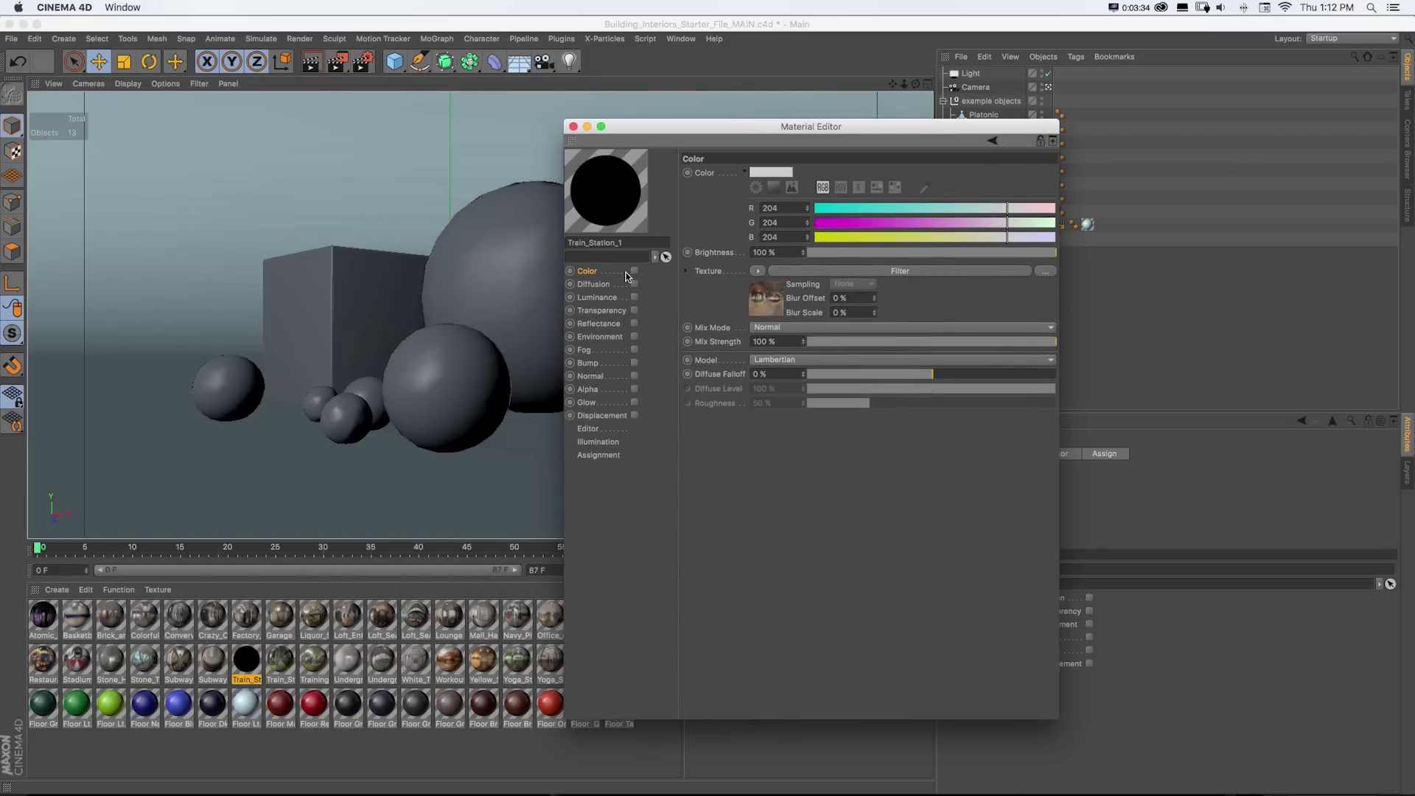
left_click(756, 272)
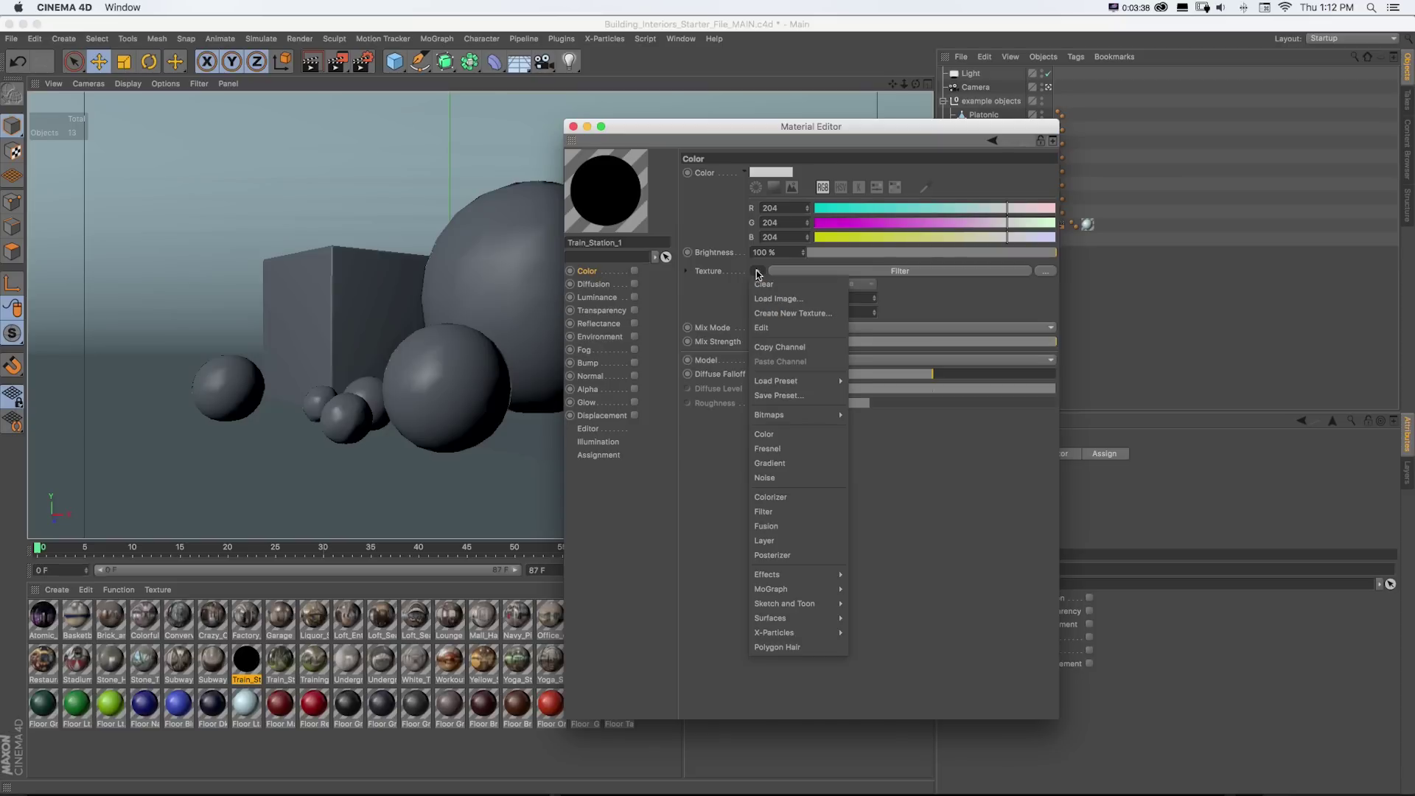
left_click(772, 343)
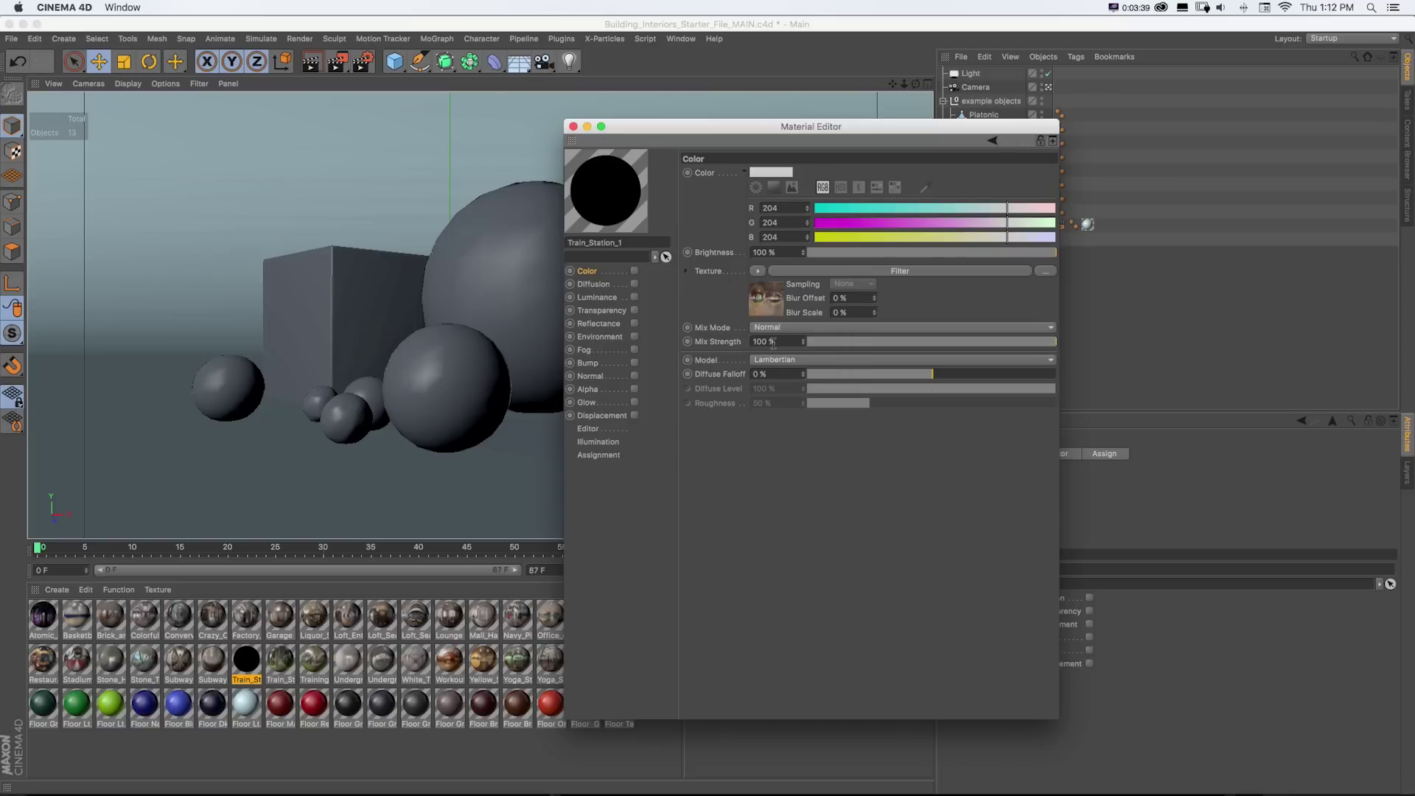
- Enable Train_Station_1's Environment channel and paste the copied Filter texture into it
left_click(633, 337)
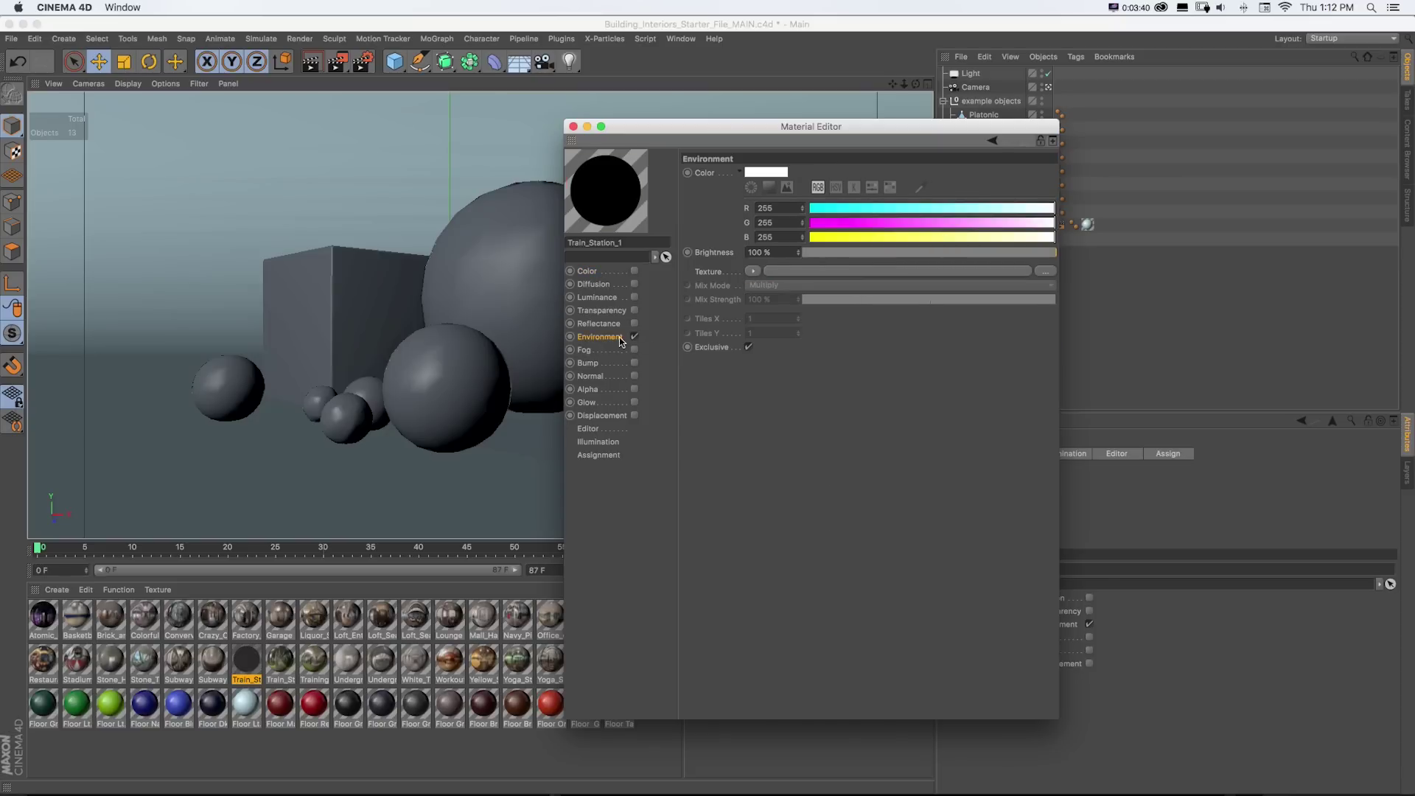
left_click(753, 272)
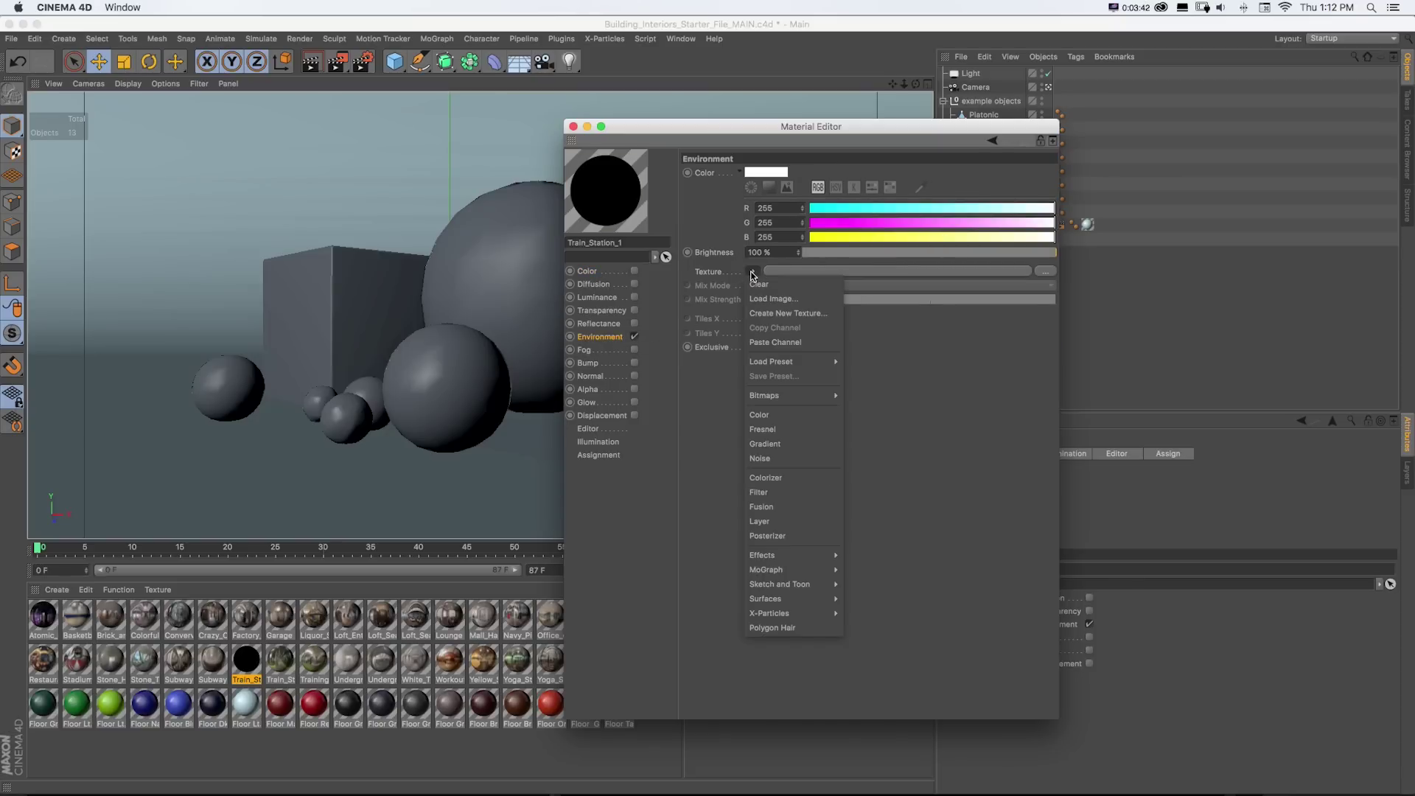
left_click(763, 342)
- Apply the Train_Station_1 material to the large sphere and preview it with the interactive render region
left_click_drag(811, 126, 893, 133)
left_click_drag(246, 660, 541, 240)
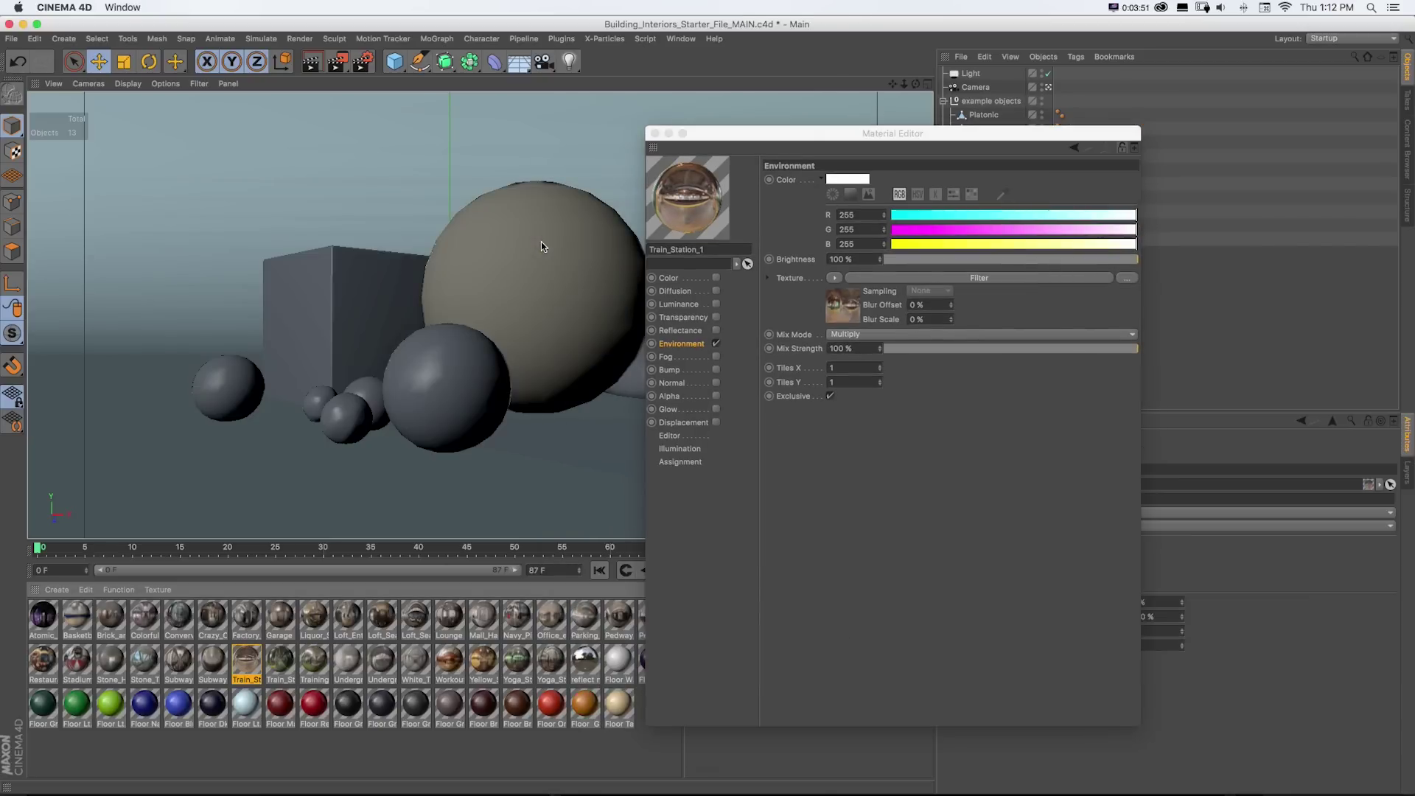
key("alt+r")
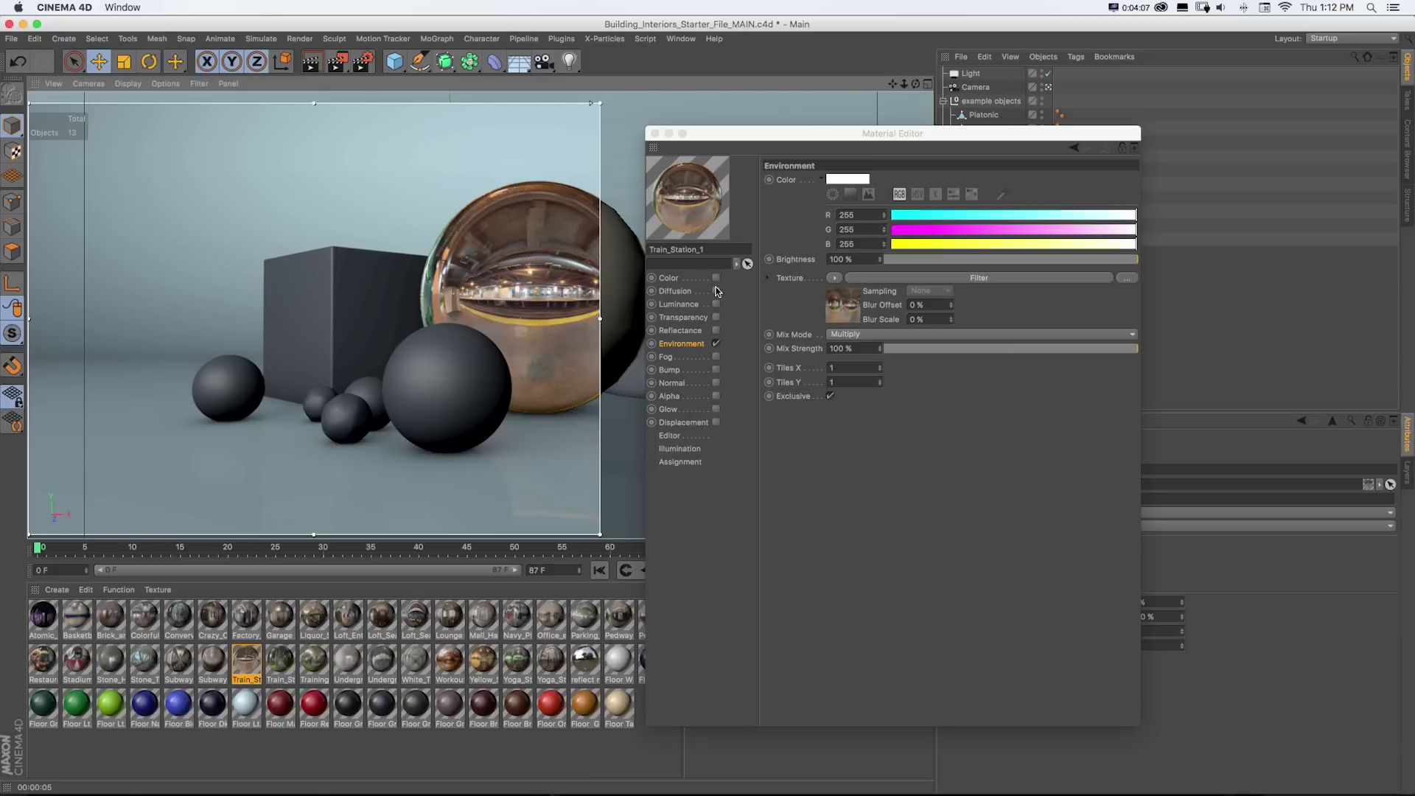
- Enable the Color channel of the Train_Station_1 material and clear its Filter texture
left_click(716, 344)
left_click(715, 344)
left_click(715, 278)
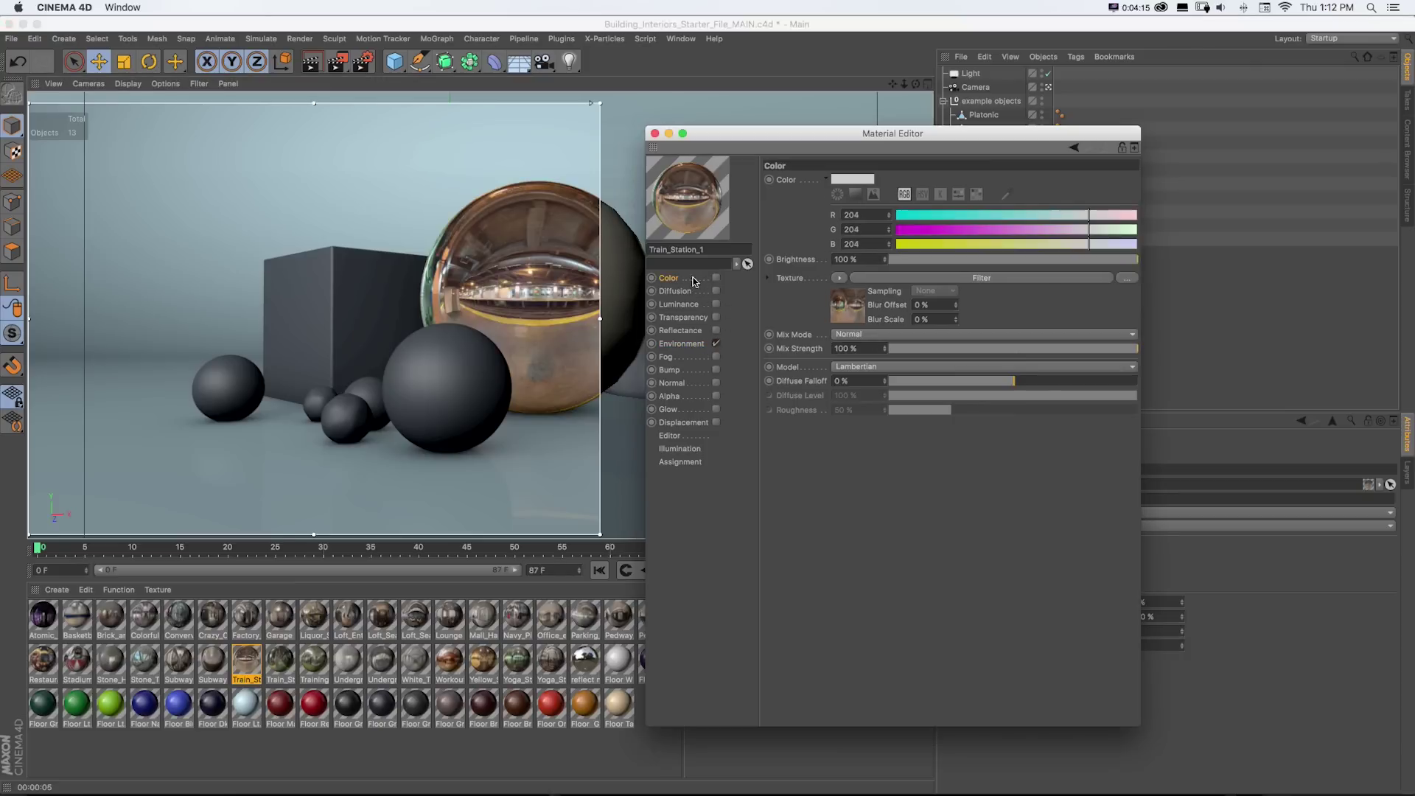
left_click(839, 278)
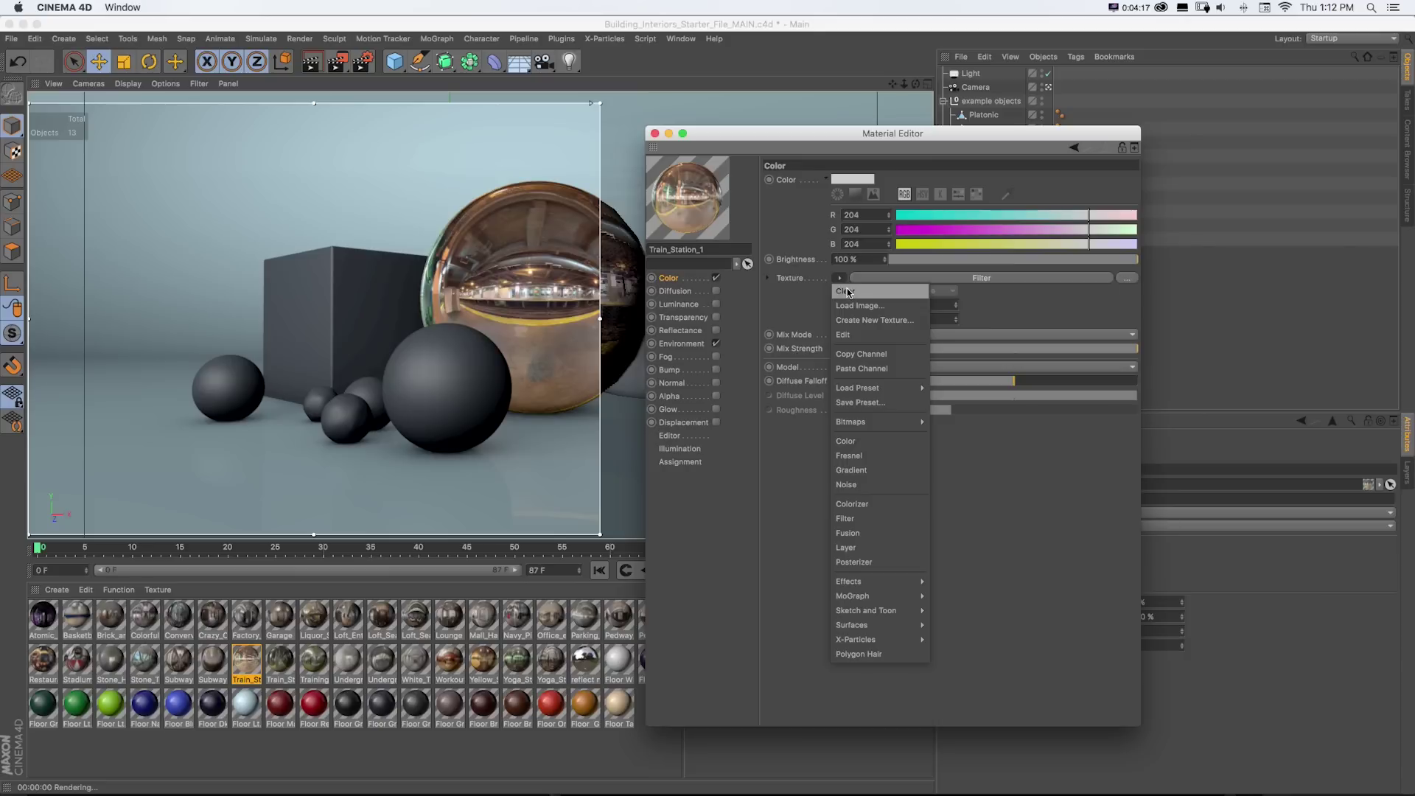
left_click(859, 288)
- Set Train_Station_1's Color channel to a very dark blue, RGB 2, 0, 39
left_click(840, 179)
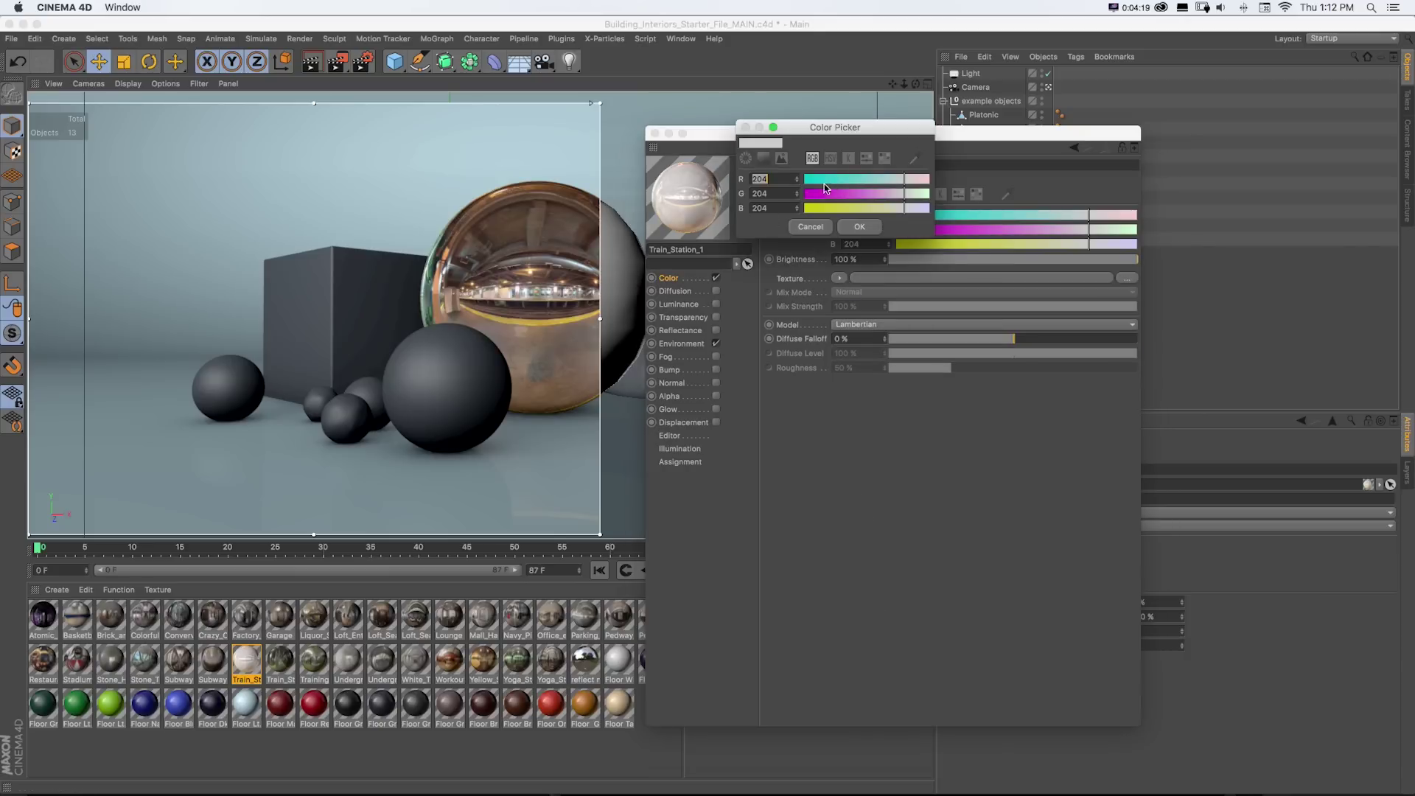
left_click(764, 159)
left_click(893, 267)
left_click_drag(848, 265, 874, 292)
left_click(859, 378)
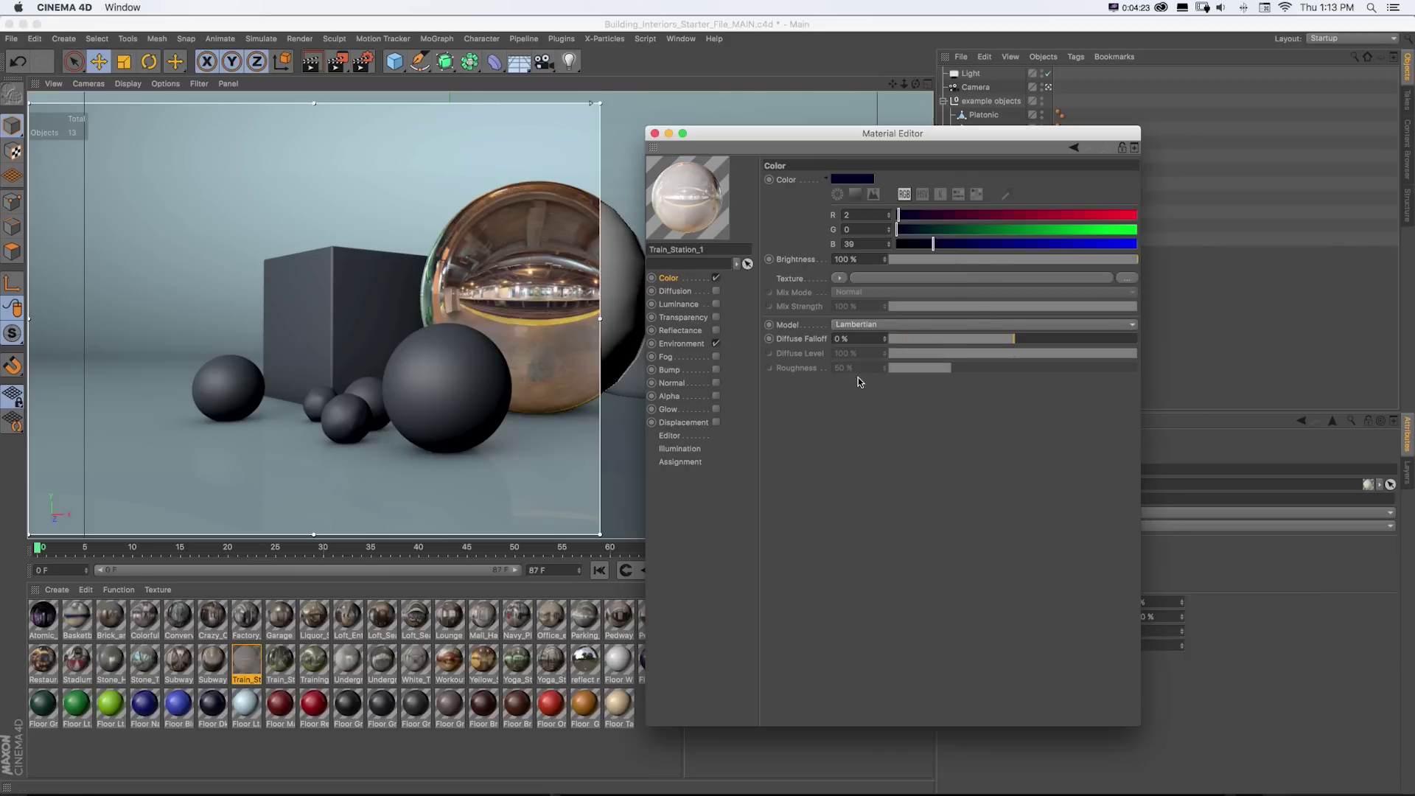
- Reduce the brightness of Train_Station_1's Environment channel to 46%
left_click(682, 343)
left_click_drag(879, 262, 880, 262)
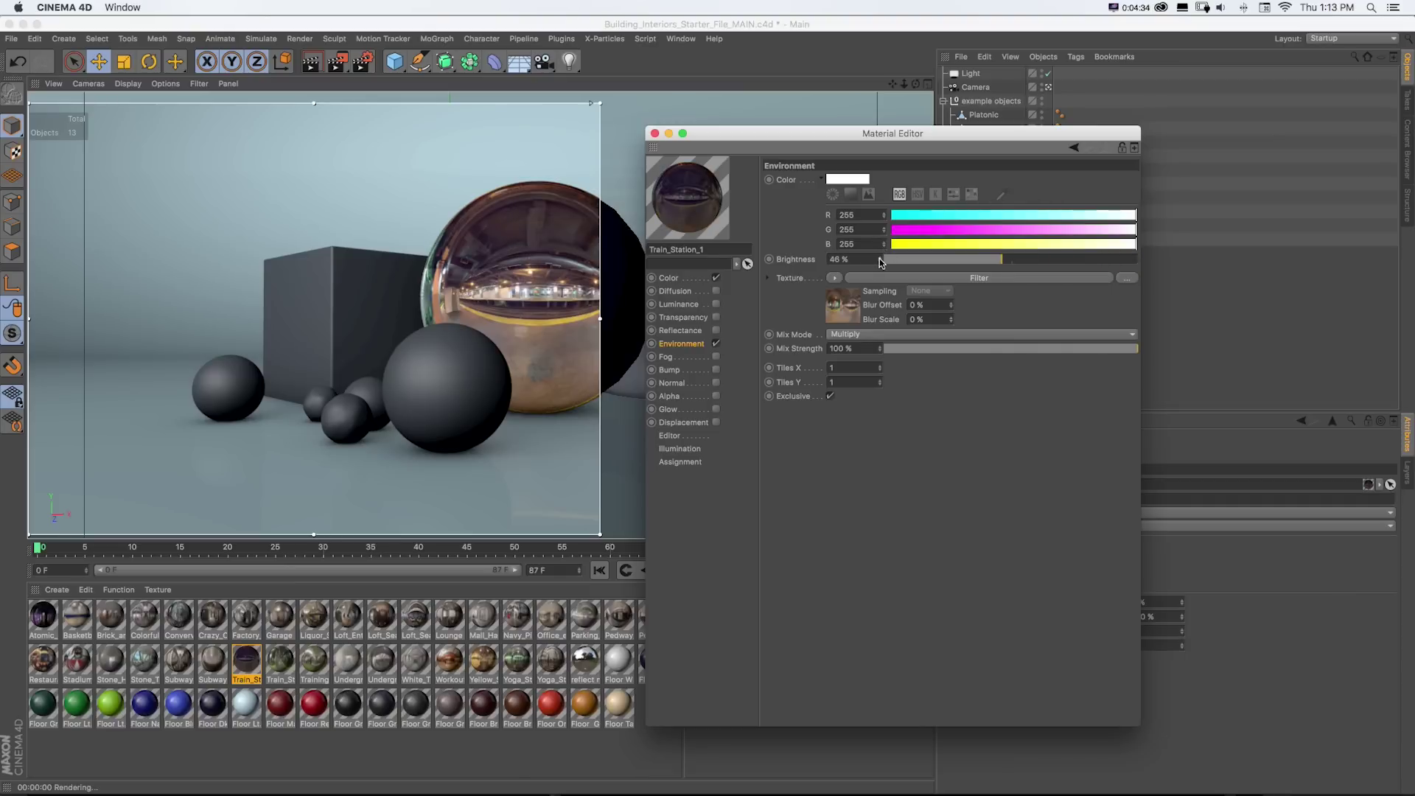
left_click_drag(879, 262, 881, 267)
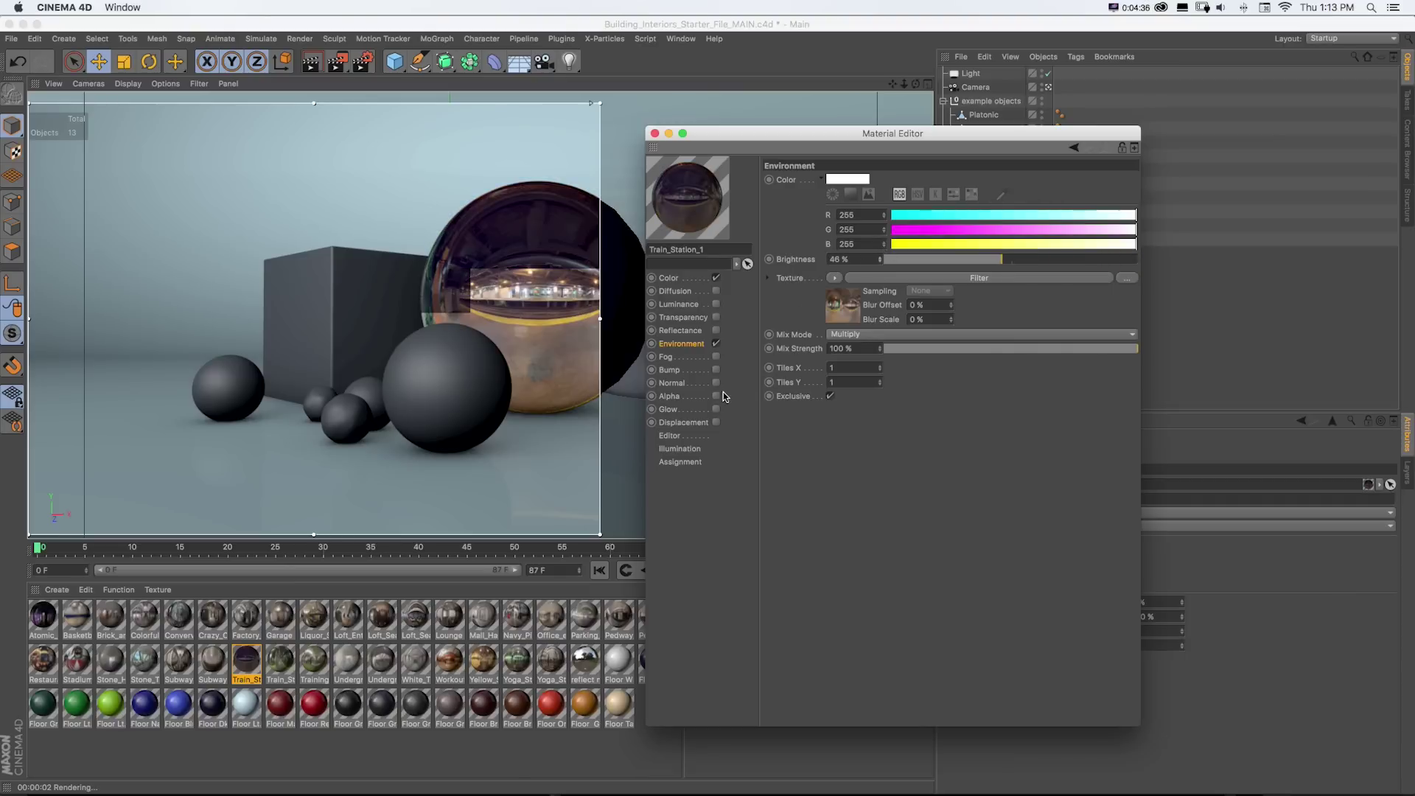
- Enable Train_Station_1's Bump channel with a Noise texture and set the noise type to Dents
left_click(716, 369)
left_click(826, 213)
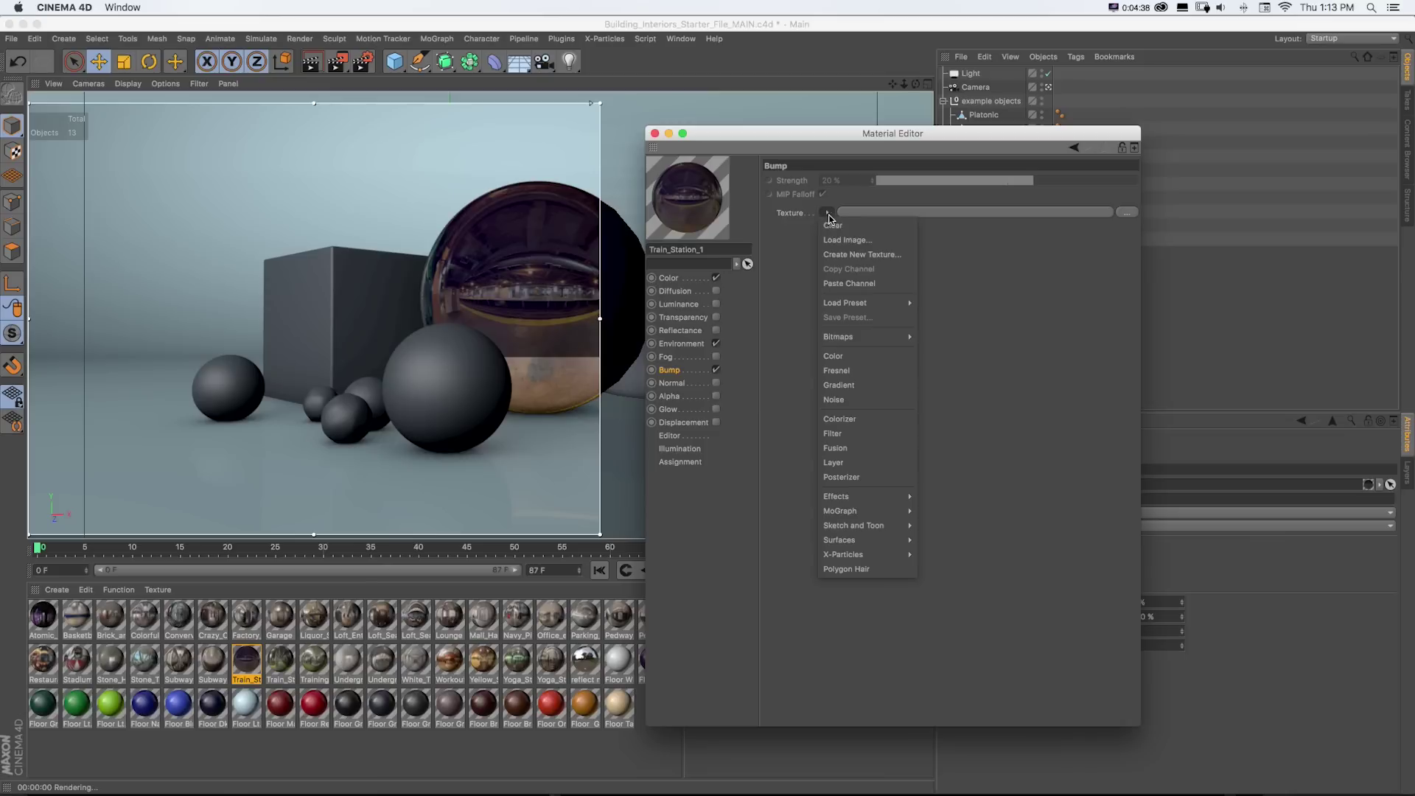
left_click(855, 358)
left_click(909, 218)
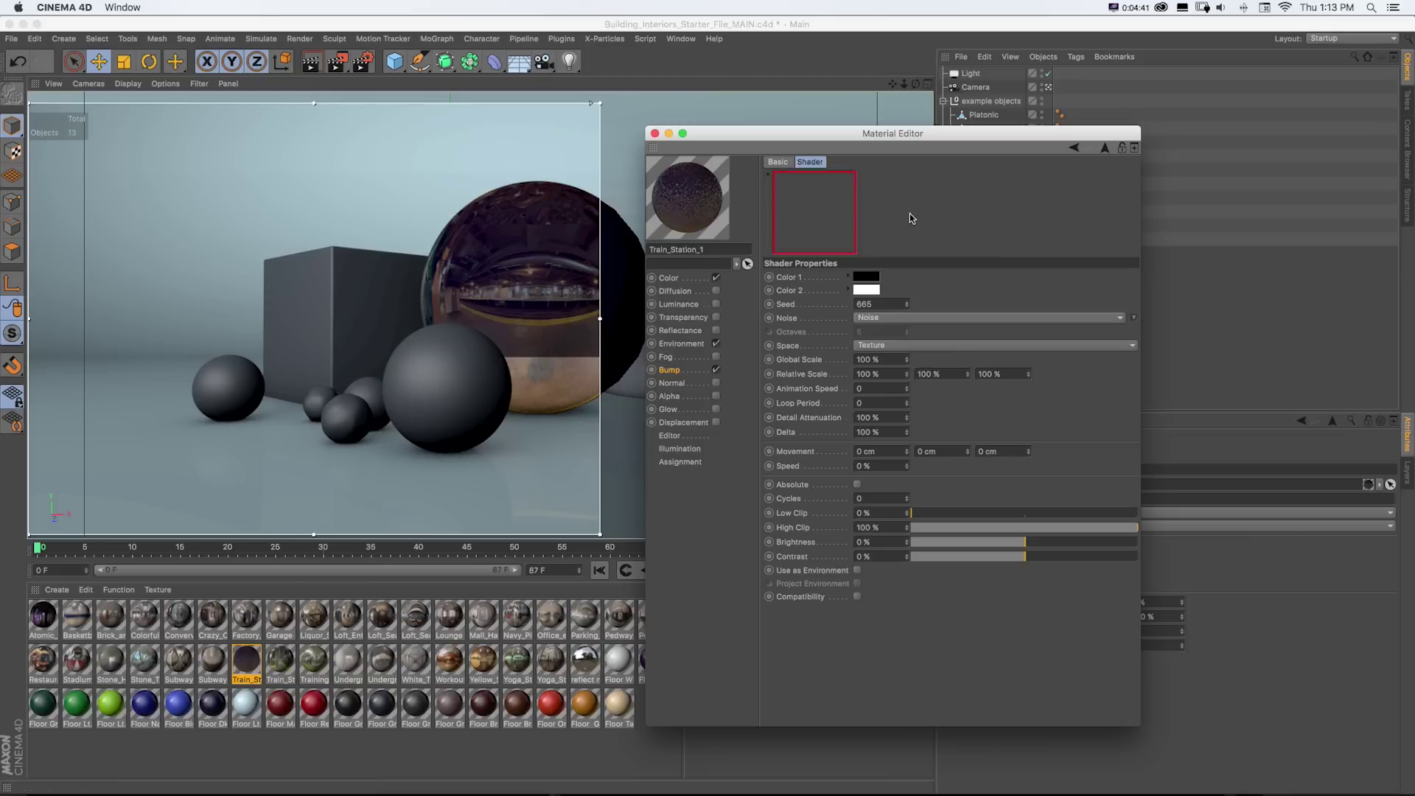
left_click(1132, 318)
left_click(1141, 372)
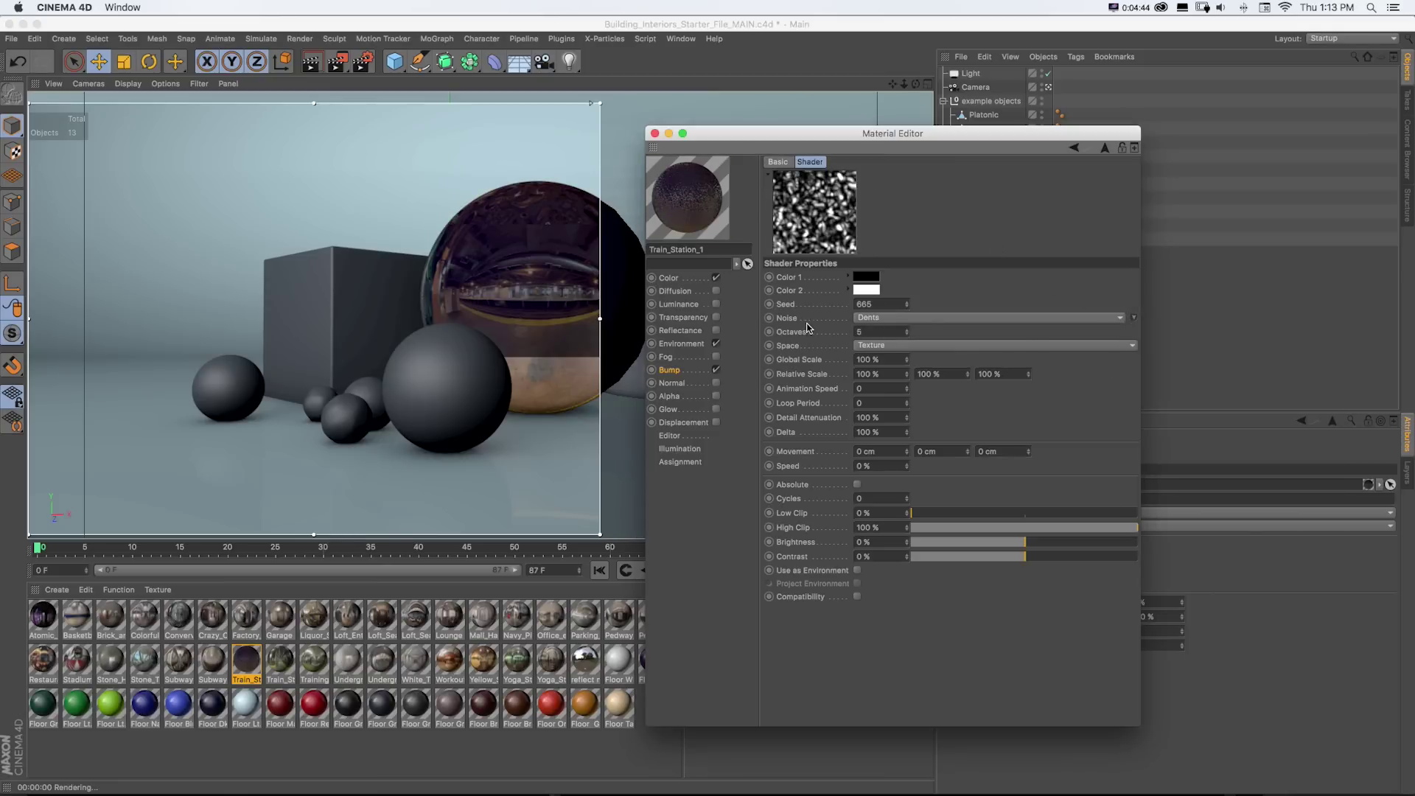
- Set Train_Station_1's bump strength to 4%, review its Environment channel and close the material editor
left_click(670, 369)
mouse_move(872, 181)
left_mouse_down()
mouse_move(848, 182)
mouse_move(862, 182)
left_mouse_up()
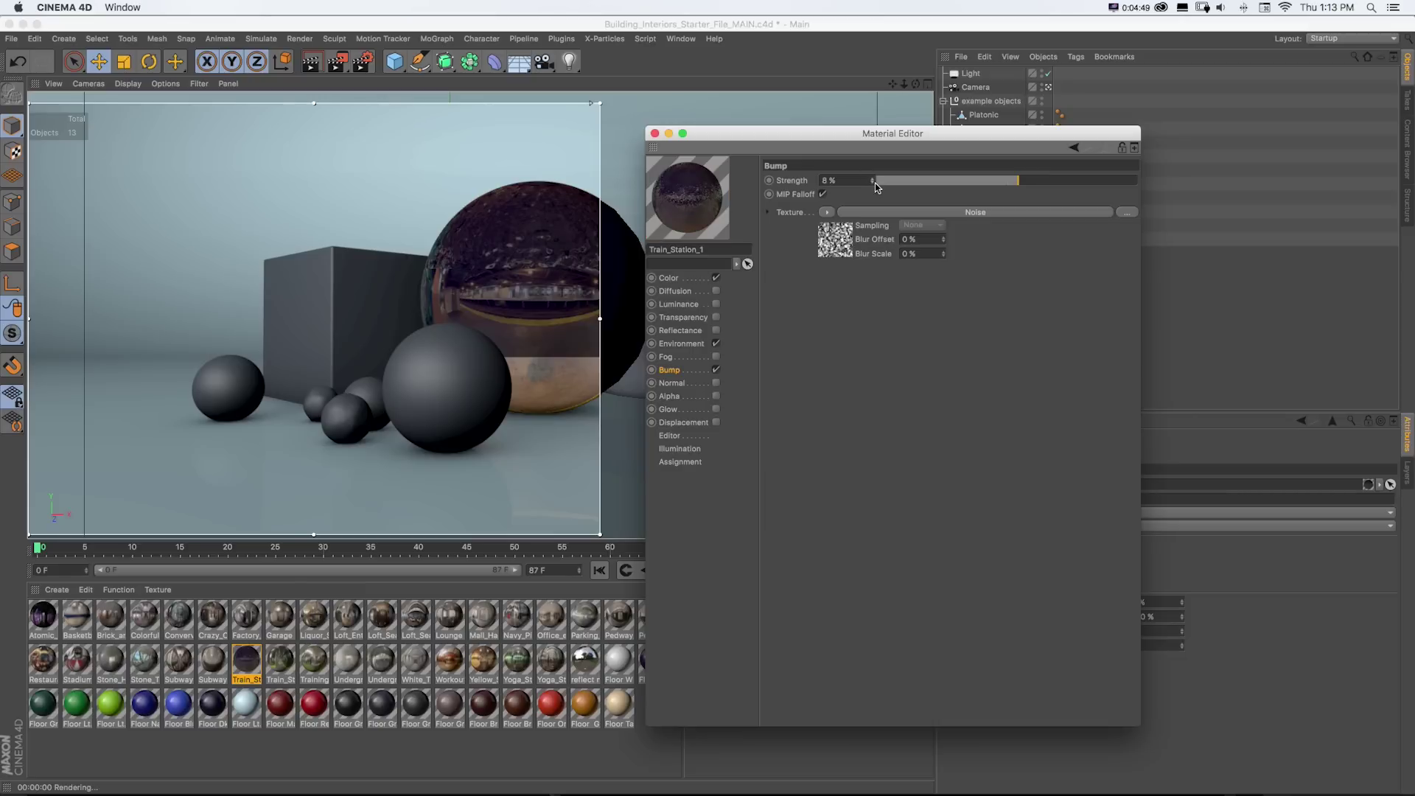
left_click_drag(873, 182, 867, 183)
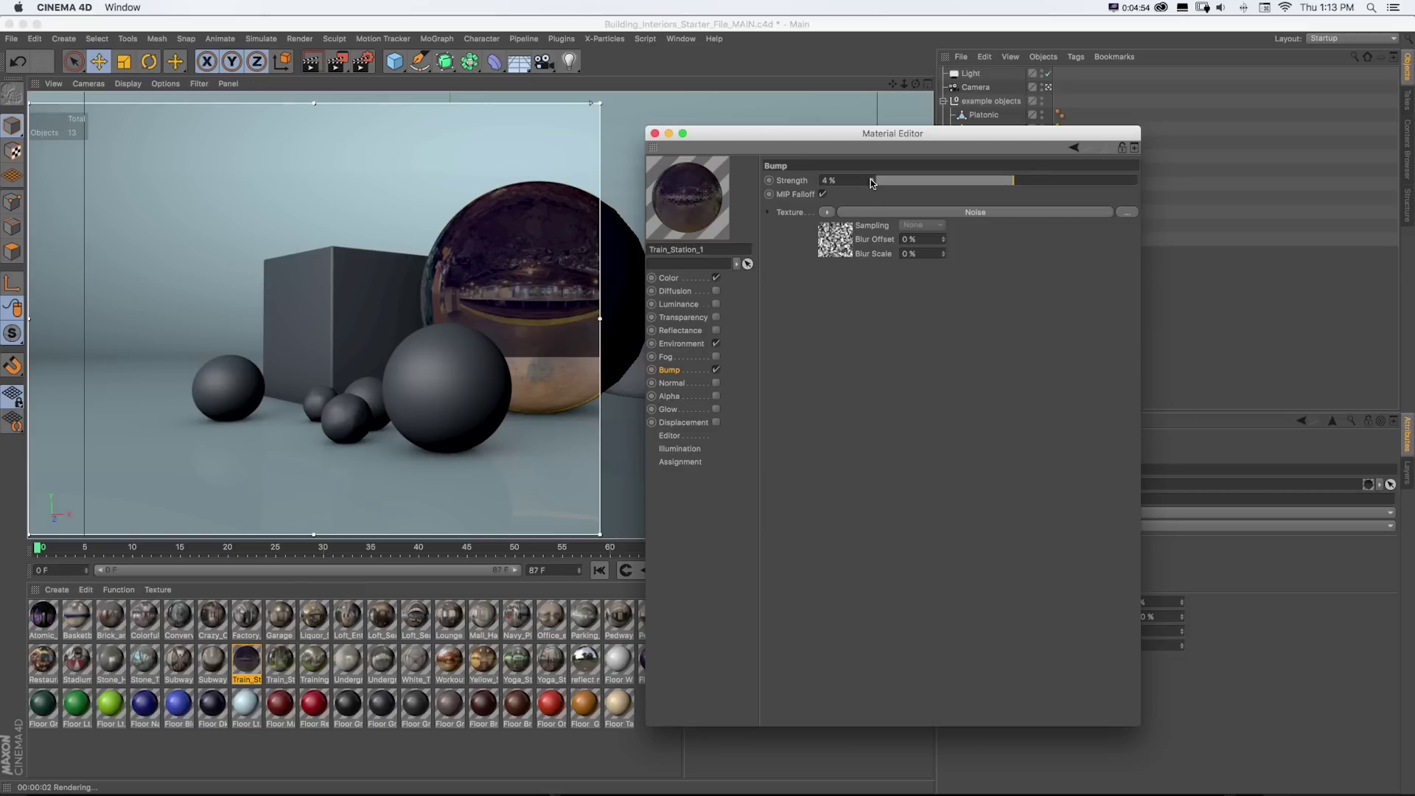
left_click(688, 344)
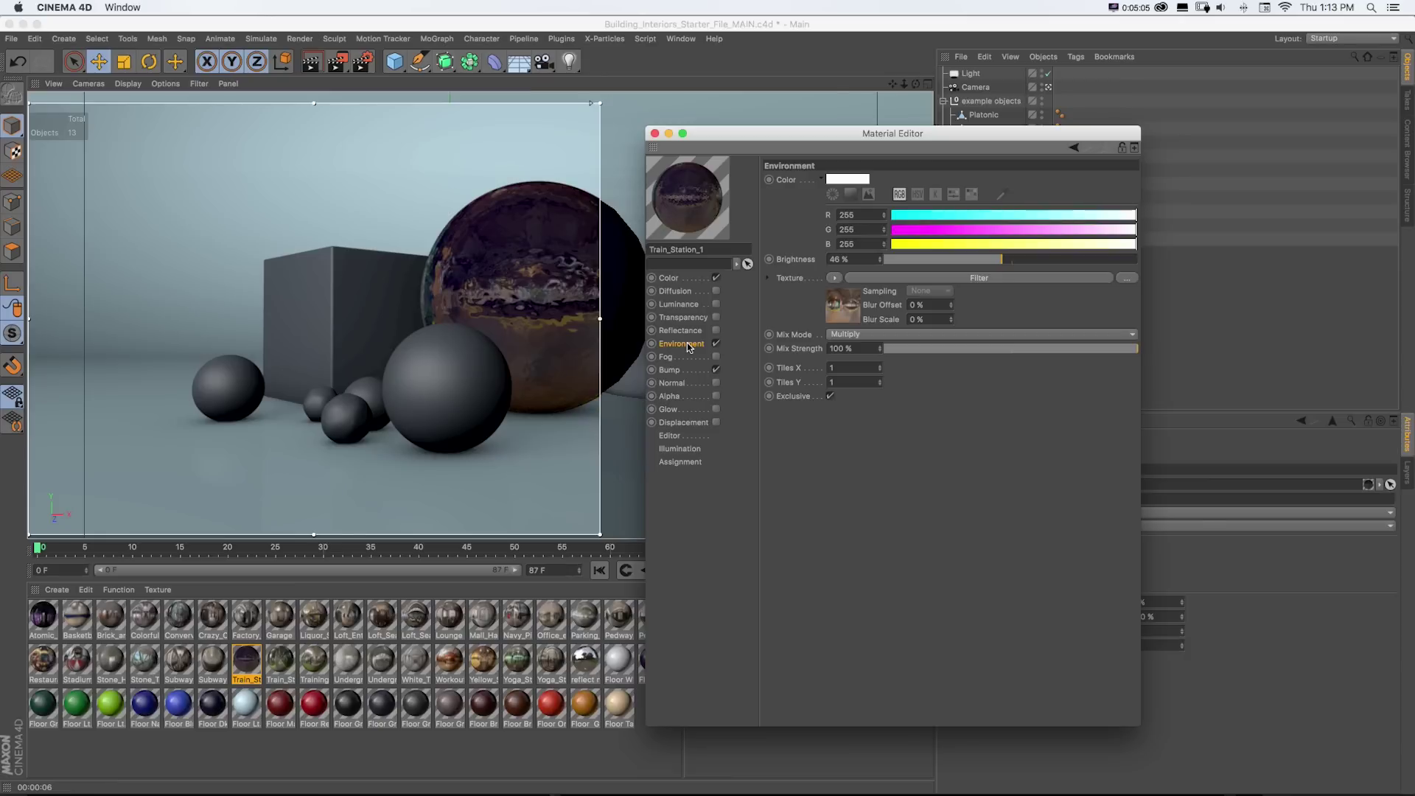
left_click(716, 344)
left_click(655, 133)
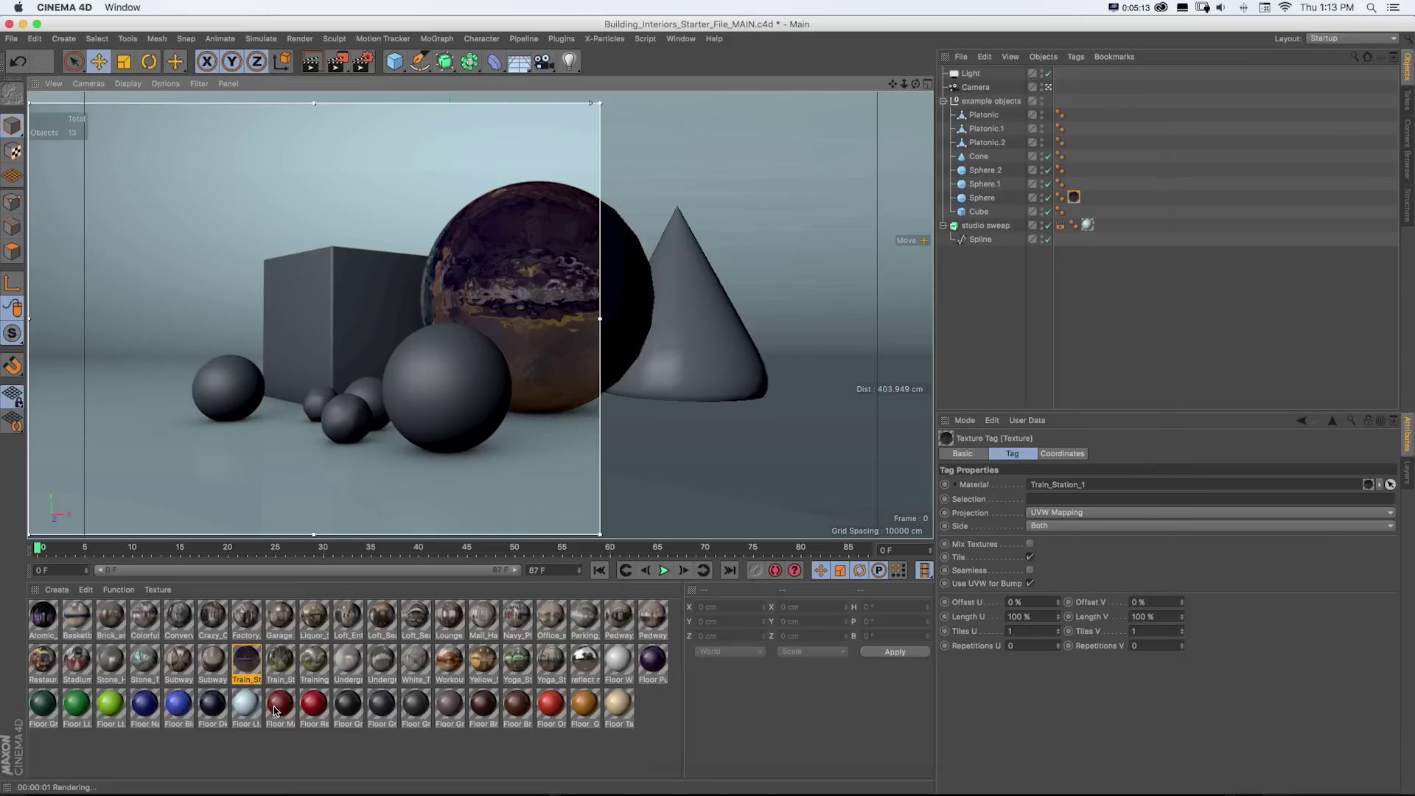
- Apply the Floor Lt. Green material to the large sphere and enable that material's Environment channel
left_click_drag(1052, 280, 1054, 279)
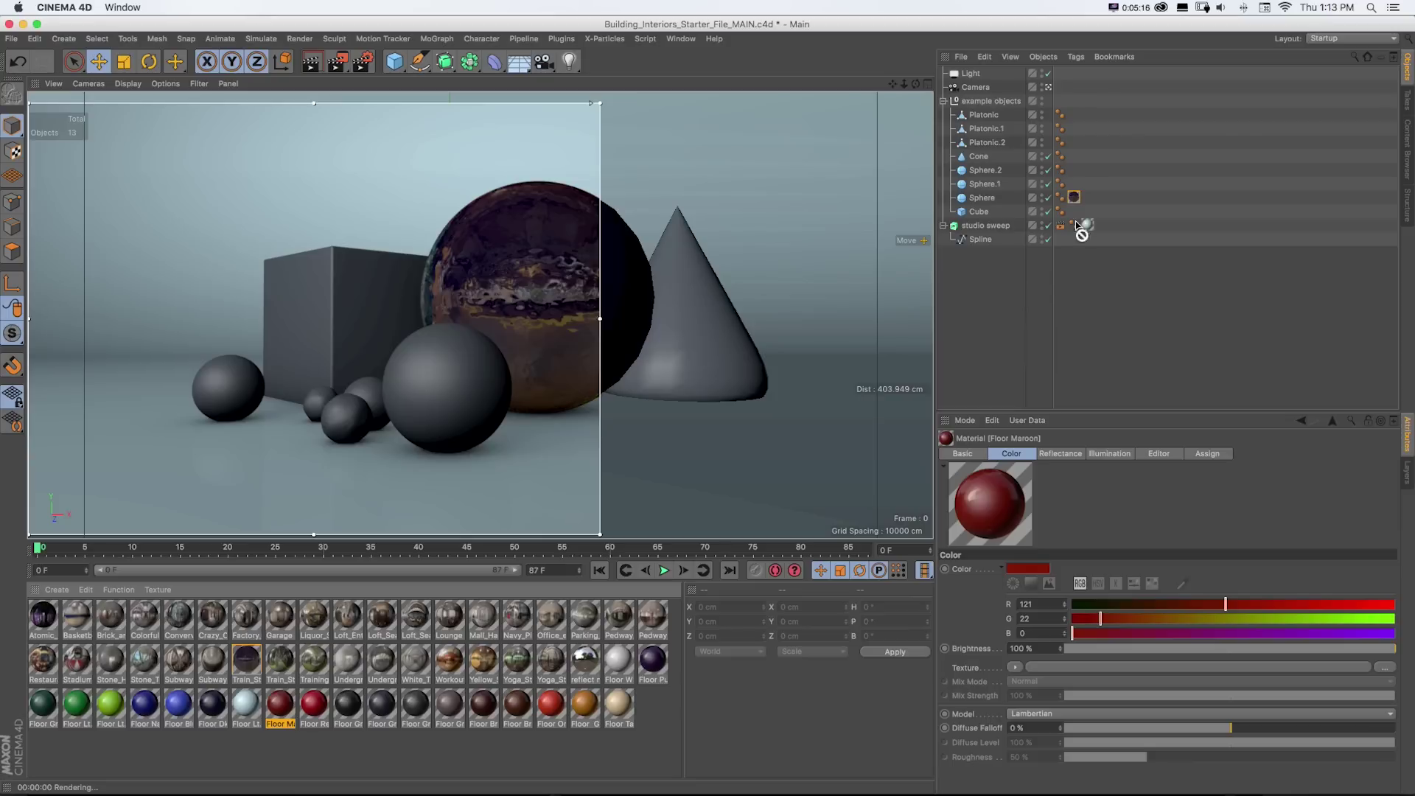
left_click(77, 705)
double_click(77, 705)
left_click_drag(350, 101, 810, 144)
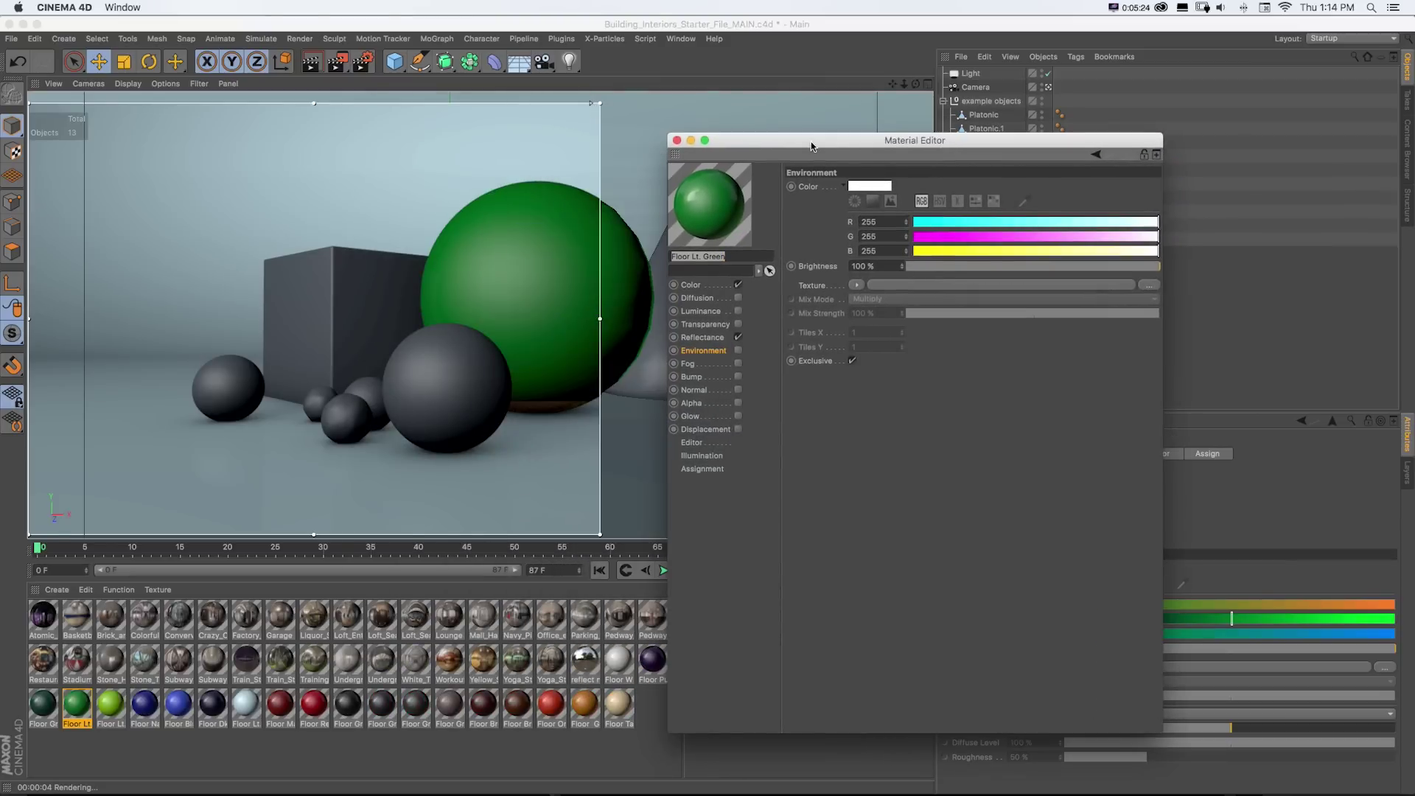
left_click(737, 350)
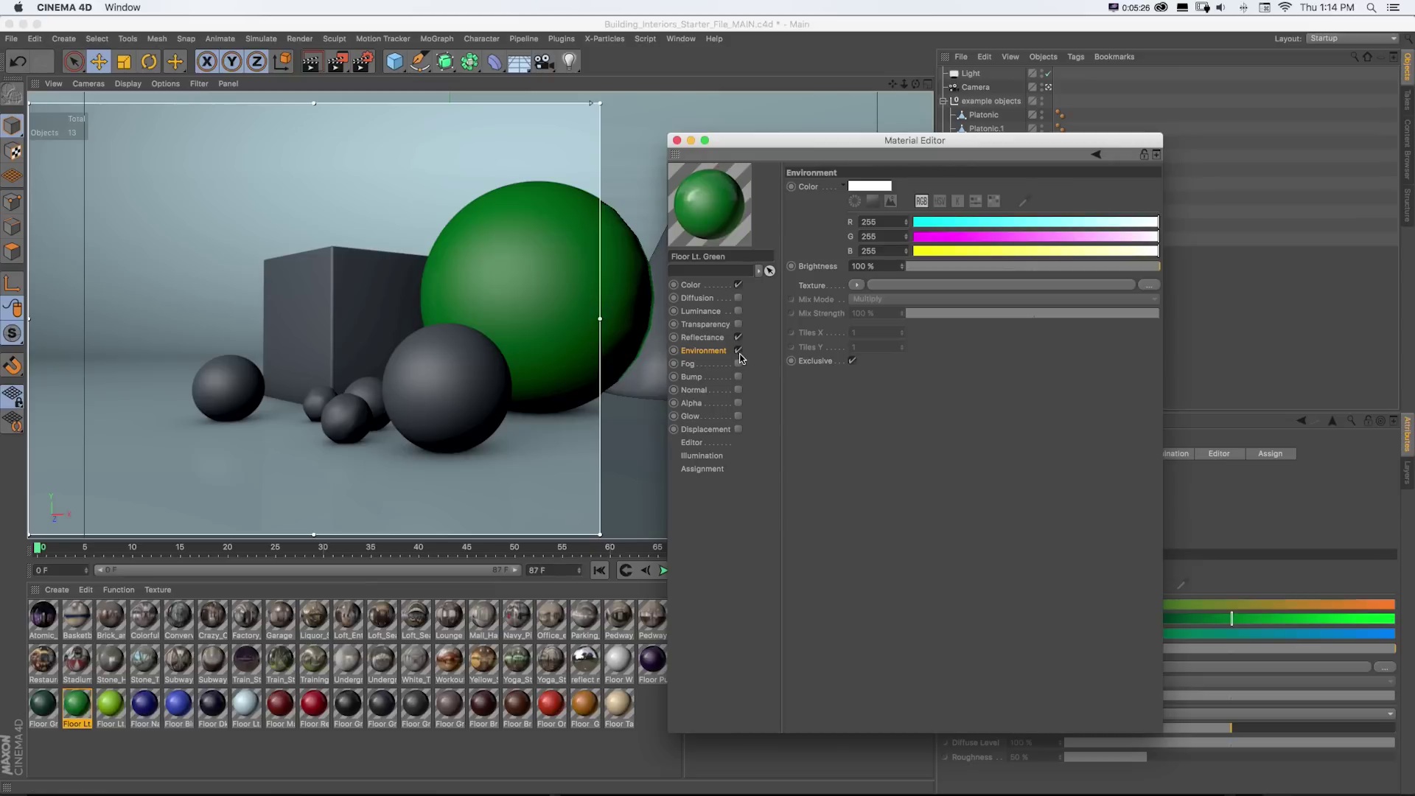
- Load Lounge_4K.jpg from the _Maps_2K folder as Floor Lt. Green's Environment texture, copying it to the project, and set the channel's brightness to 49%
left_click(1149, 285)
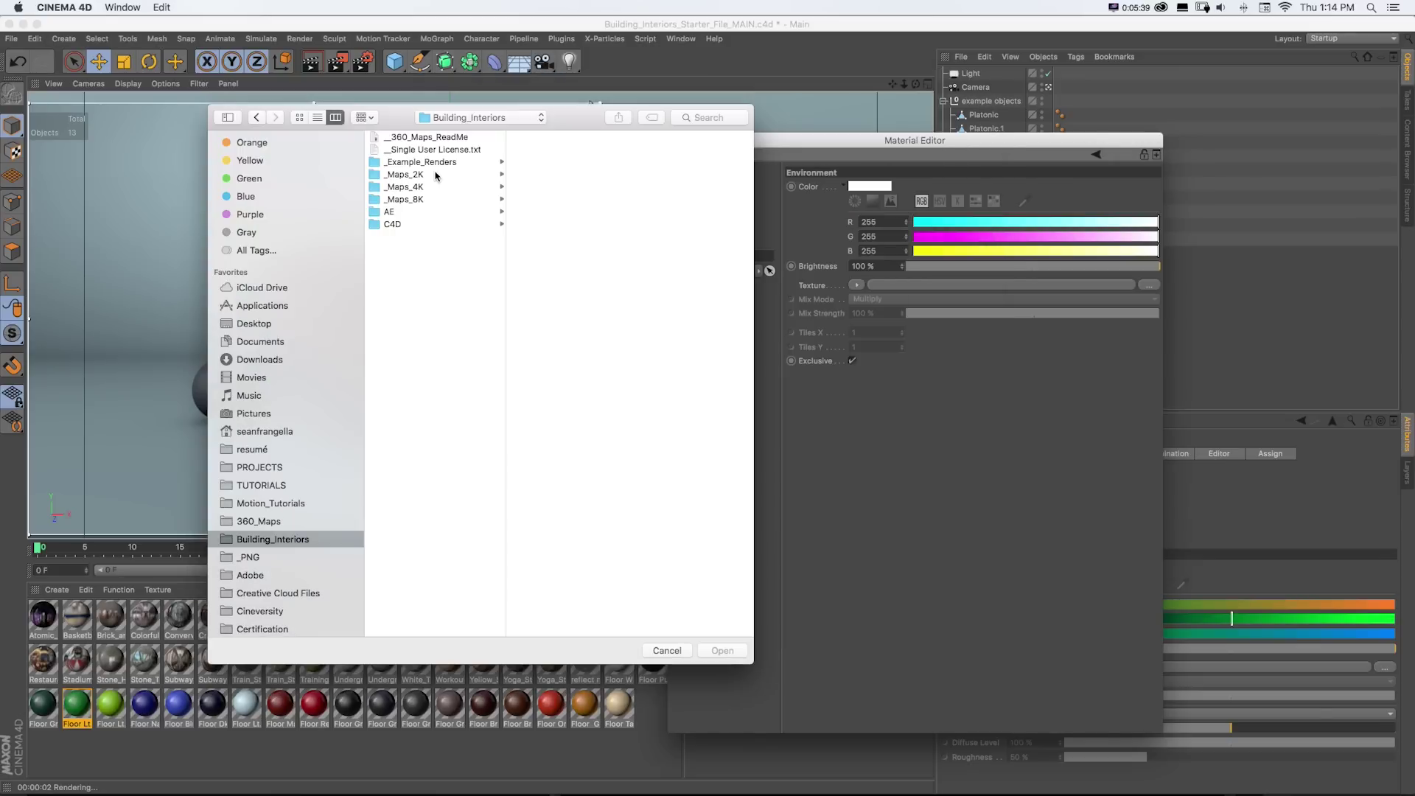
left_click(559, 140)
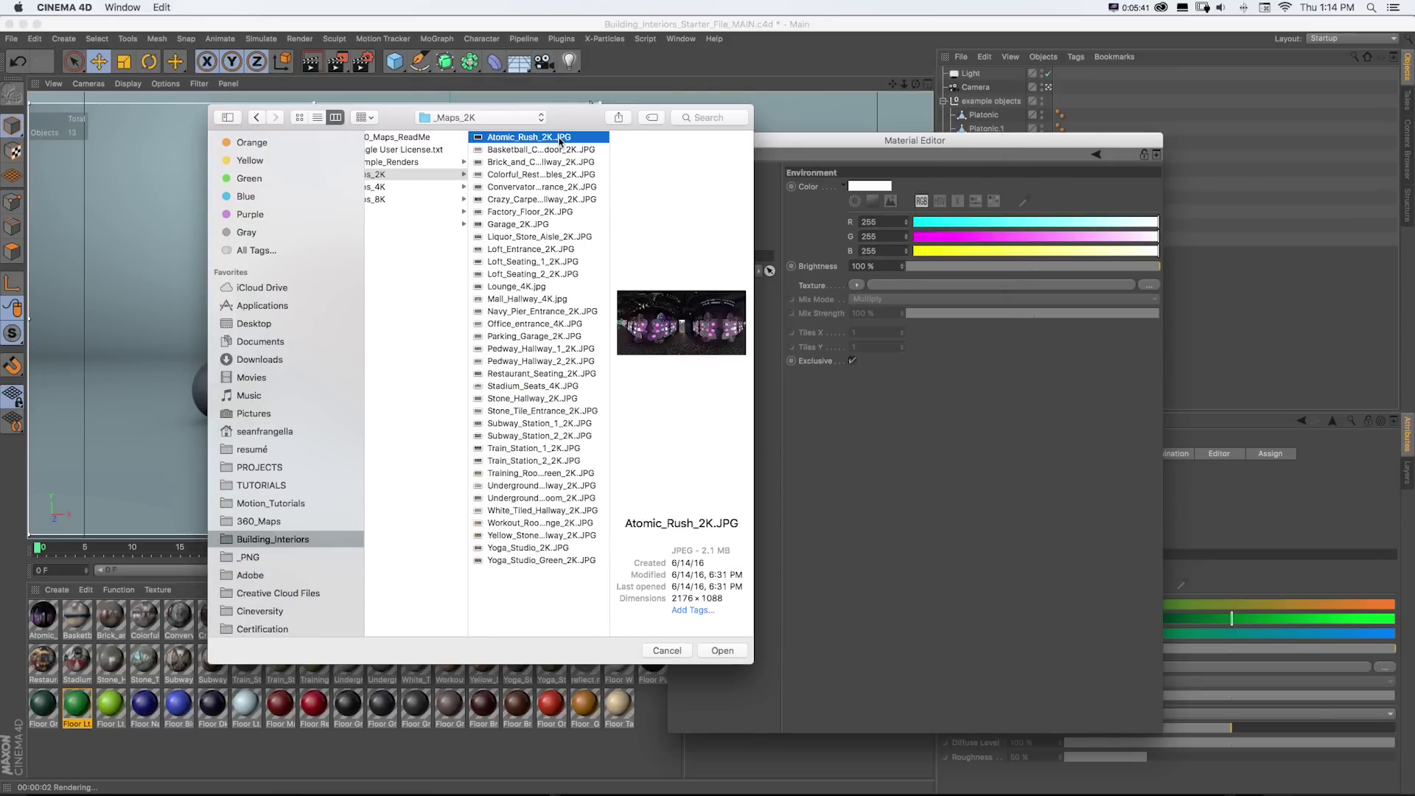
key("space")
key("Down")
key("Down")
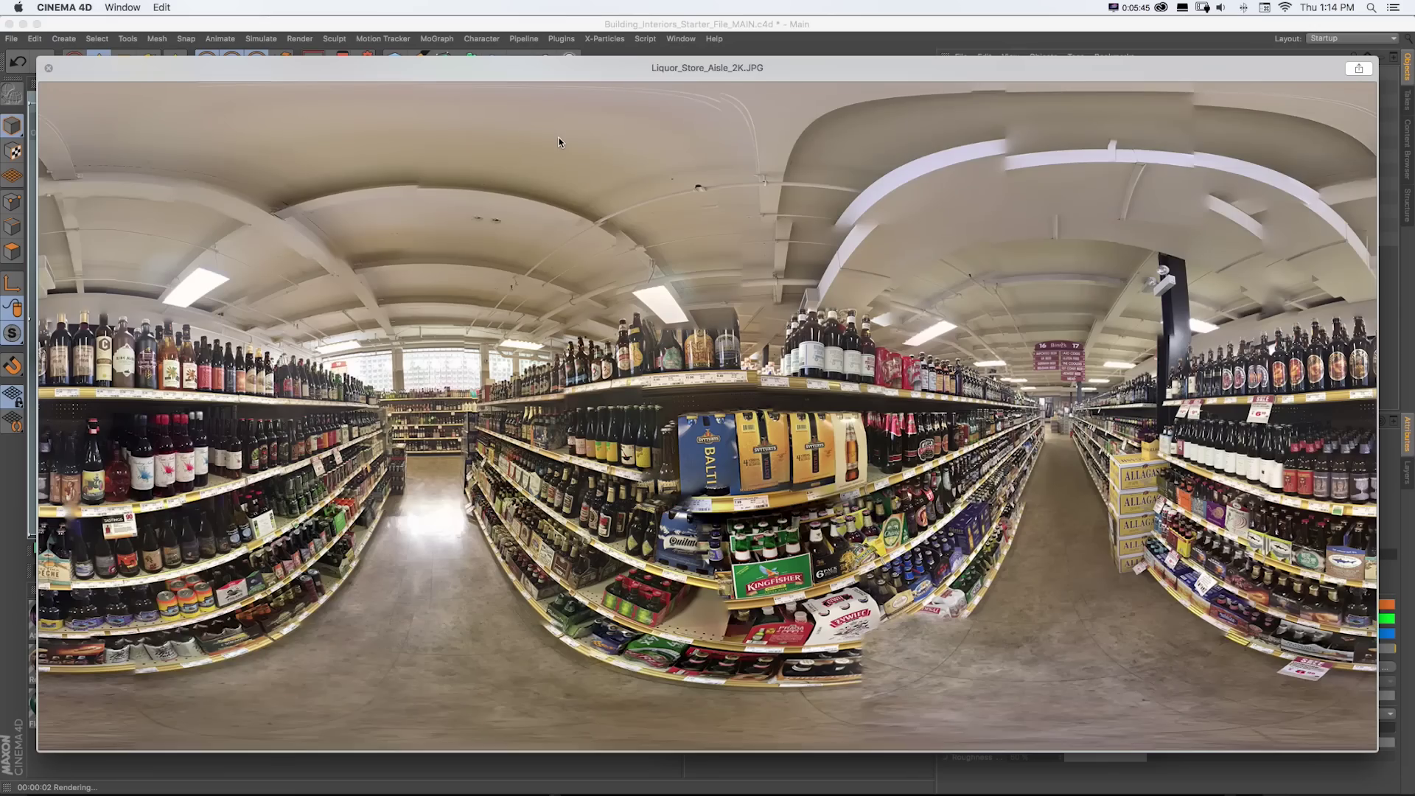
key("Down")
key("Down")
key("space")
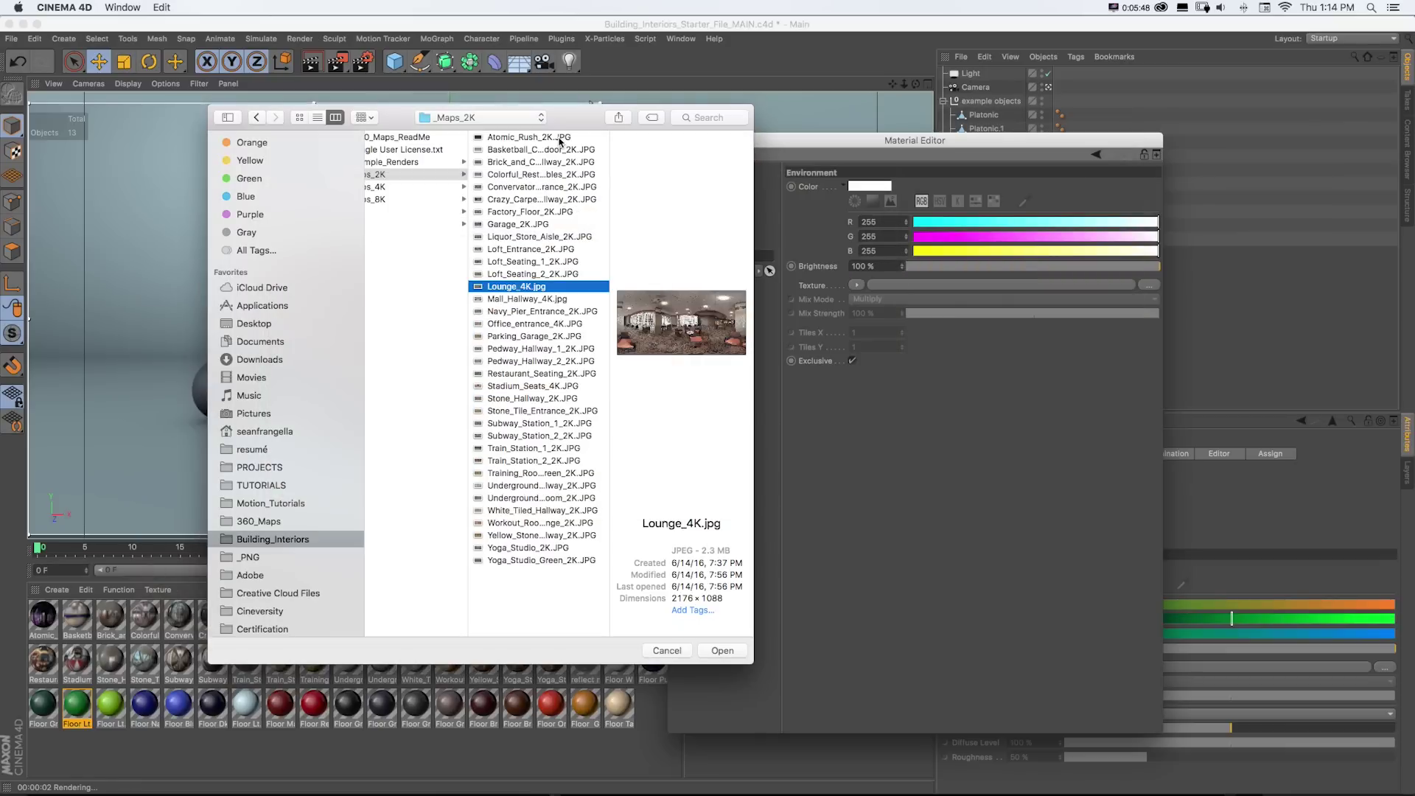
key("Return")
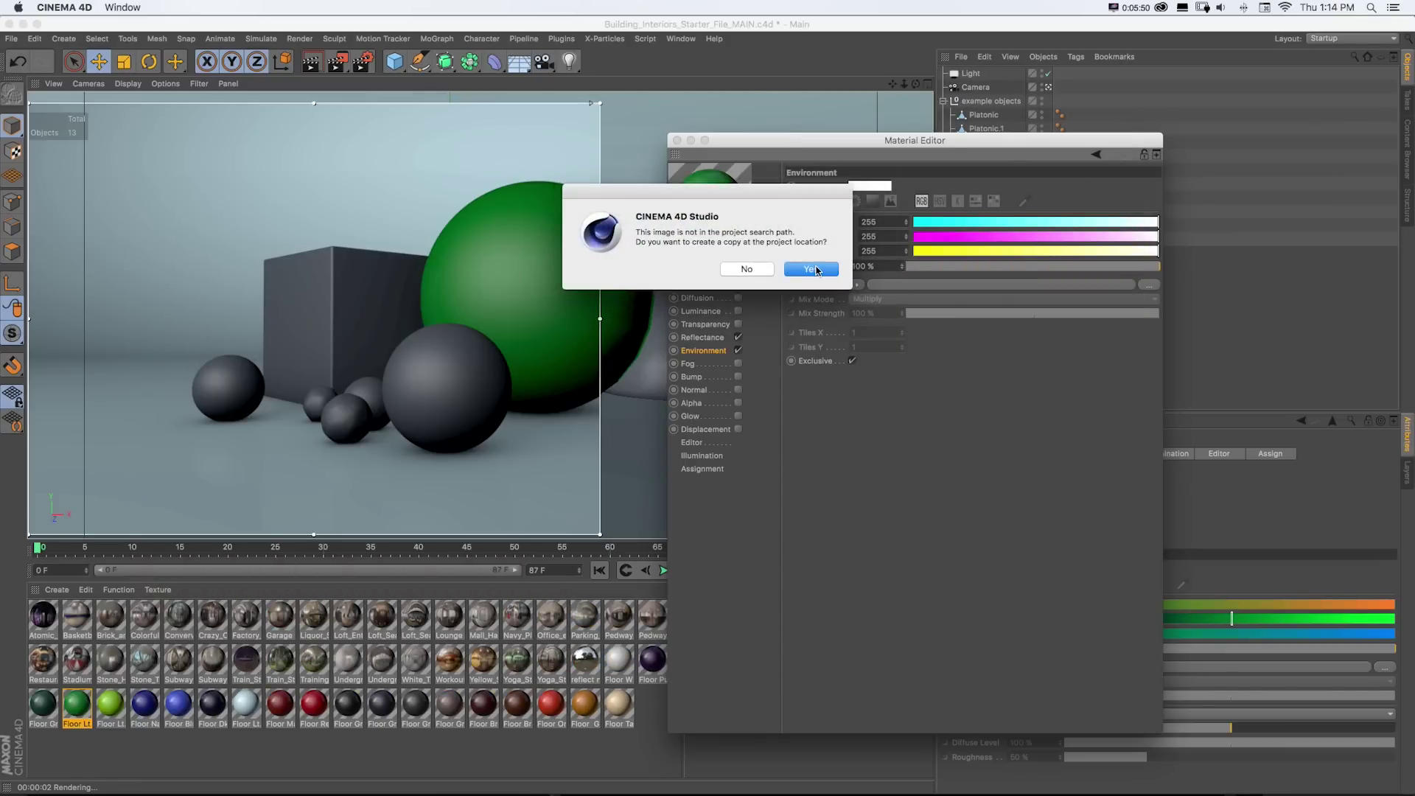
left_click(818, 272)
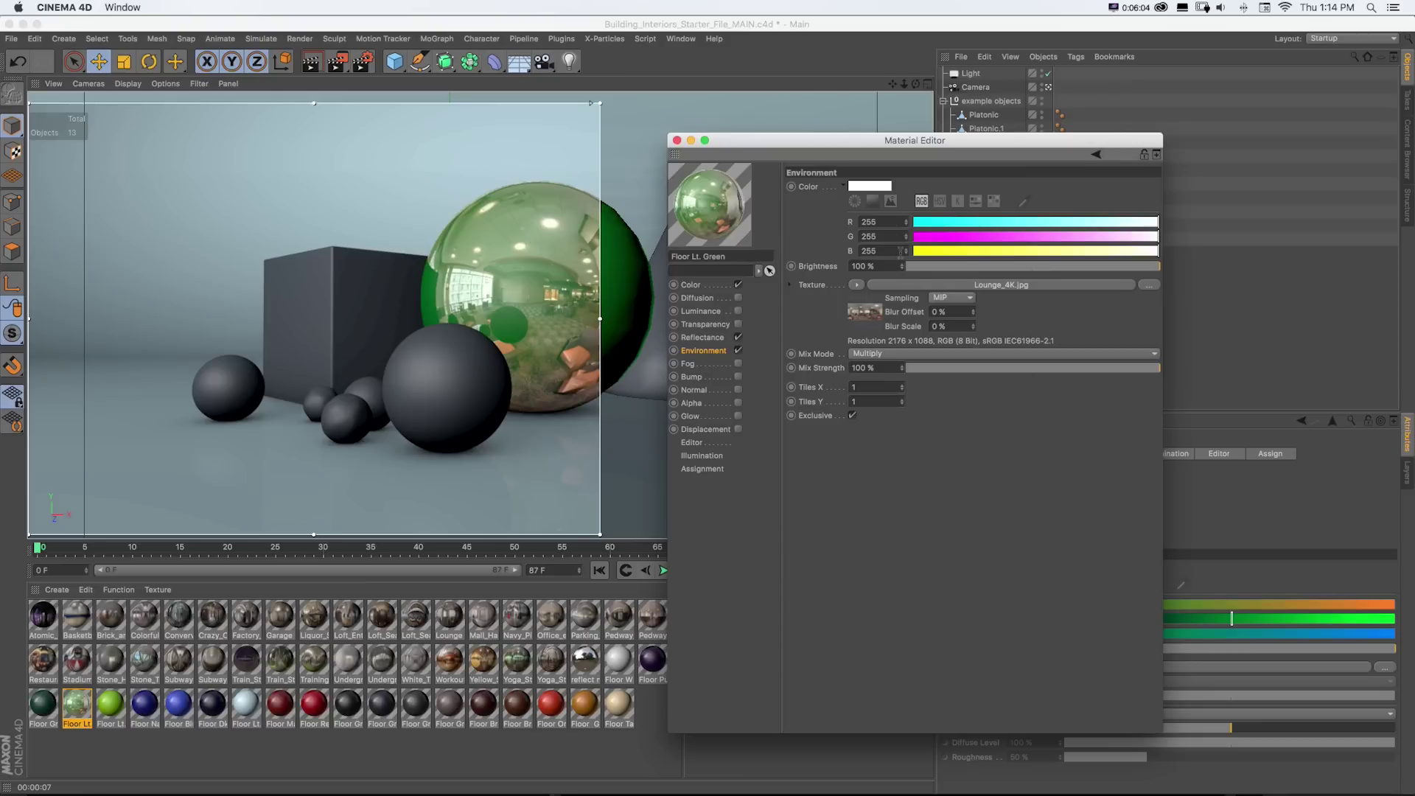
left_click_drag(902, 266, 902, 268)
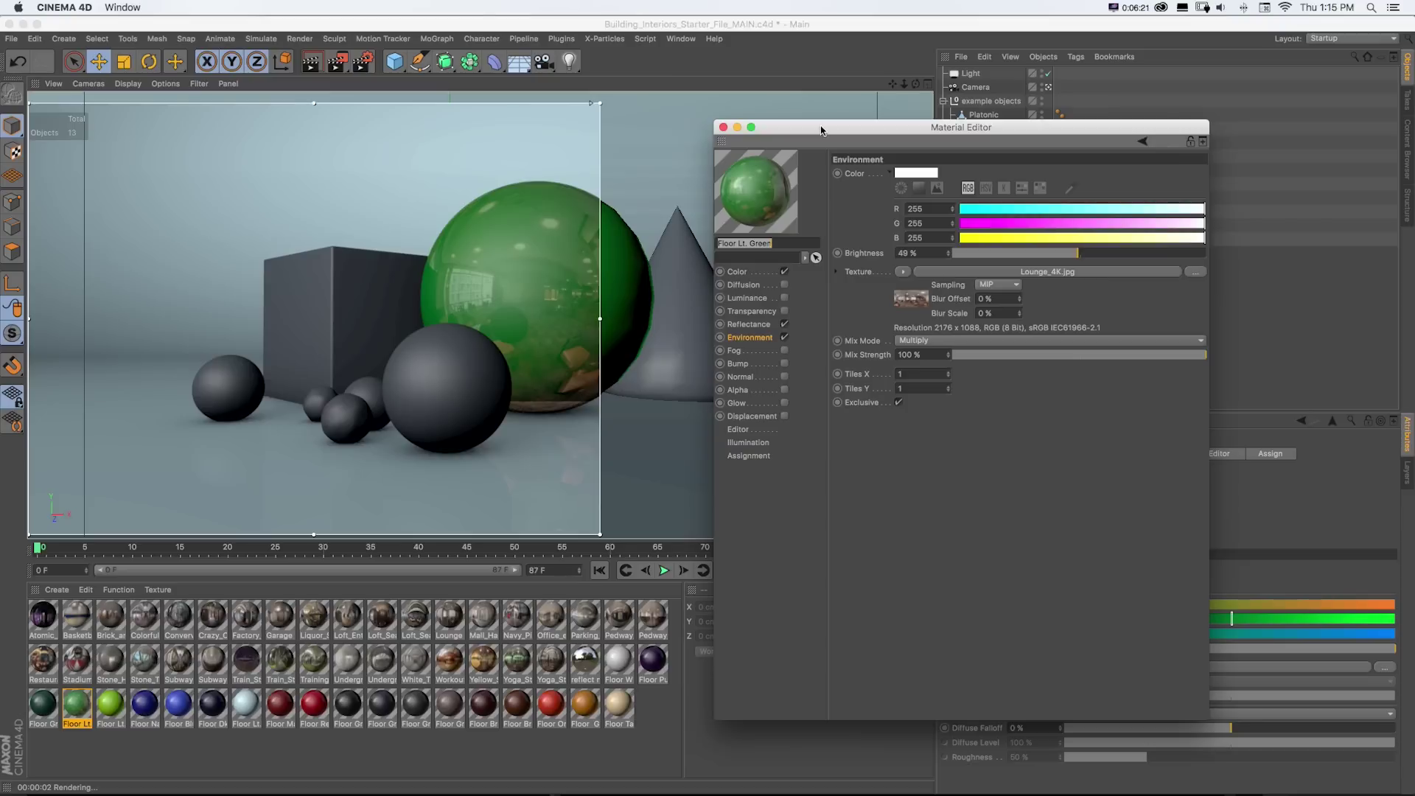
left_click(723, 126)
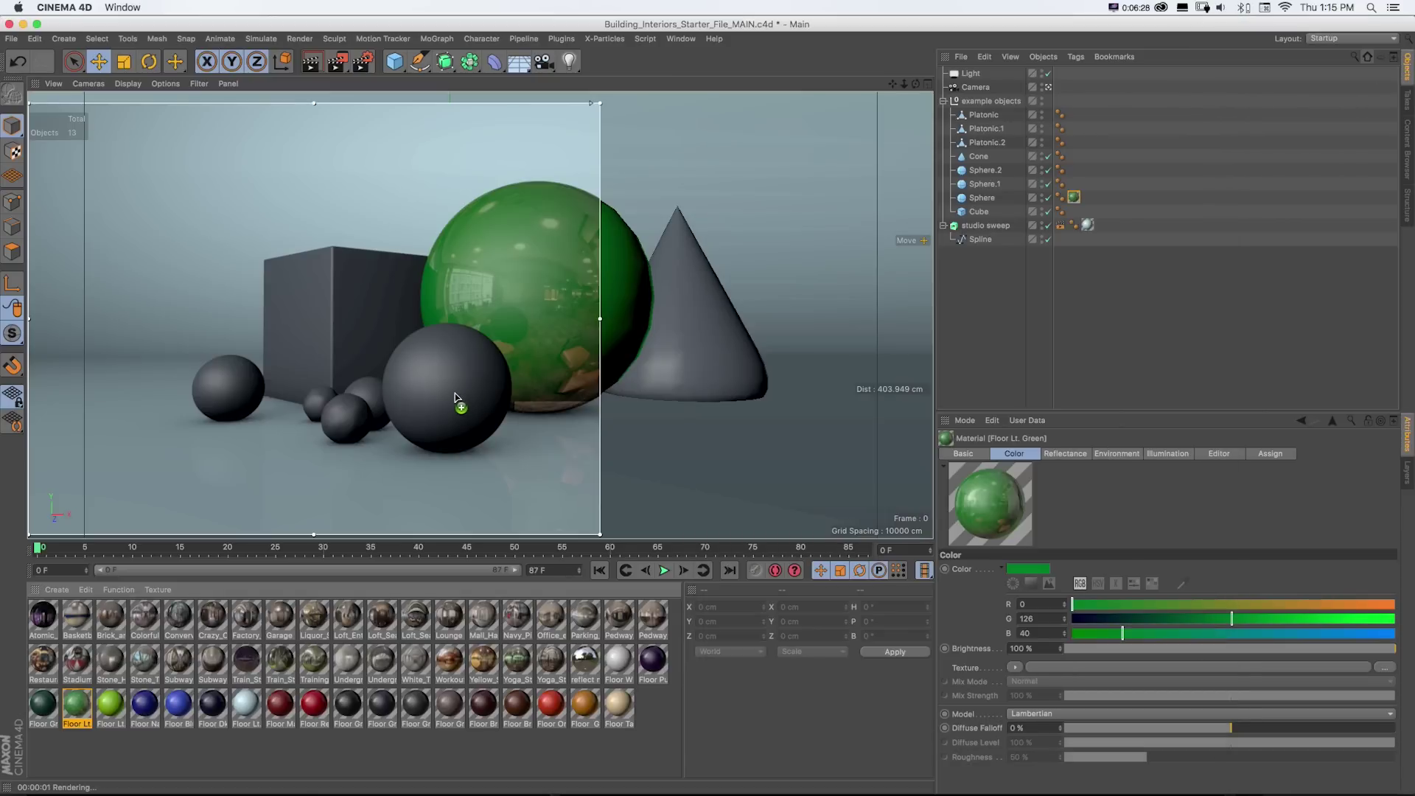
- Apply the Floor Navy material to the smaller front sphere and enable that material's Environment channel
left_click_drag(454, 393, 463, 392)
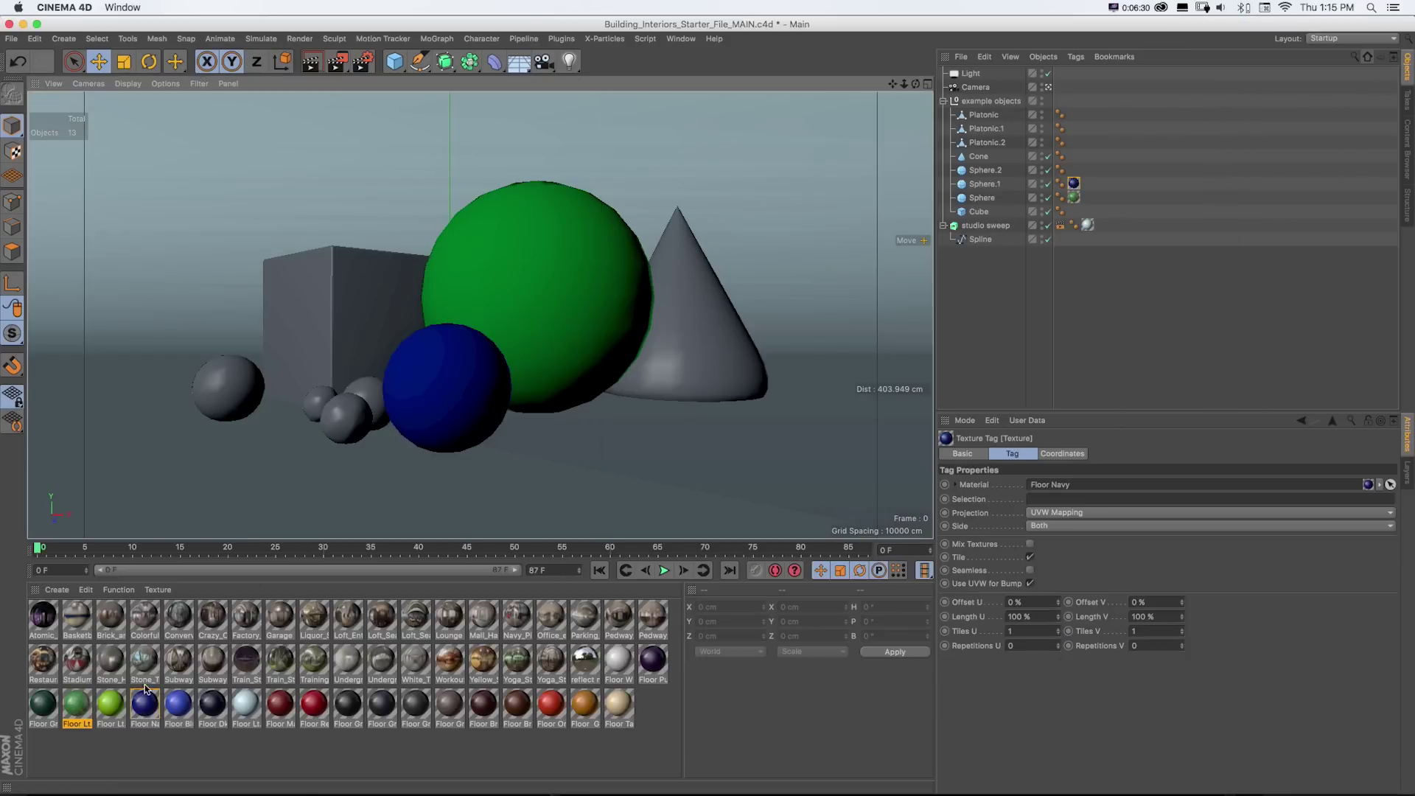
double_click(143, 706)
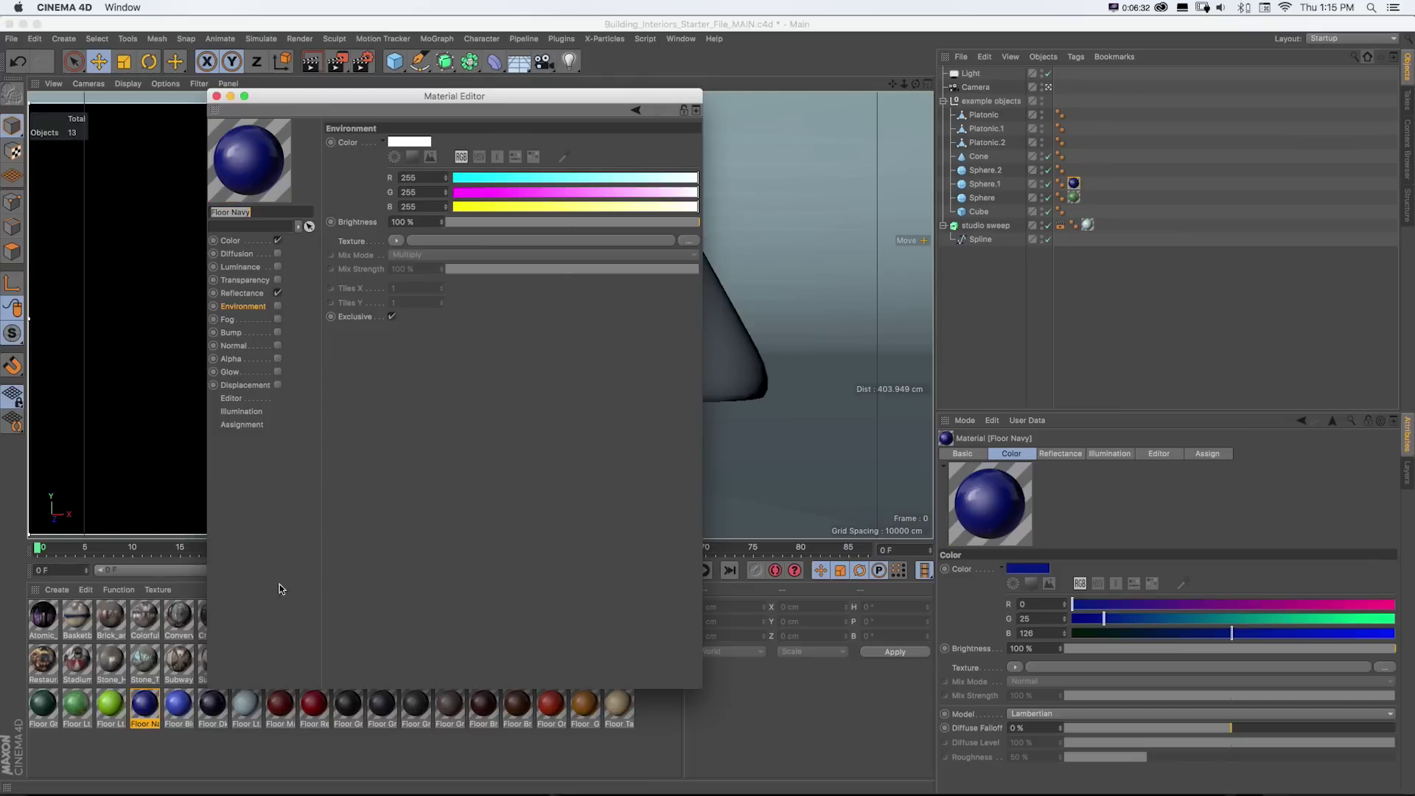
left_click(278, 306)
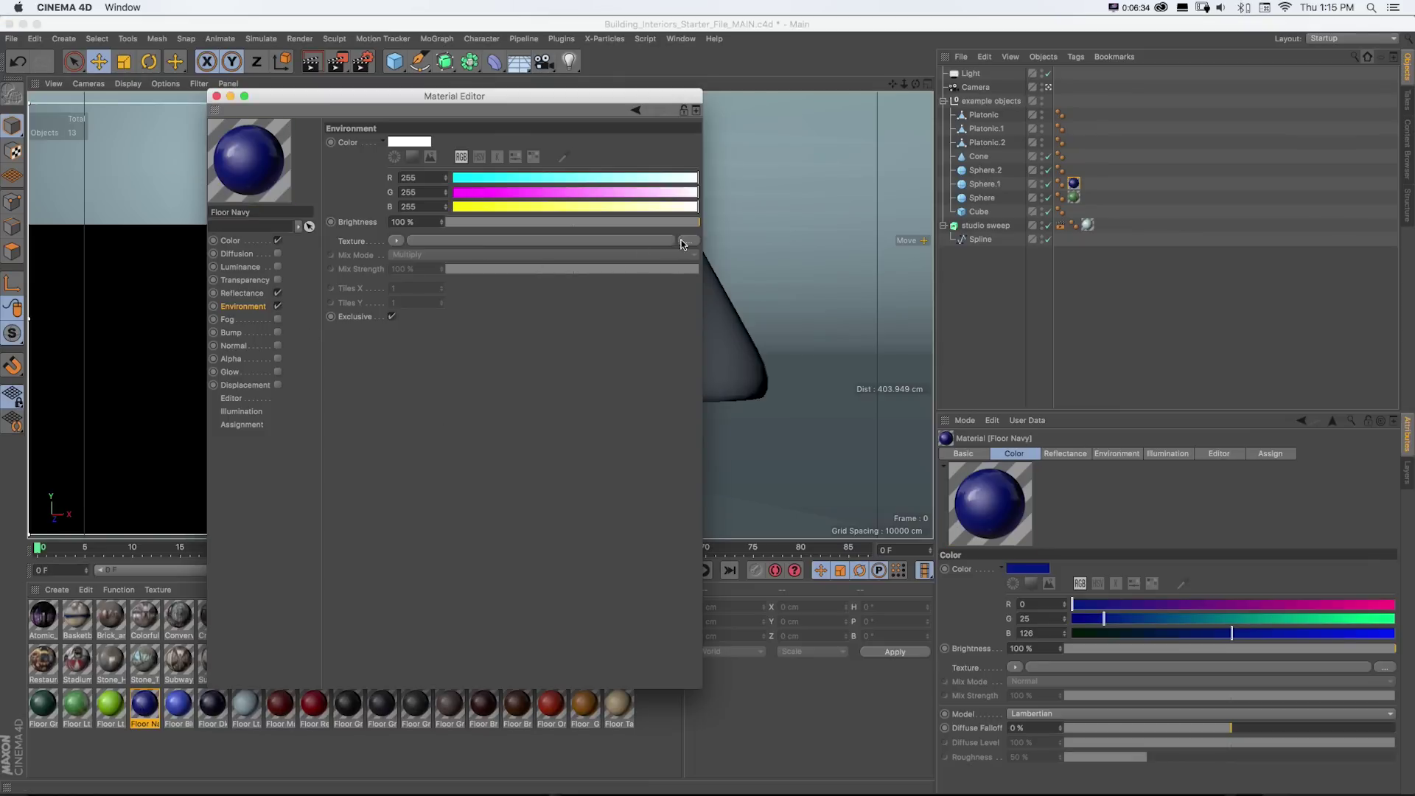
- Load Office_entrance_4K.JPG as Floor Navy's Environment texture, copying it to the project, and lower the channel's brightness
left_click(688, 241)
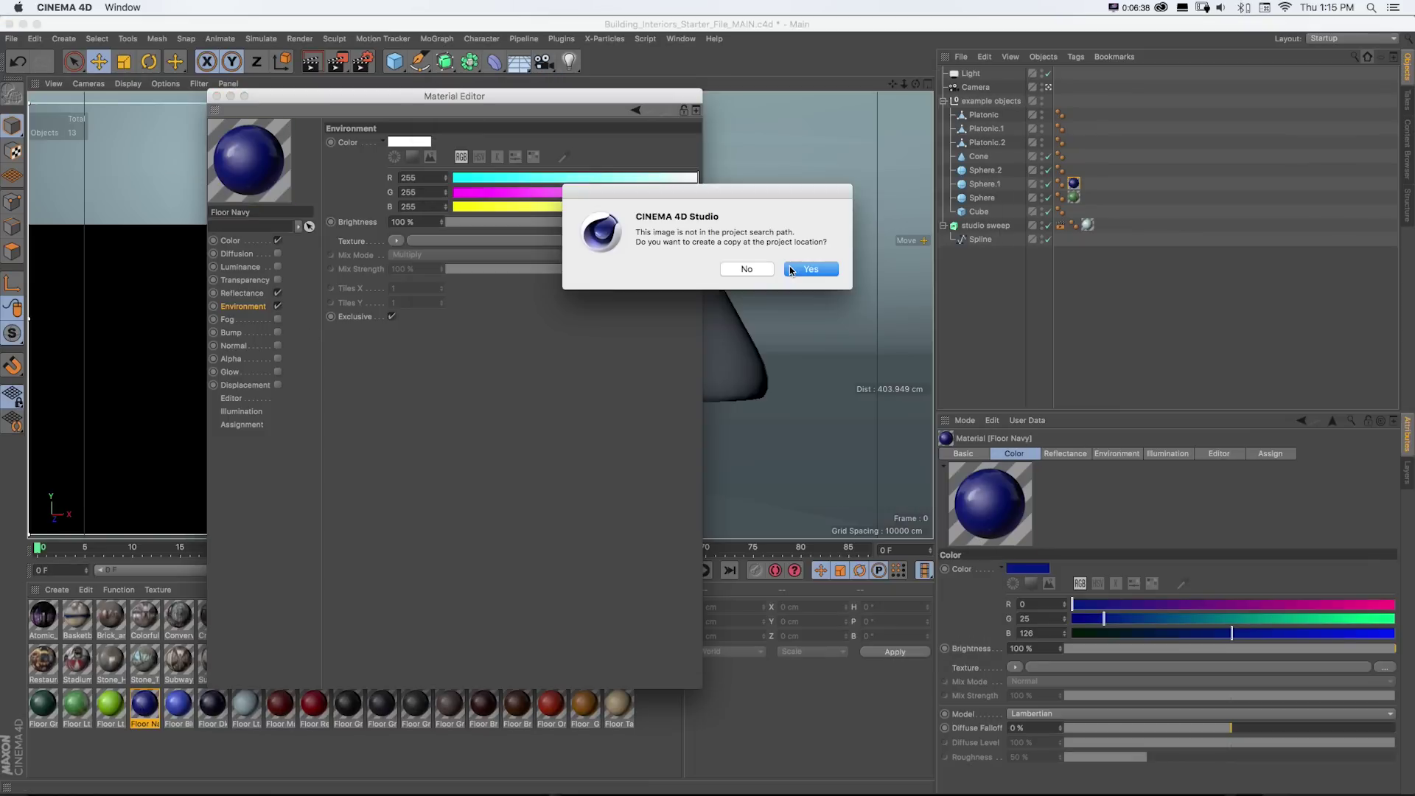
left_click(792, 269)
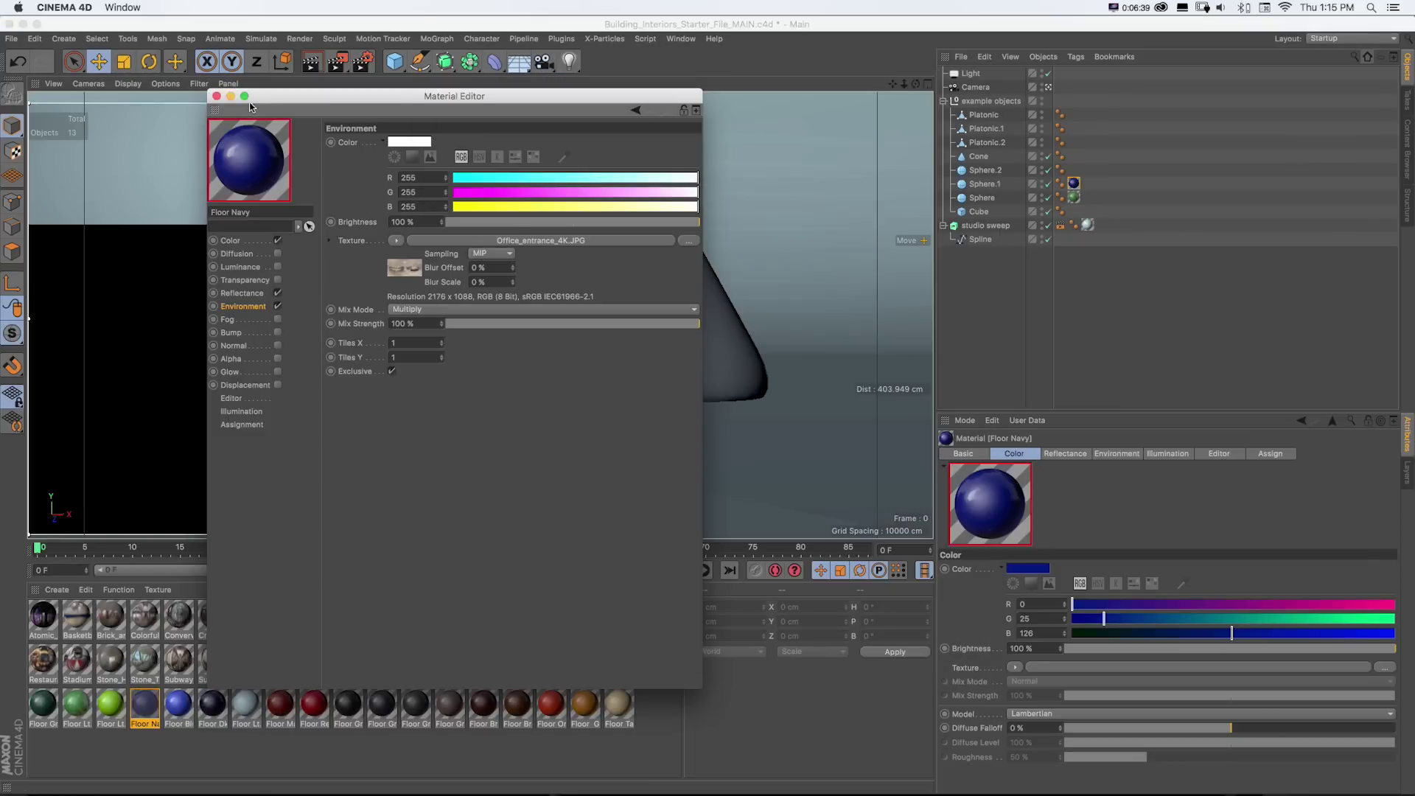
left_click_drag(255, 94, 674, 111)
left_click_drag(868, 240, 818, 244)
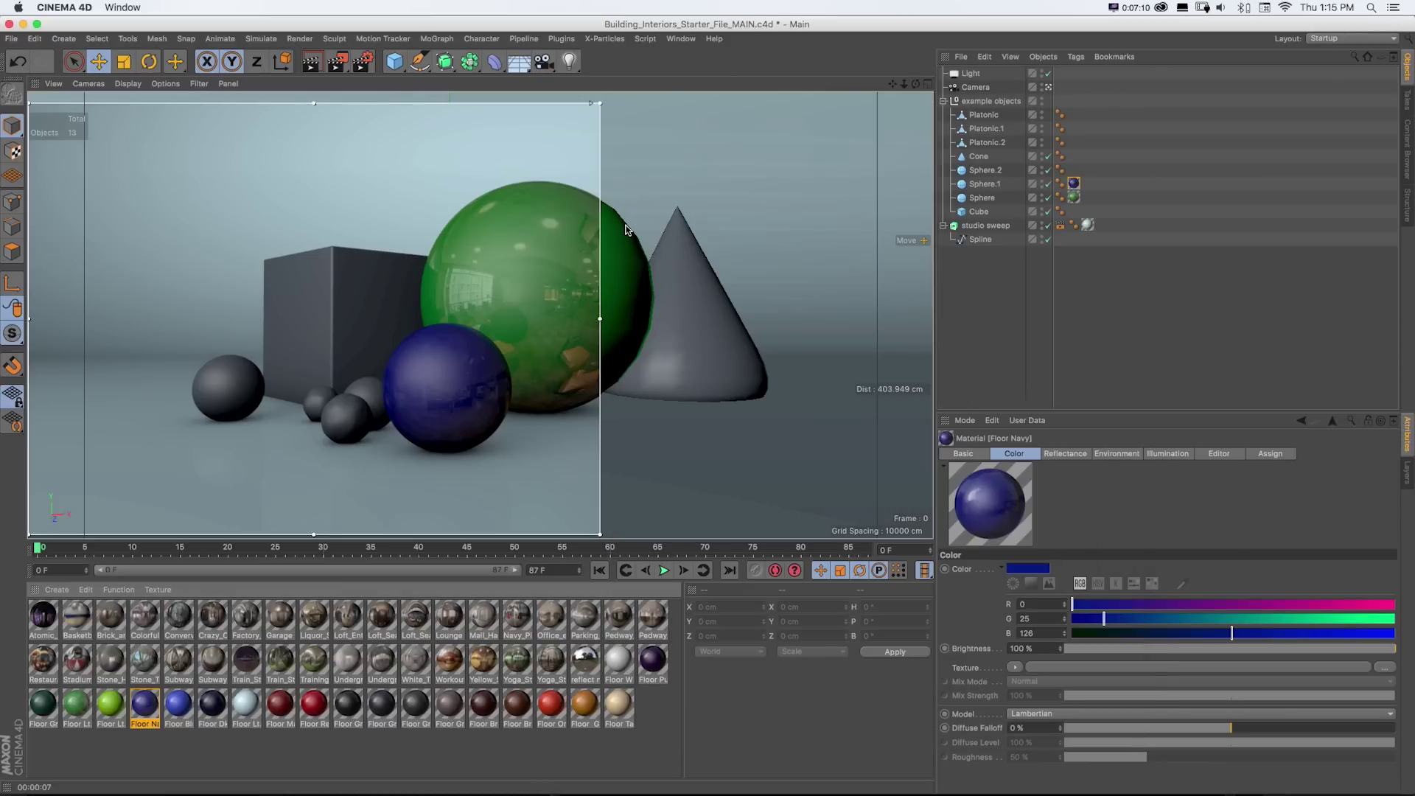
- Switch to Finder, open Building_Interiors_Starter_File_Multi_Object.c4d in Cinema 4D and preview it with the interactive render region
key("super+Tab")
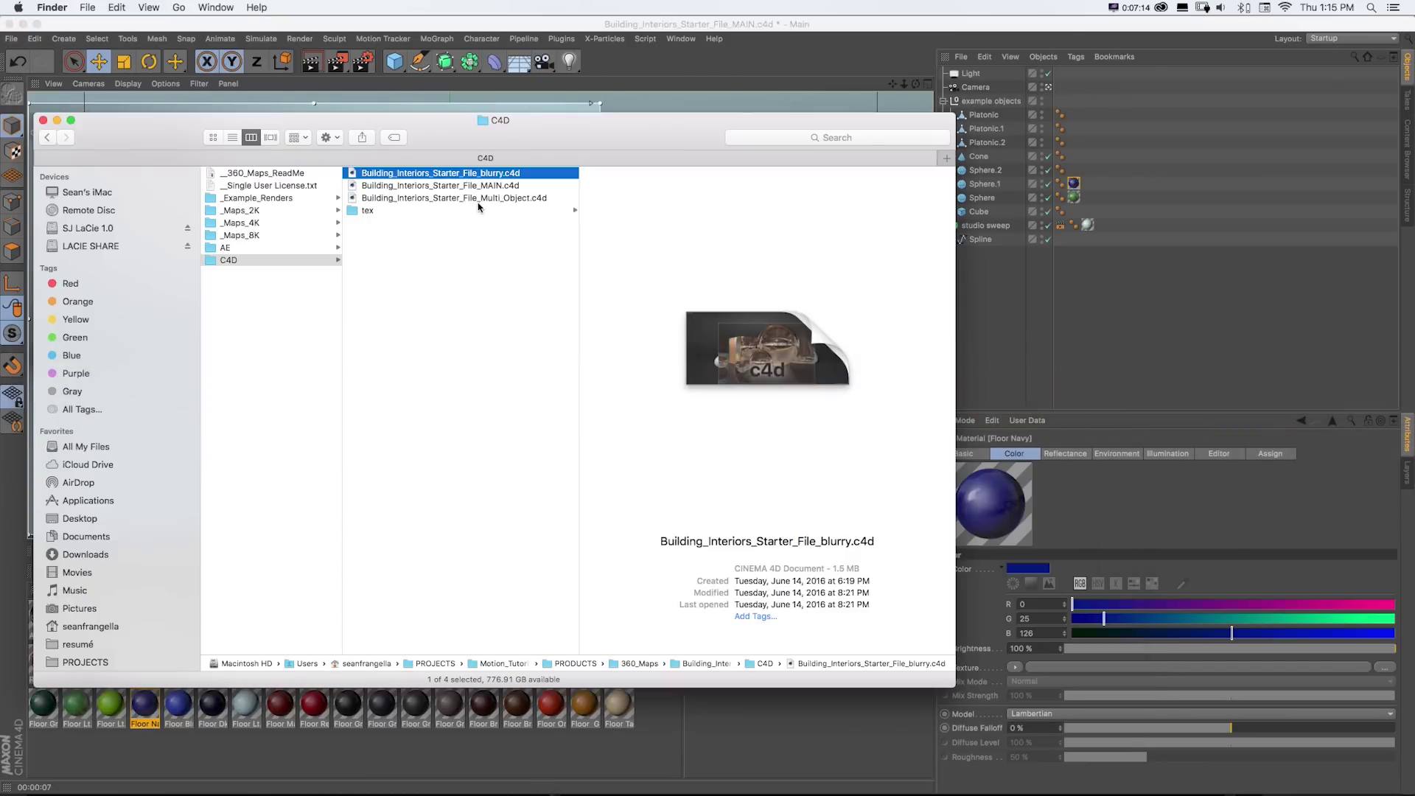
left_click(476, 199)
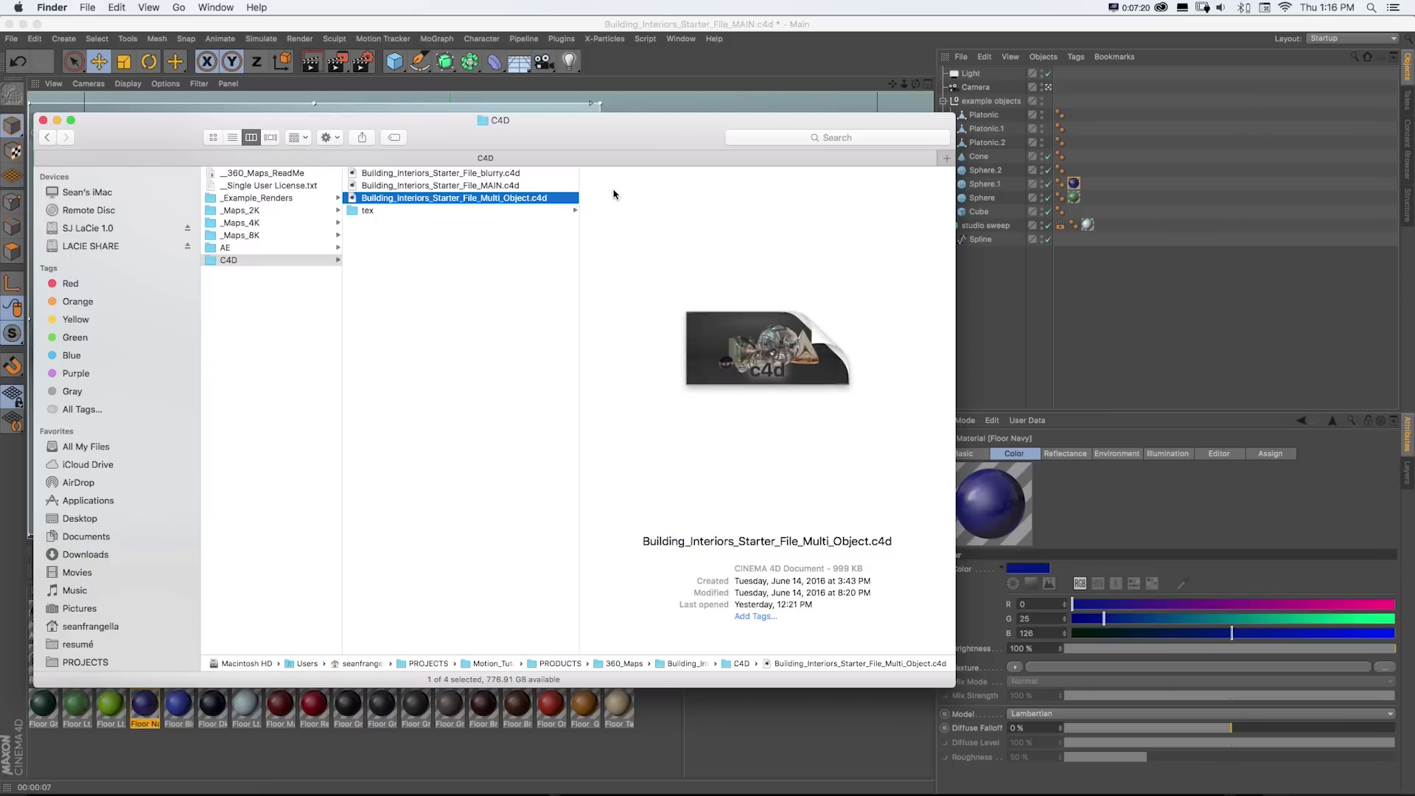
double_click(409, 201)
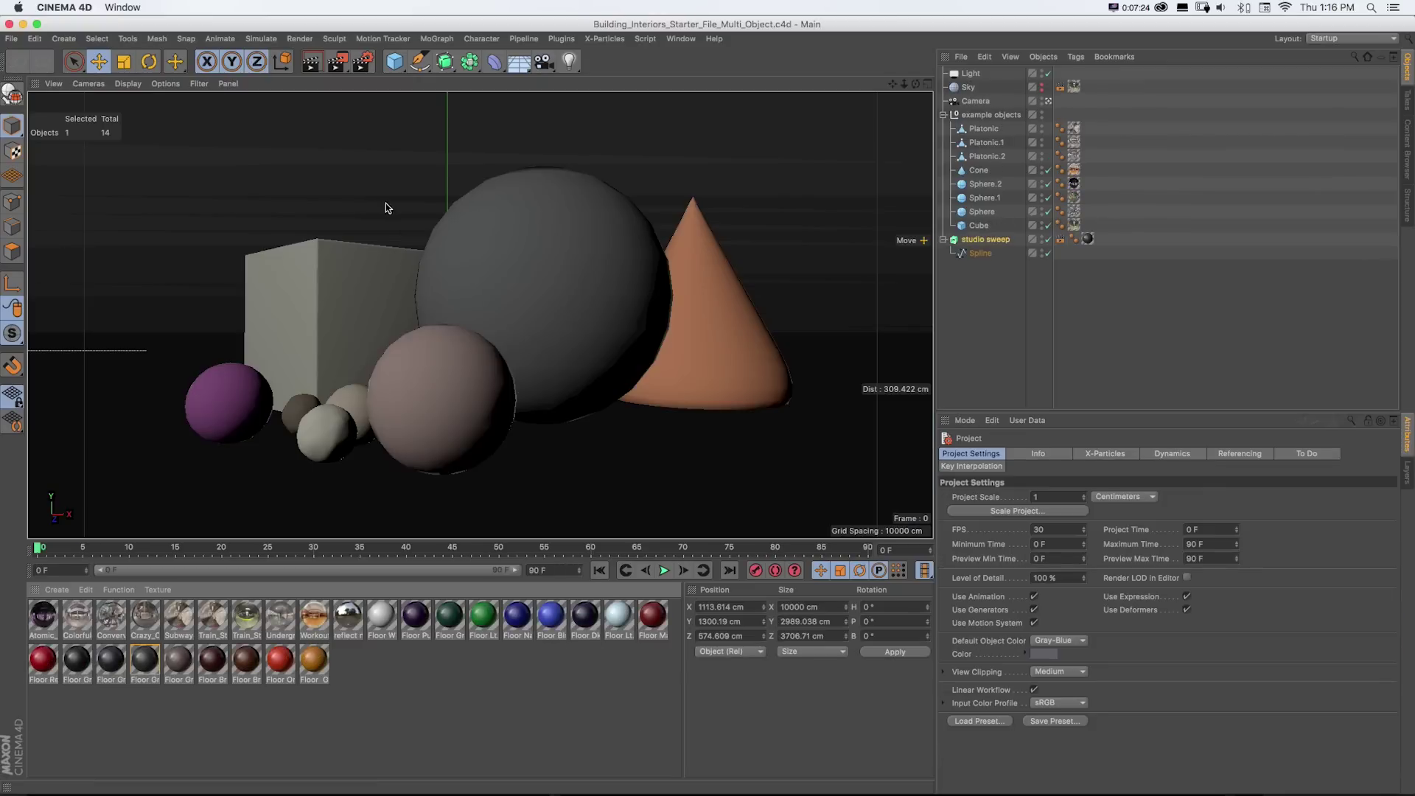
key("alt+r")
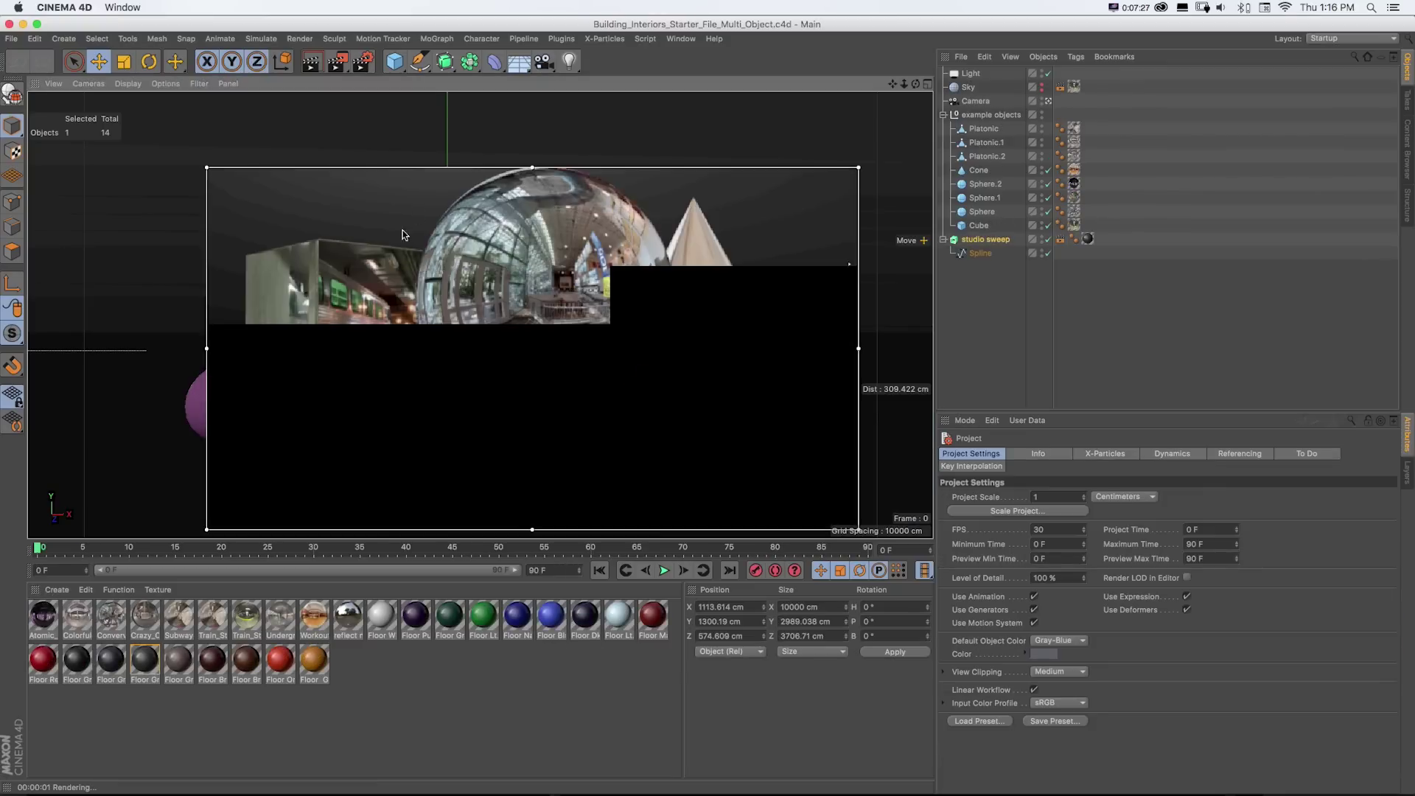
- Examine the Environment channel settings of several materials in the multi-object scene, including Convervatory_Entrance
double_click(77, 616)
left_click_drag(350, 108, 513, 130)
left_click(111, 615)
left_click(179, 615)
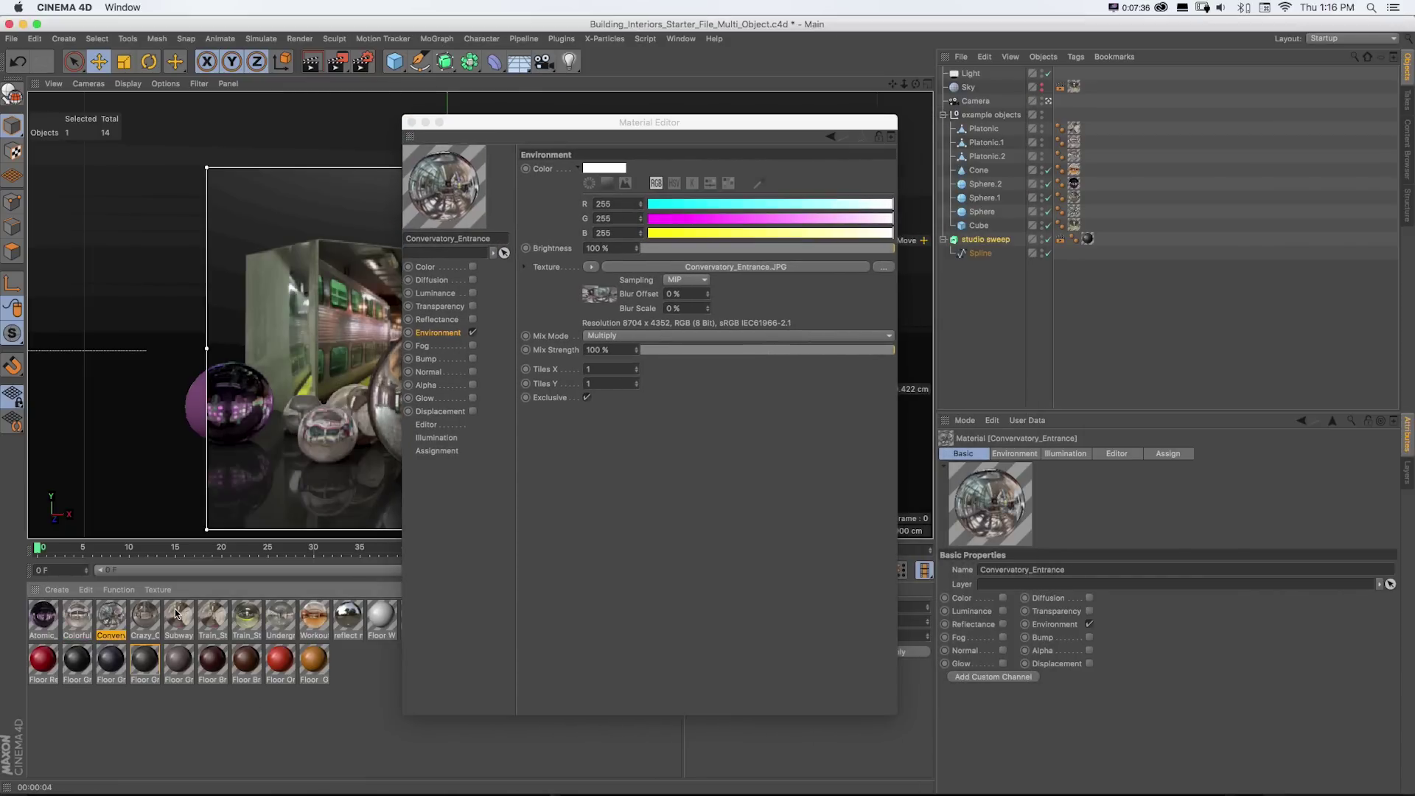
- Close the Convervatory_Entrance material settings and examine the Train_Station_2 material's settings
left_click(411, 122)
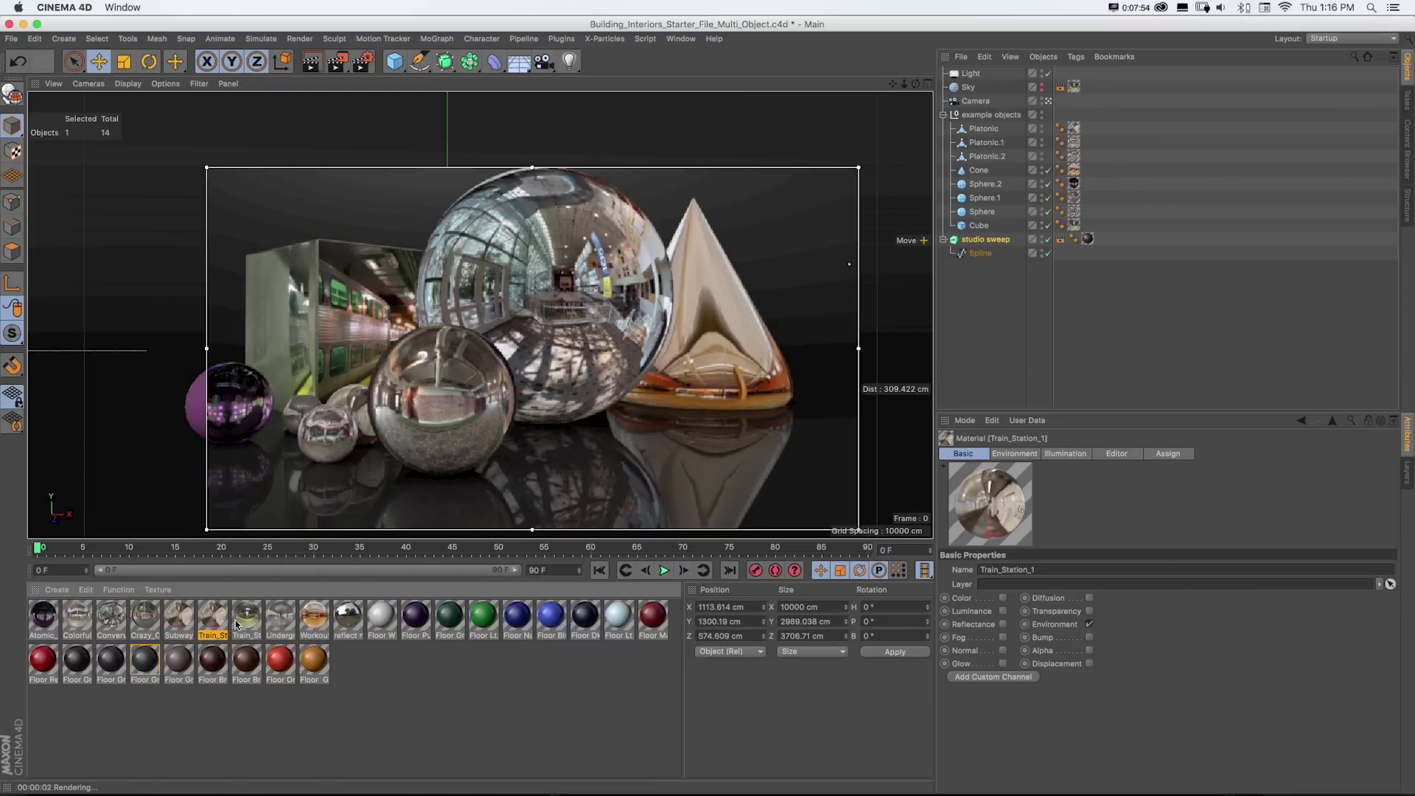
double_click(248, 615)
left_click_drag(354, 97, 734, 143)
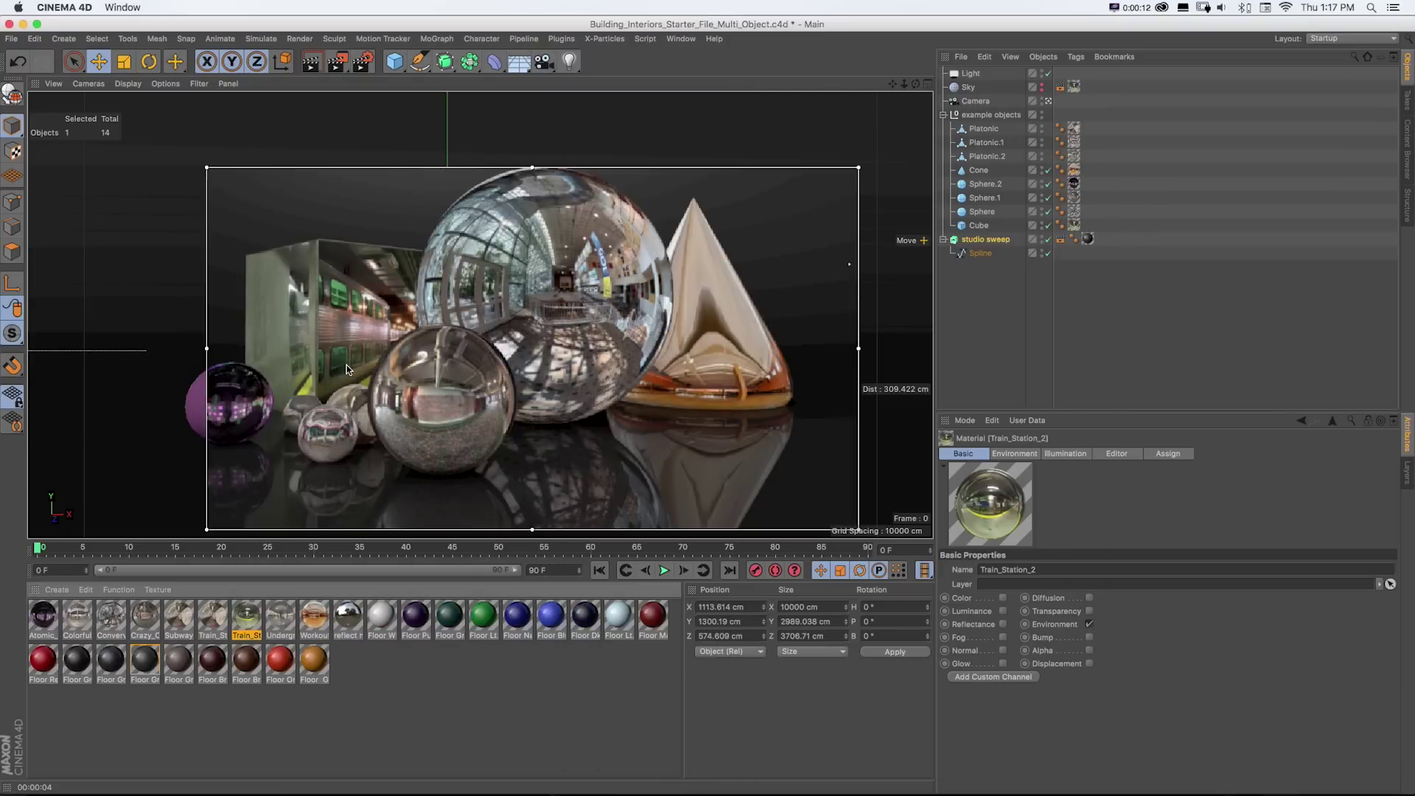
- Try the Standard renderer in the Render Settings and render the viewport to compare it with Physical
left_click(363, 61)
left_click_drag(298, 29, 525, 140)
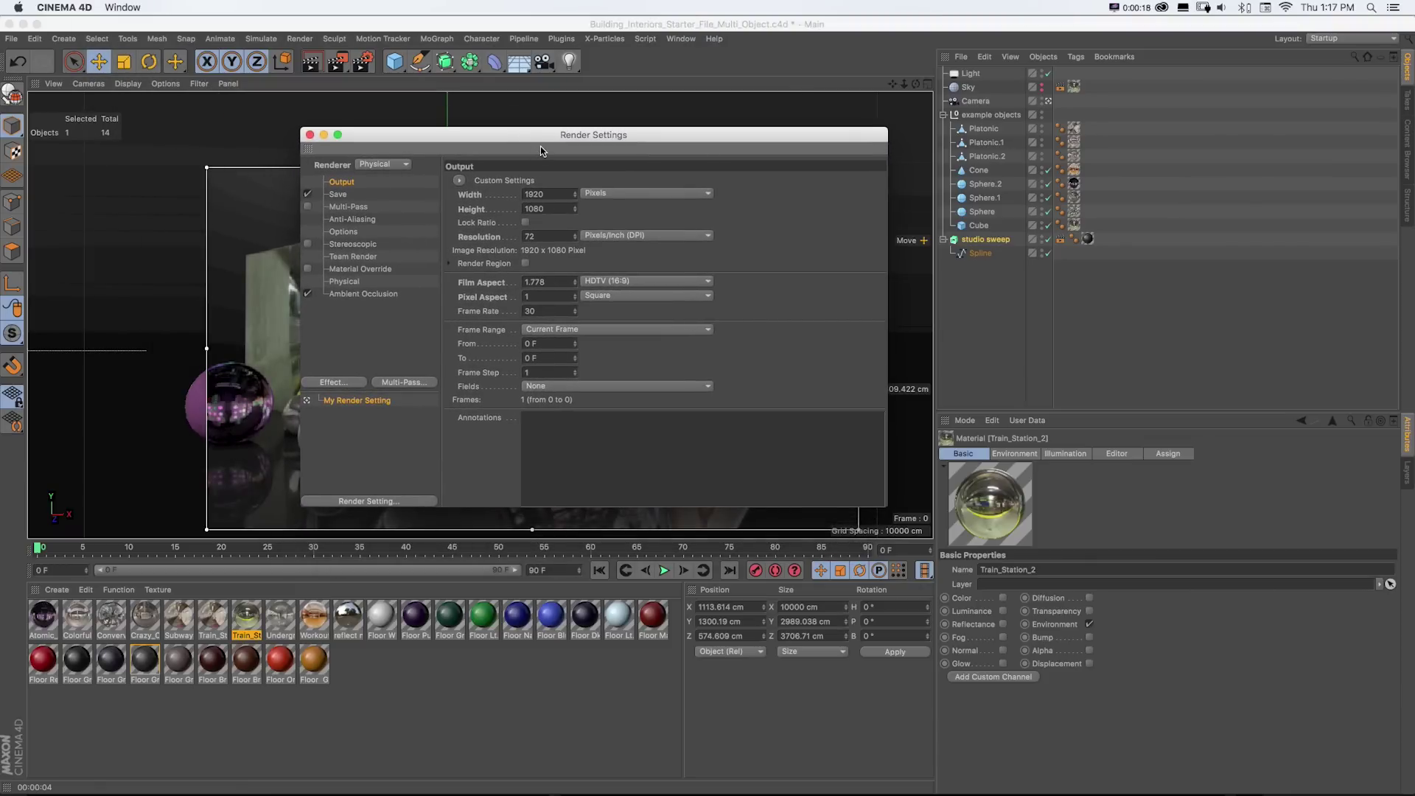
left_click(384, 167)
left_click(383, 149)
key("ctrl+r")
left_click_drag(383, 140, 638, 167)
- Set the renderer back to Physical, render the viewport and close the Render Settings
left_click(645, 192)
left_click(644, 209)
left_click_drag(640, 161, 463, 129)
key("ctrl+r")
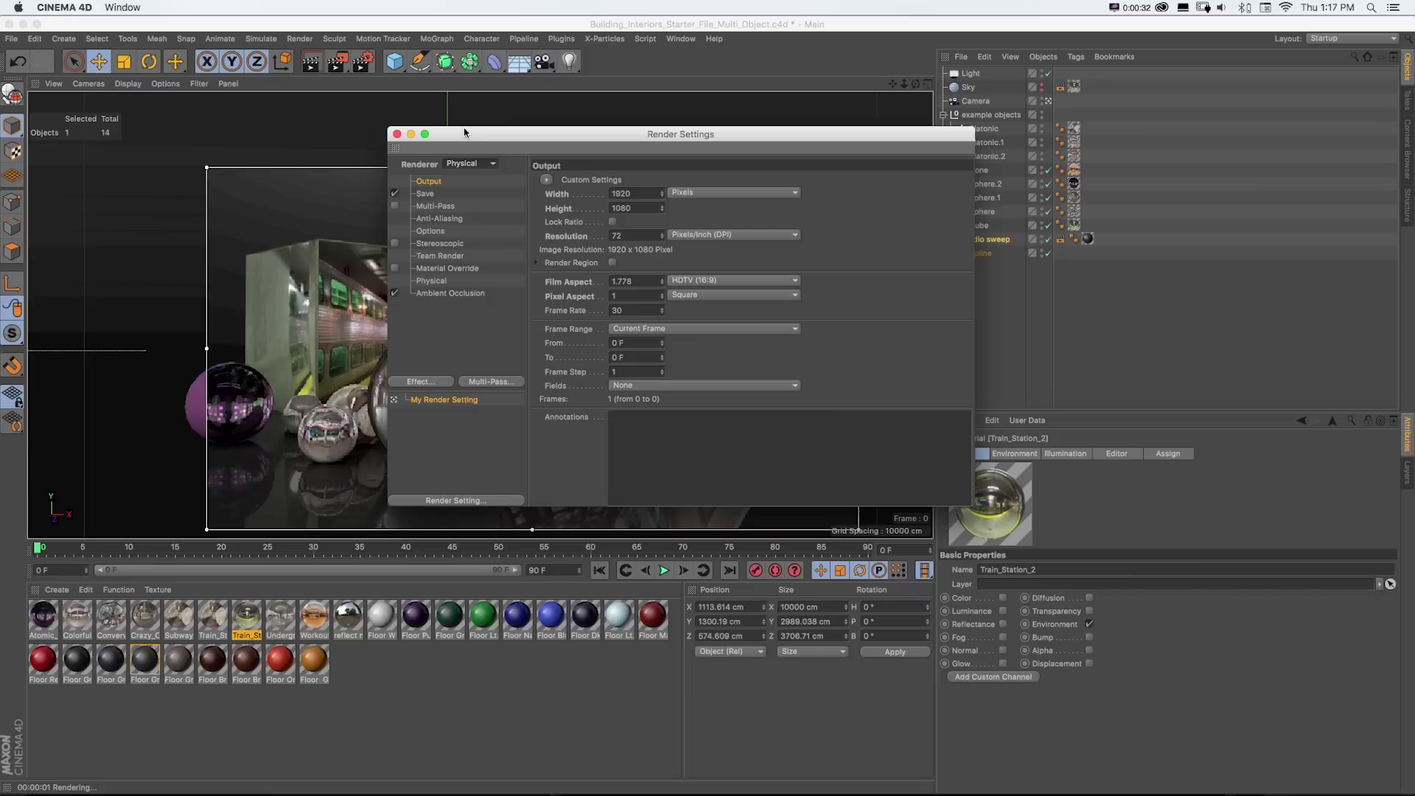
left_click(397, 133)
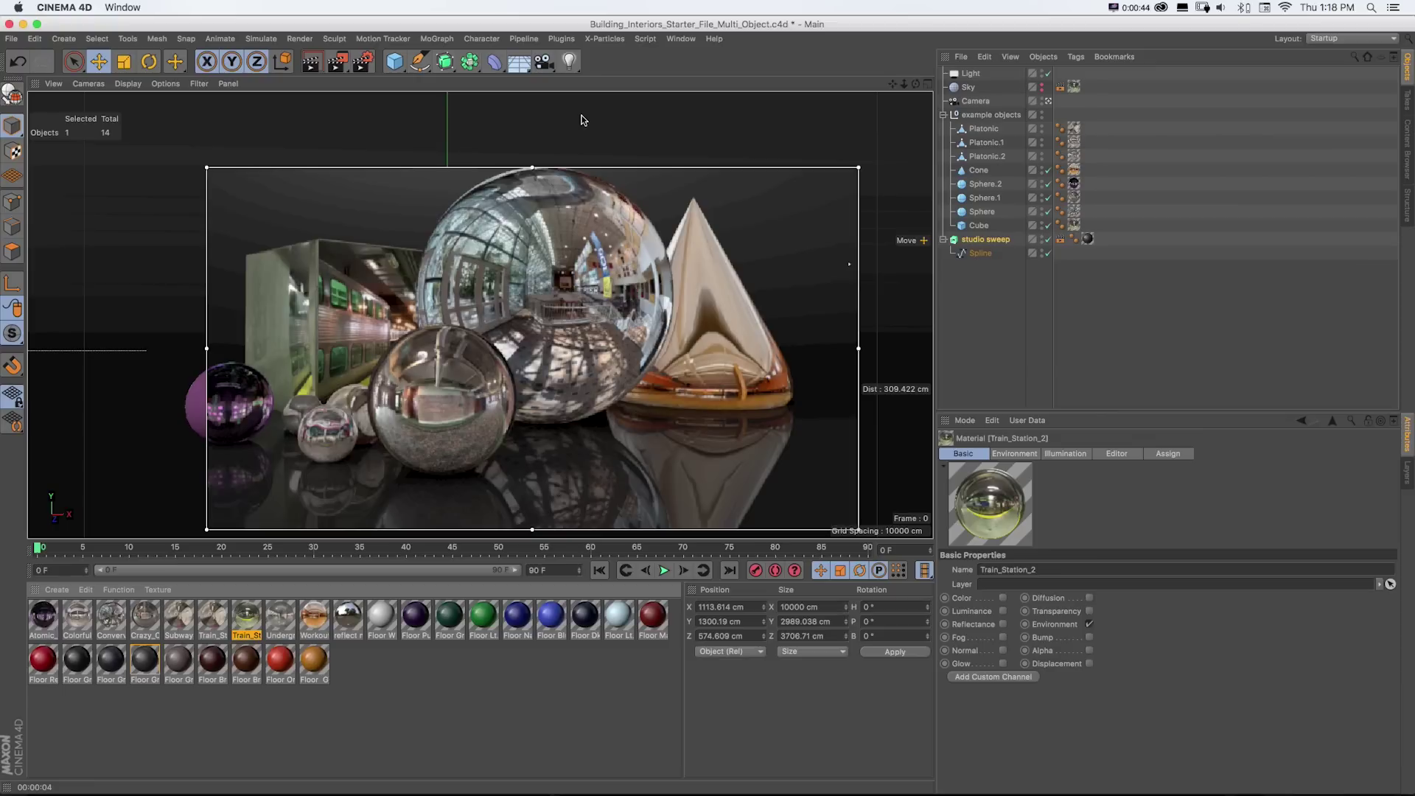
- Switch to Finder, browse the pack's AE folder and open Building_Interiors_AE_Project_CC_2015.aep in After Effects
key("super+Tab")
key("super+Tab")
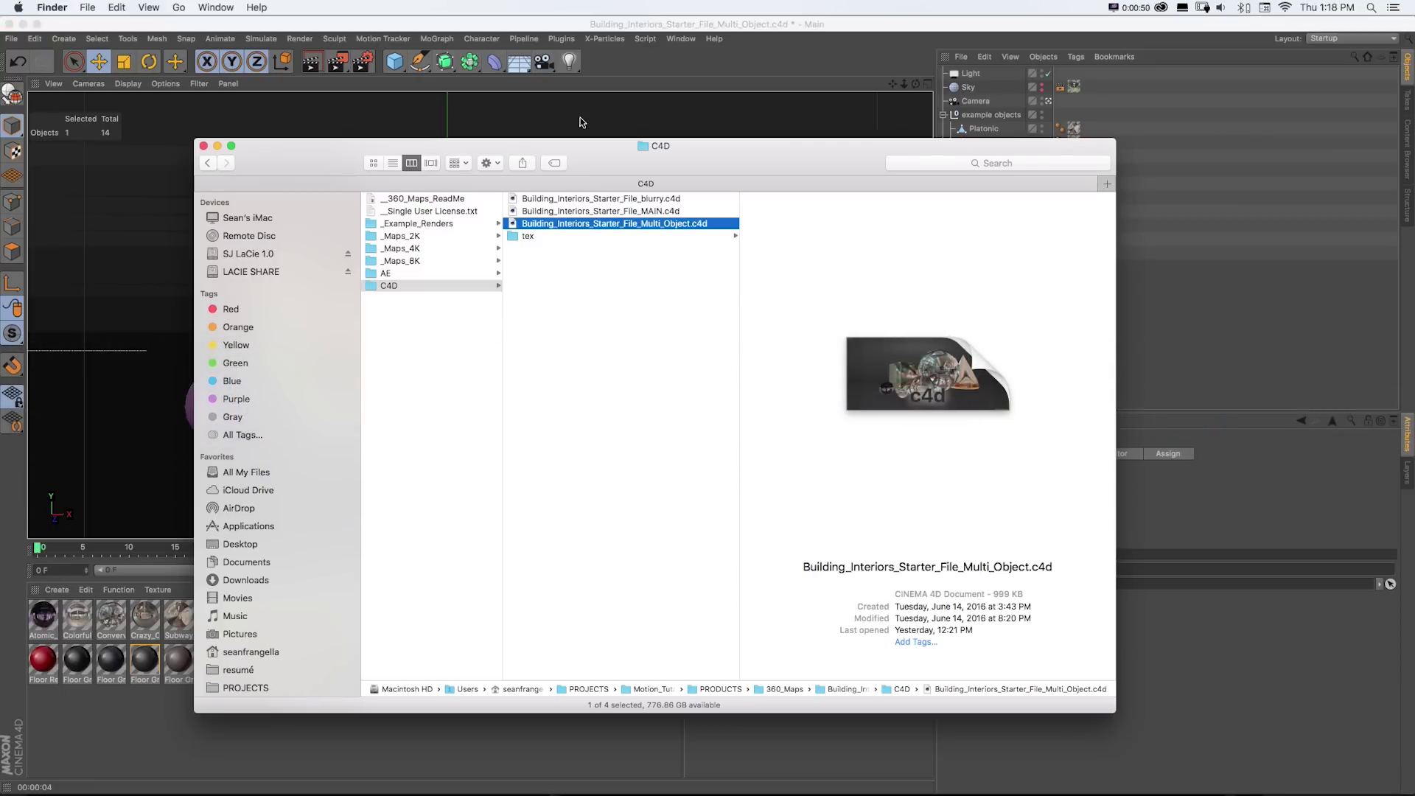
key("Left")
key("Up")
left_click_drag(645, 302, 746, 302)
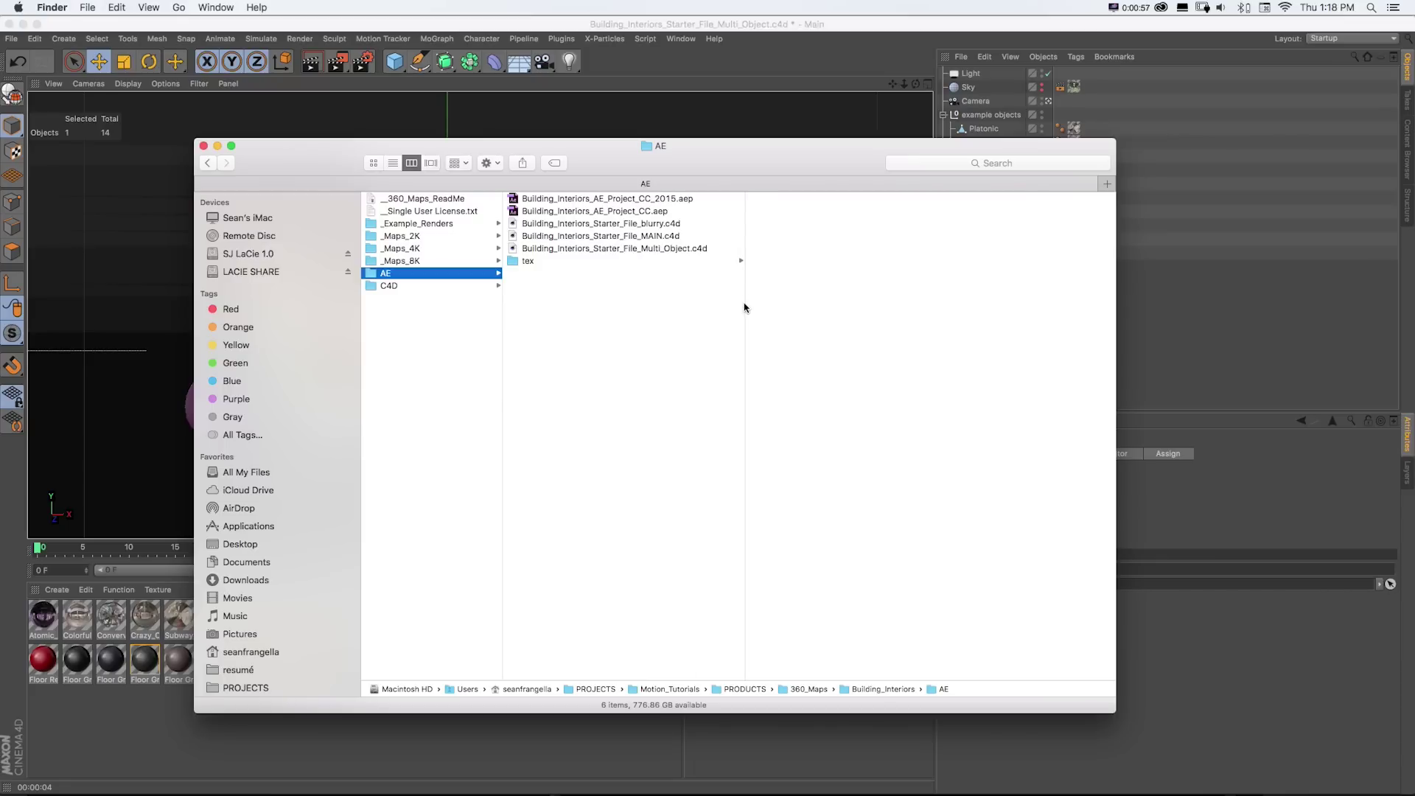
key("Right")
key("Down")
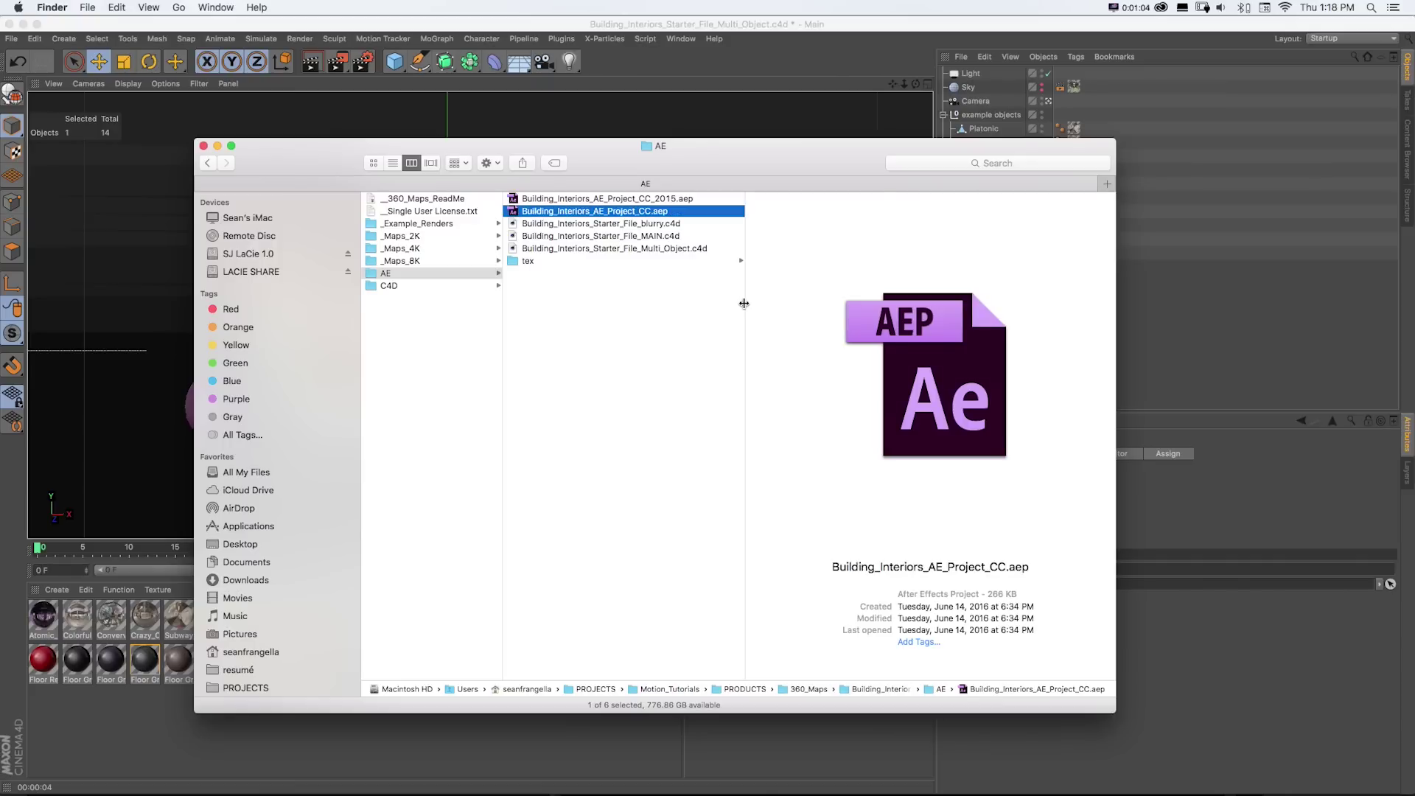
double_click(513, 209)
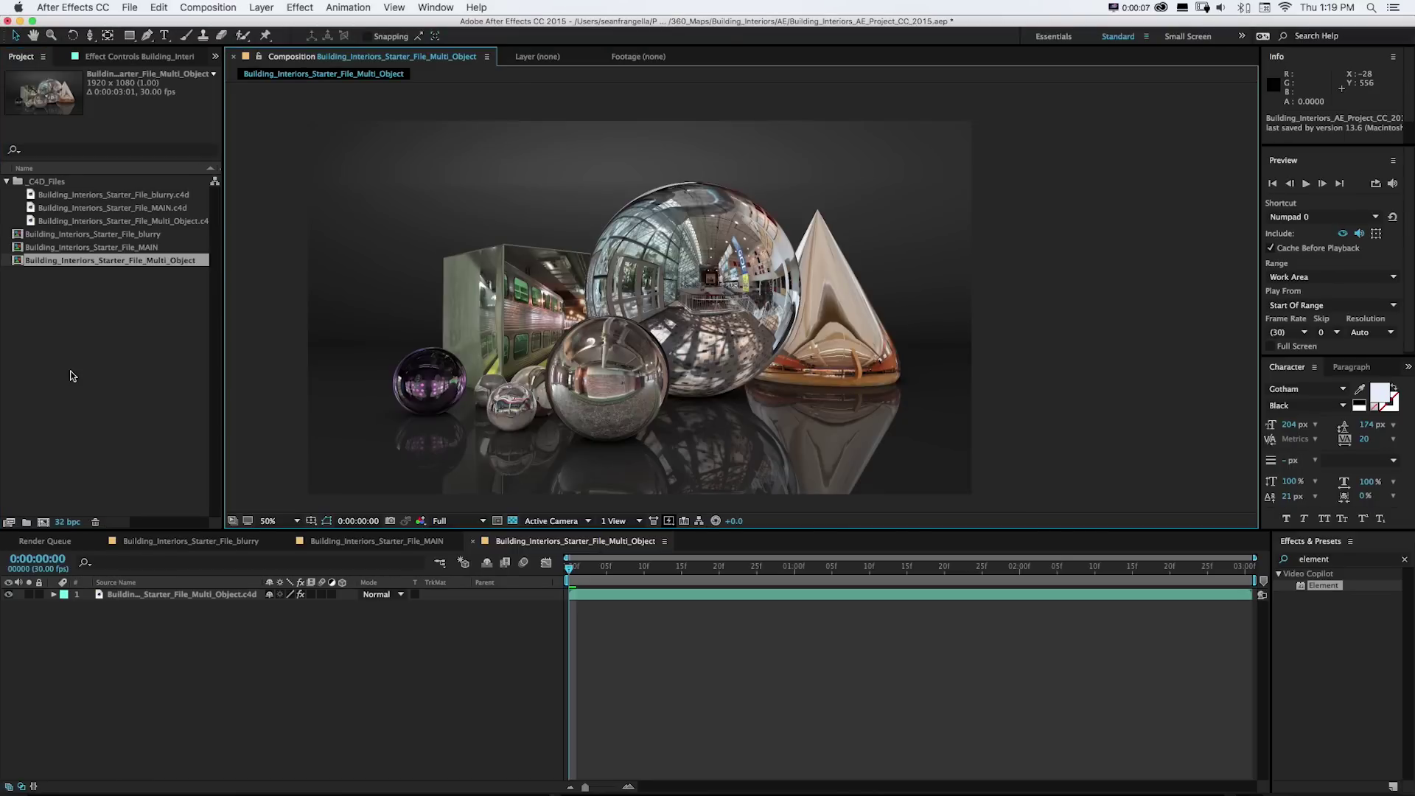
- Examine the CINEWARE effect settings of the Multi_Object layer and return to the project's list of files
left_click(44, 194)
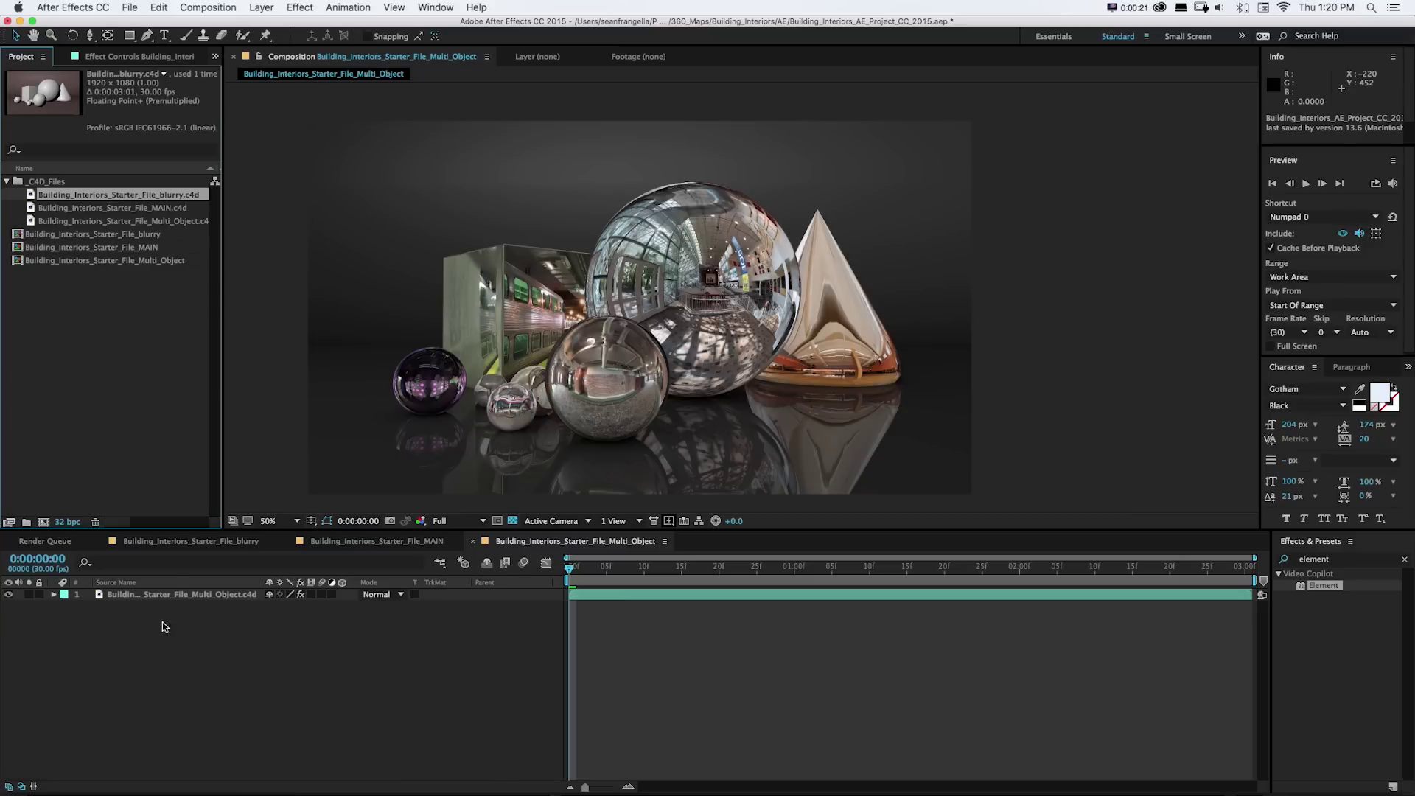
left_click(155, 595)
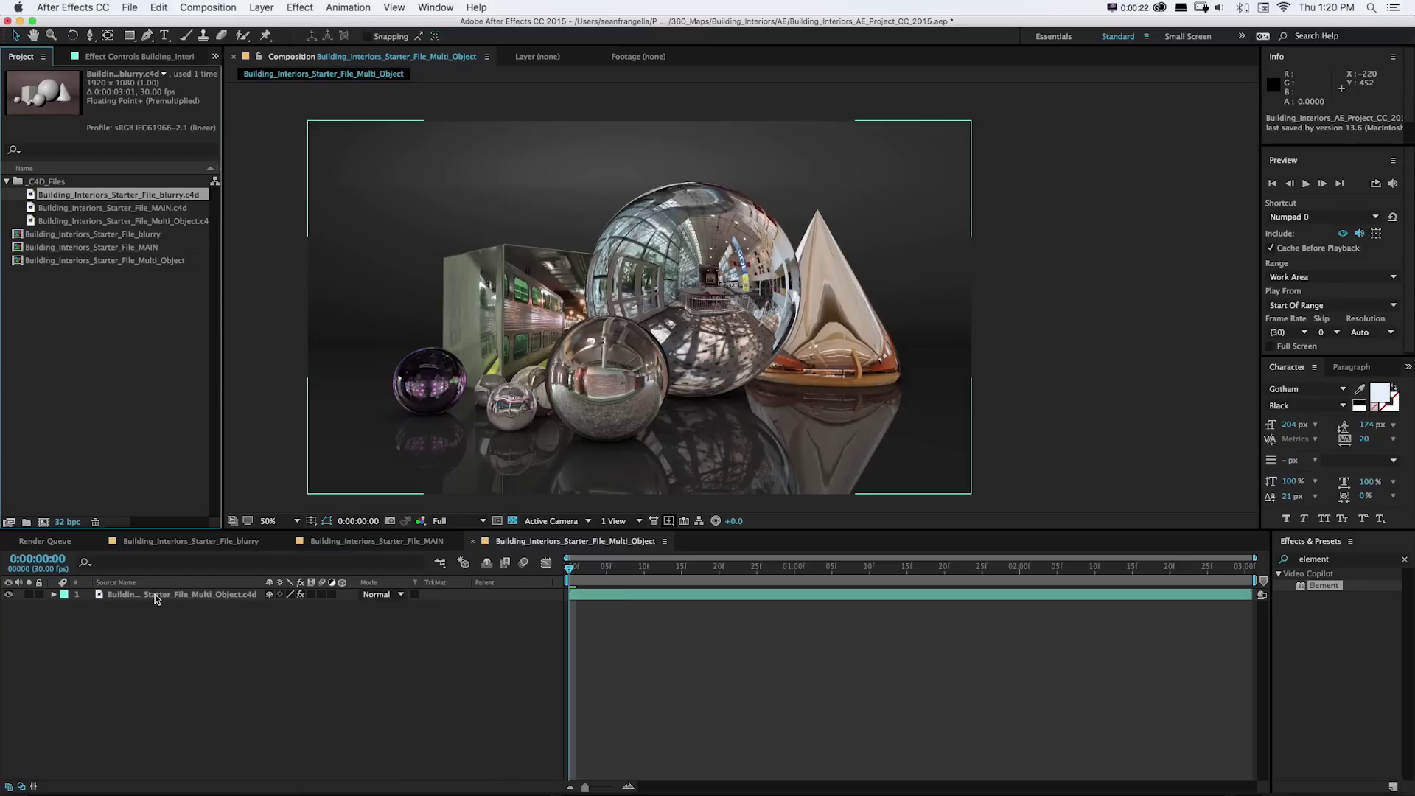
left_click(129, 56)
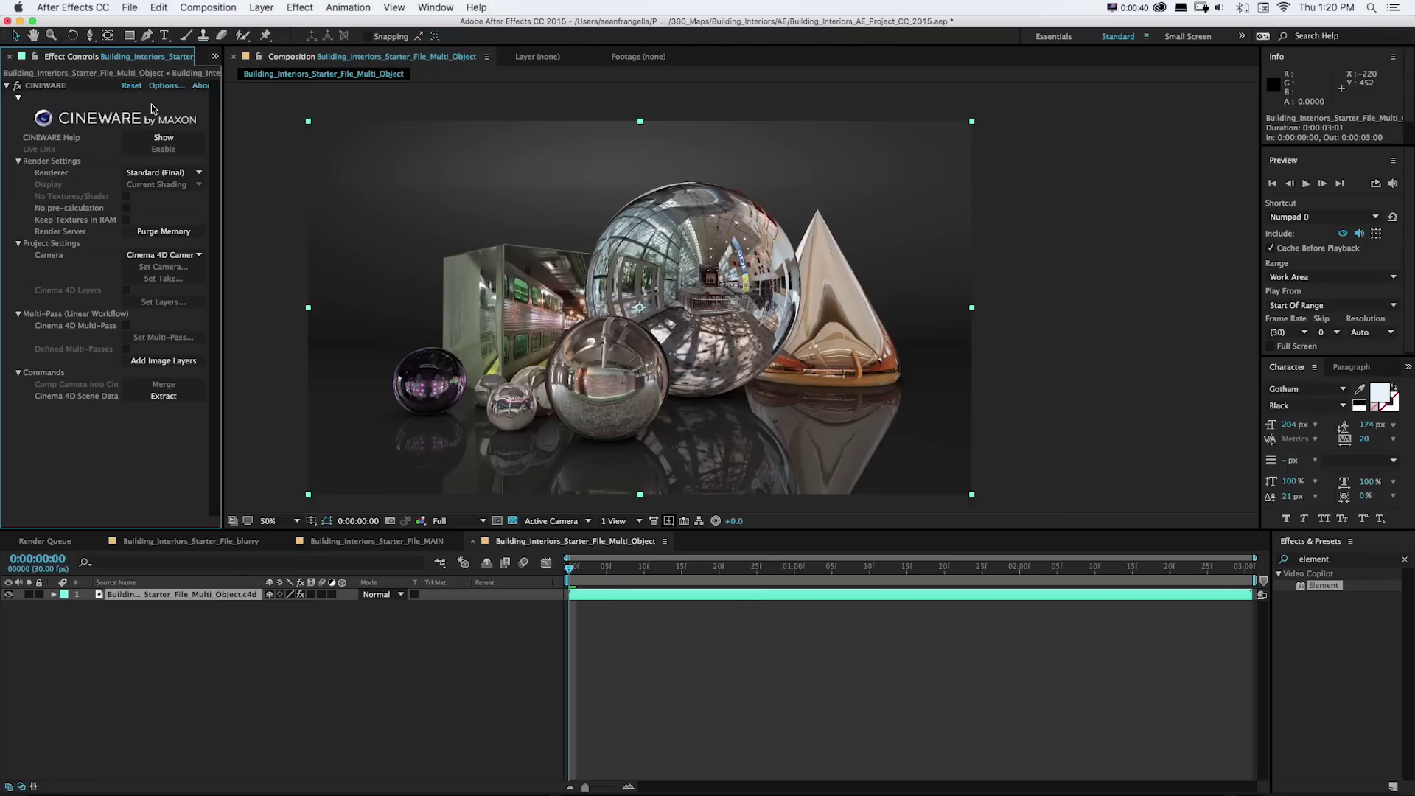
key("super+0")
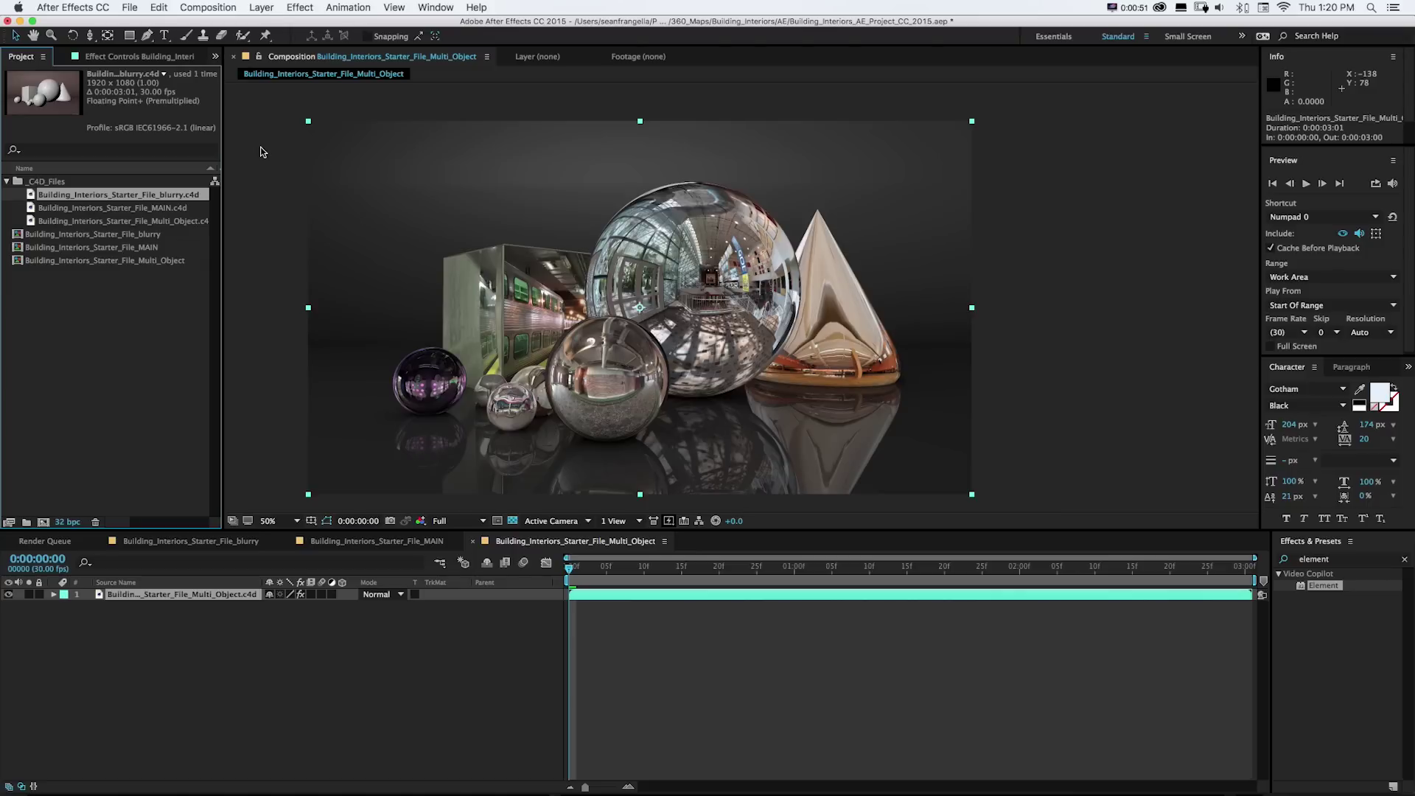
- Open Building_Interiors_Starter_File_MAIN.c4d from After Effects for editing in Cinema 4D Lite, accepting the missing-plugin notice, and check its Render Settings
left_click(174, 209)
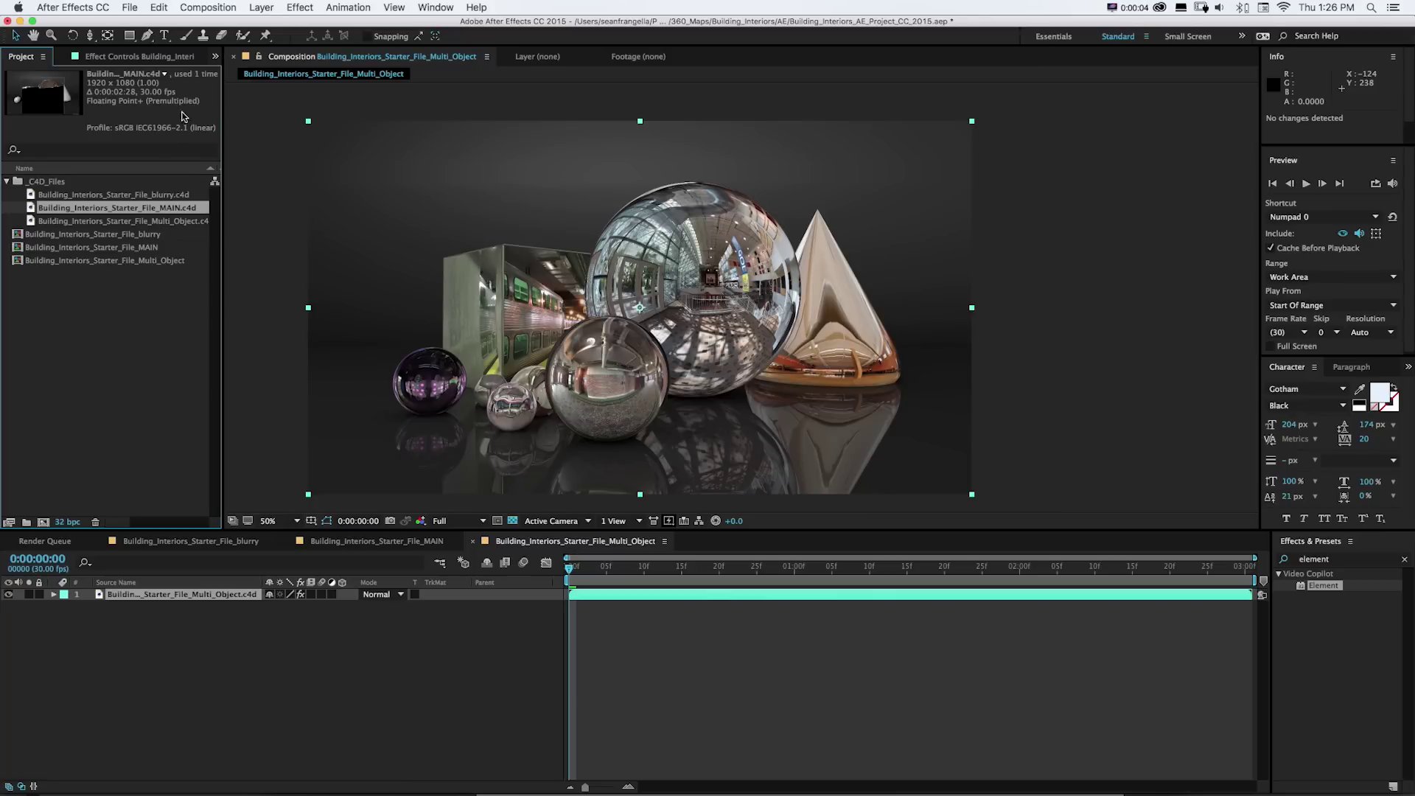
left_click(159, 7)
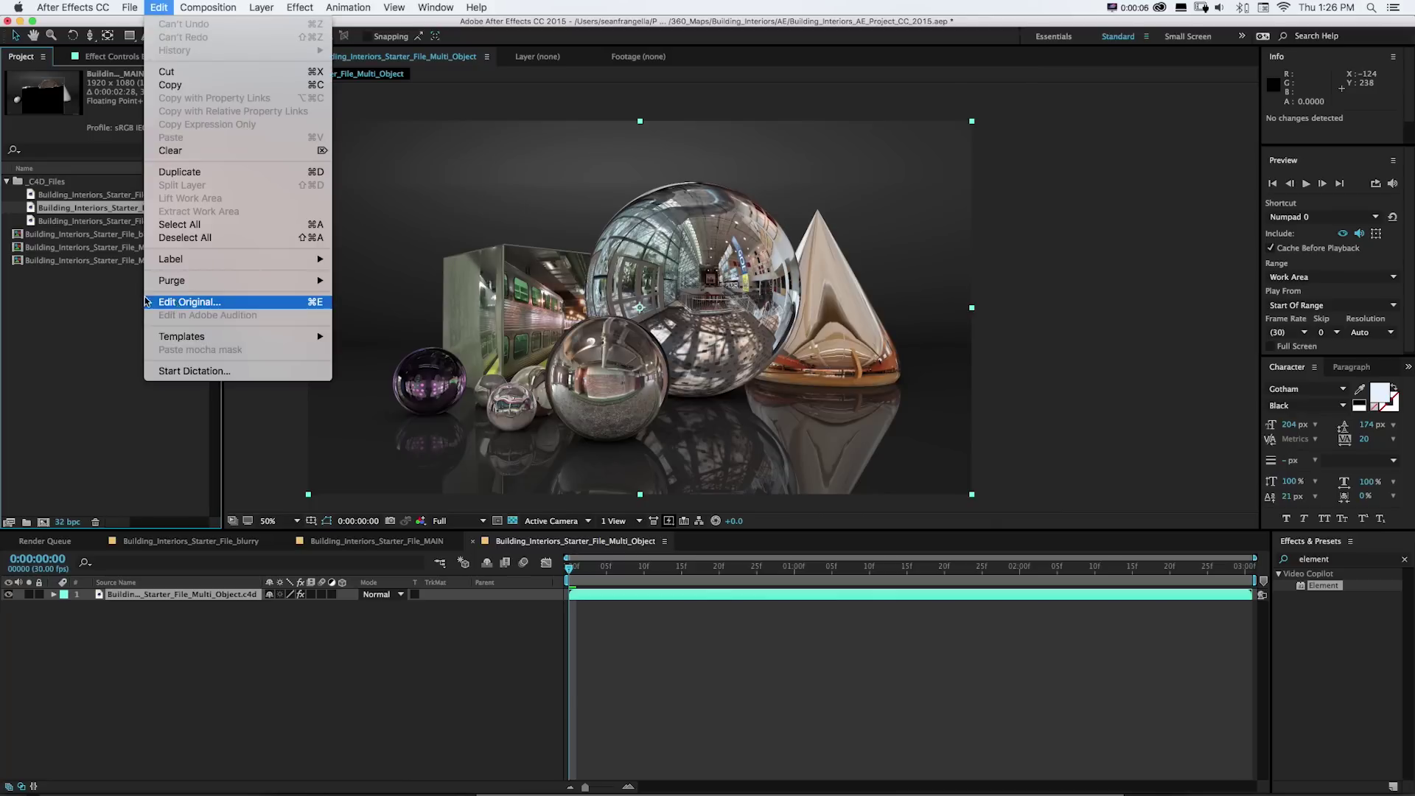
left_click(177, 302)
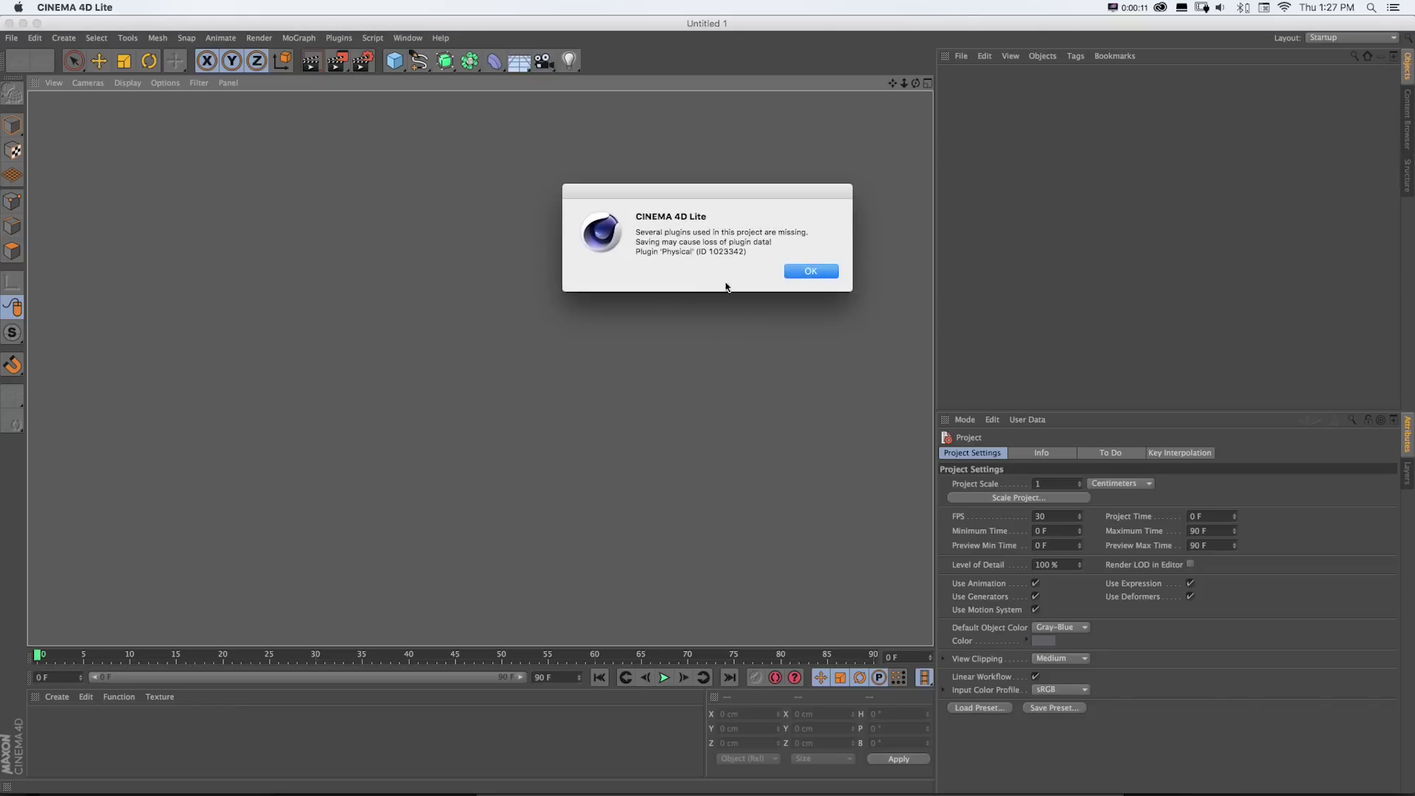
left_click(826, 273)
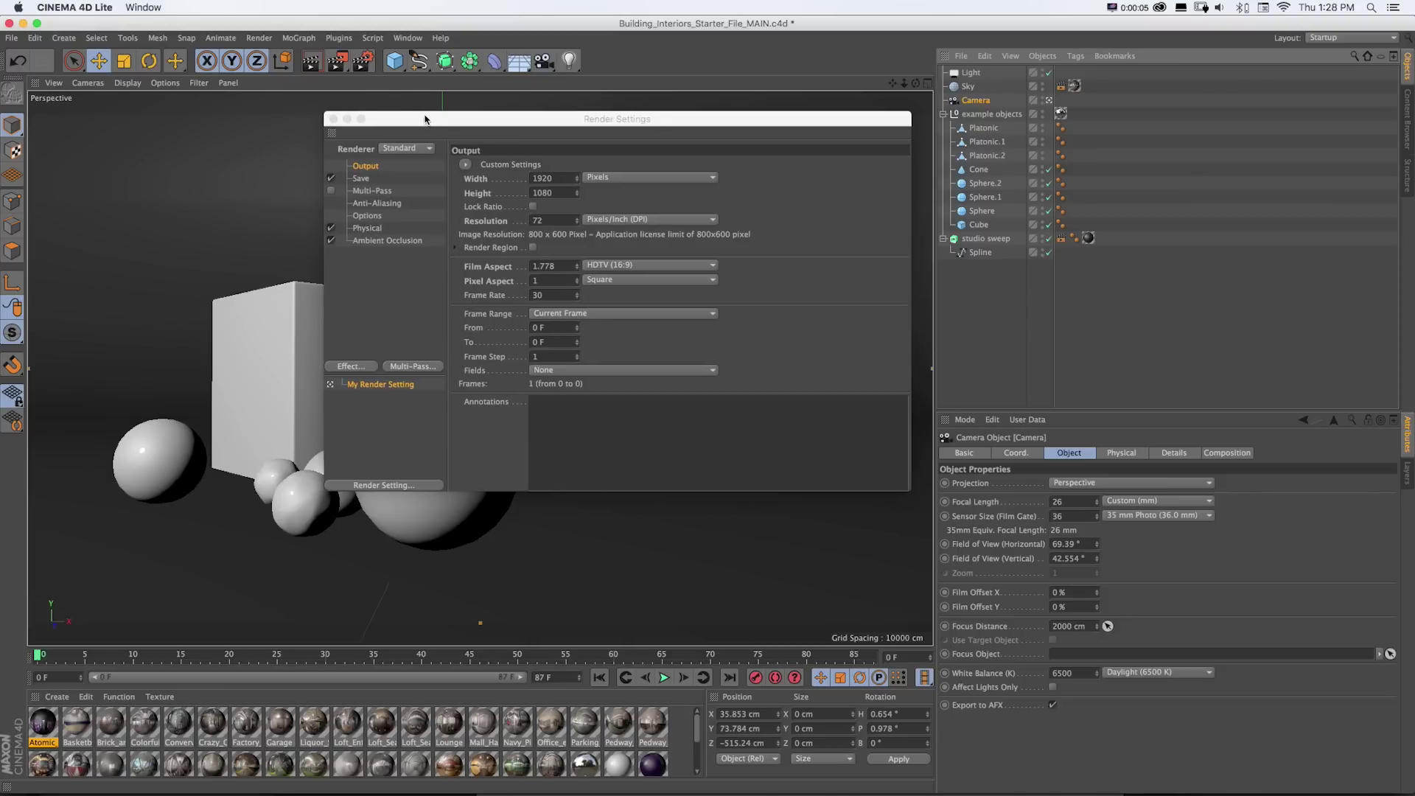
left_click_drag(396, 123, 796, 313)
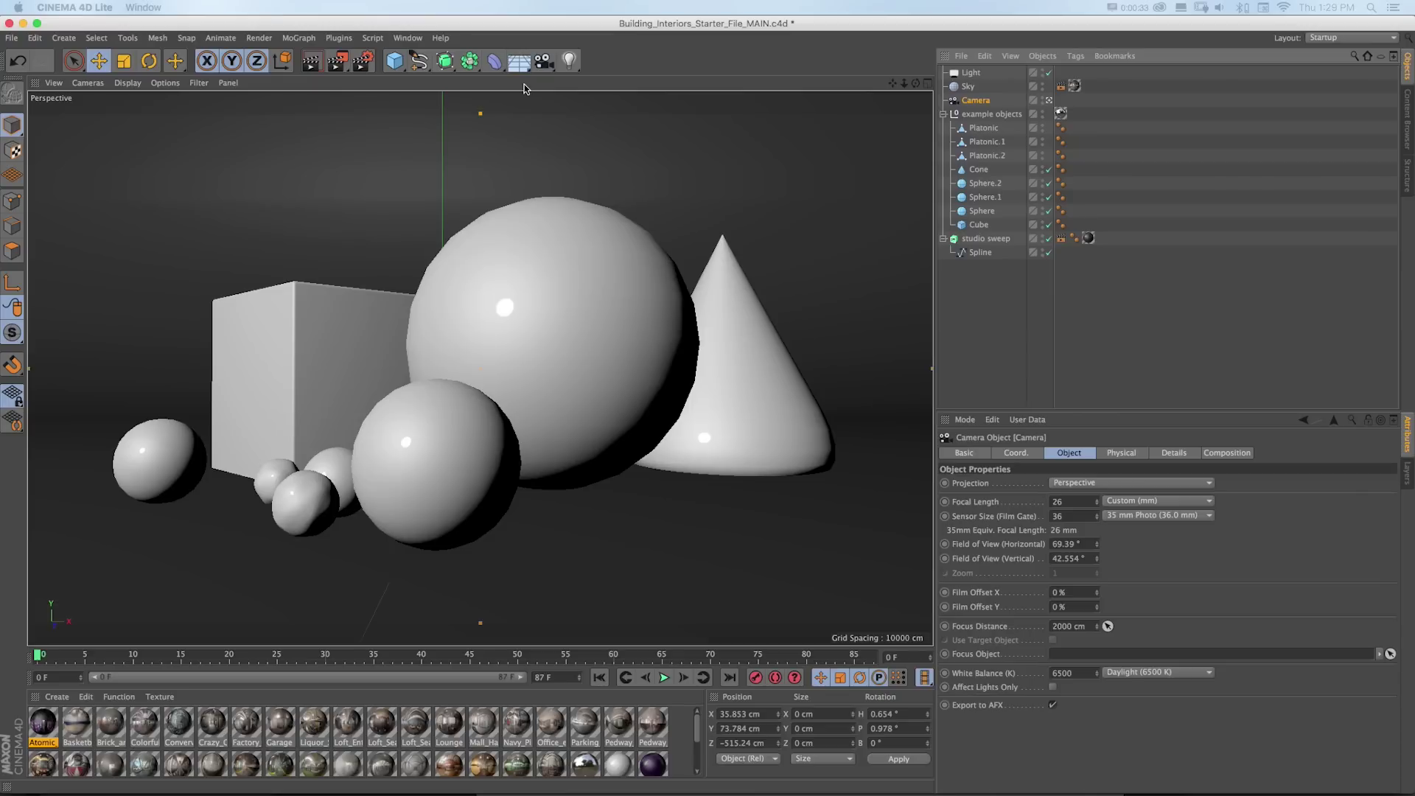
- Switch back to After Effects and create a new MAXON CINEMA 4D file named test
key("super+Tab")
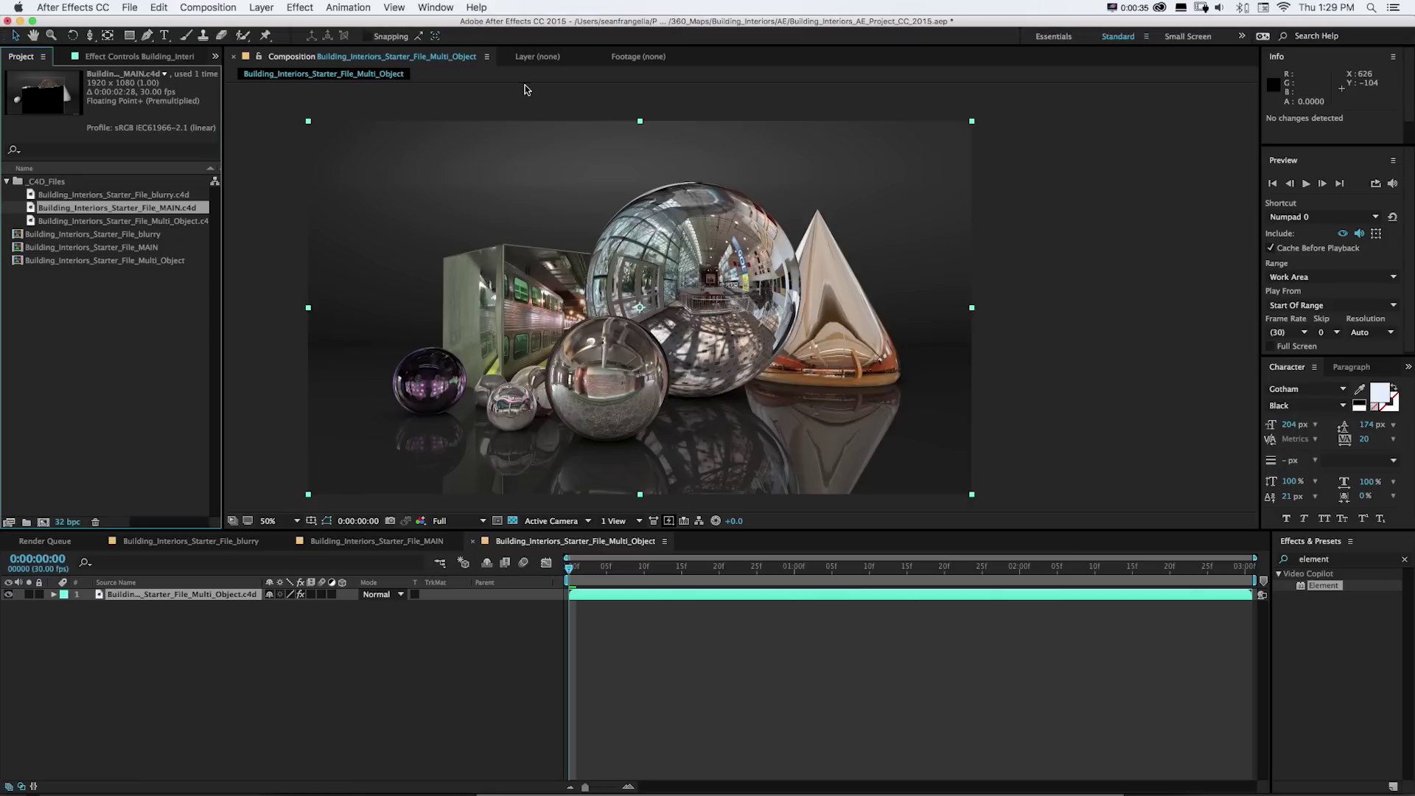
left_click(92, 195)
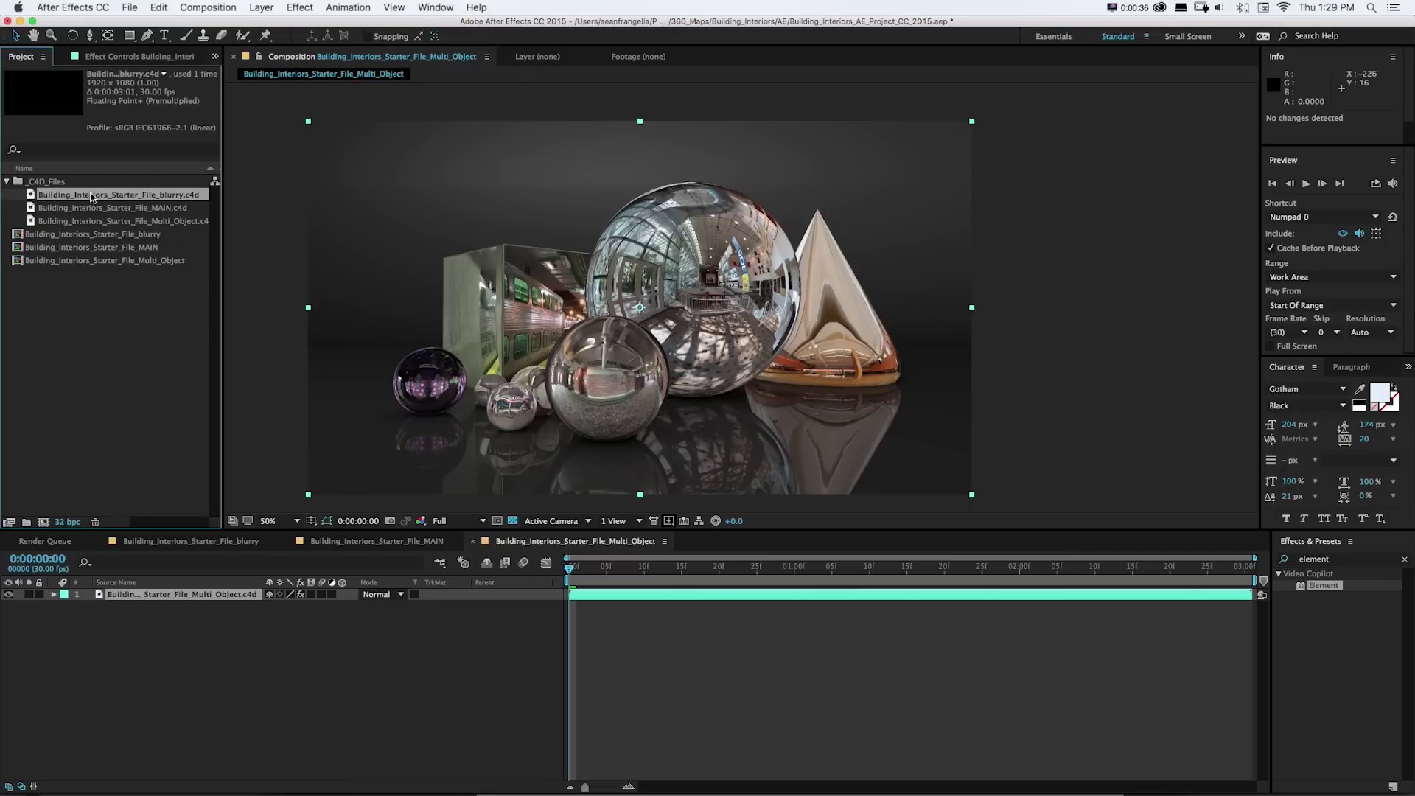
left_click(128, 8)
mouse_move(147, 24)
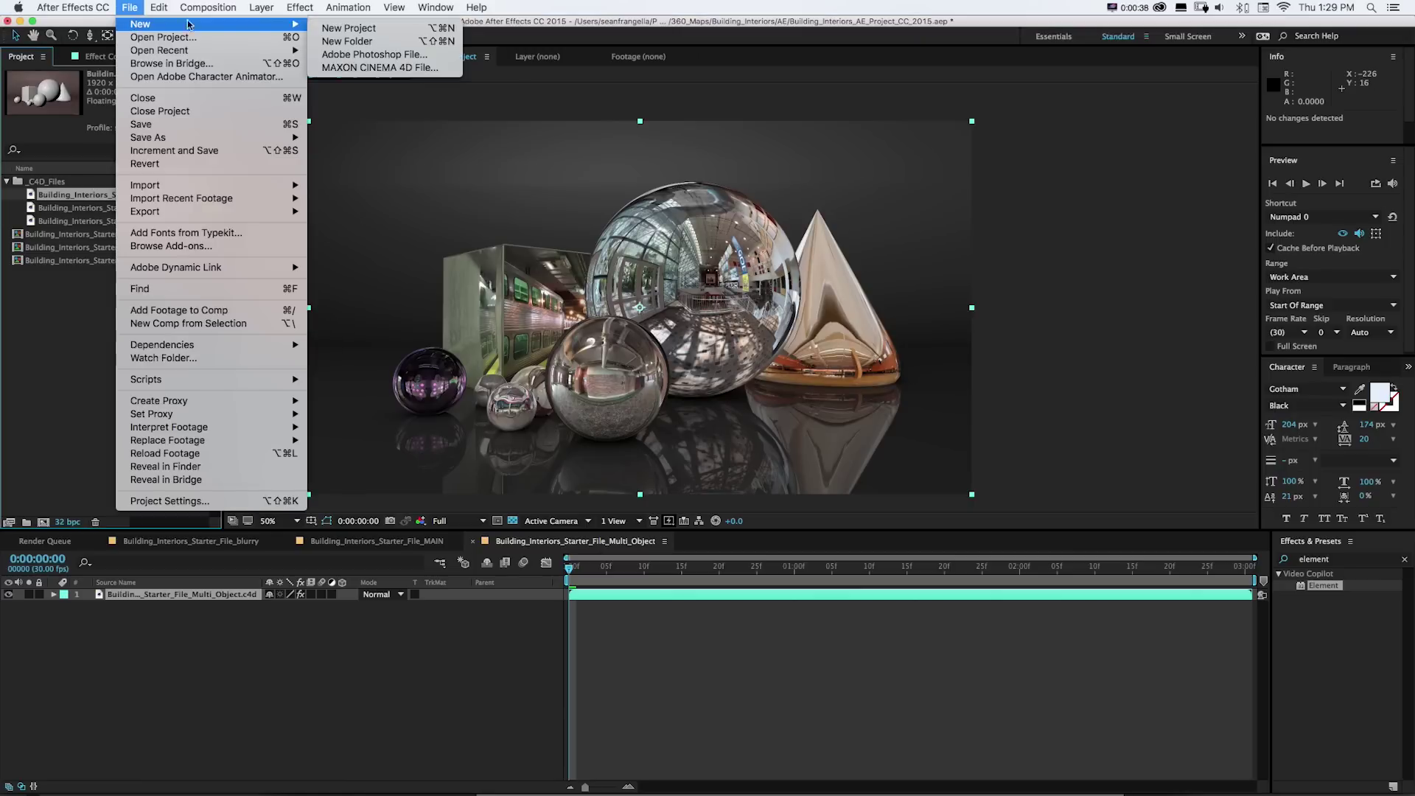
left_click(345, 68)
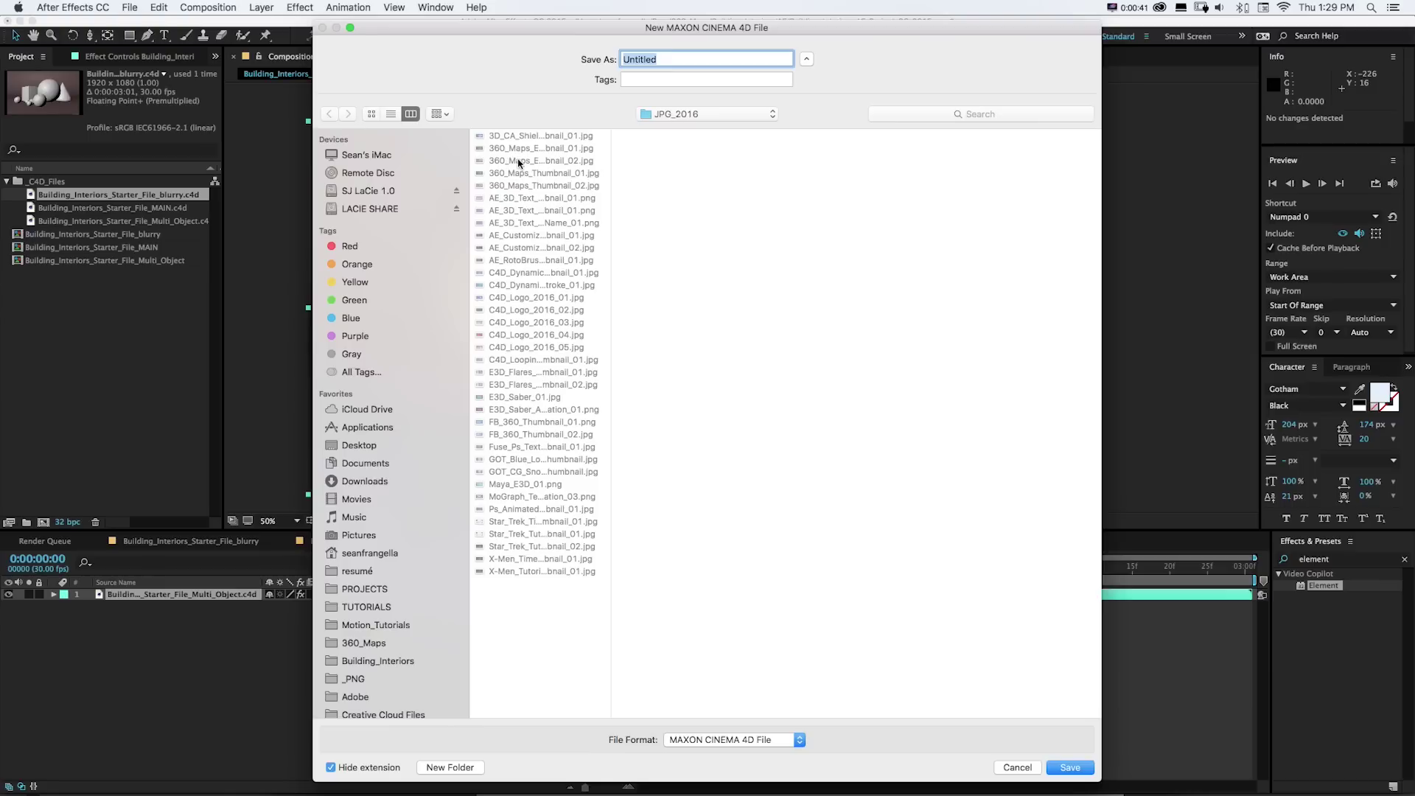
type("test")
key("Return")
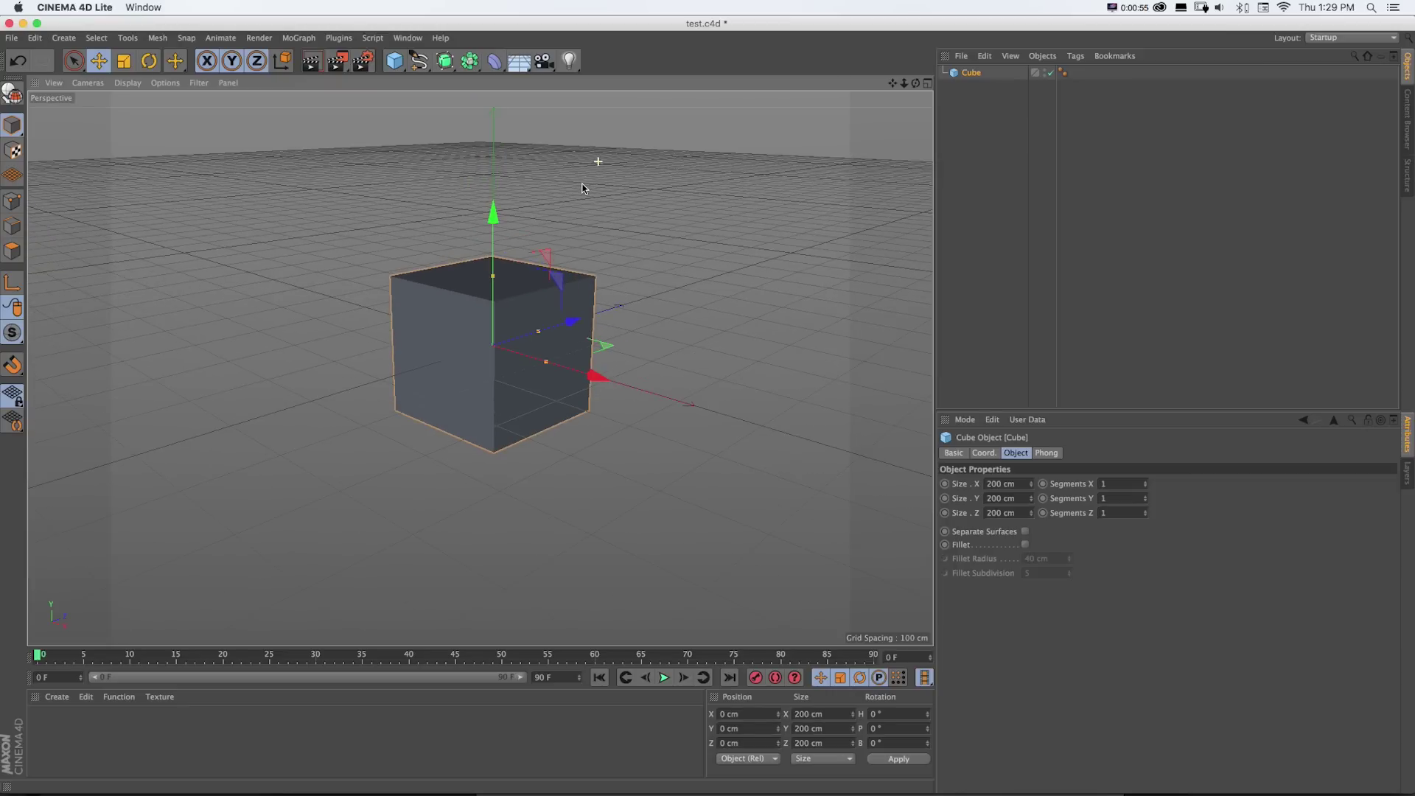
- Create a new material in test.c4d with Color and Reflectance disabled and Environment enabled
double_click(46, 722)
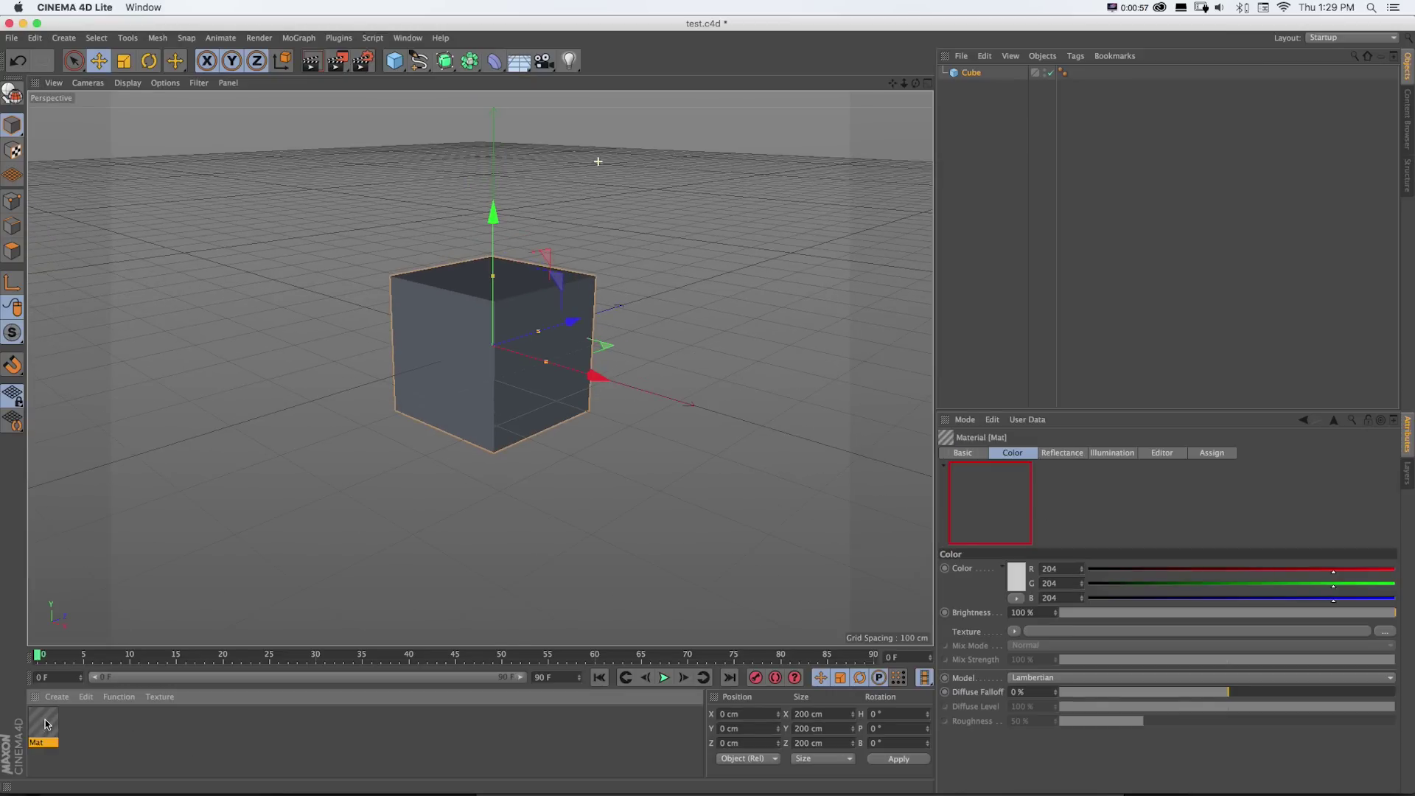
double_click(48, 724)
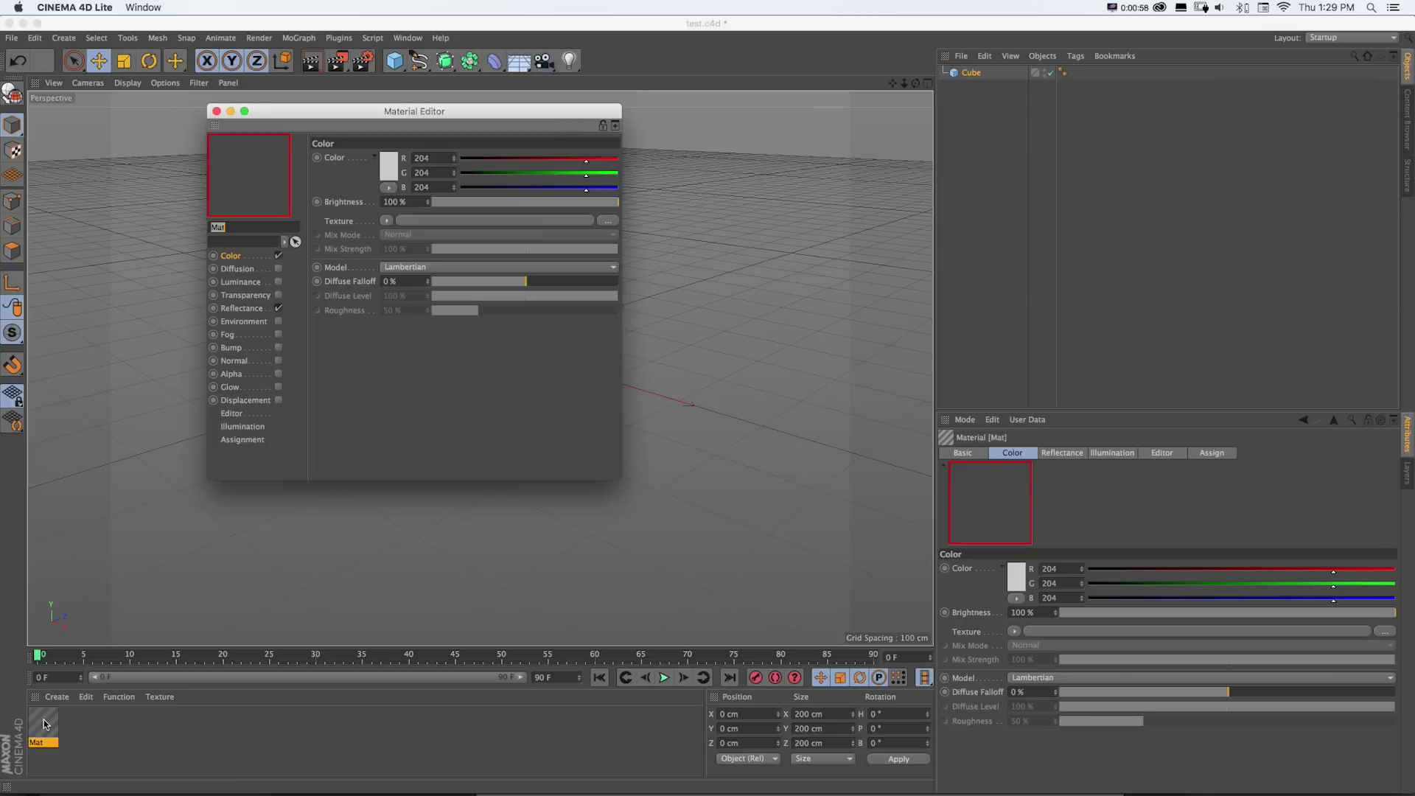
left_click(278, 257)
left_click(278, 308)
left_click_drag(310, 110, 674, 177)
left_click(643, 389)
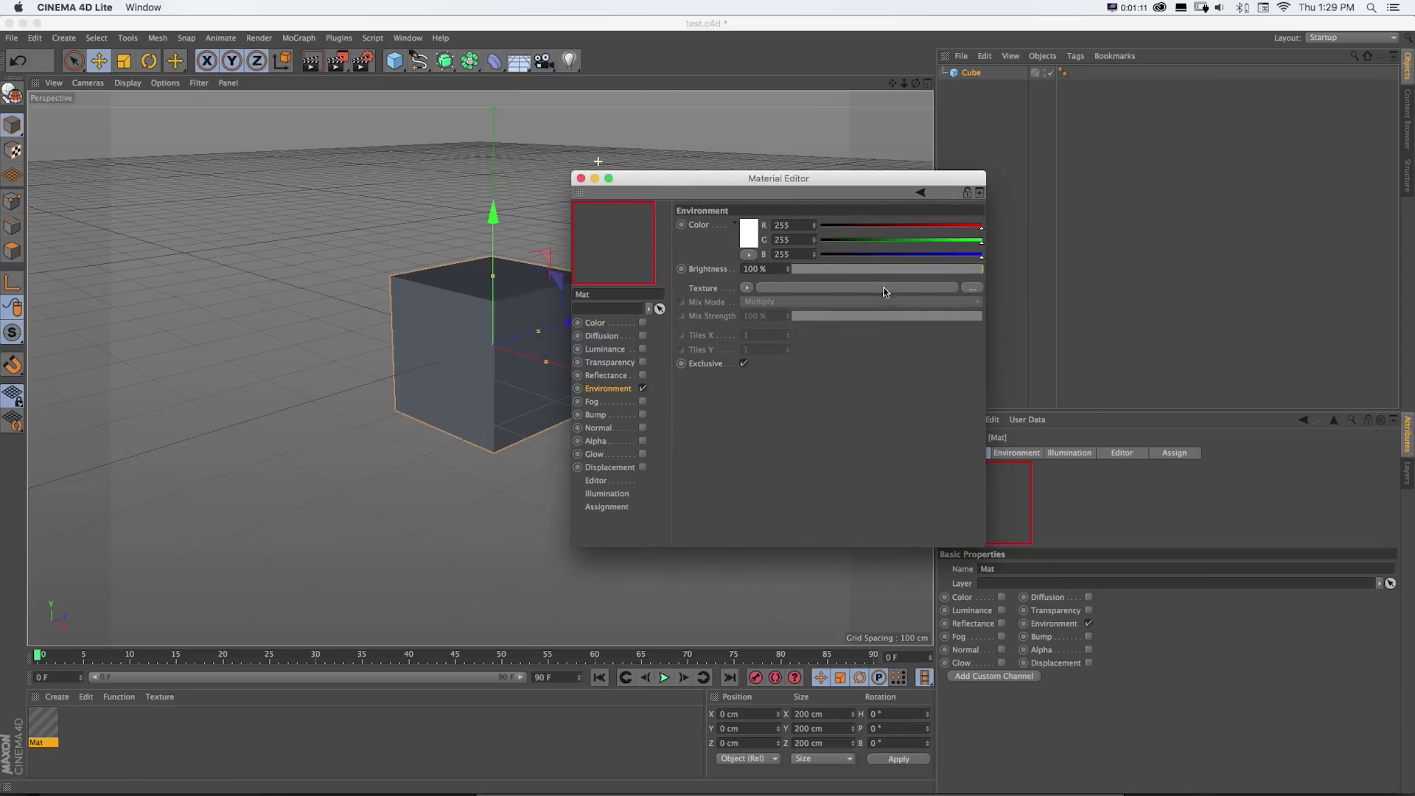
- Load Brick_and_Carpet_Hallway_2K.JPG from the _Maps_2K folder as the Environment texture and apply the material to the cube
left_click(972, 287)
left_click(385, 115)
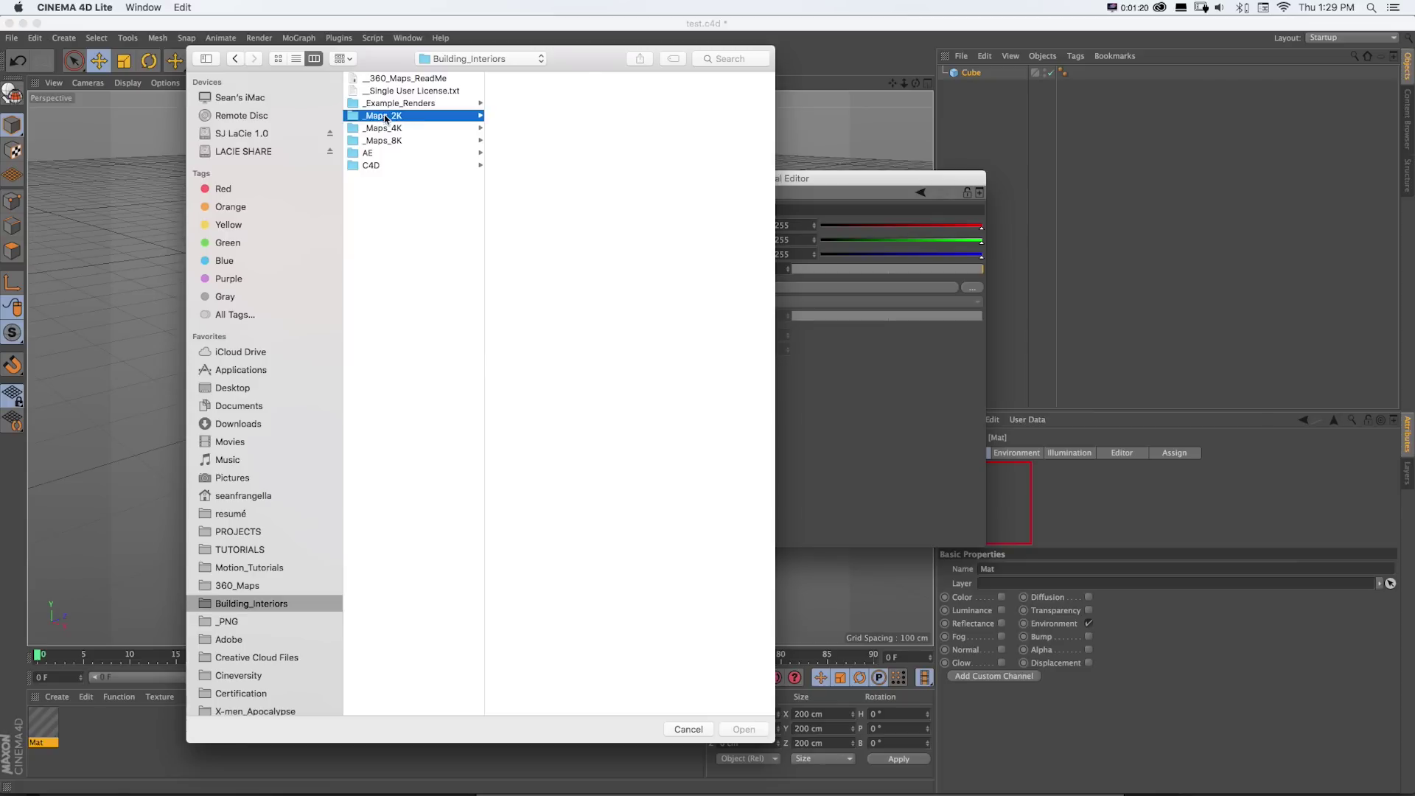
double_click(541, 103)
left_click(737, 269)
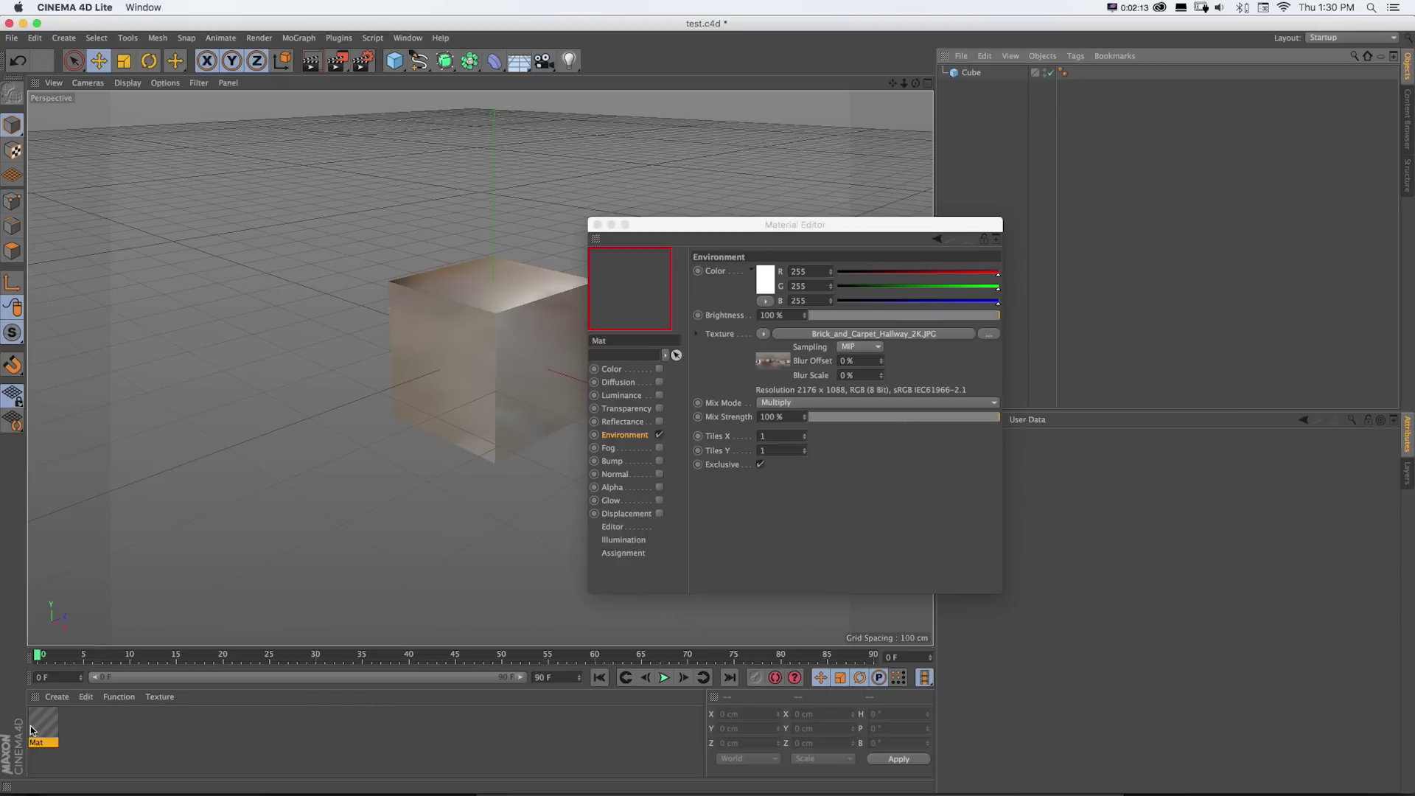
left_click_drag(43, 726, 492, 371)
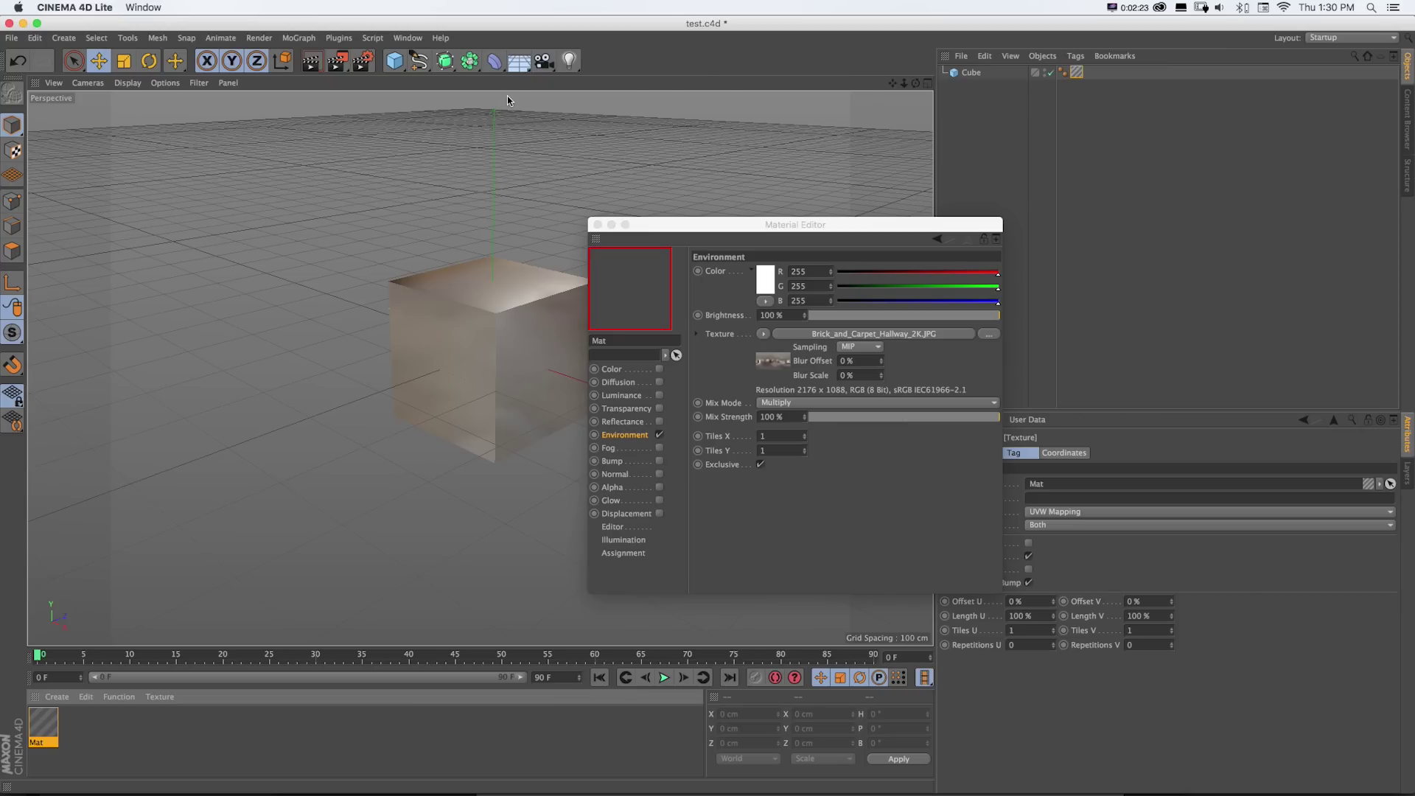
- Switch through After Effects to Finder and review the After Effects projects and starter files in the AE folder
key("super+Tab")
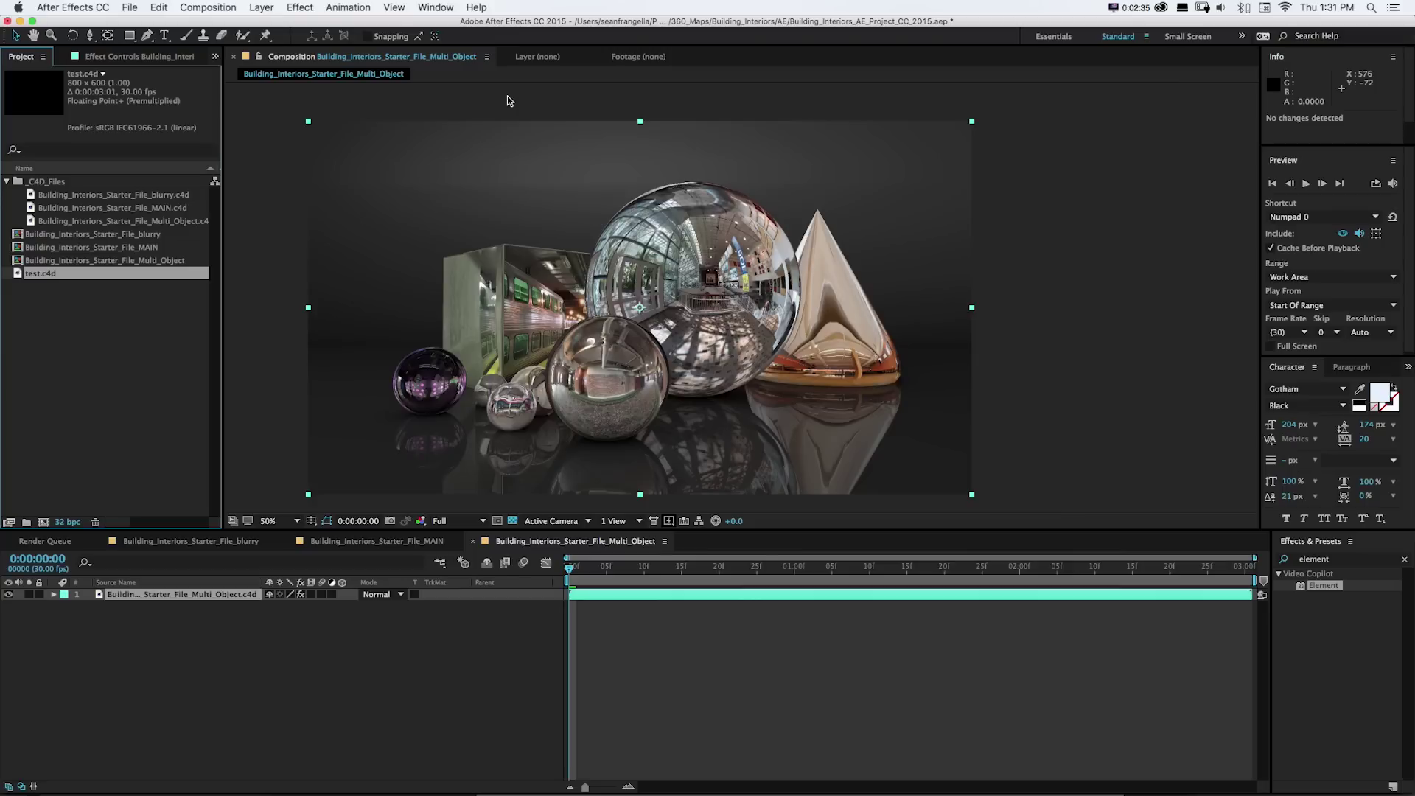
key("super+Tab")
key("super+Tab")
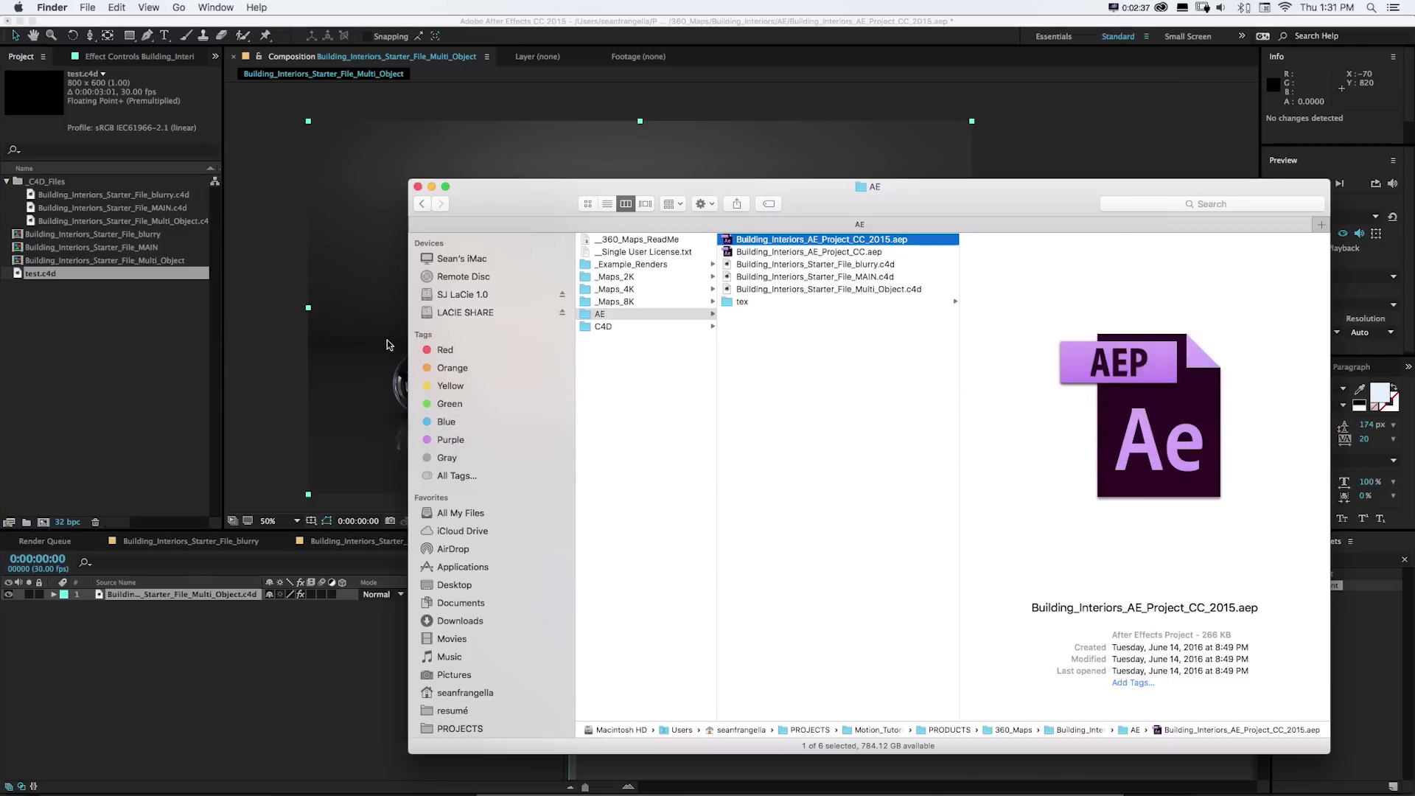
left_click_drag(490, 210, 359, 182)
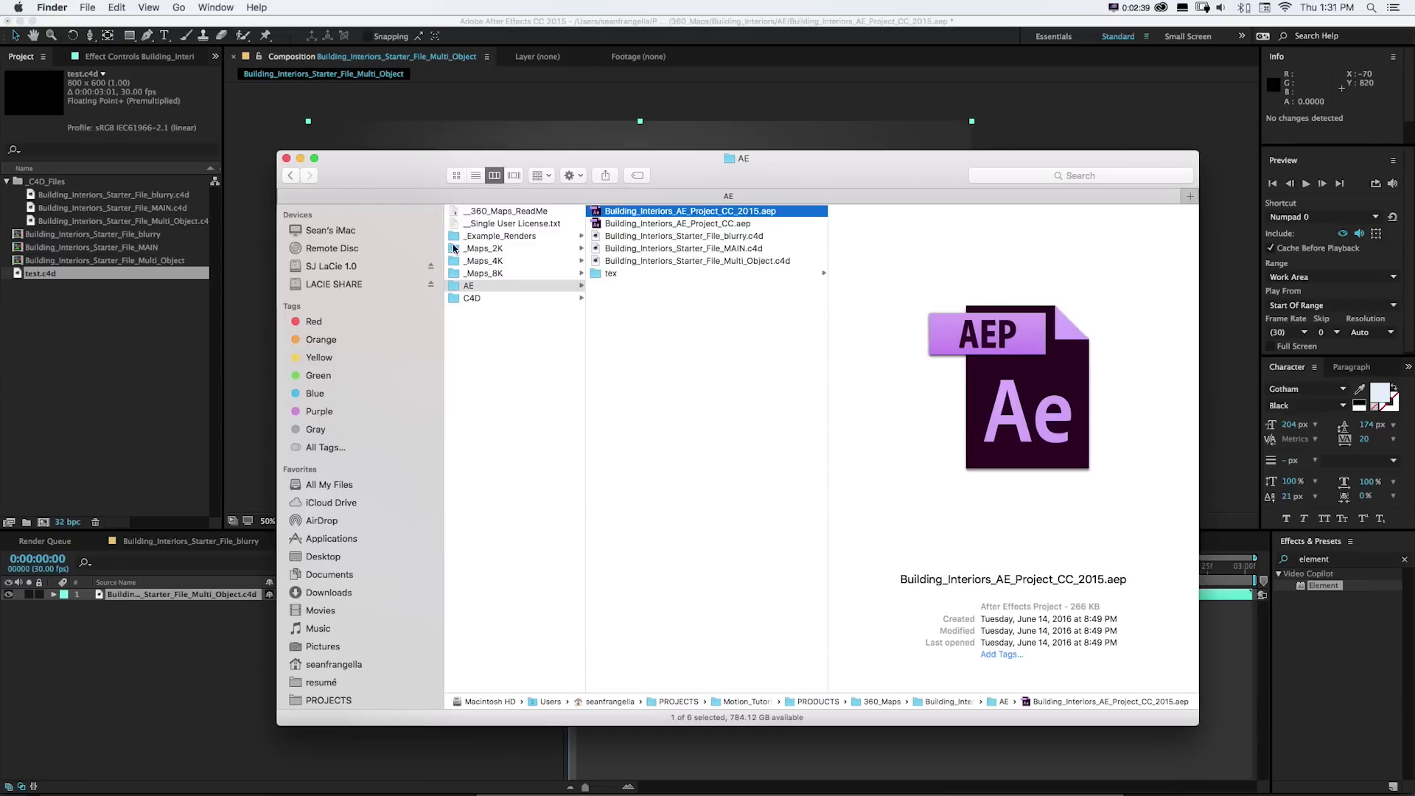
left_click(494, 286)
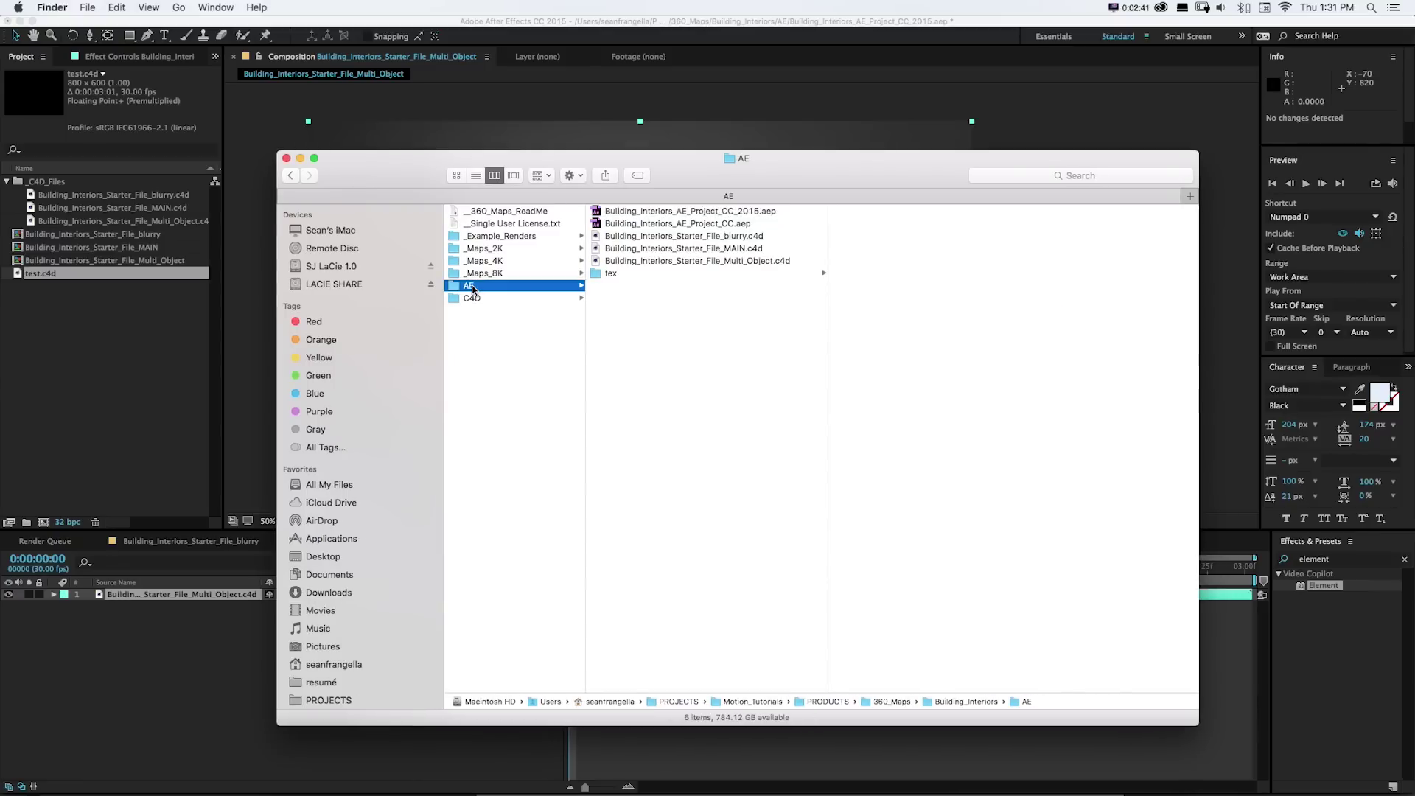
left_click_drag(621, 261, 622, 236)
left_click(629, 225)
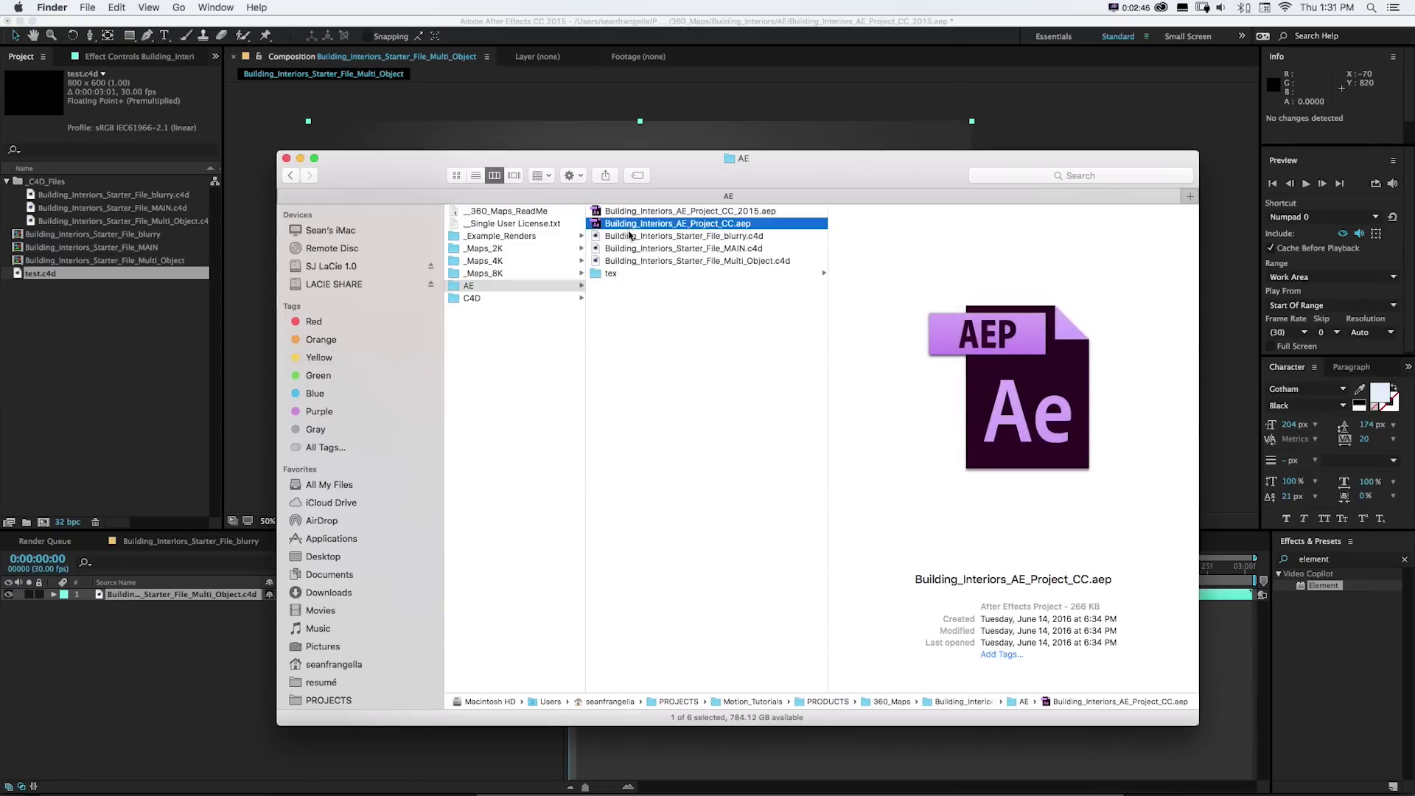
left_click(632, 237)
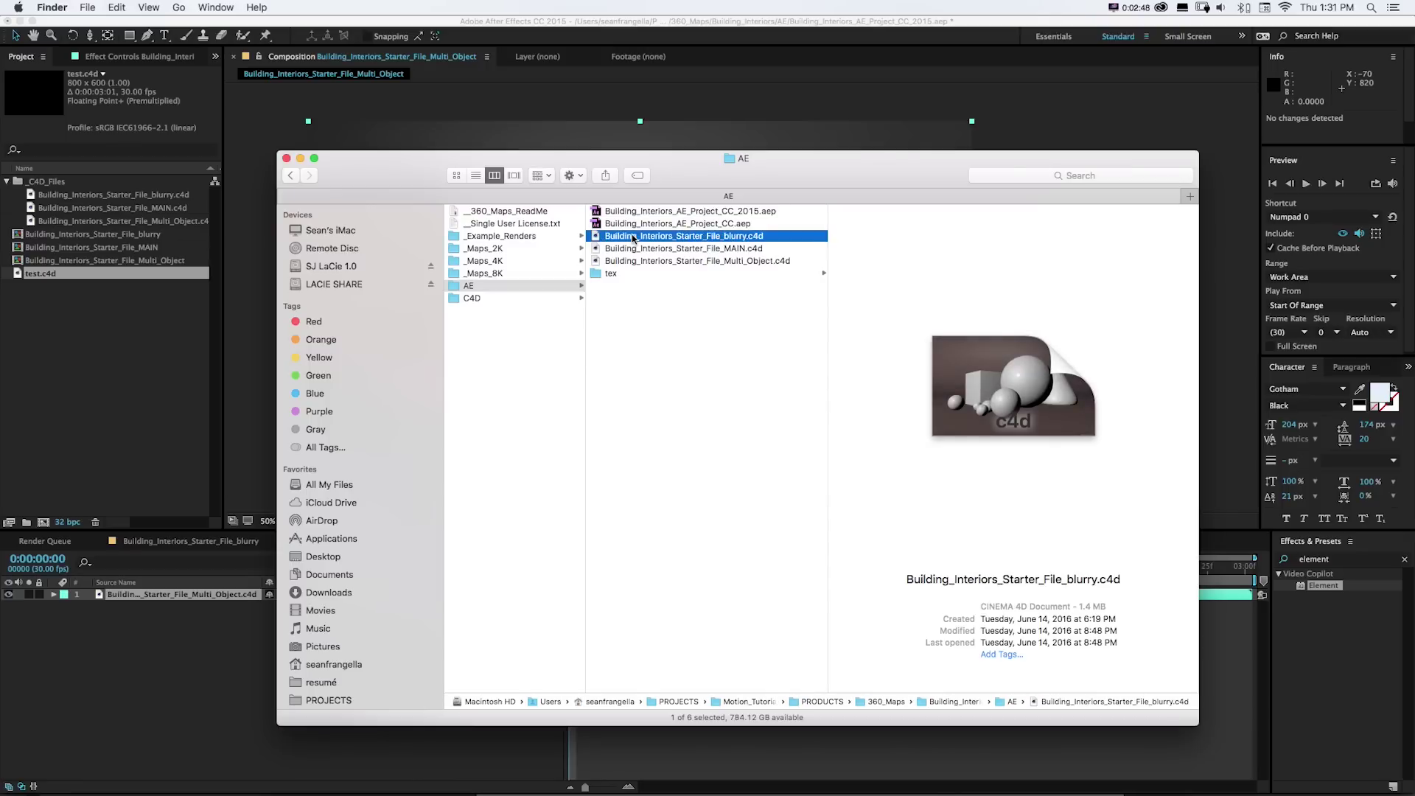
- Return to the multi-object scene in Cinema 4D and examine the Train_Station_2 material's Environment channel
left_click(292, 137)
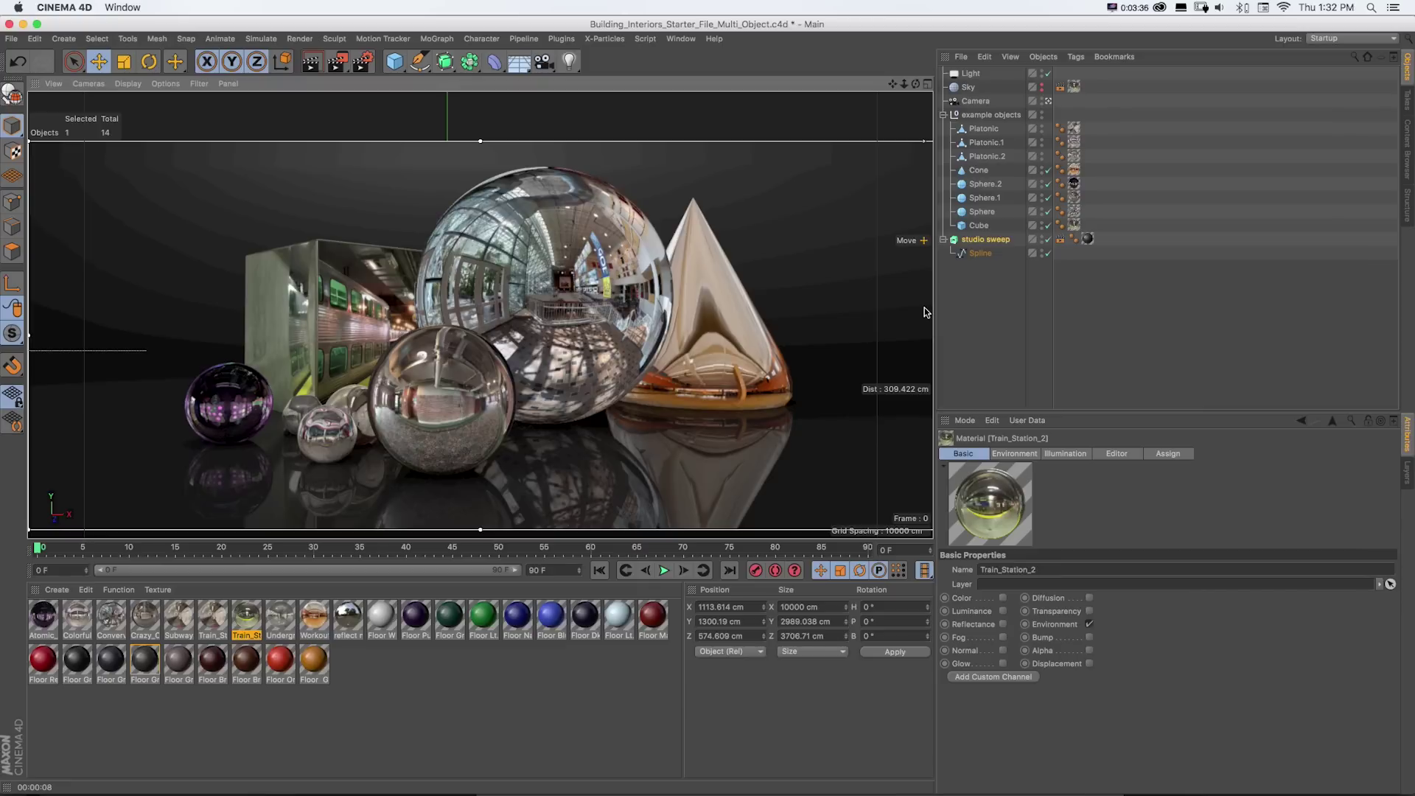
double_click(246, 616)
left_click_drag(391, 89, 803, 121)
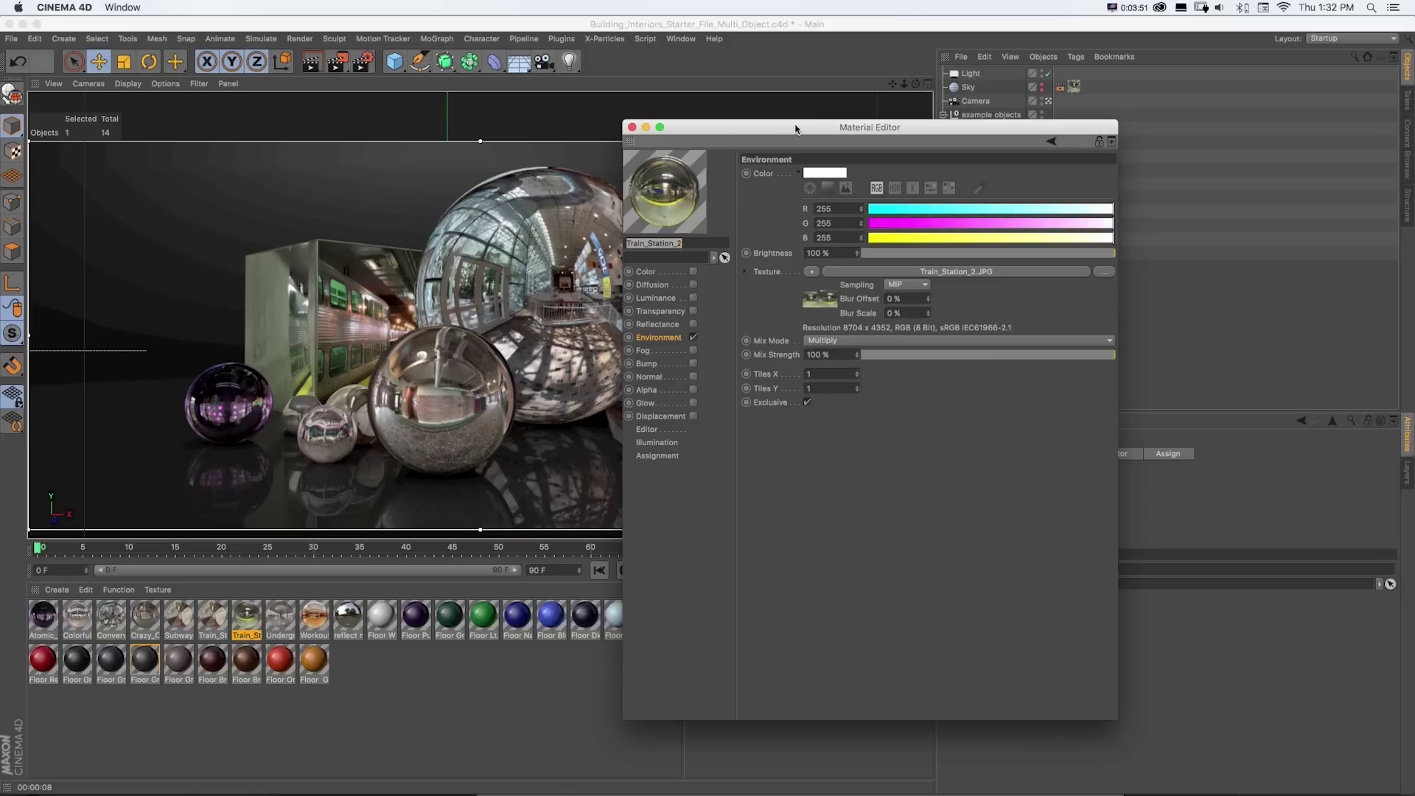
left_click_drag(796, 129, 859, 161)
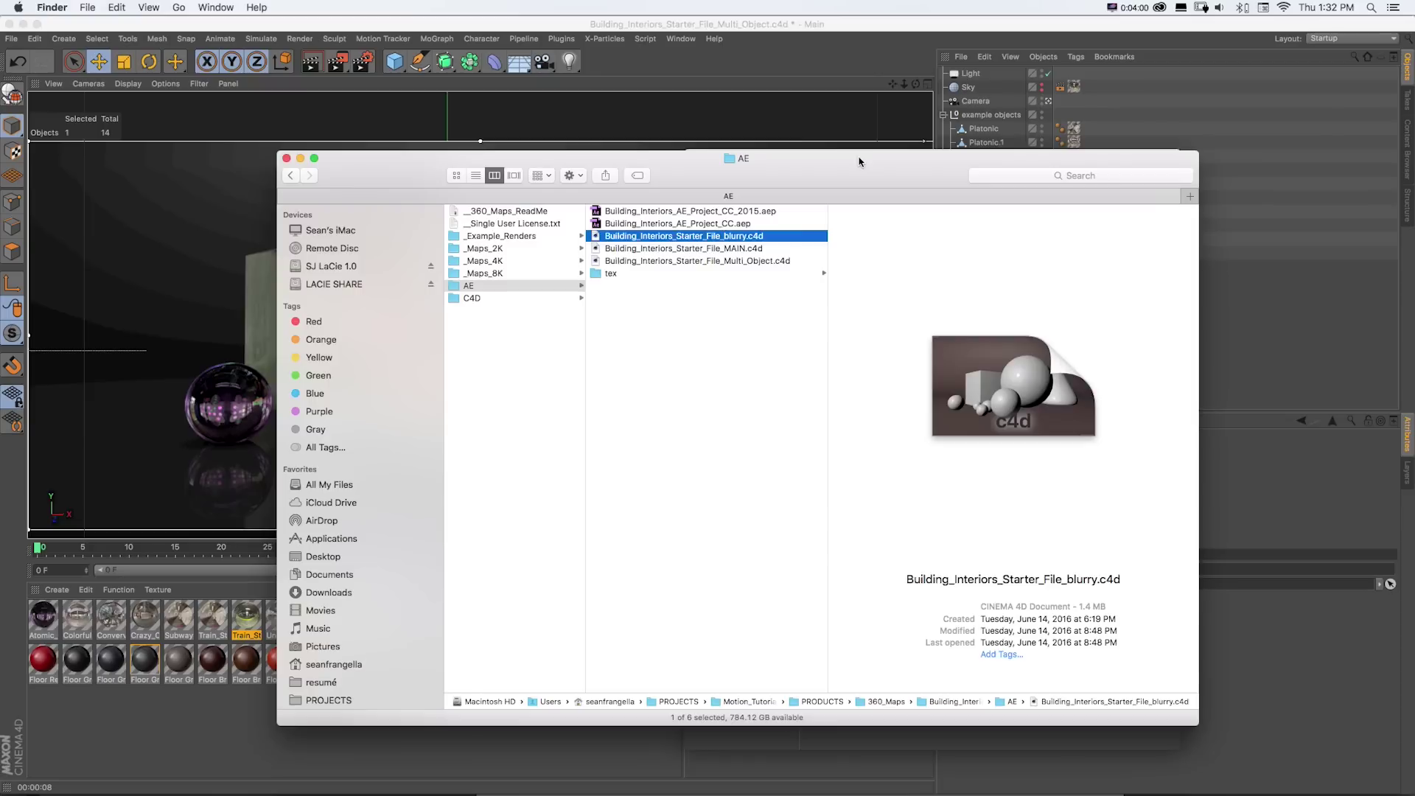
- Look through the C4D and _Maps_2K folders in Finder and return to the Cinema 4D scene
left_click(472, 298)
left_click(499, 249)
left_click_drag(726, 181, 803, 172)
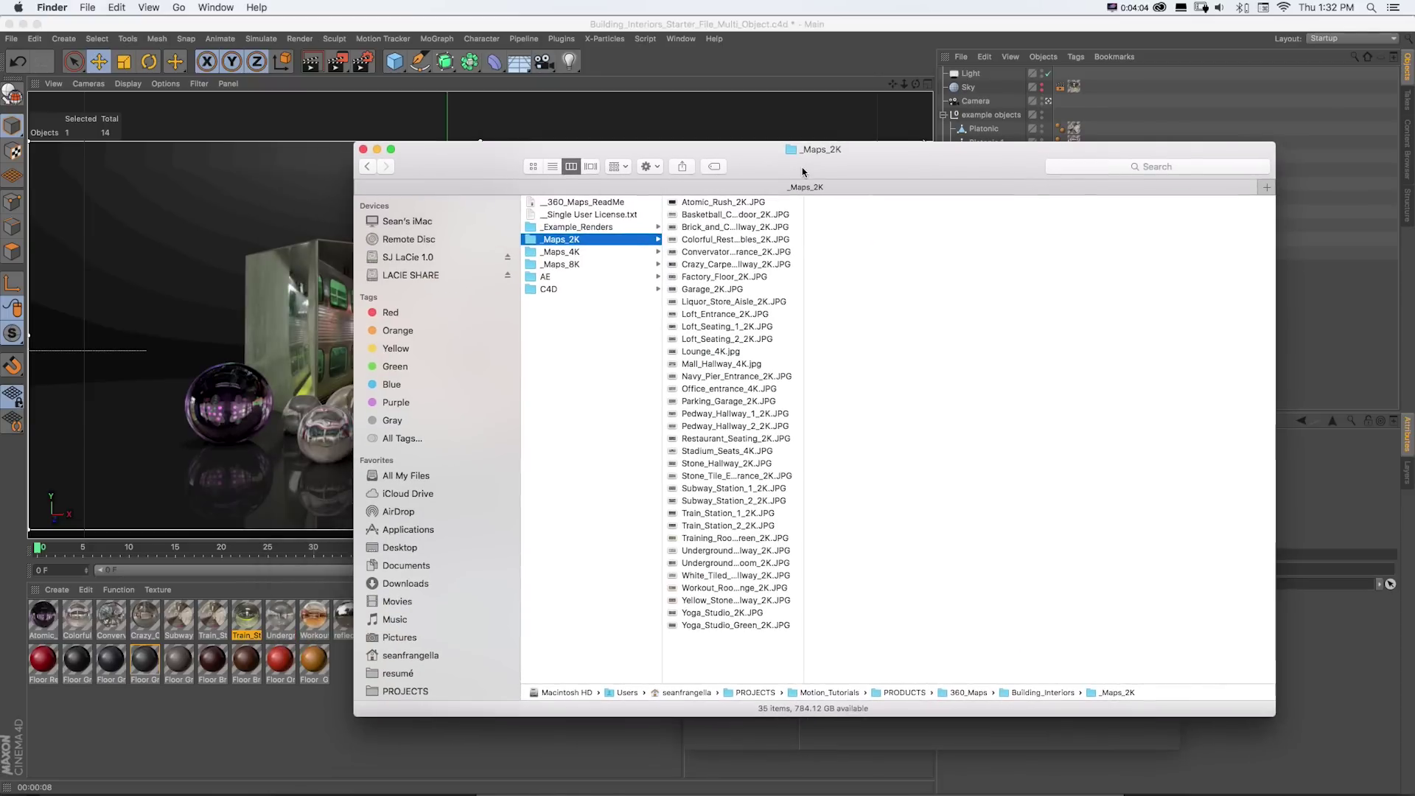
left_click(775, 32)
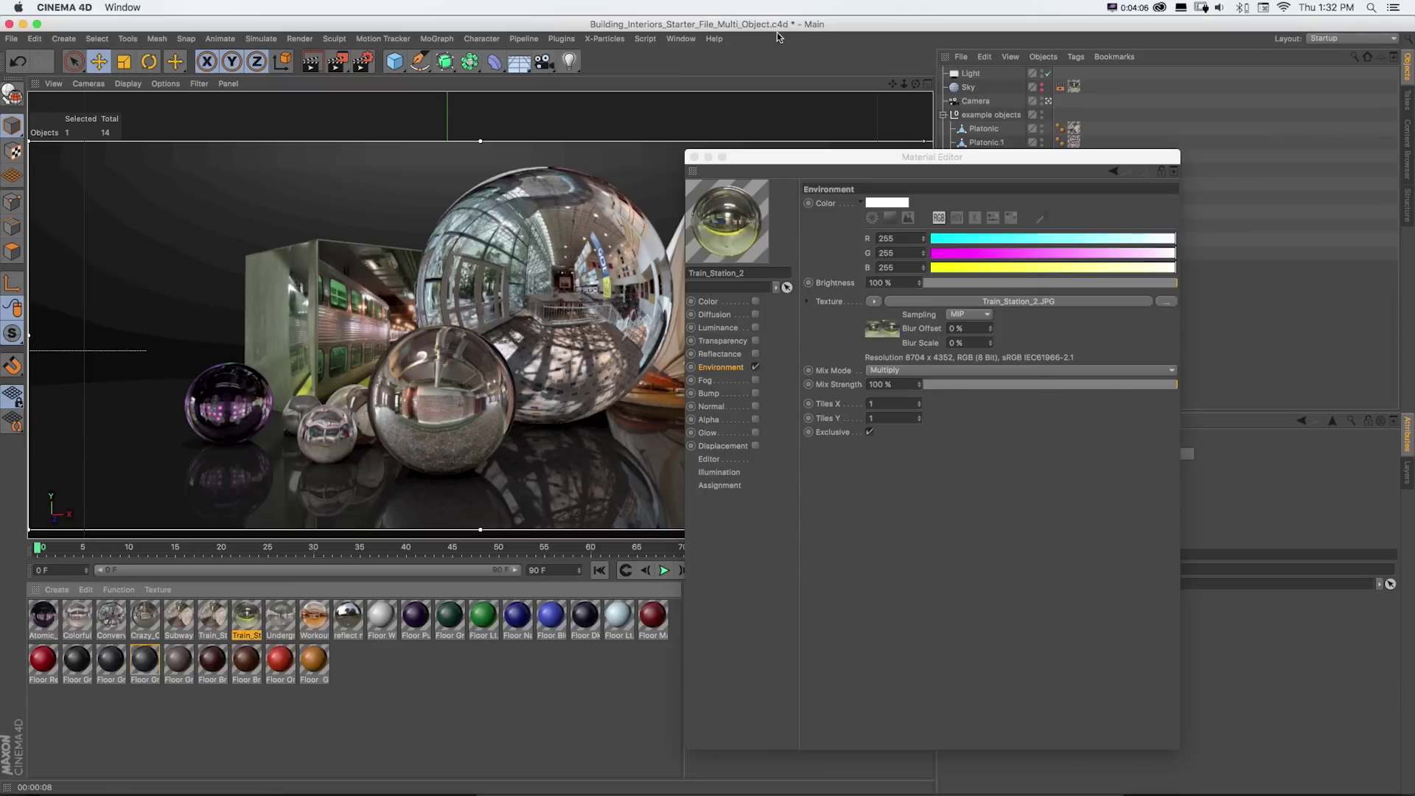